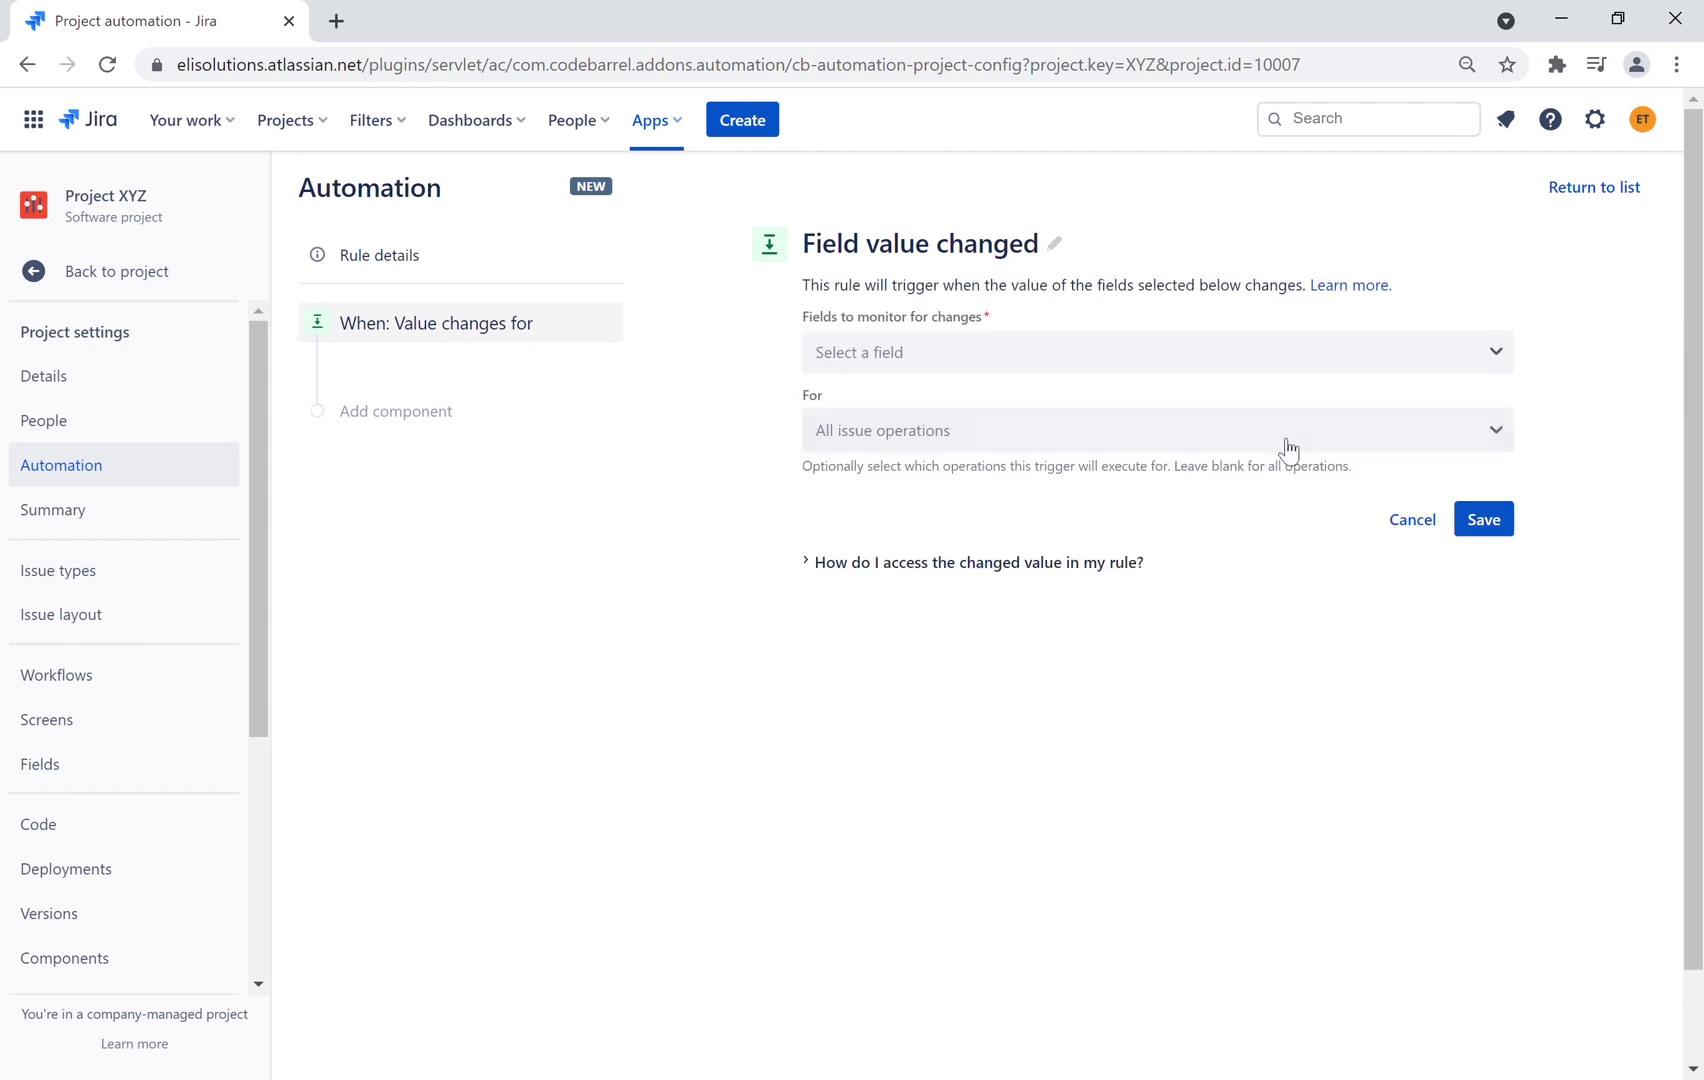
Set the field value trigger to monitor Story Points for the Create issue and Edit issue operations, and save it
click(1248, 360)
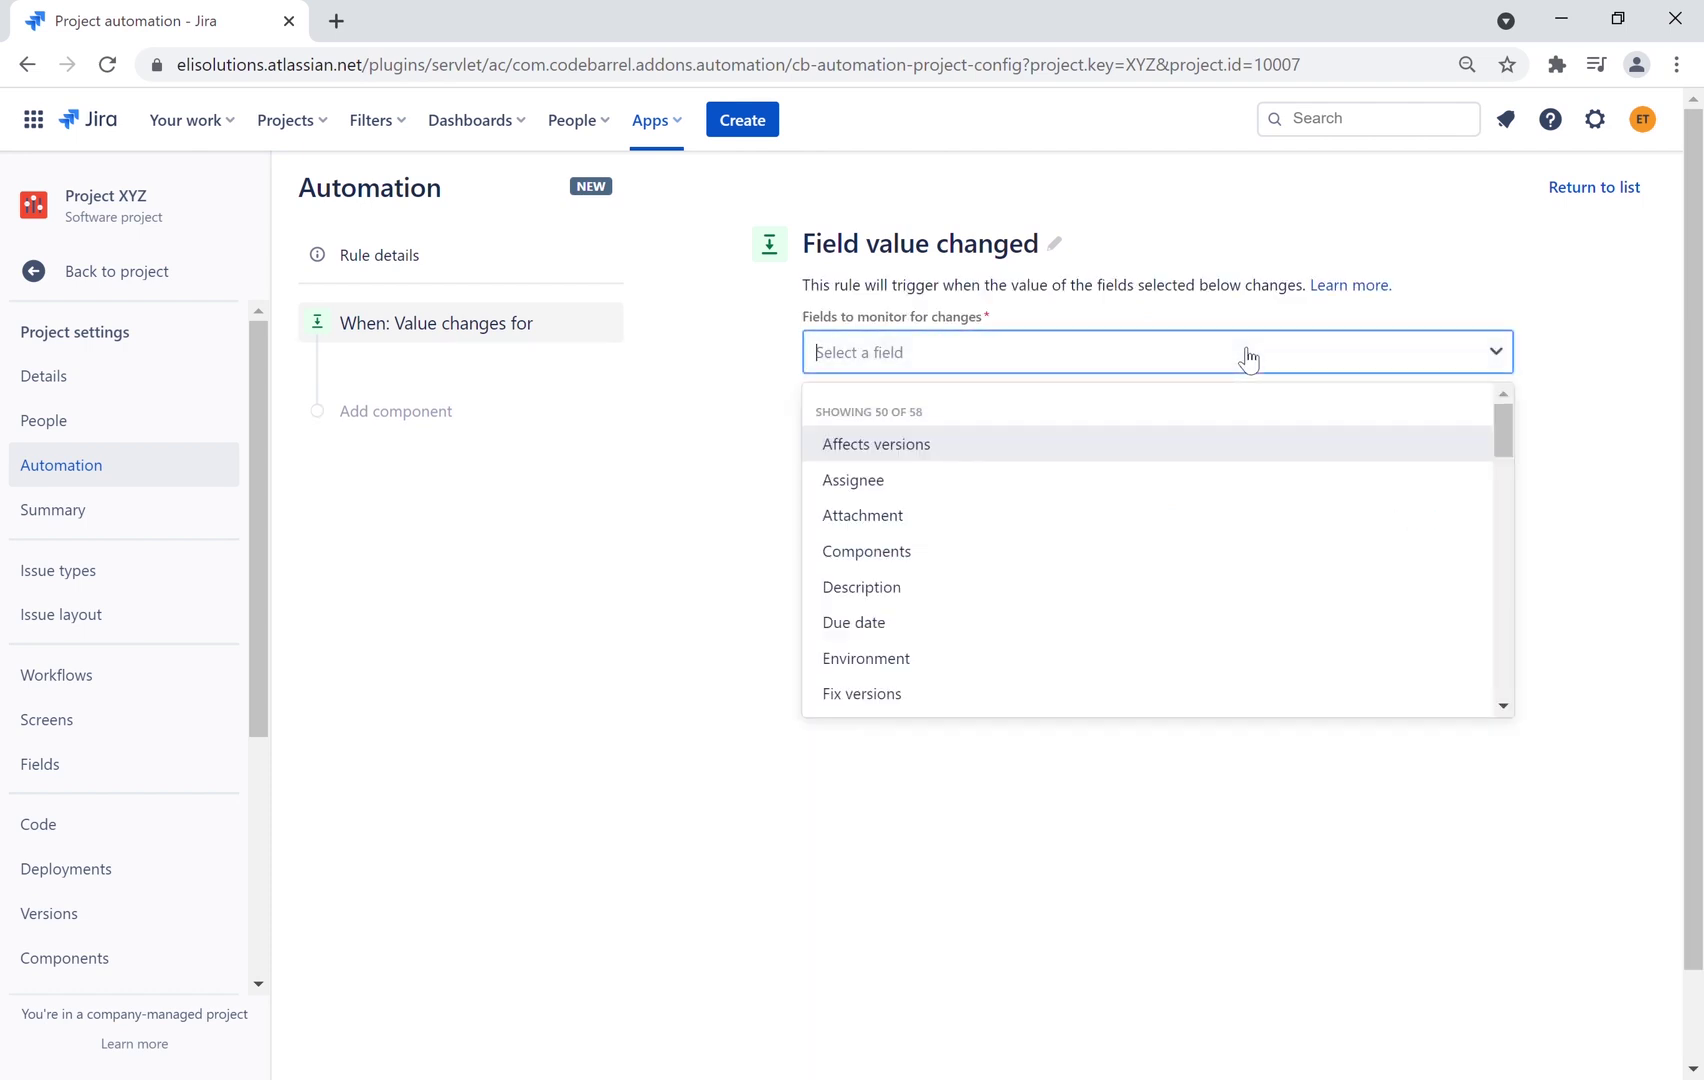
text(story)
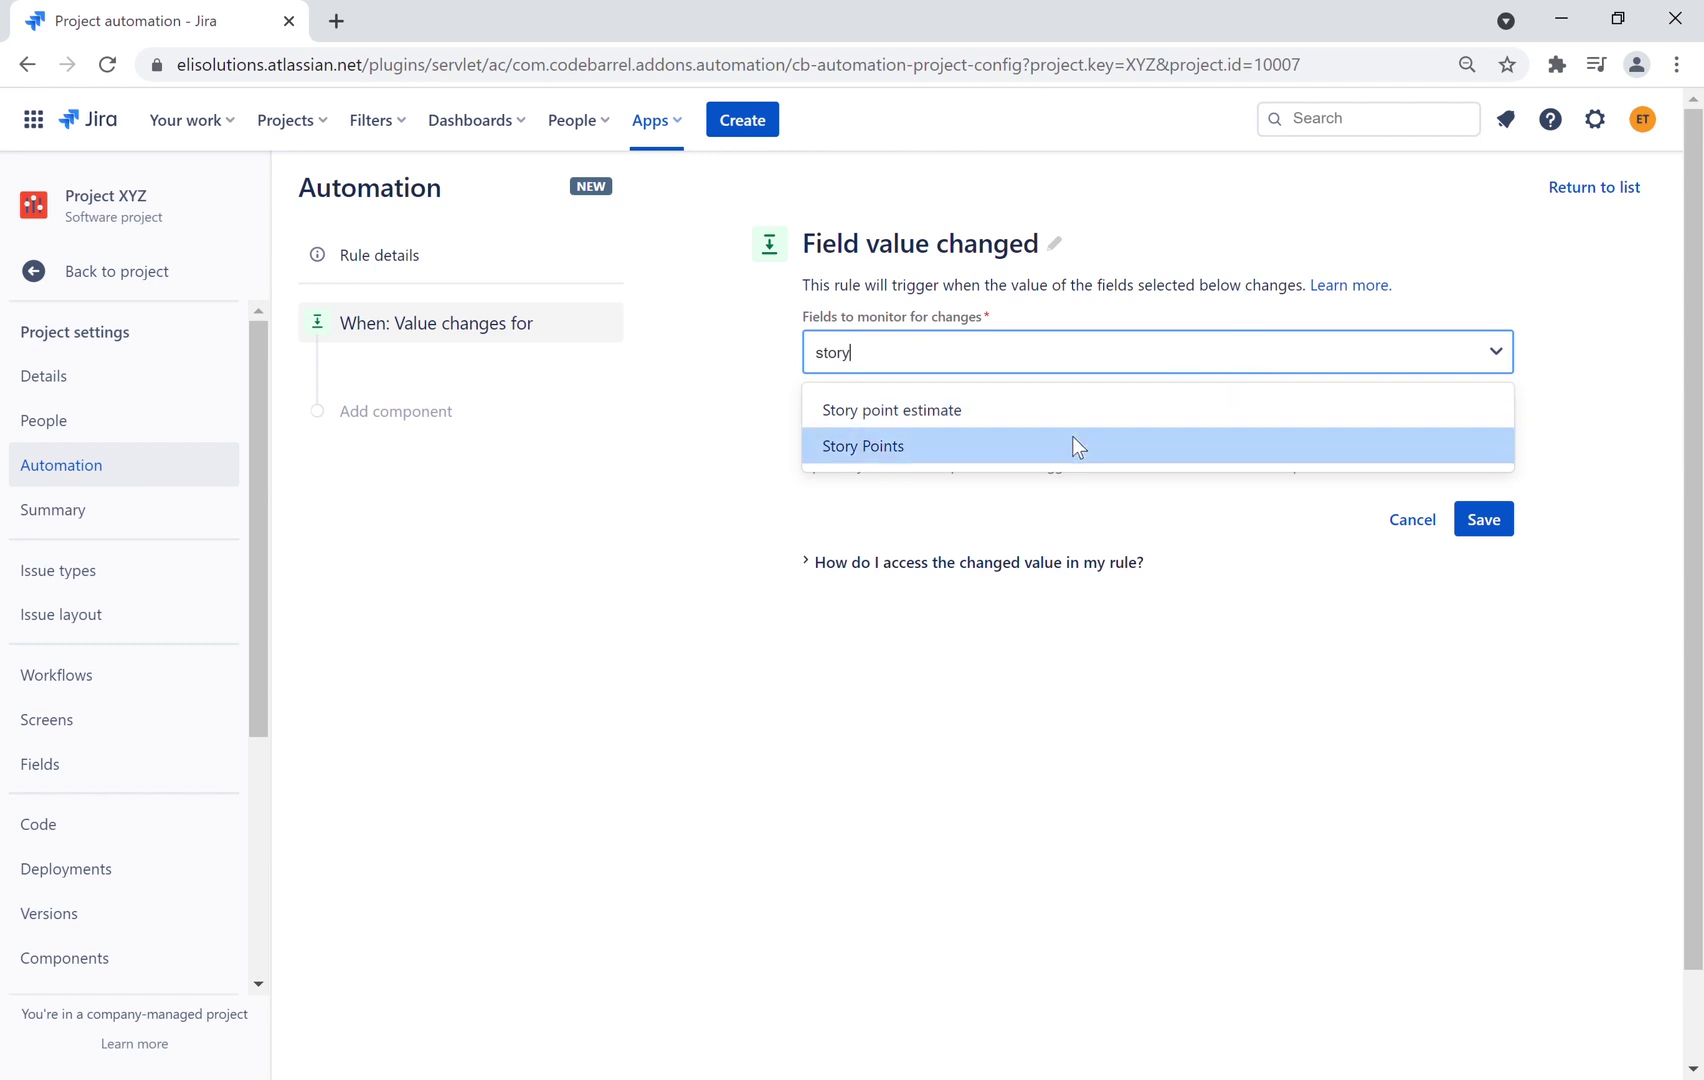
click(1072, 445)
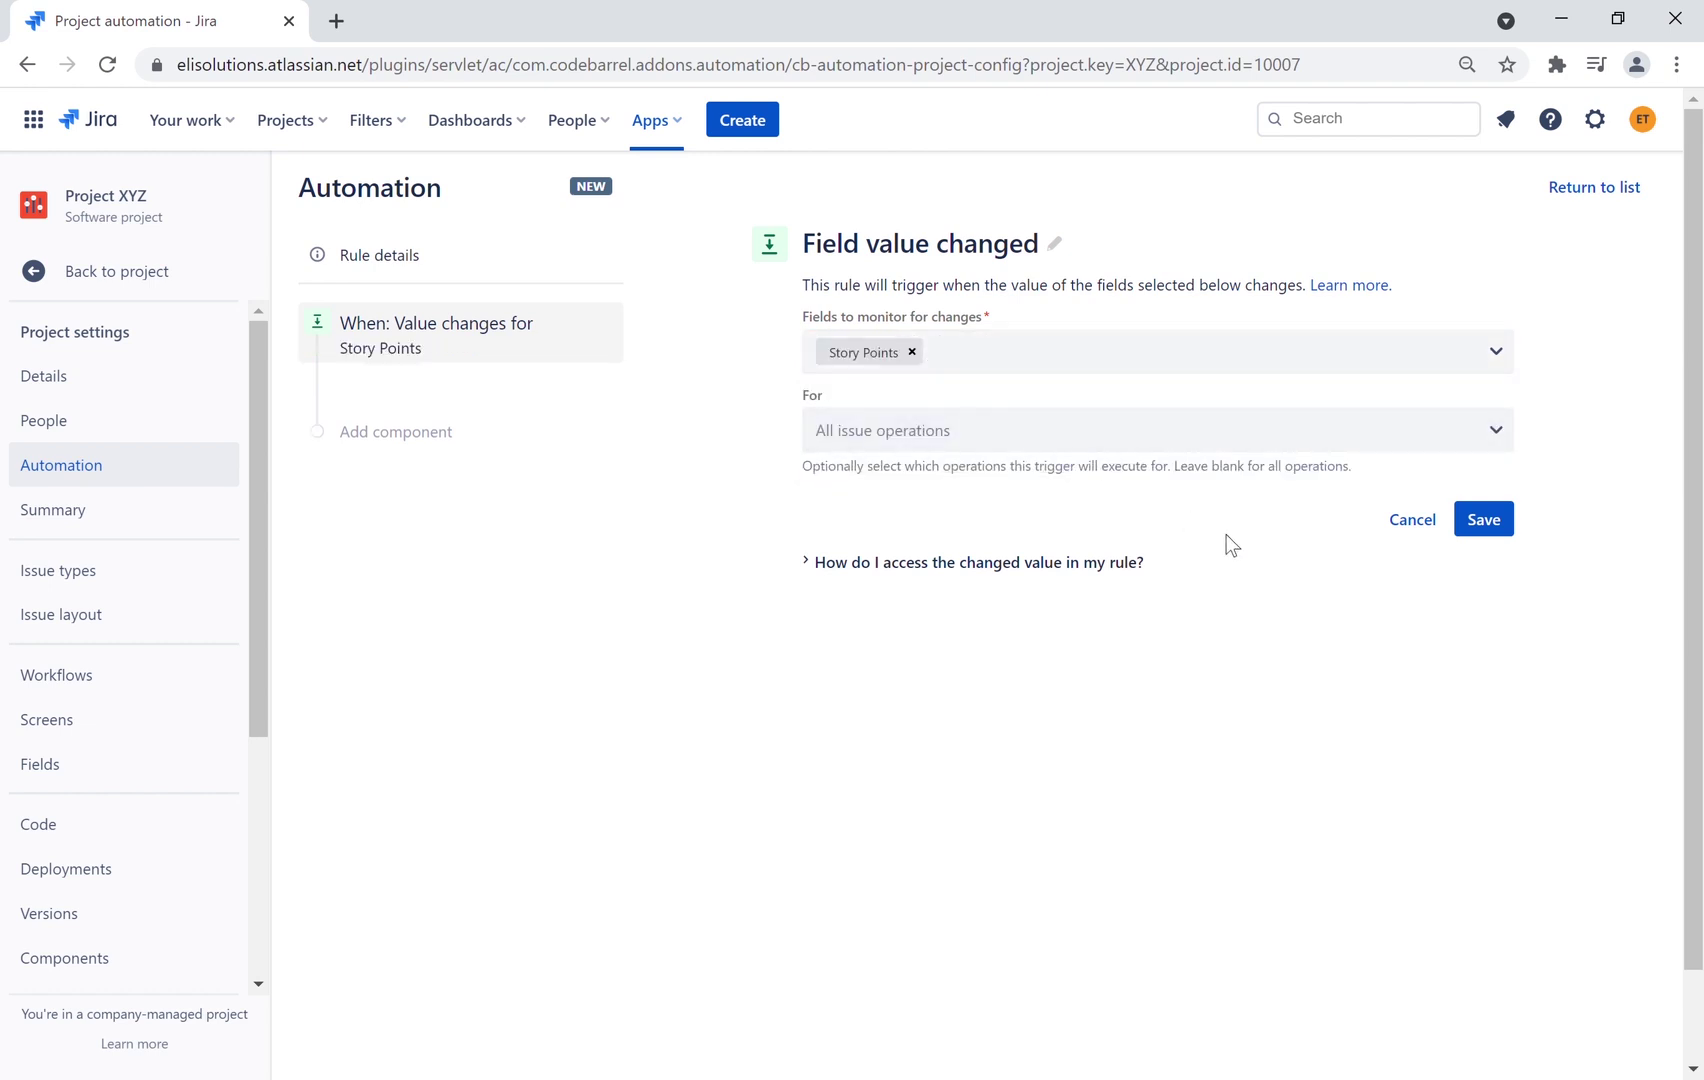
click(1290, 445)
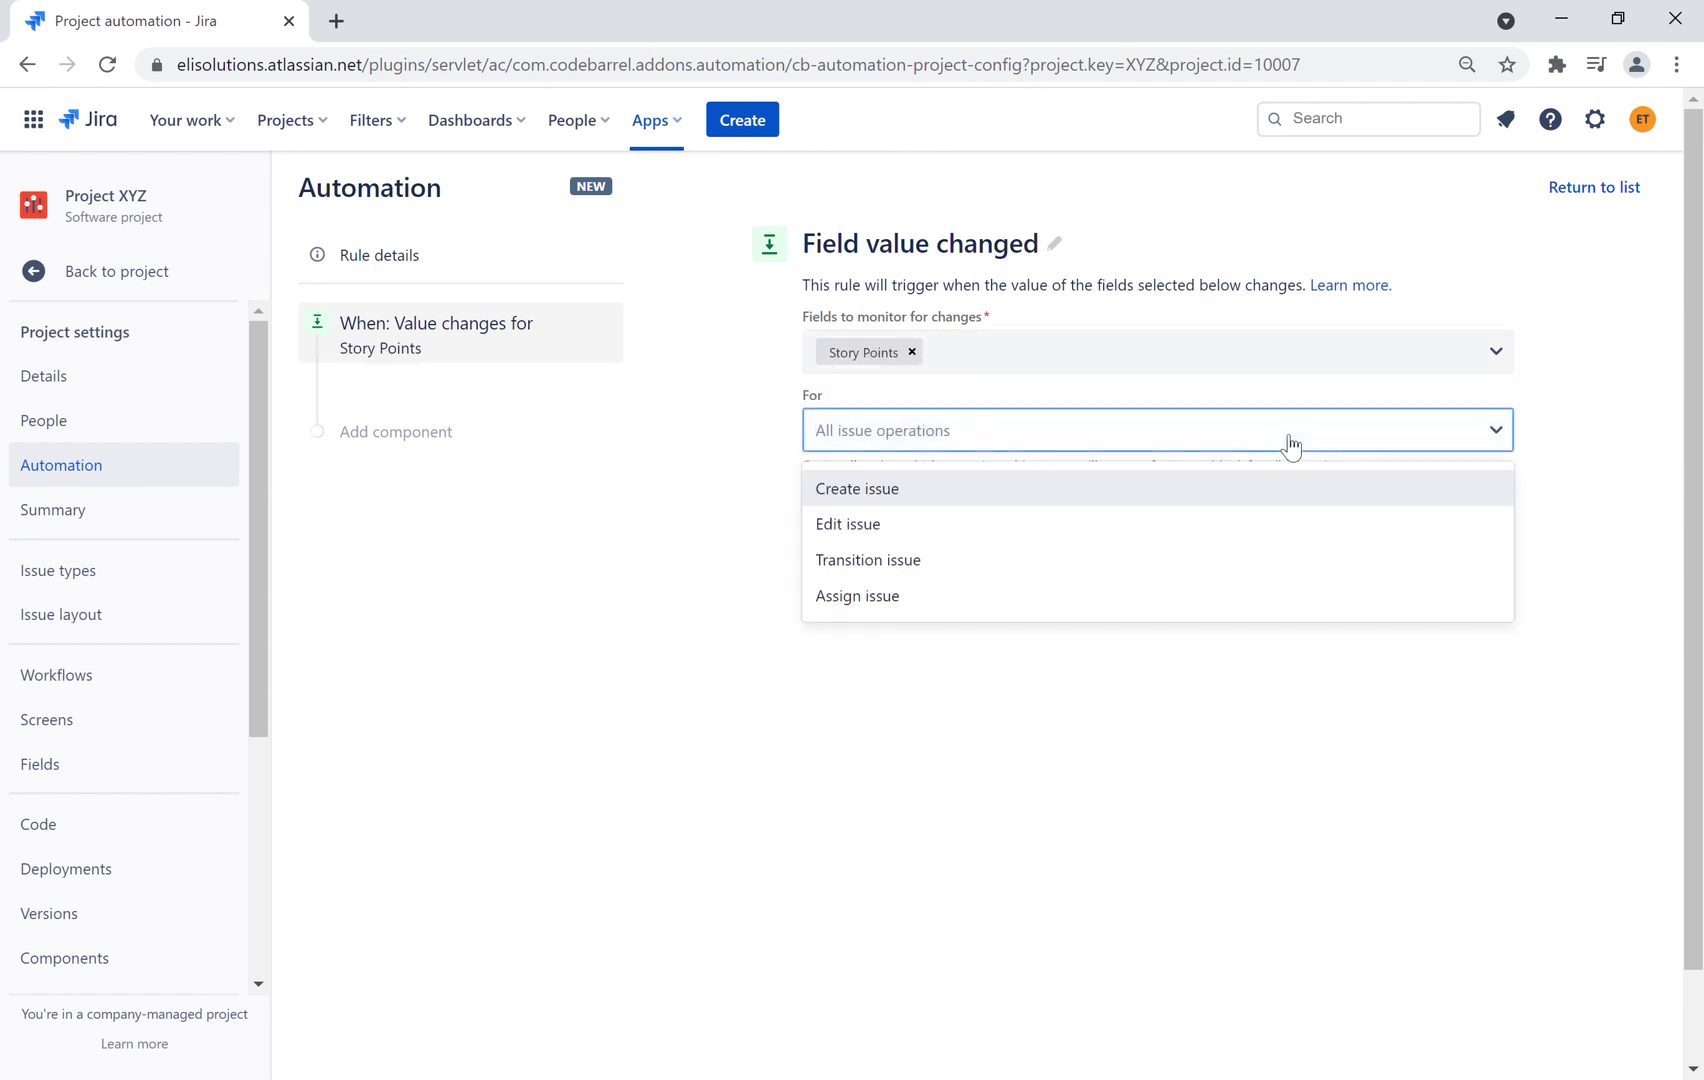
click(1102, 492)
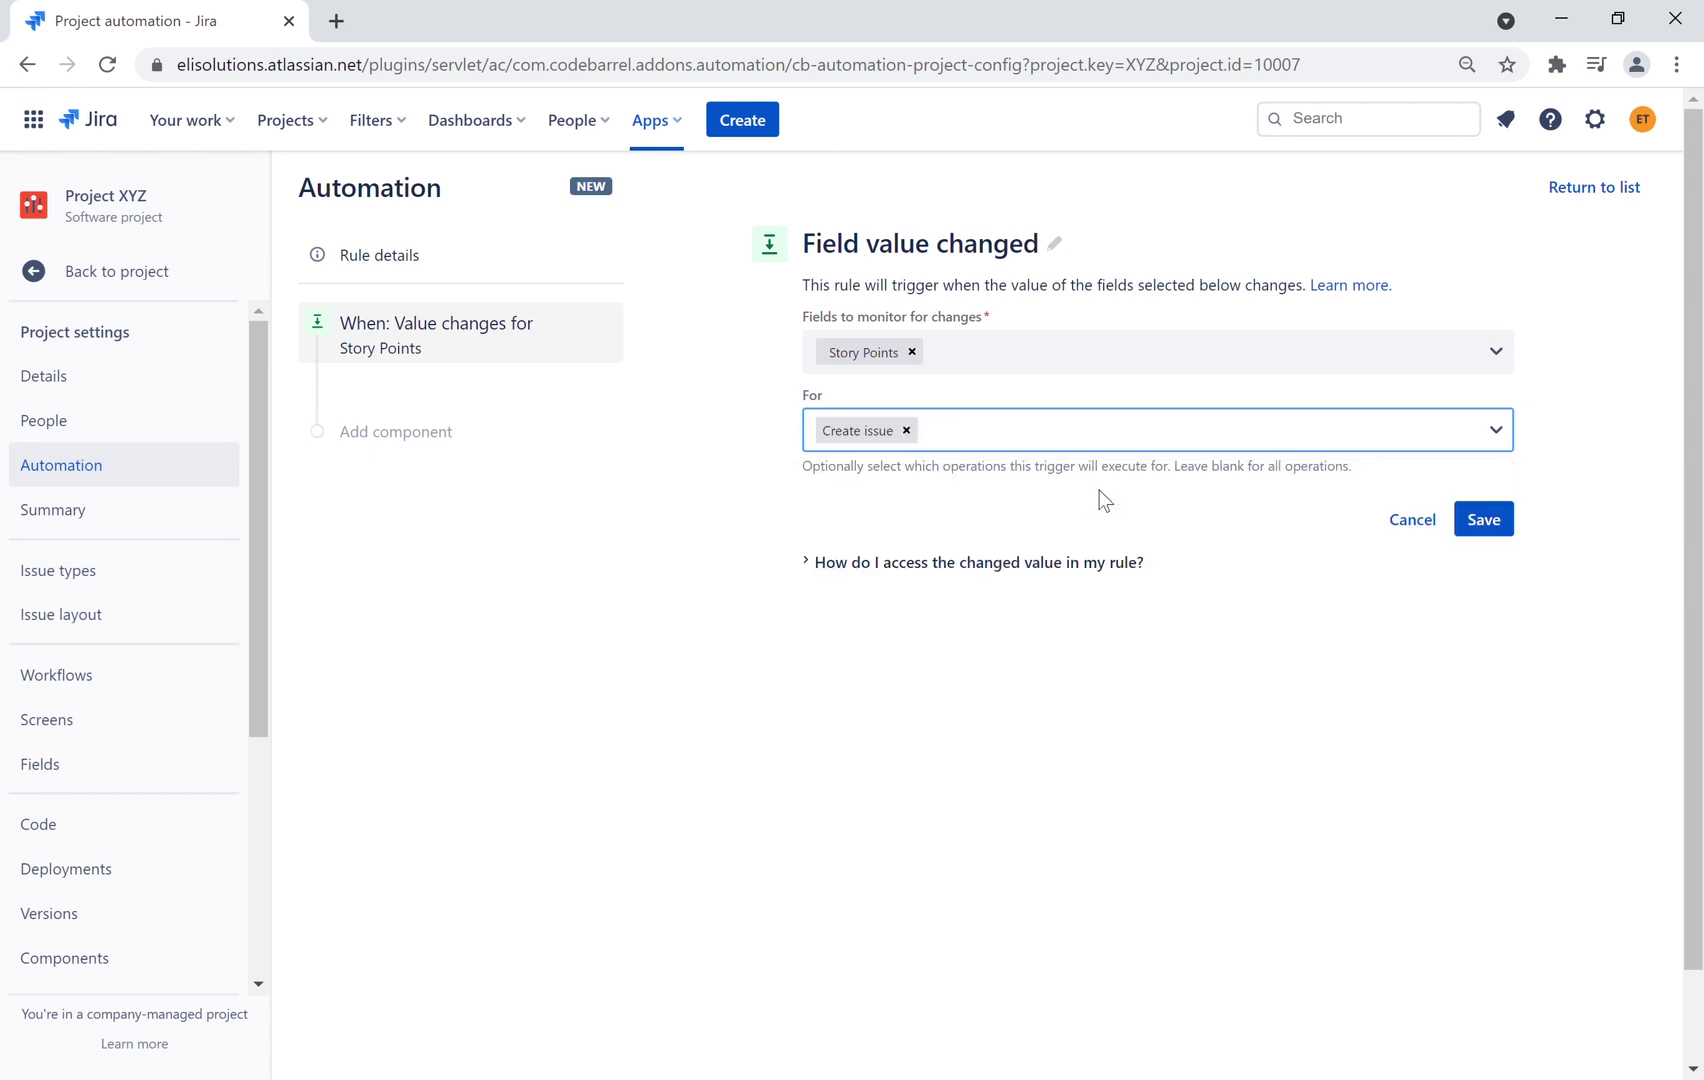
click(1226, 437)
click(997, 494)
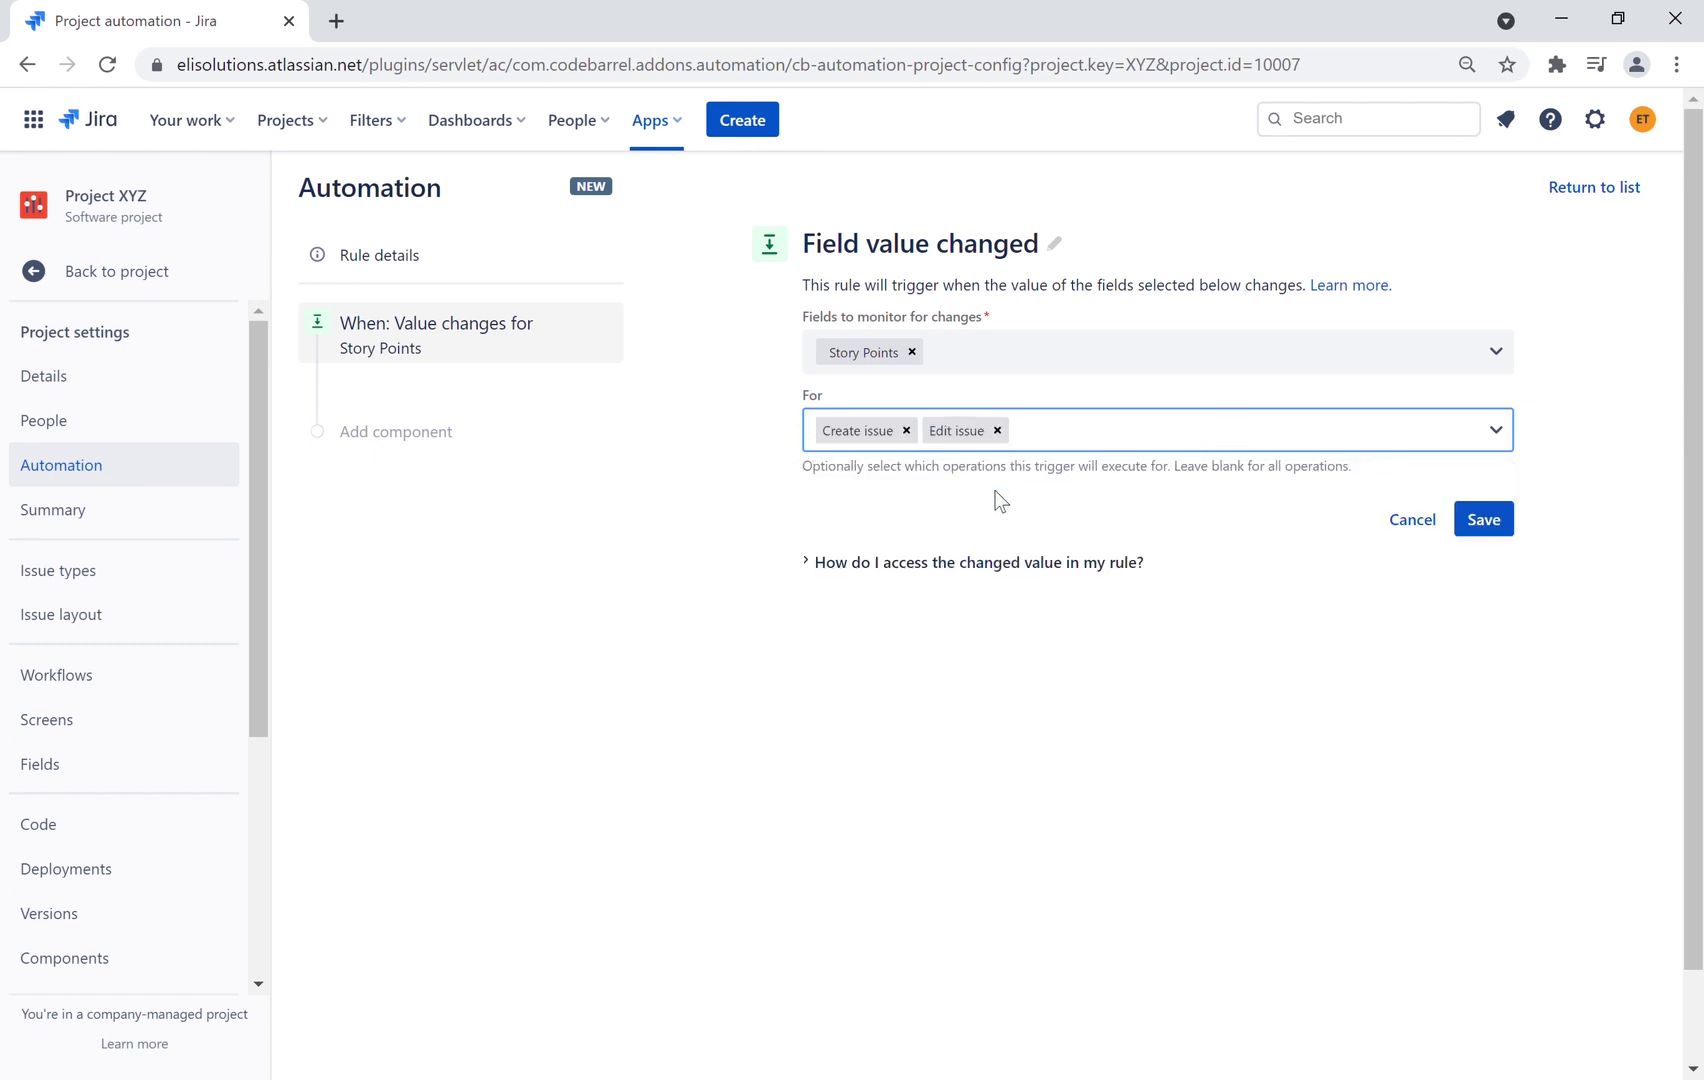
click(1484, 524)
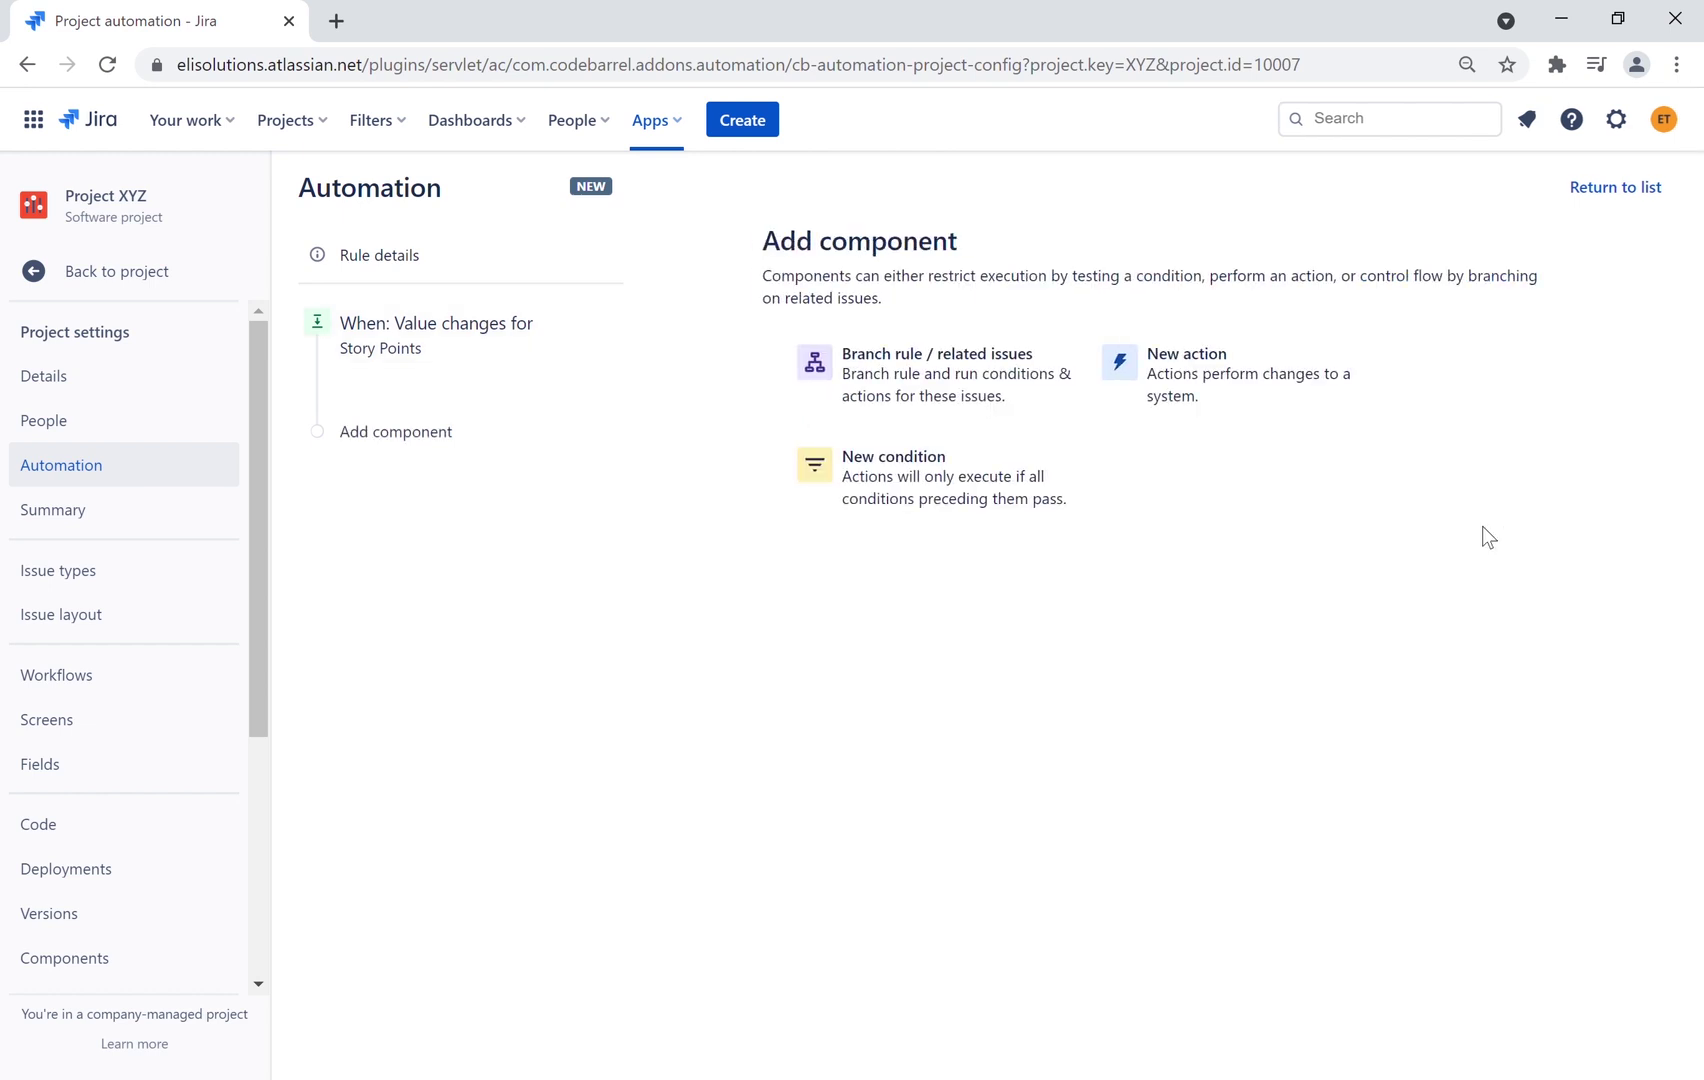
Add an issue fields condition requiring Issue Type equals Story, and save it
click(996, 494)
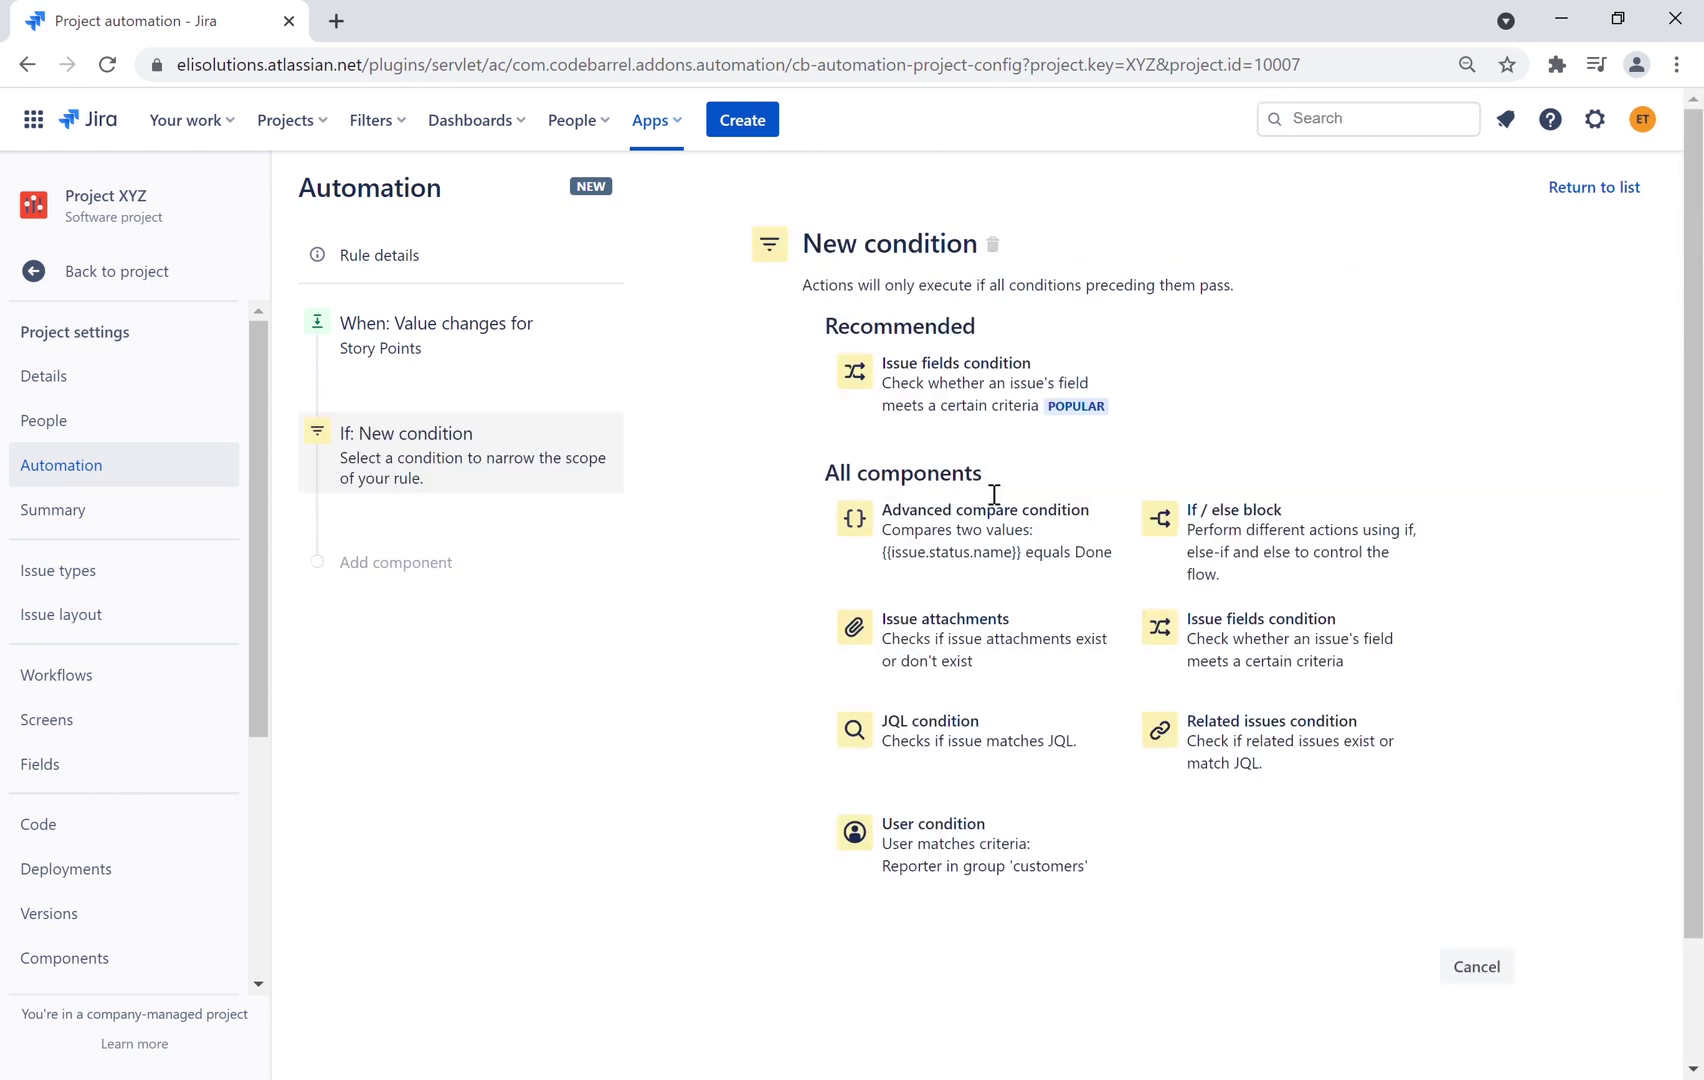
click(980, 398)
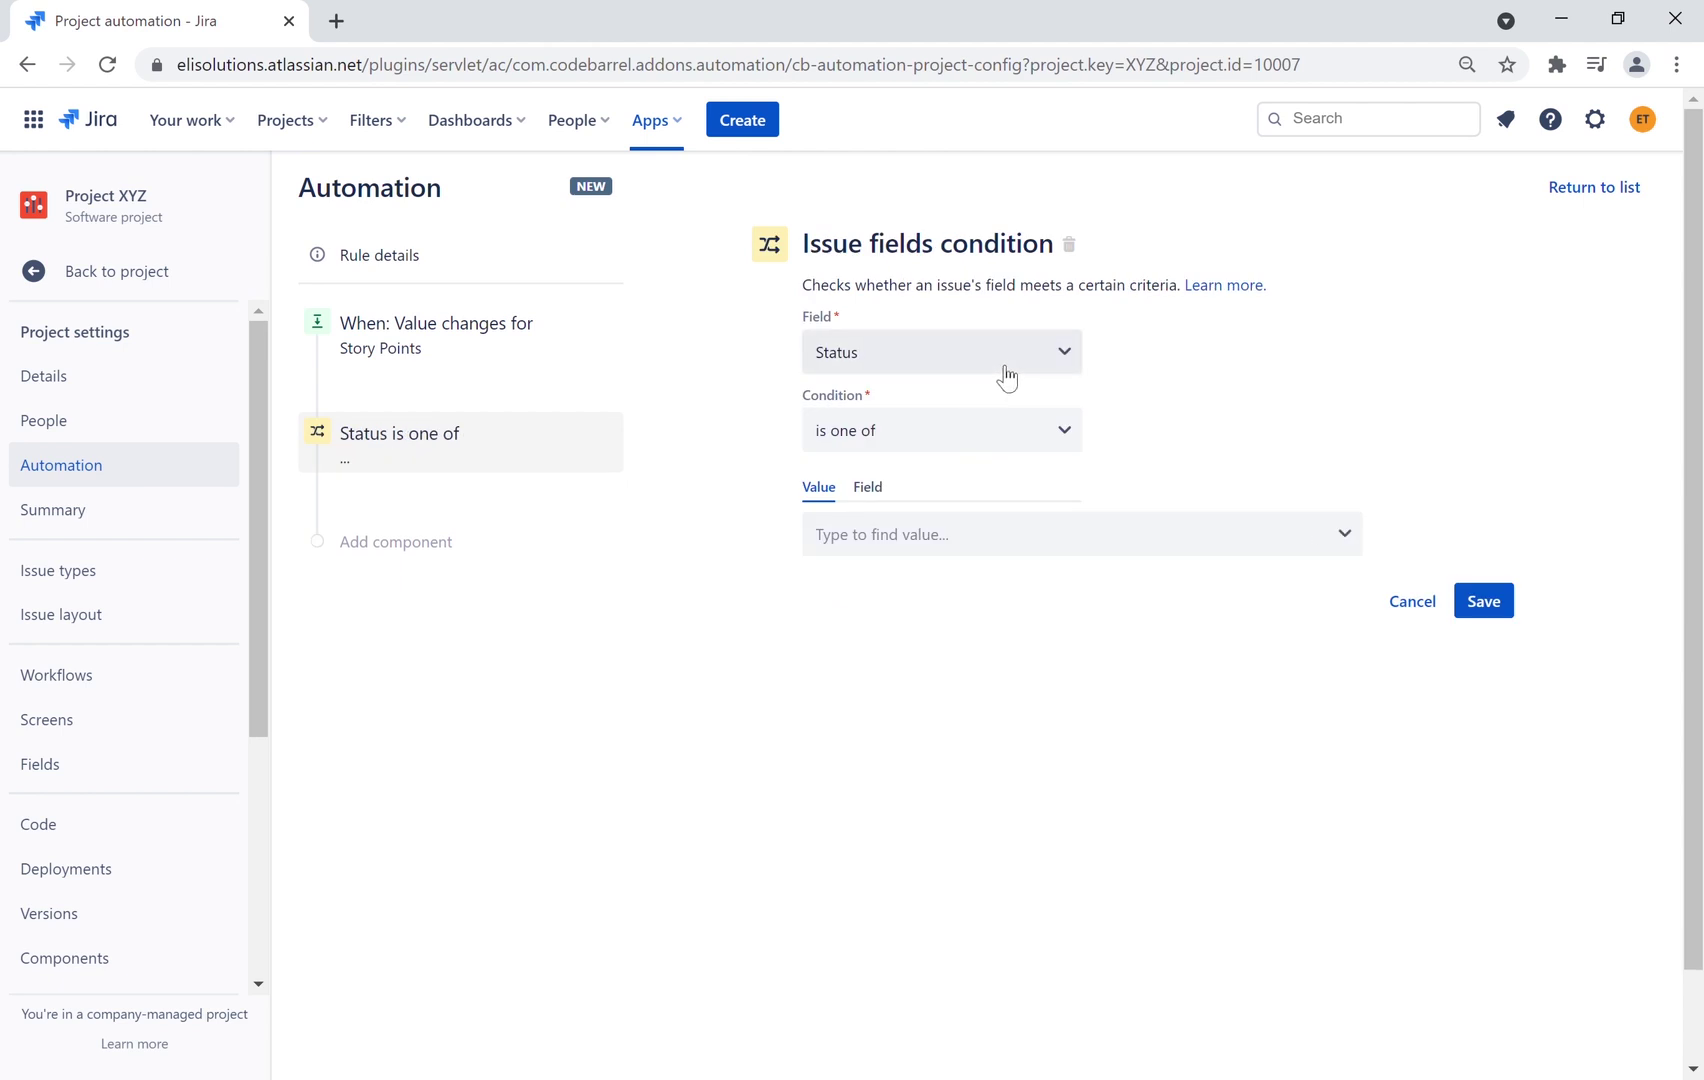
click(1006, 372)
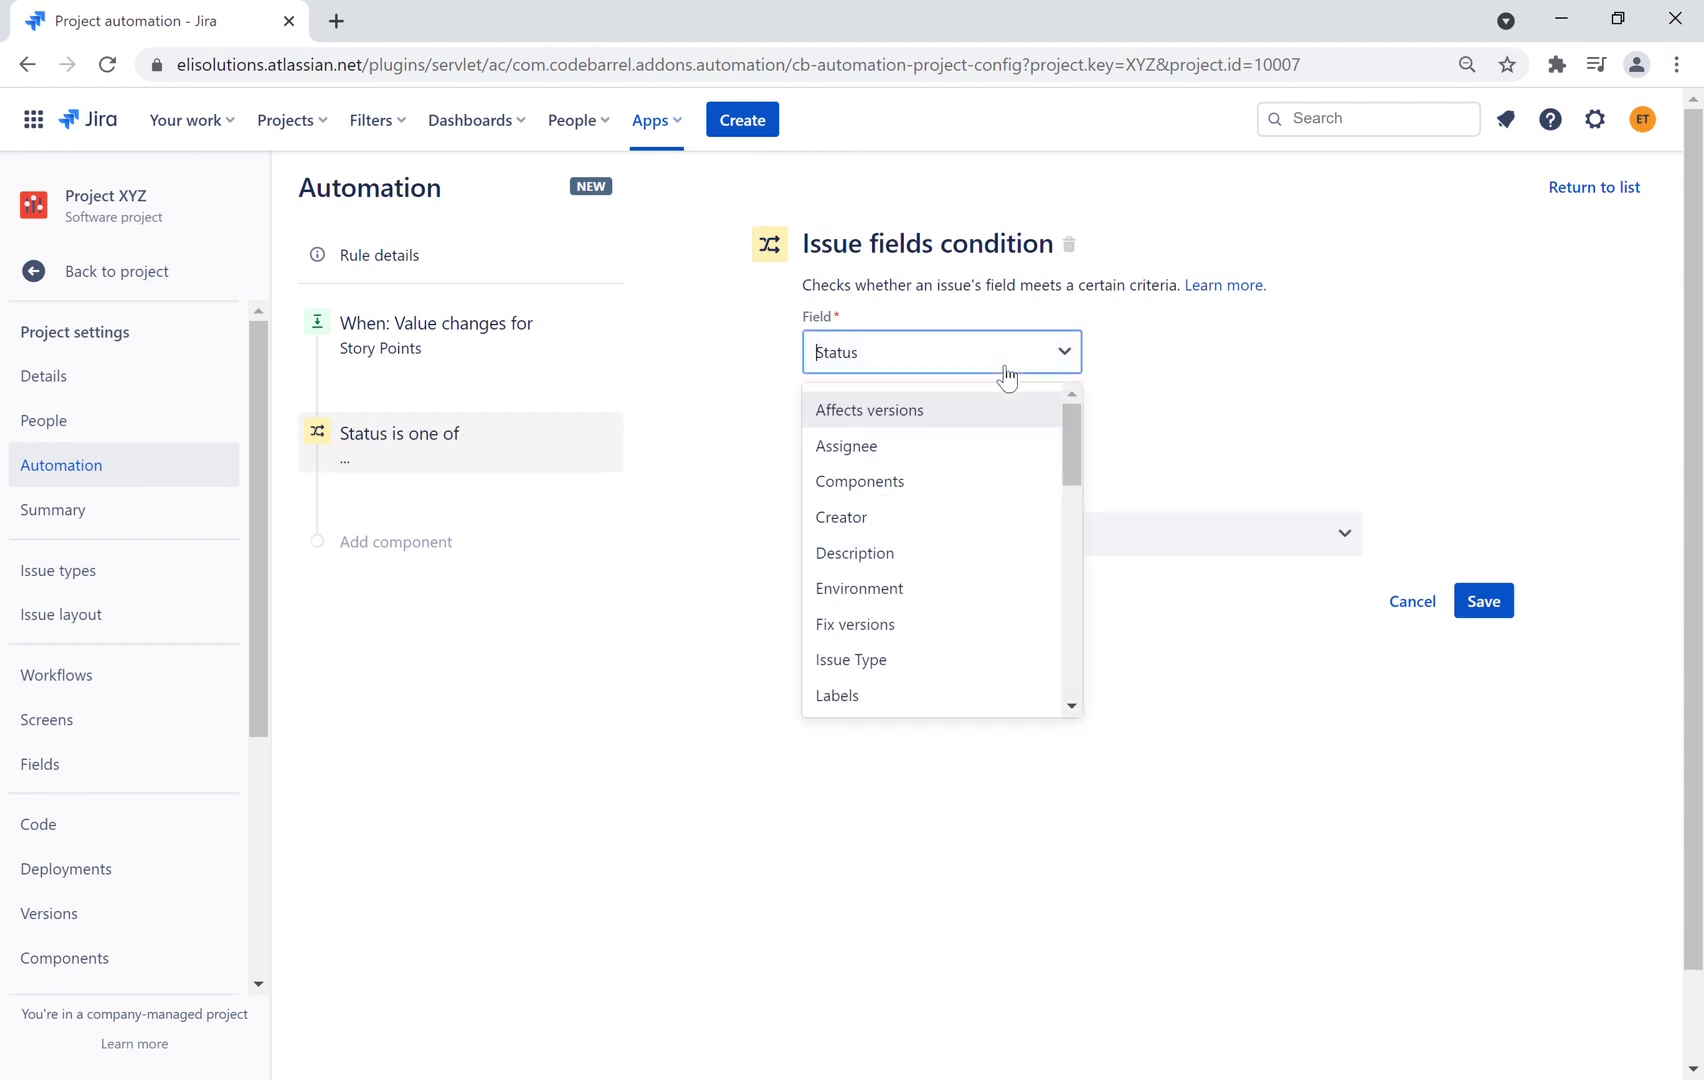
click(864, 655)
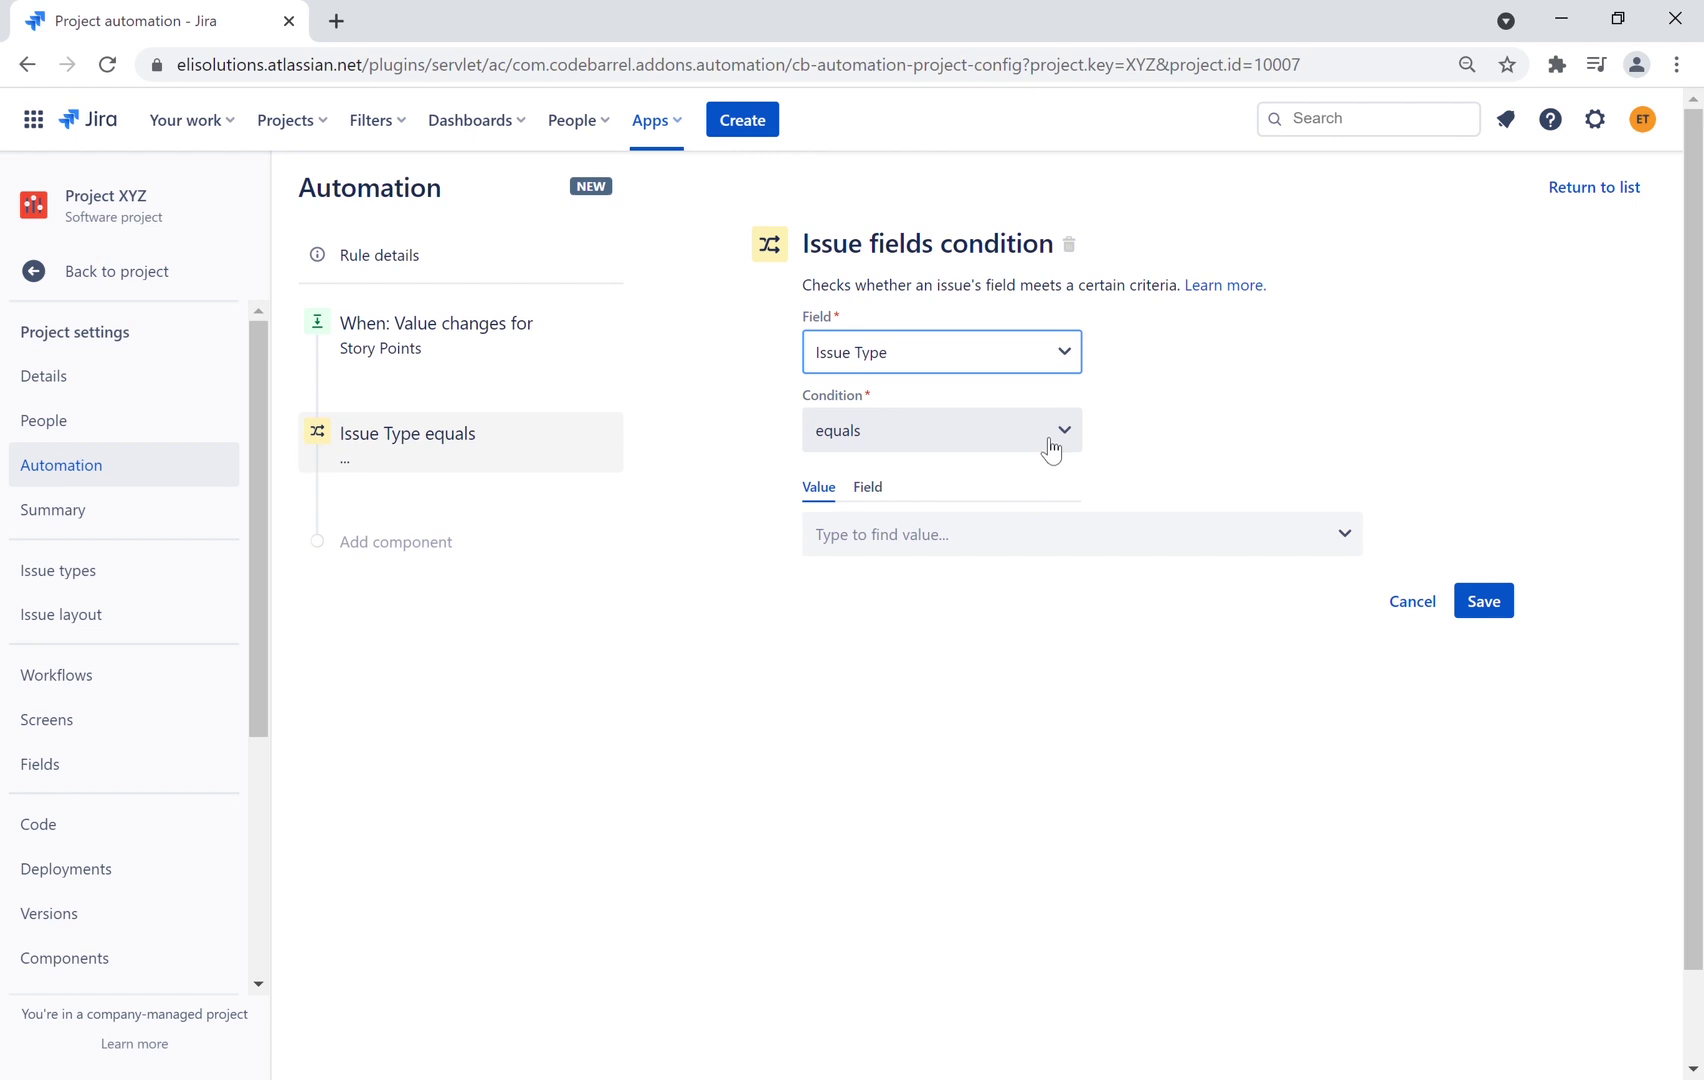
click(1016, 542)
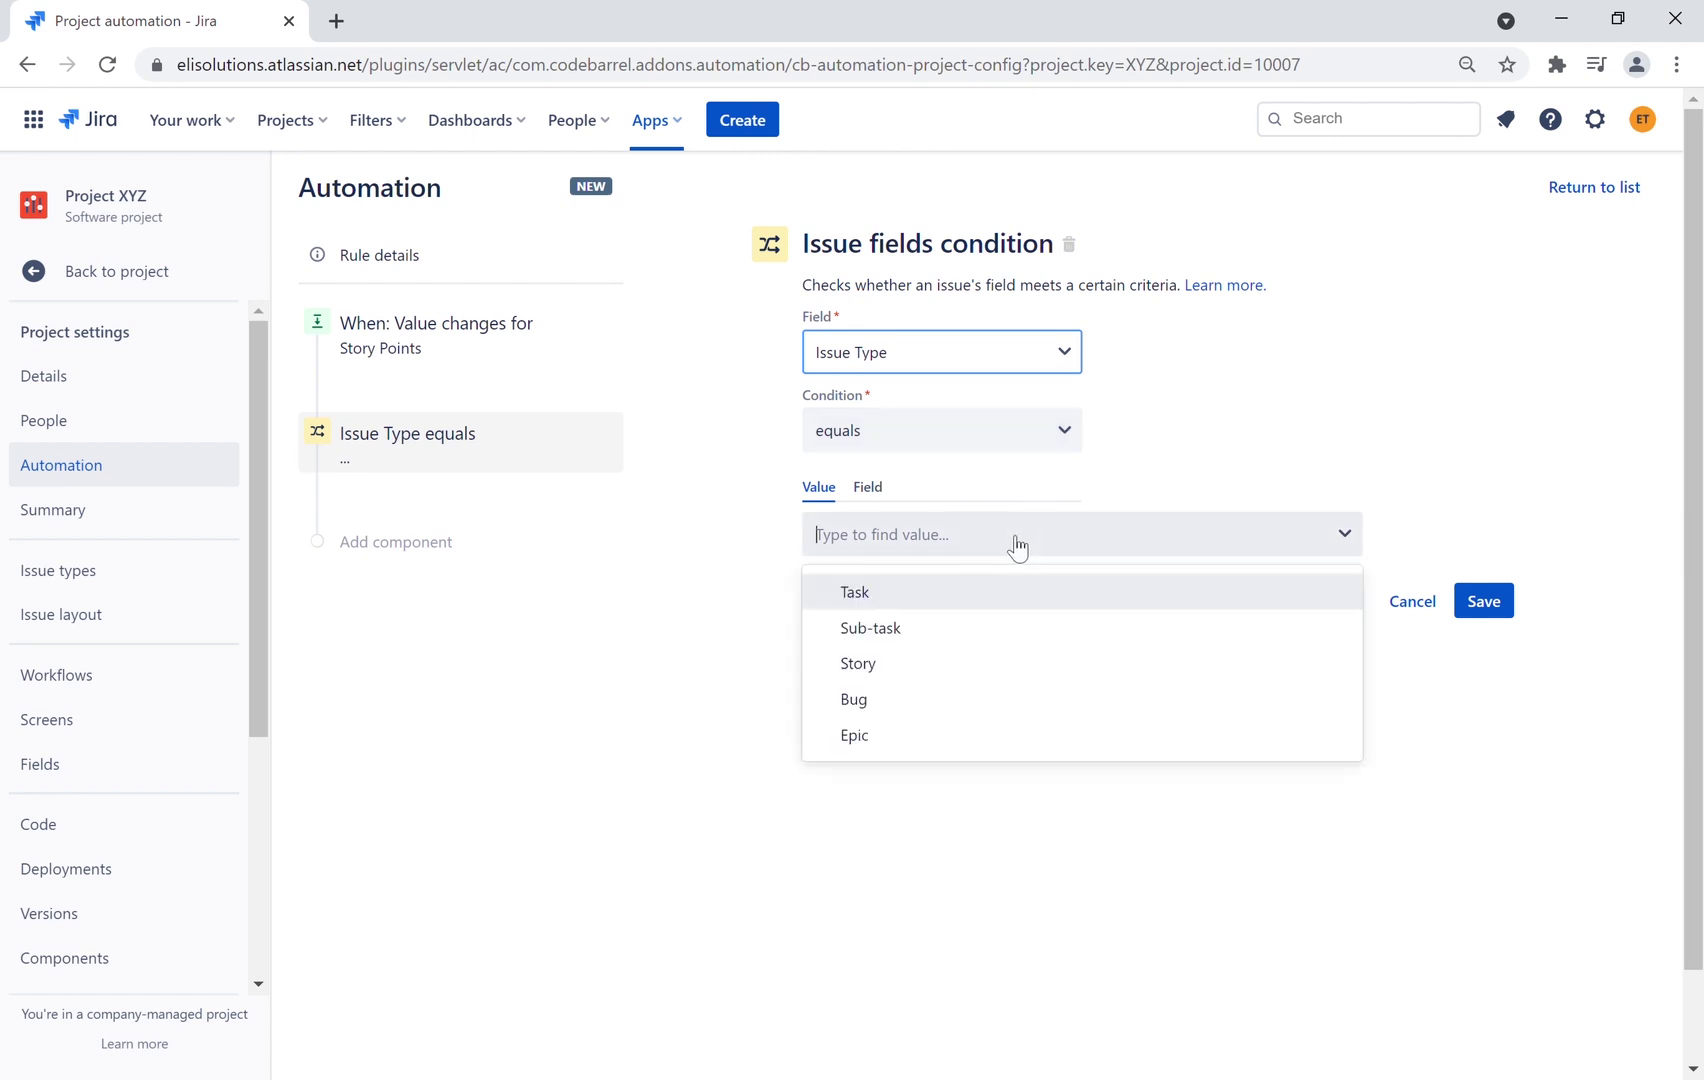
click(908, 659)
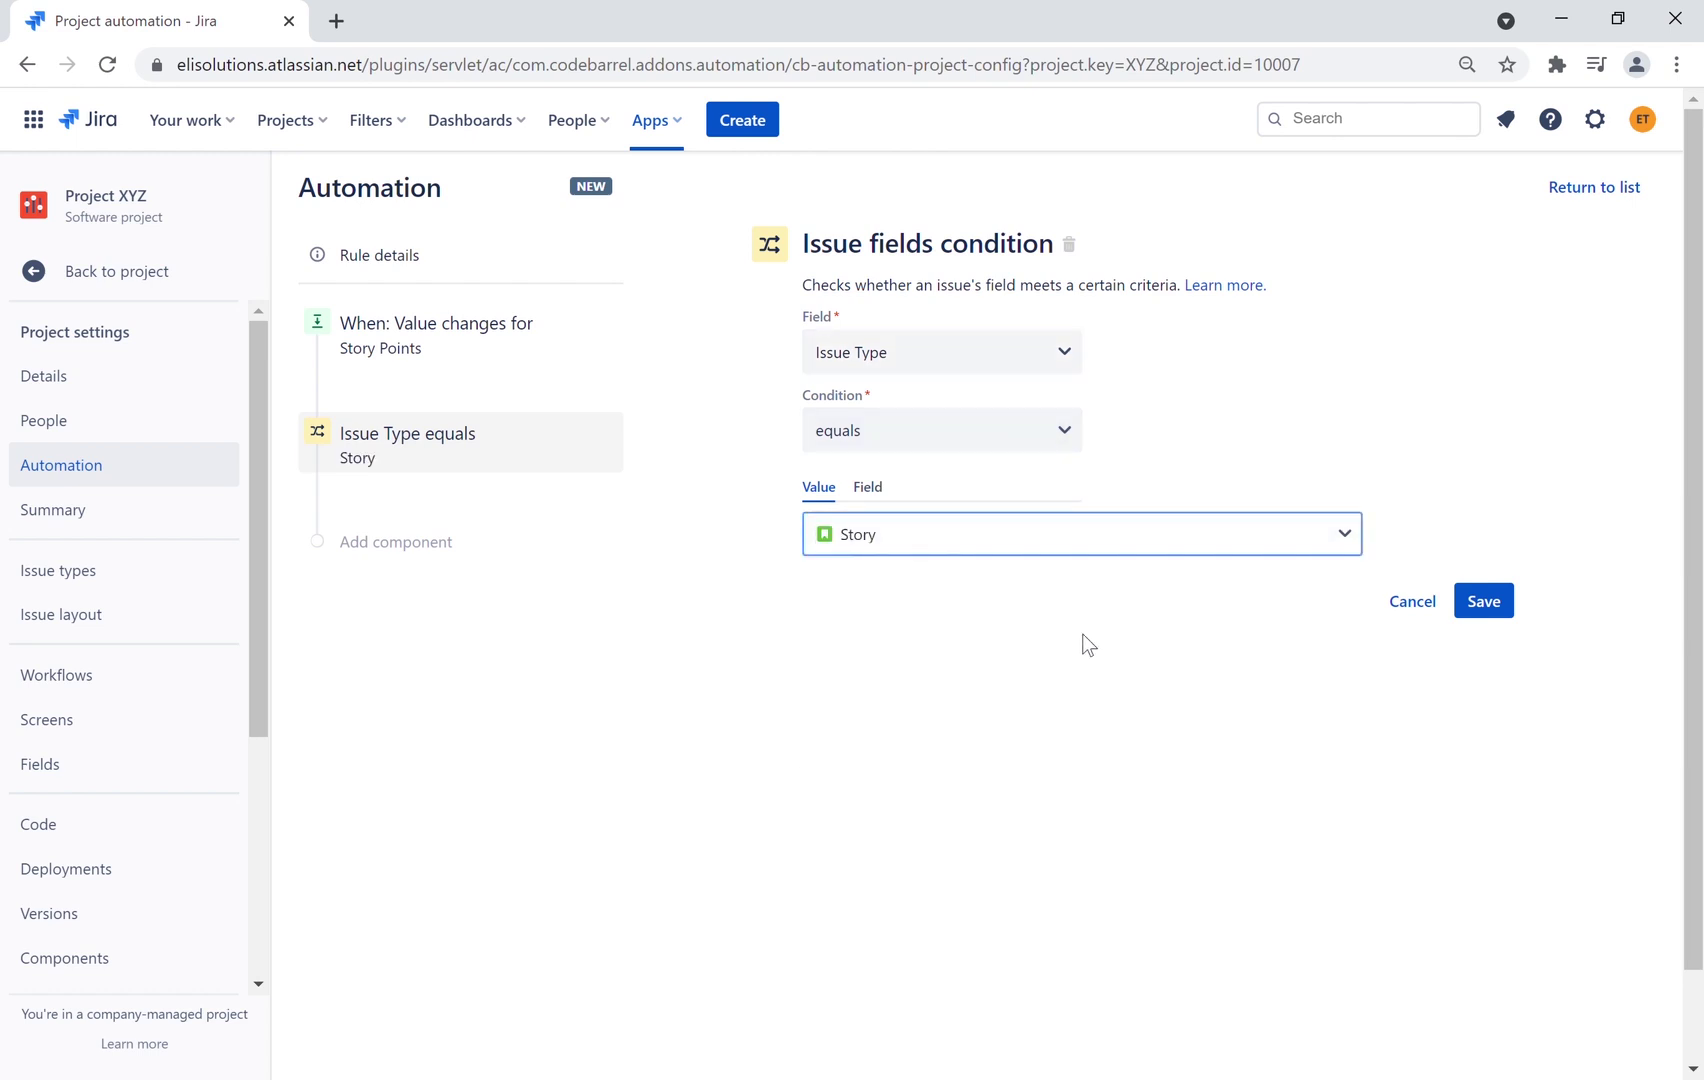
click(1484, 604)
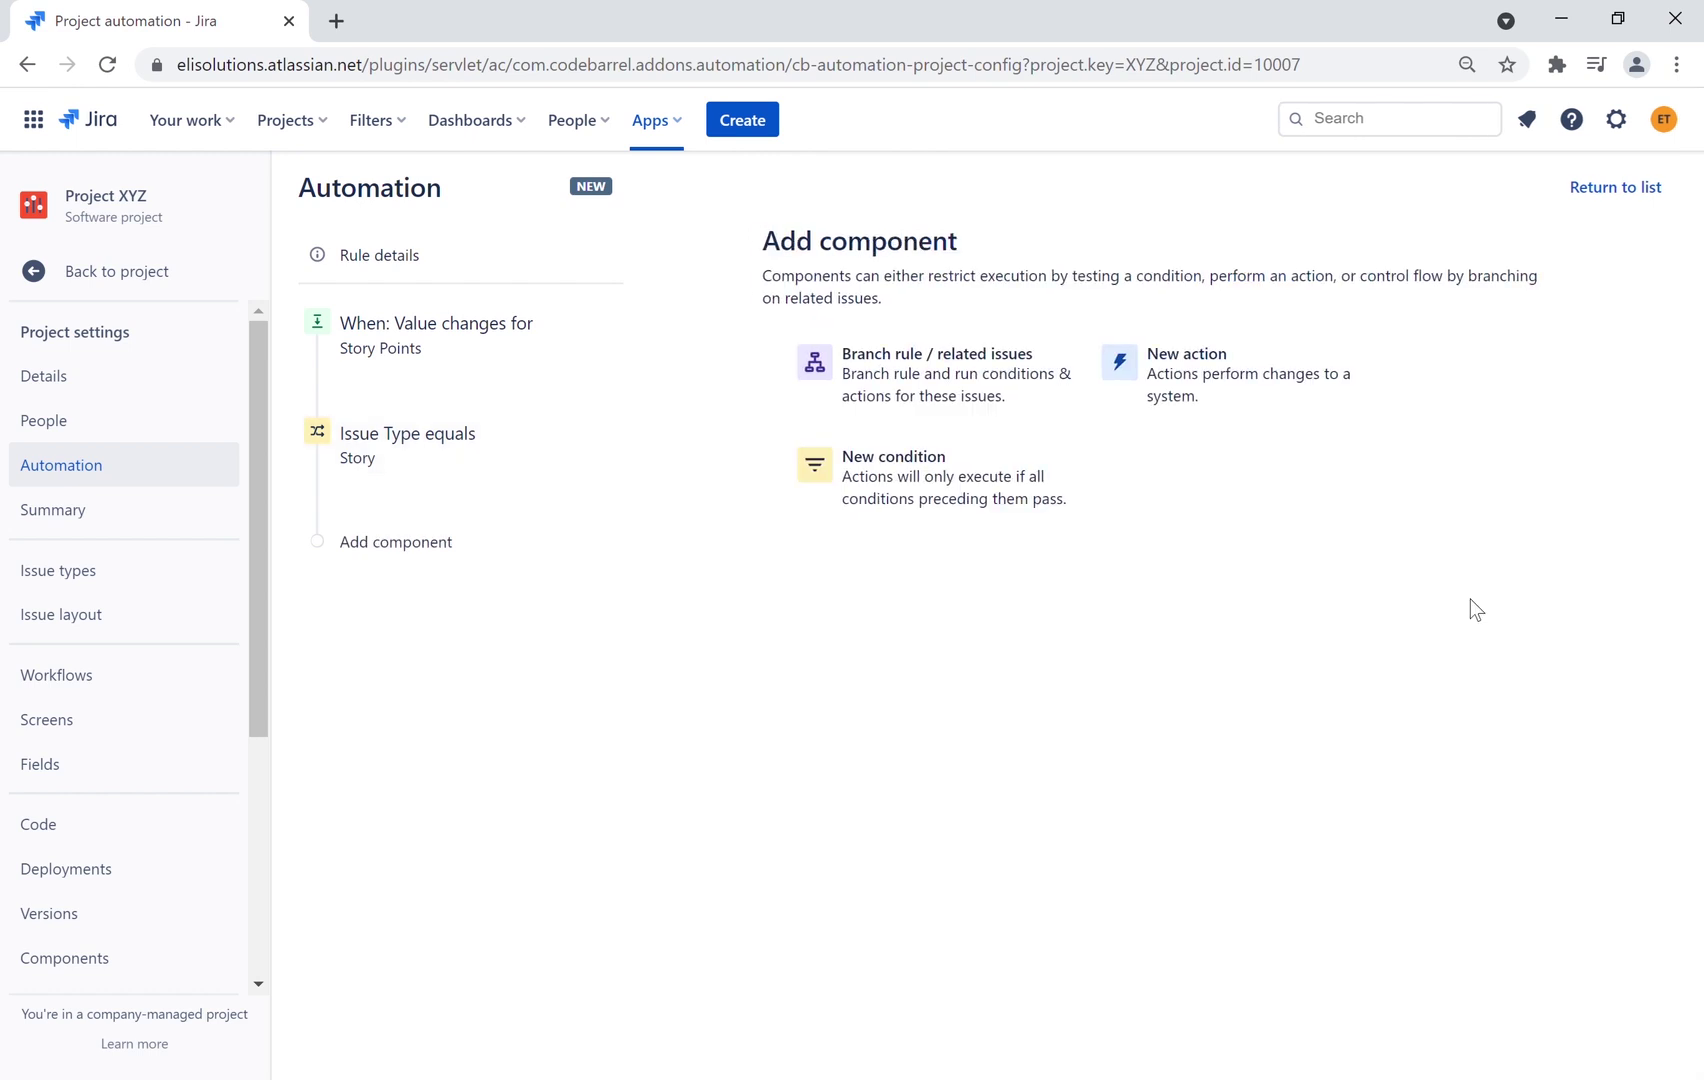
Add a related-issues branch to the rule for Epic (parent) and save it
click(944, 390)
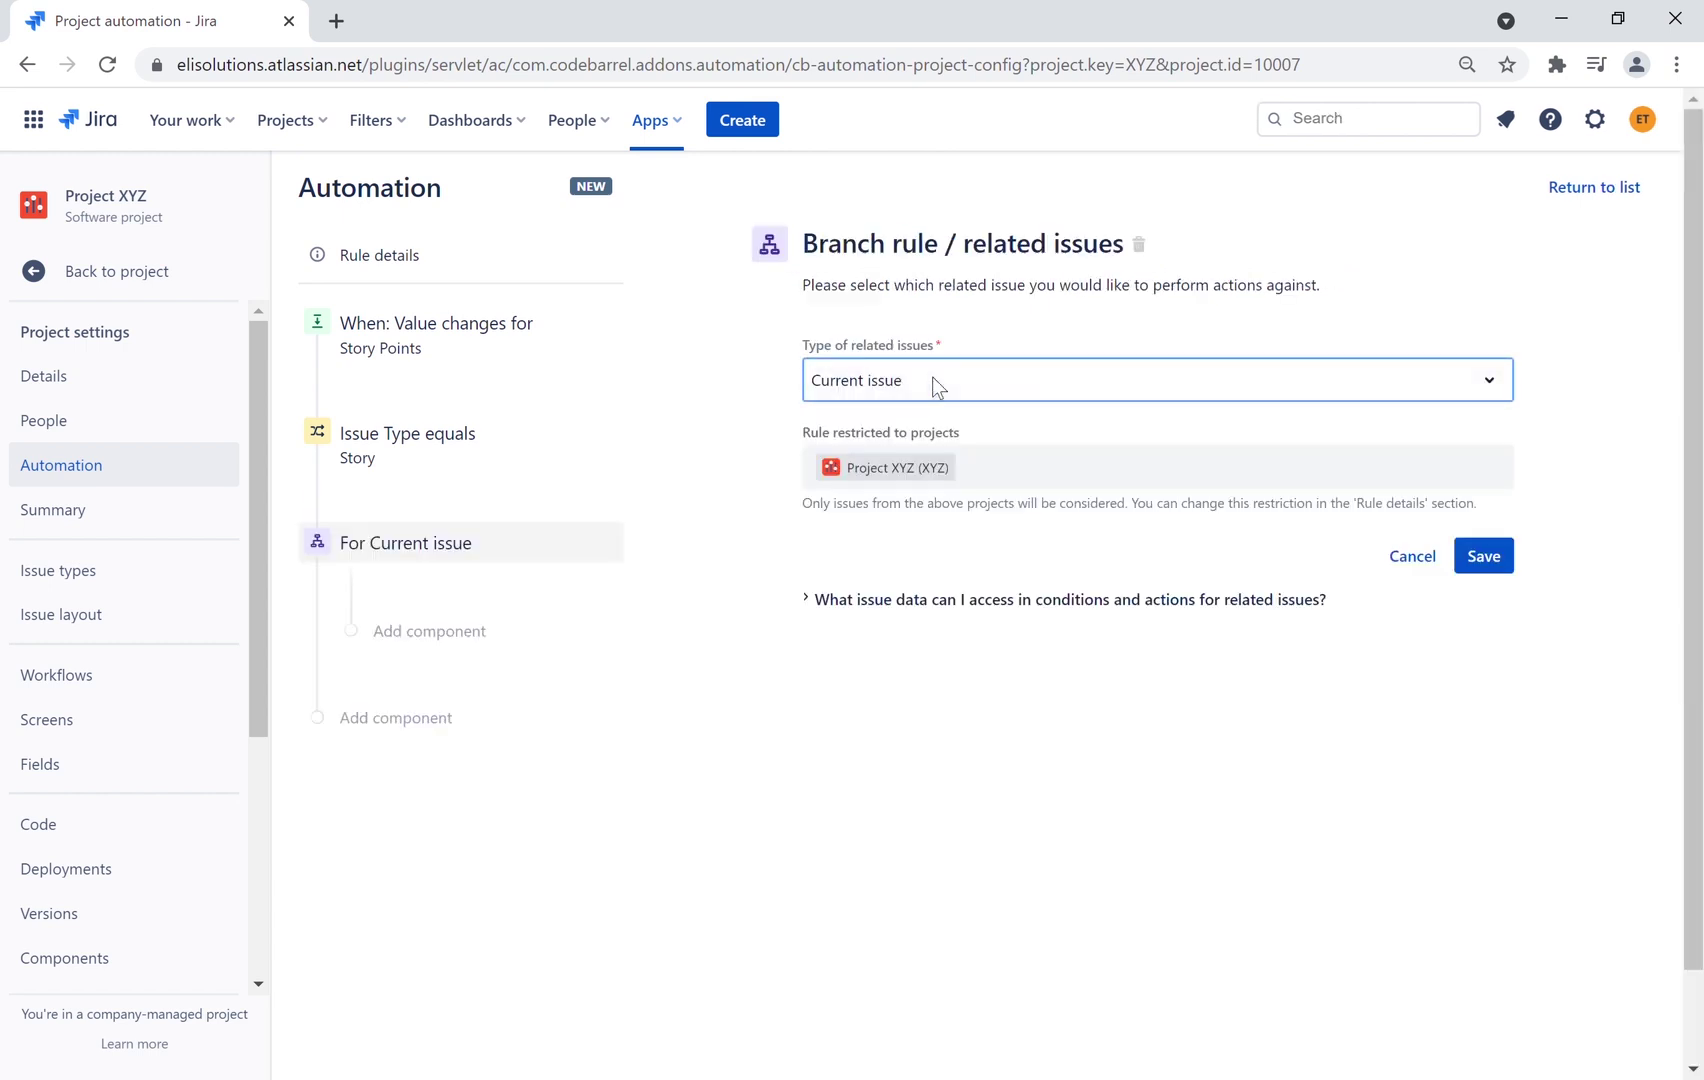
click(940, 385)
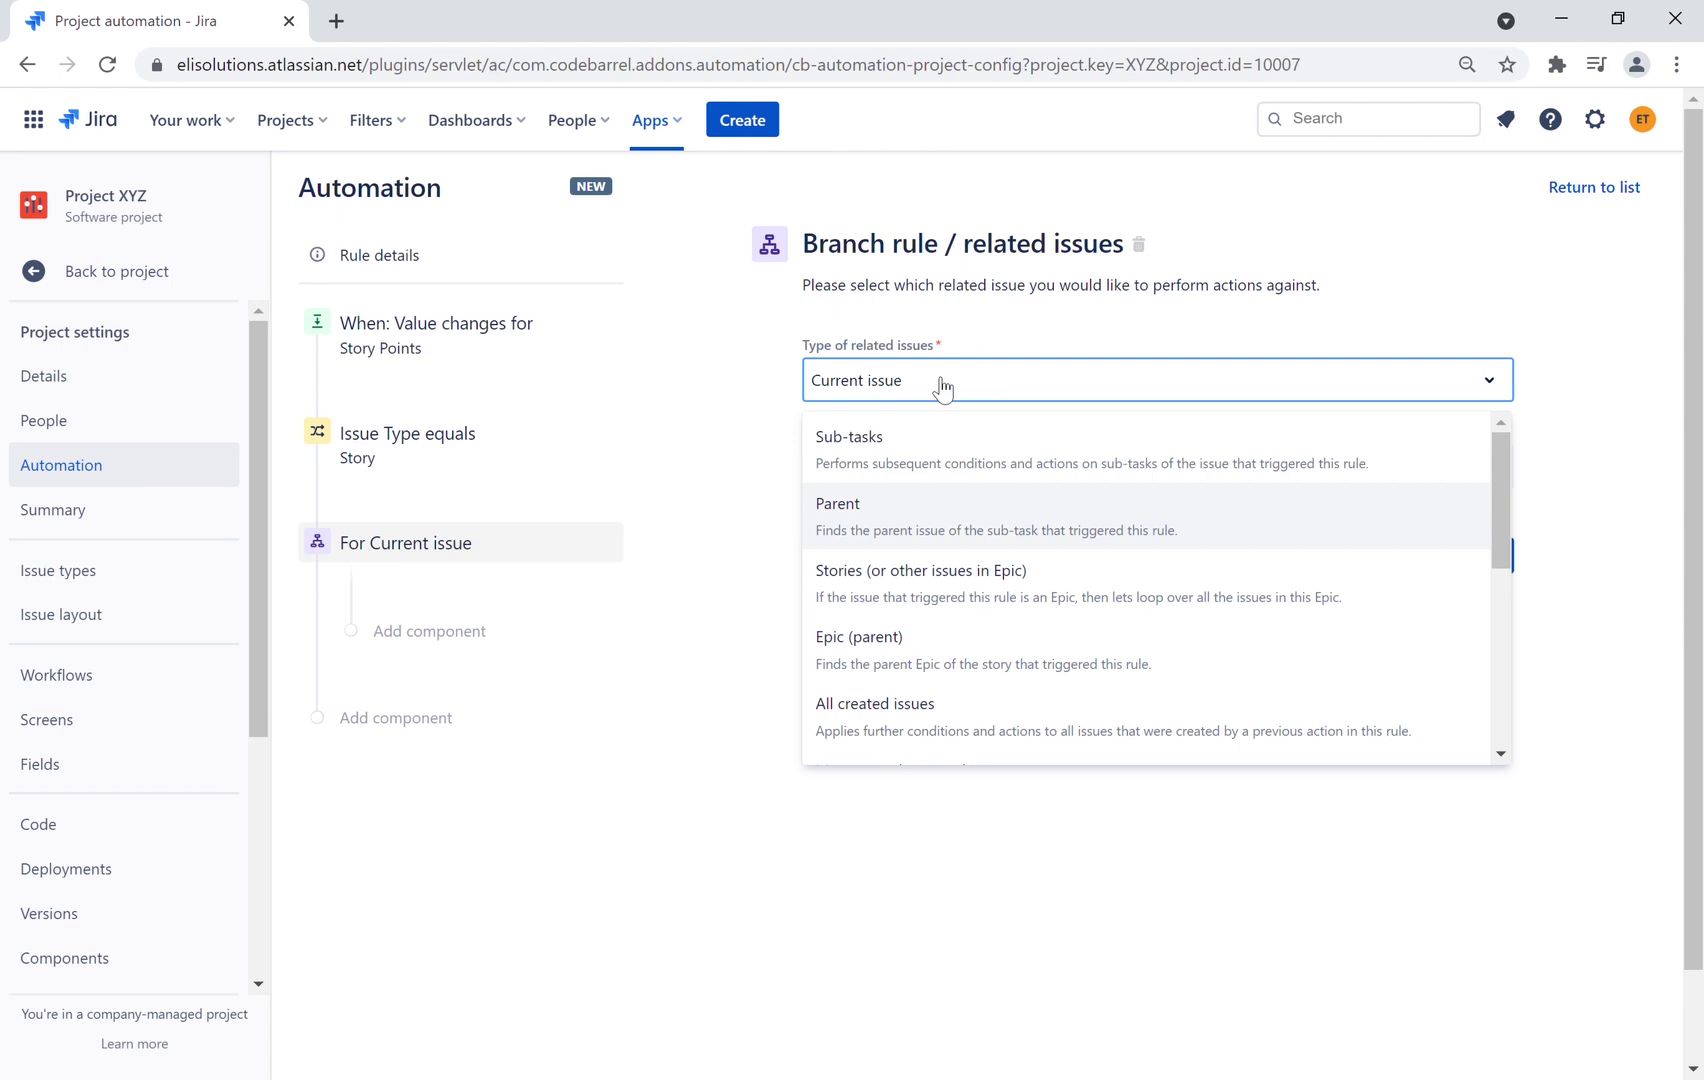
click(982, 671)
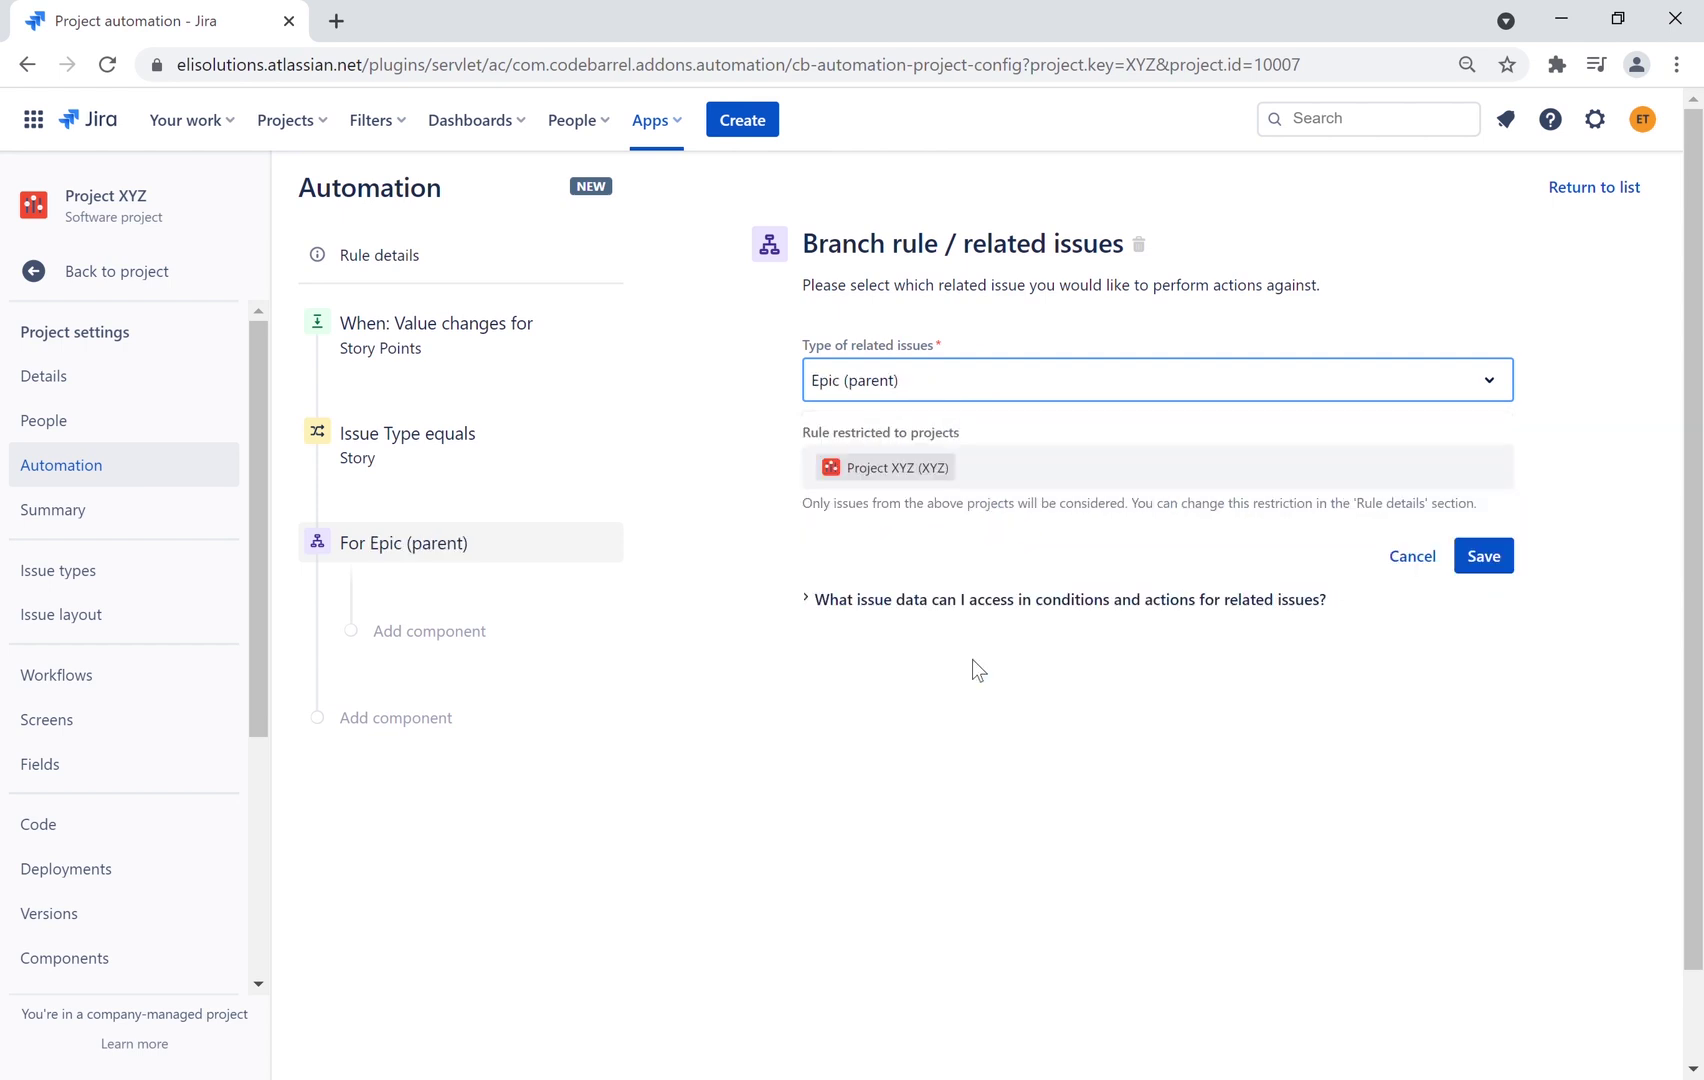
click(1484, 556)
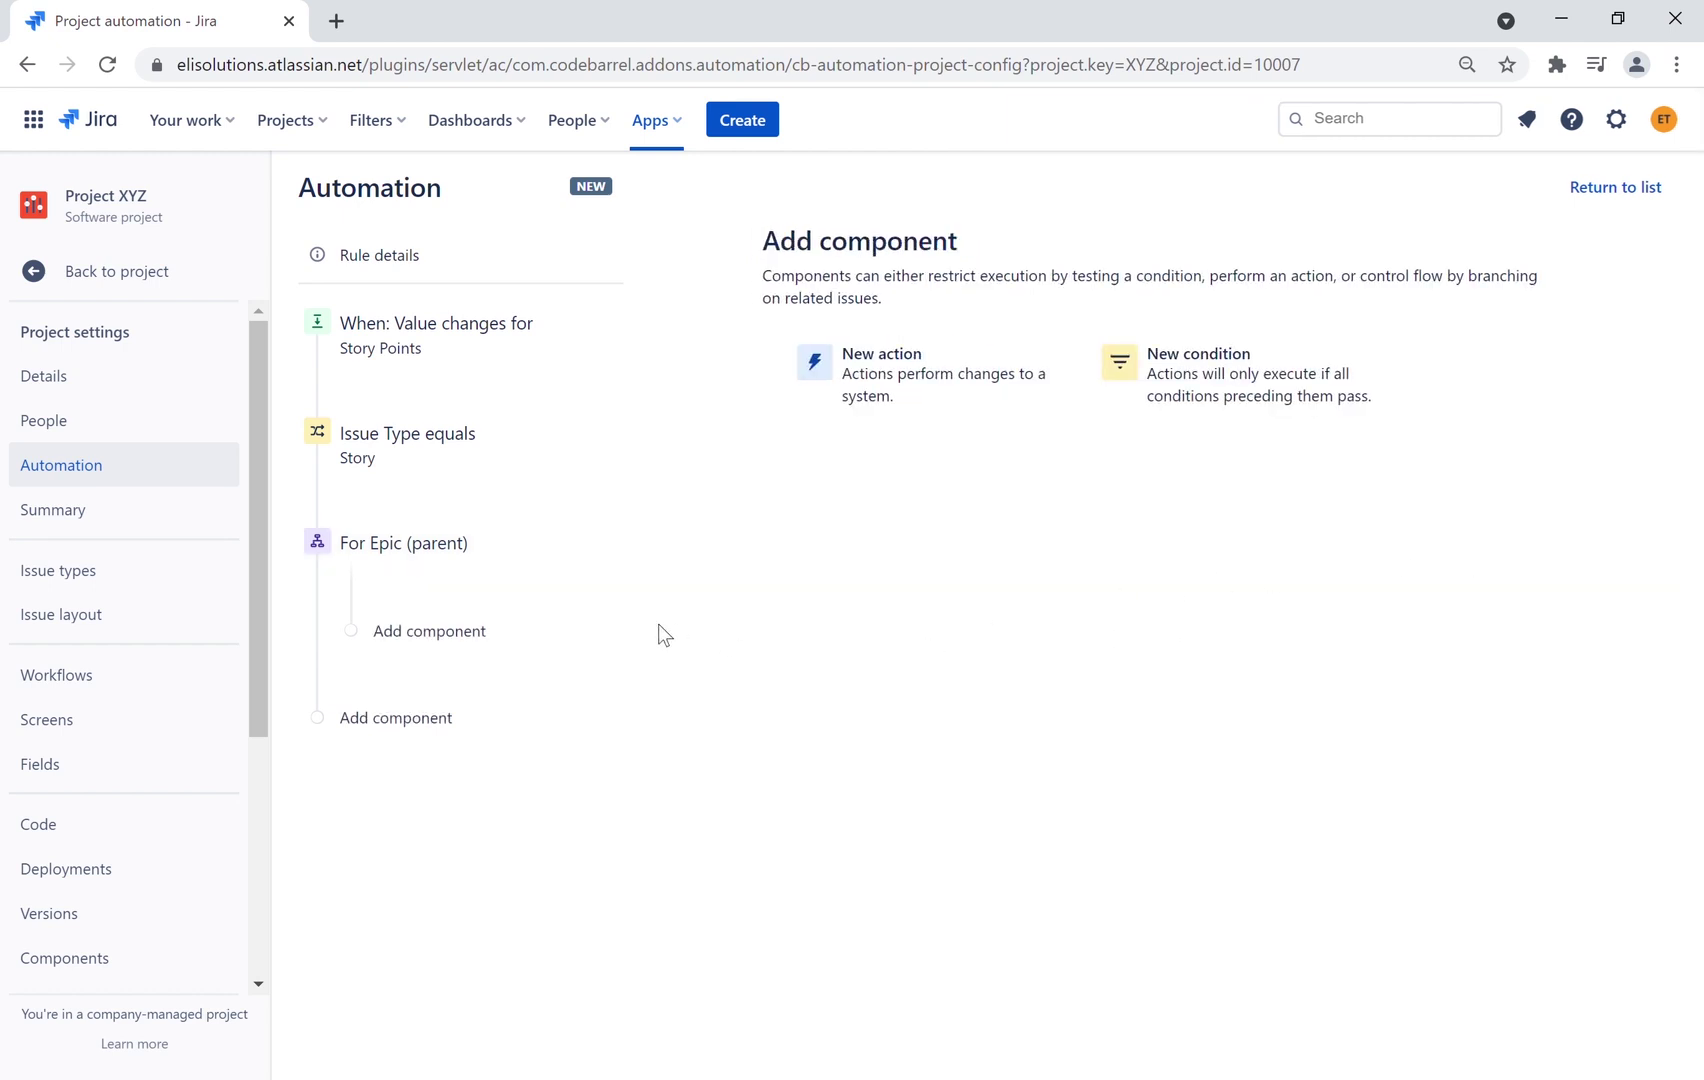
Add a Lookup issues action to the epic branch with the JQL issuetype in (story) and "Epic Link" = "{{issue.Epic Name}}", and save it
click(880, 408)
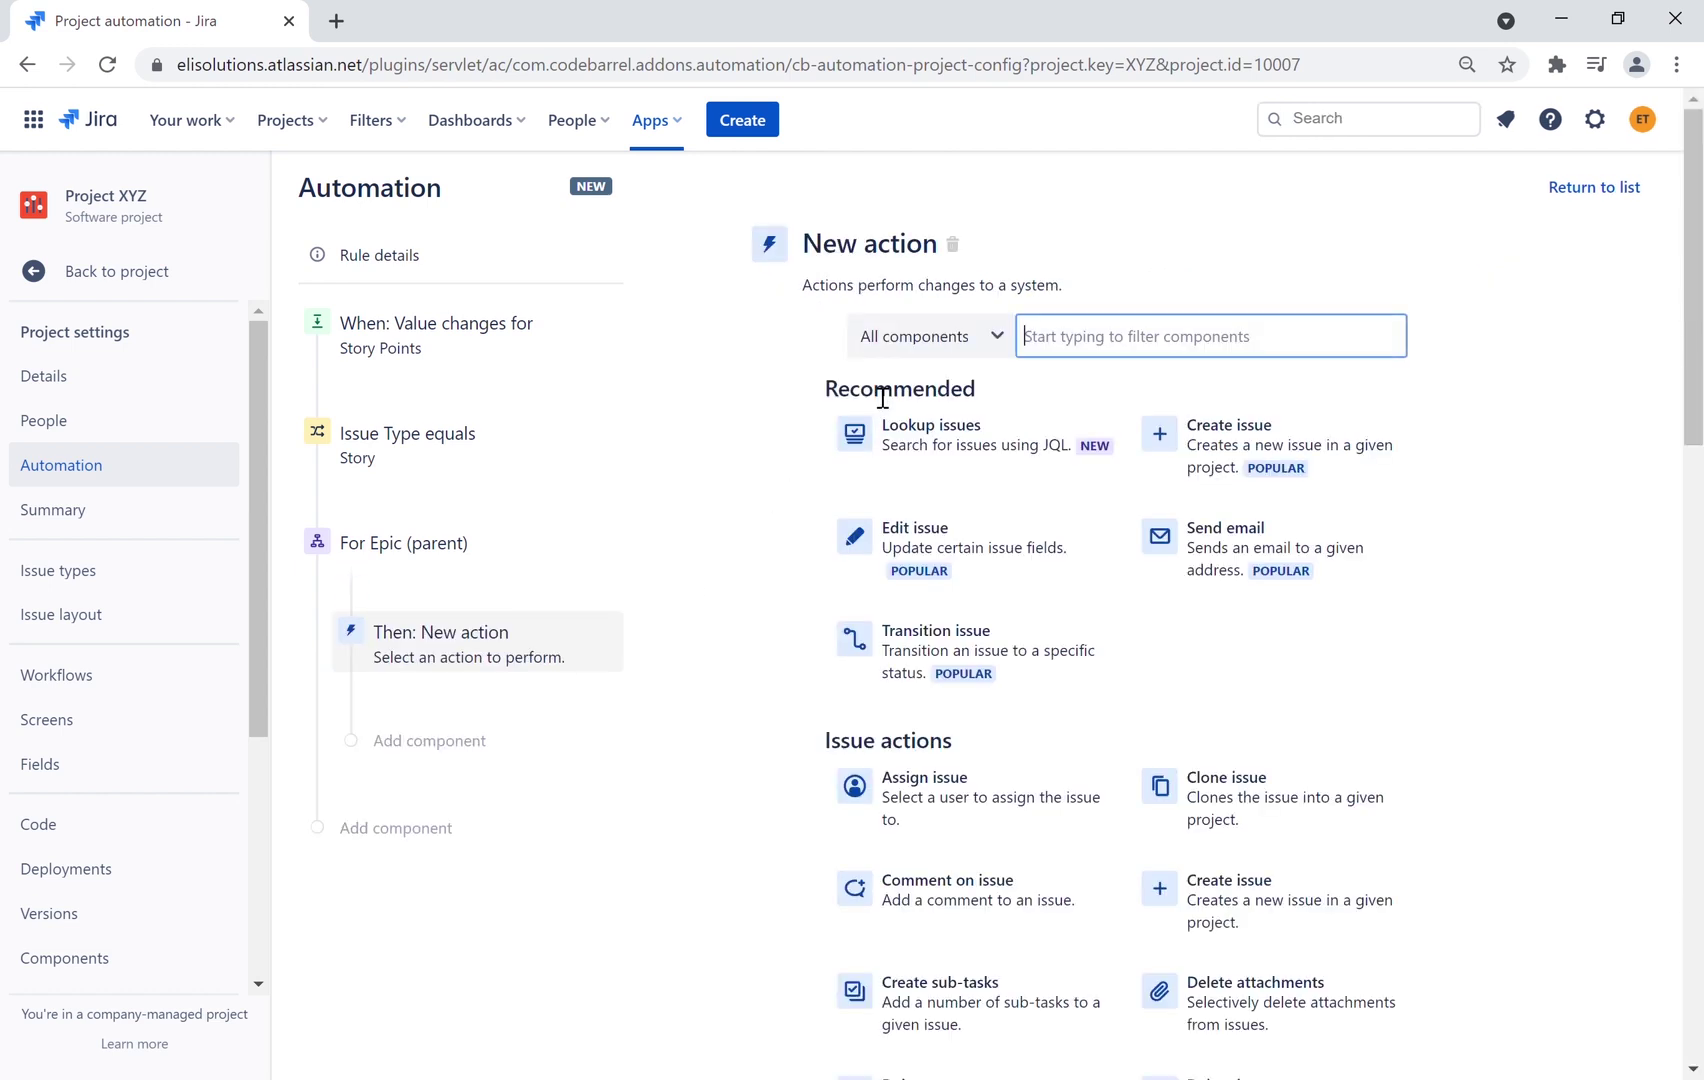
click(941, 456)
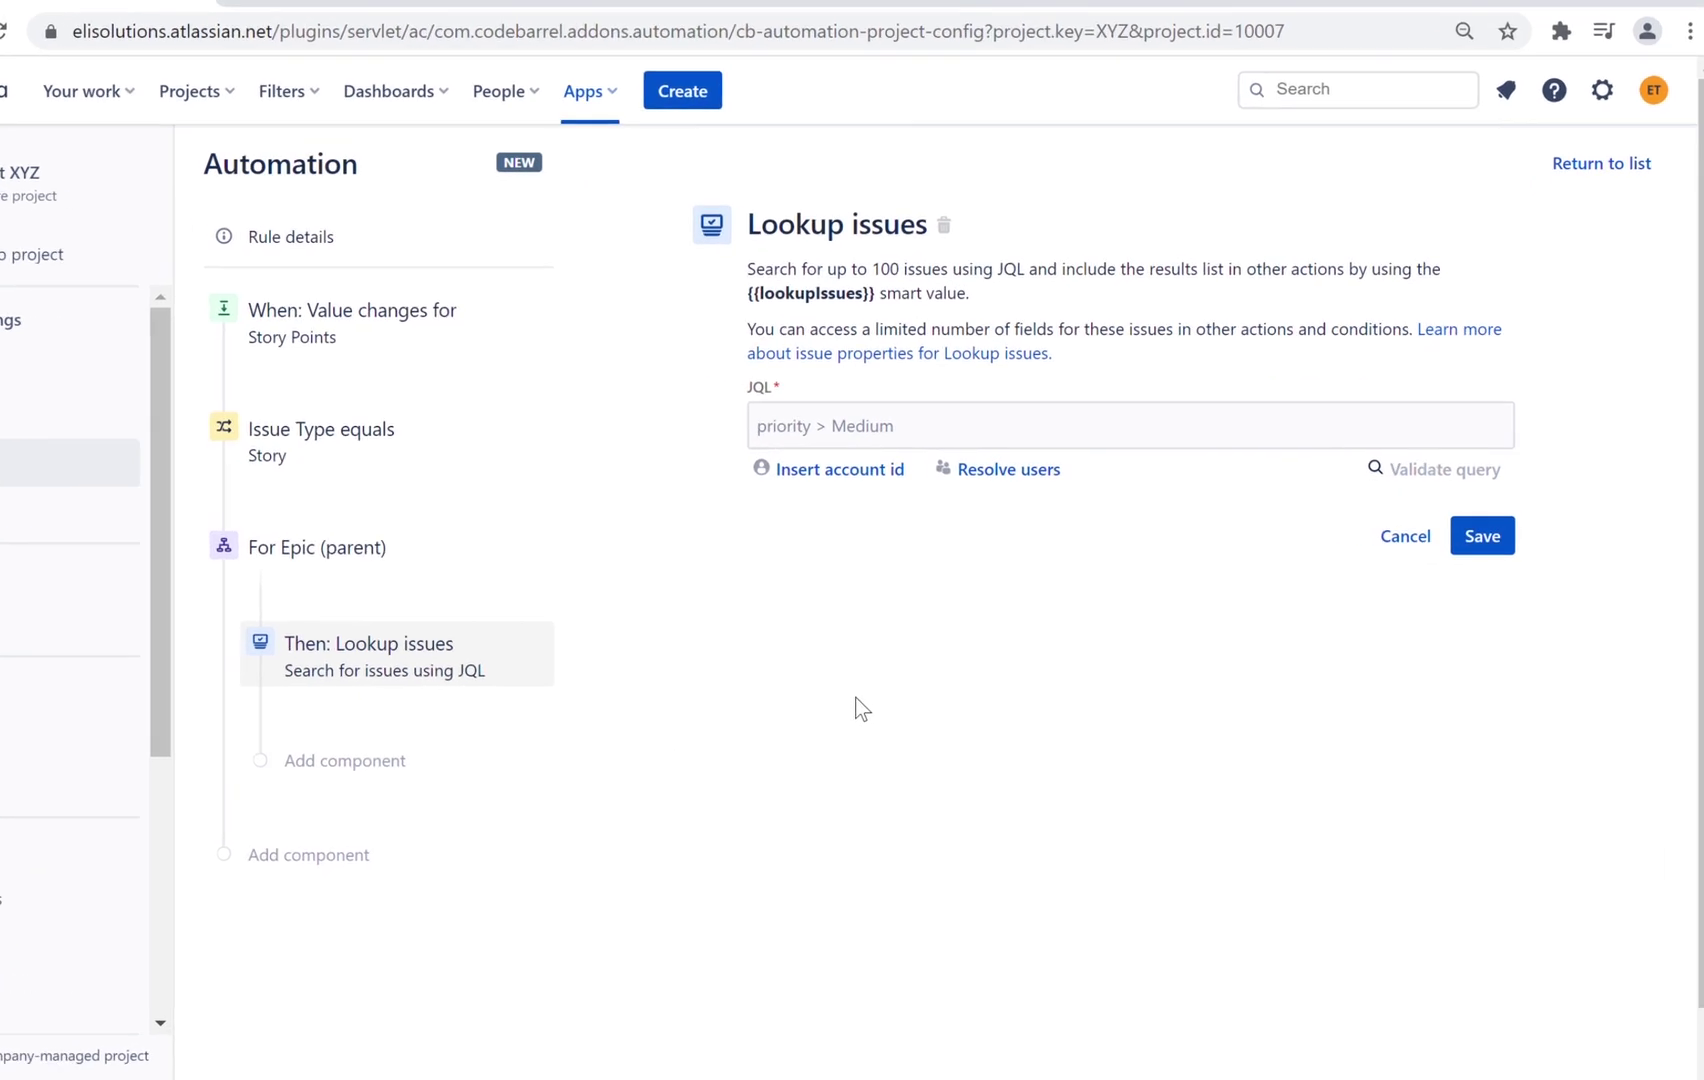
click(668, 417)
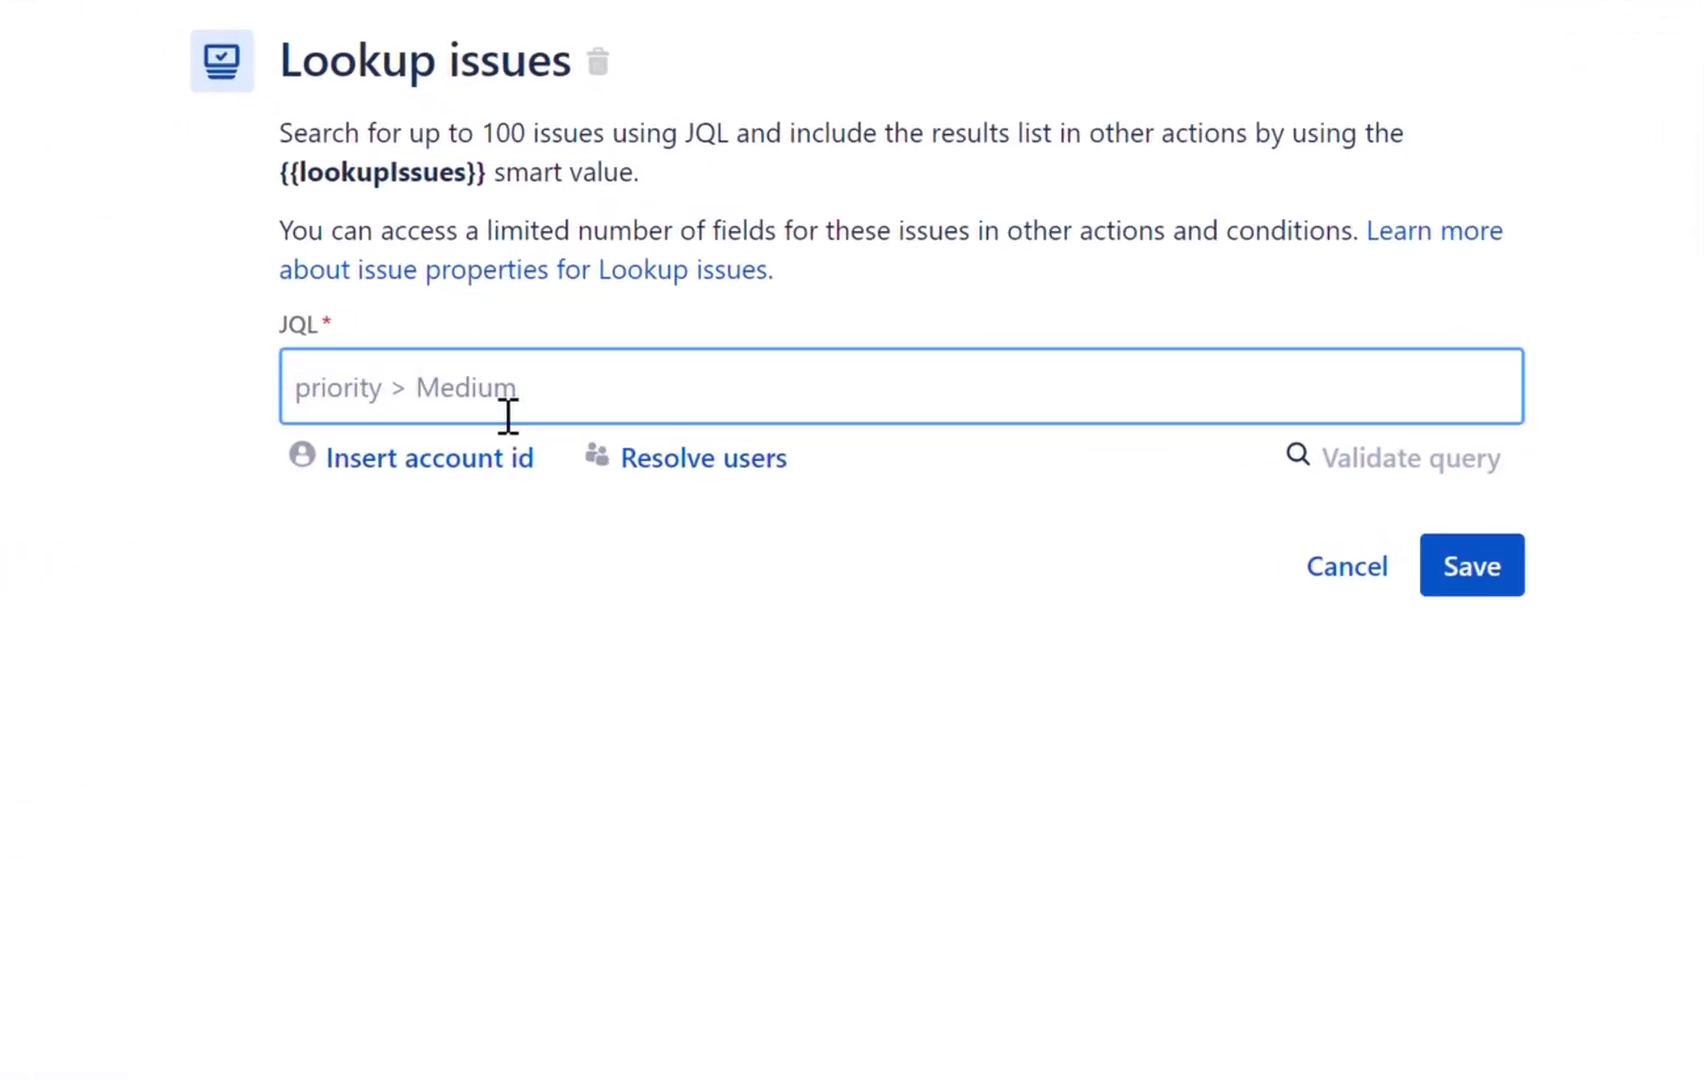
text(issuetype in (story) and "Epic Link" = "{{issue.Epic Name}}")
click(560, 790)
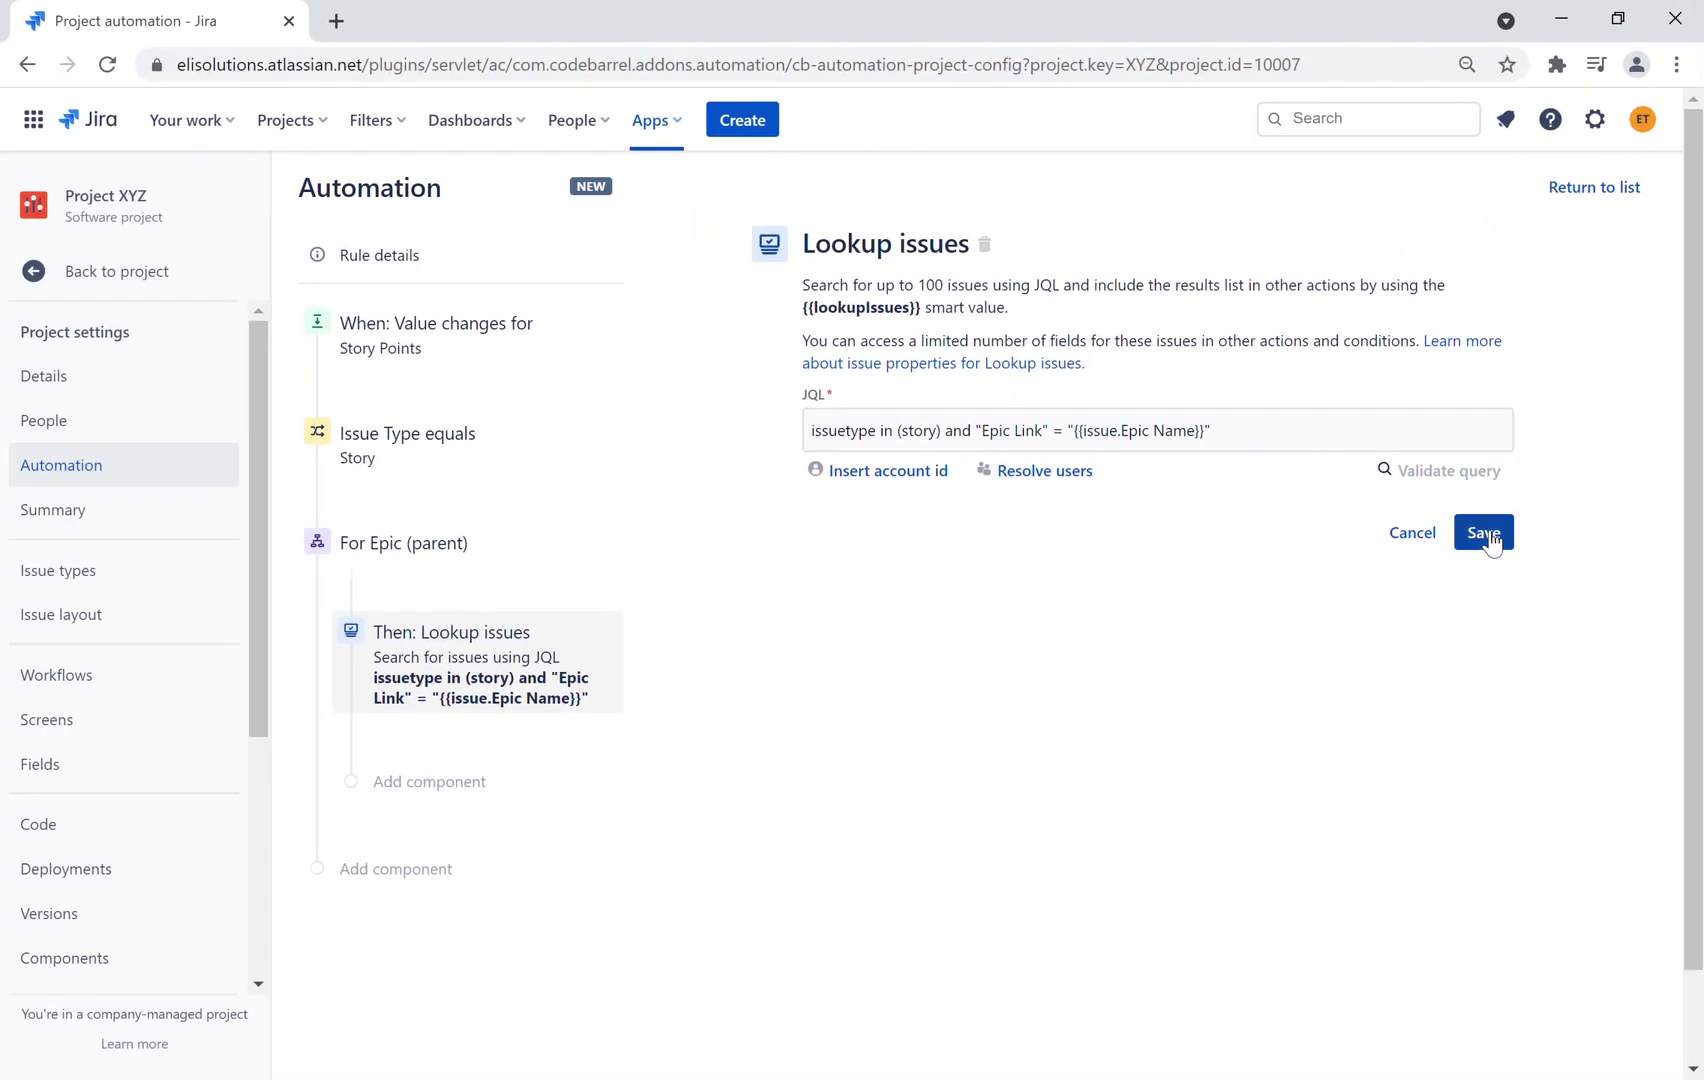
click(1489, 538)
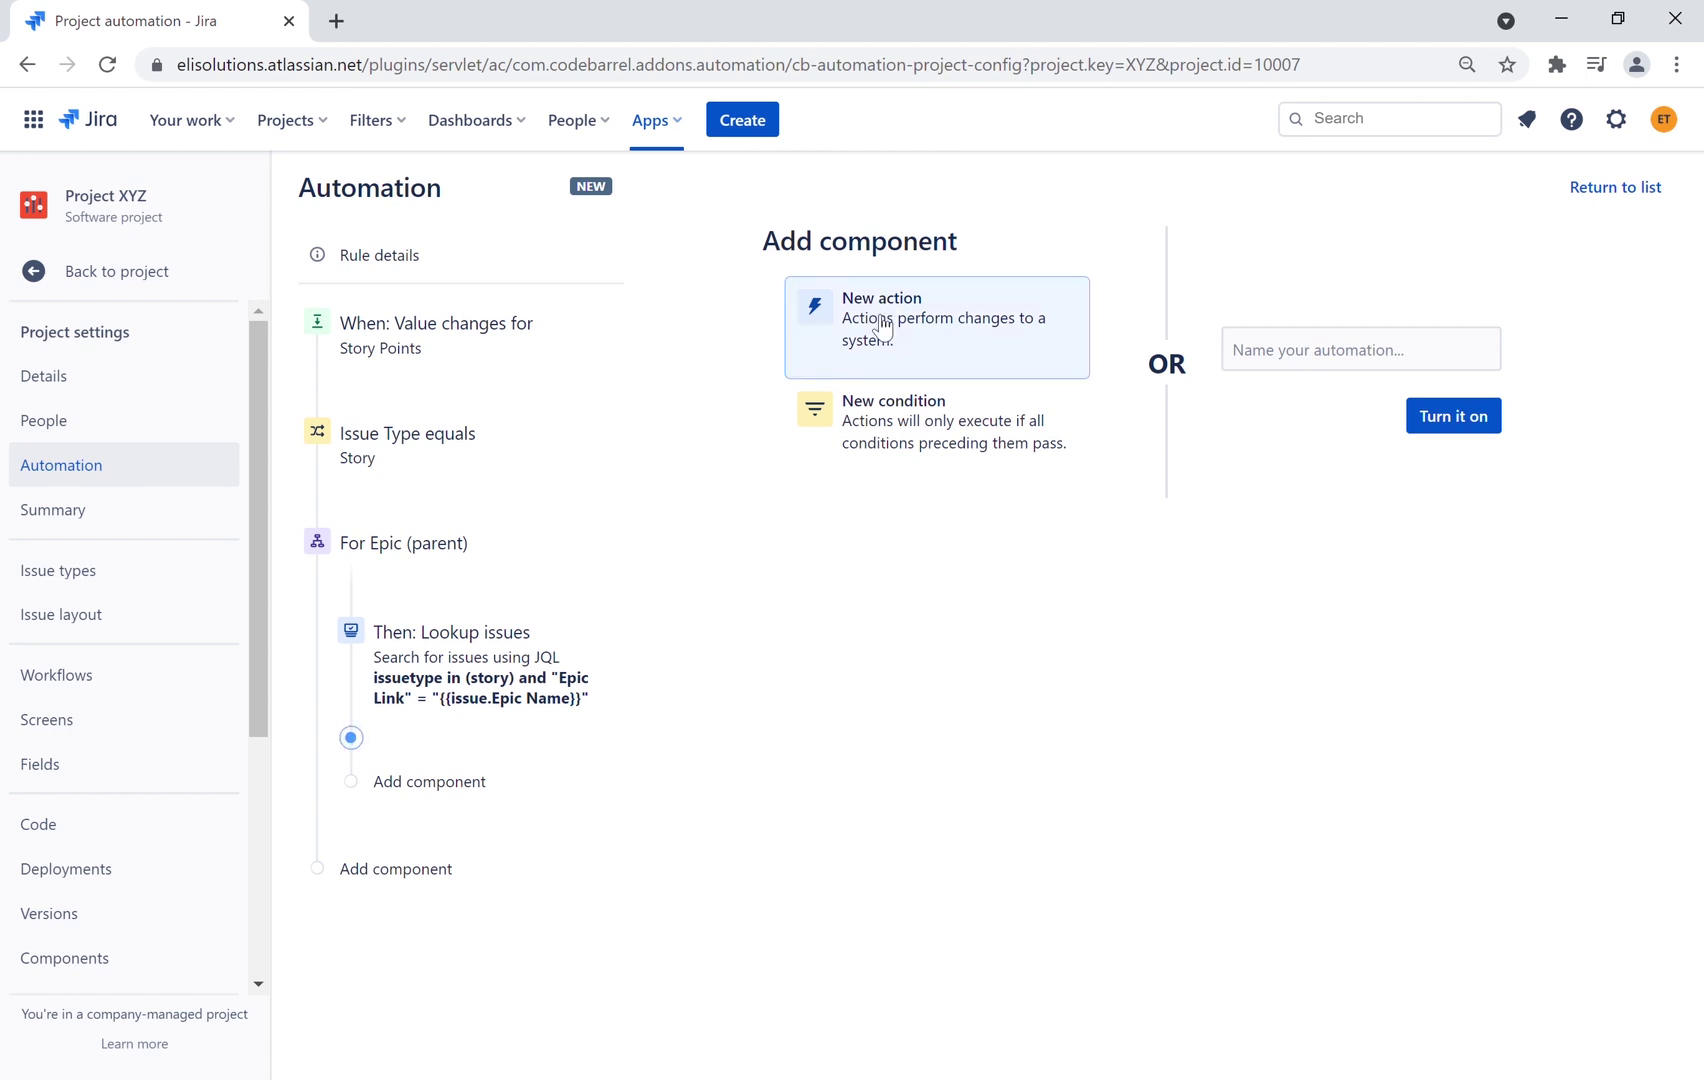
Add an Edit issue action after the lookup and choose Story Points as the field to set
click(882, 327)
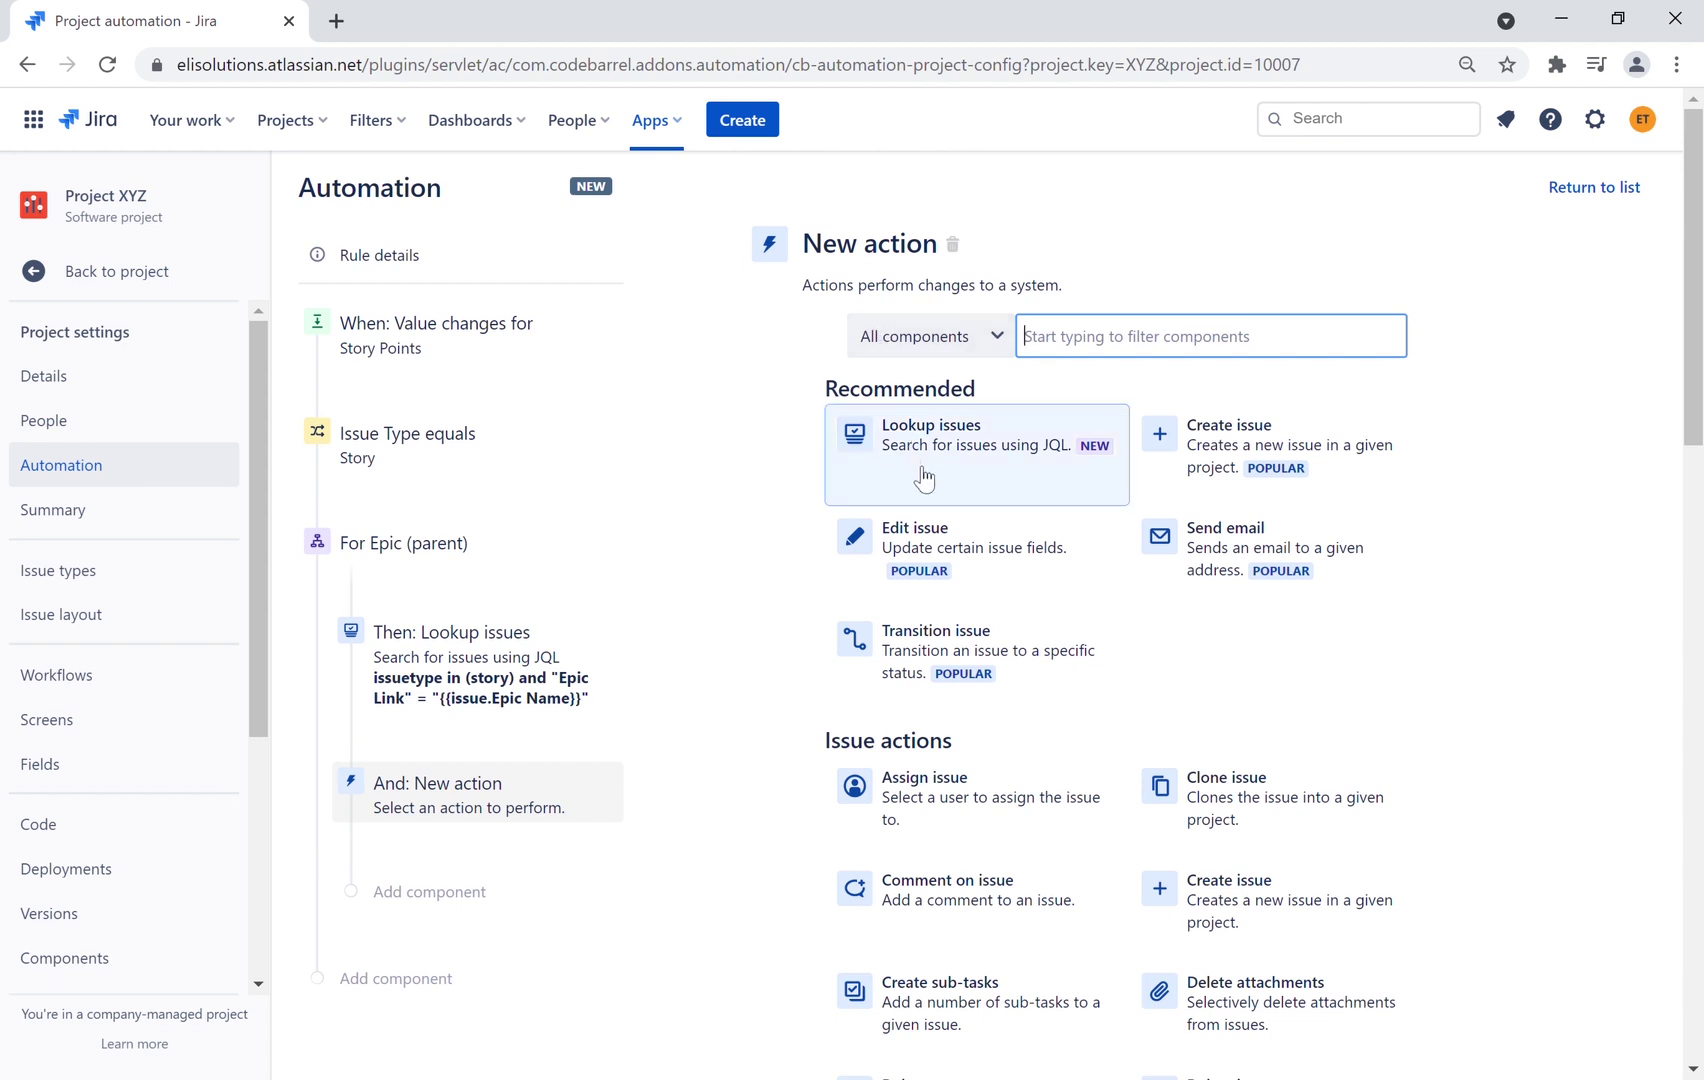
click(945, 543)
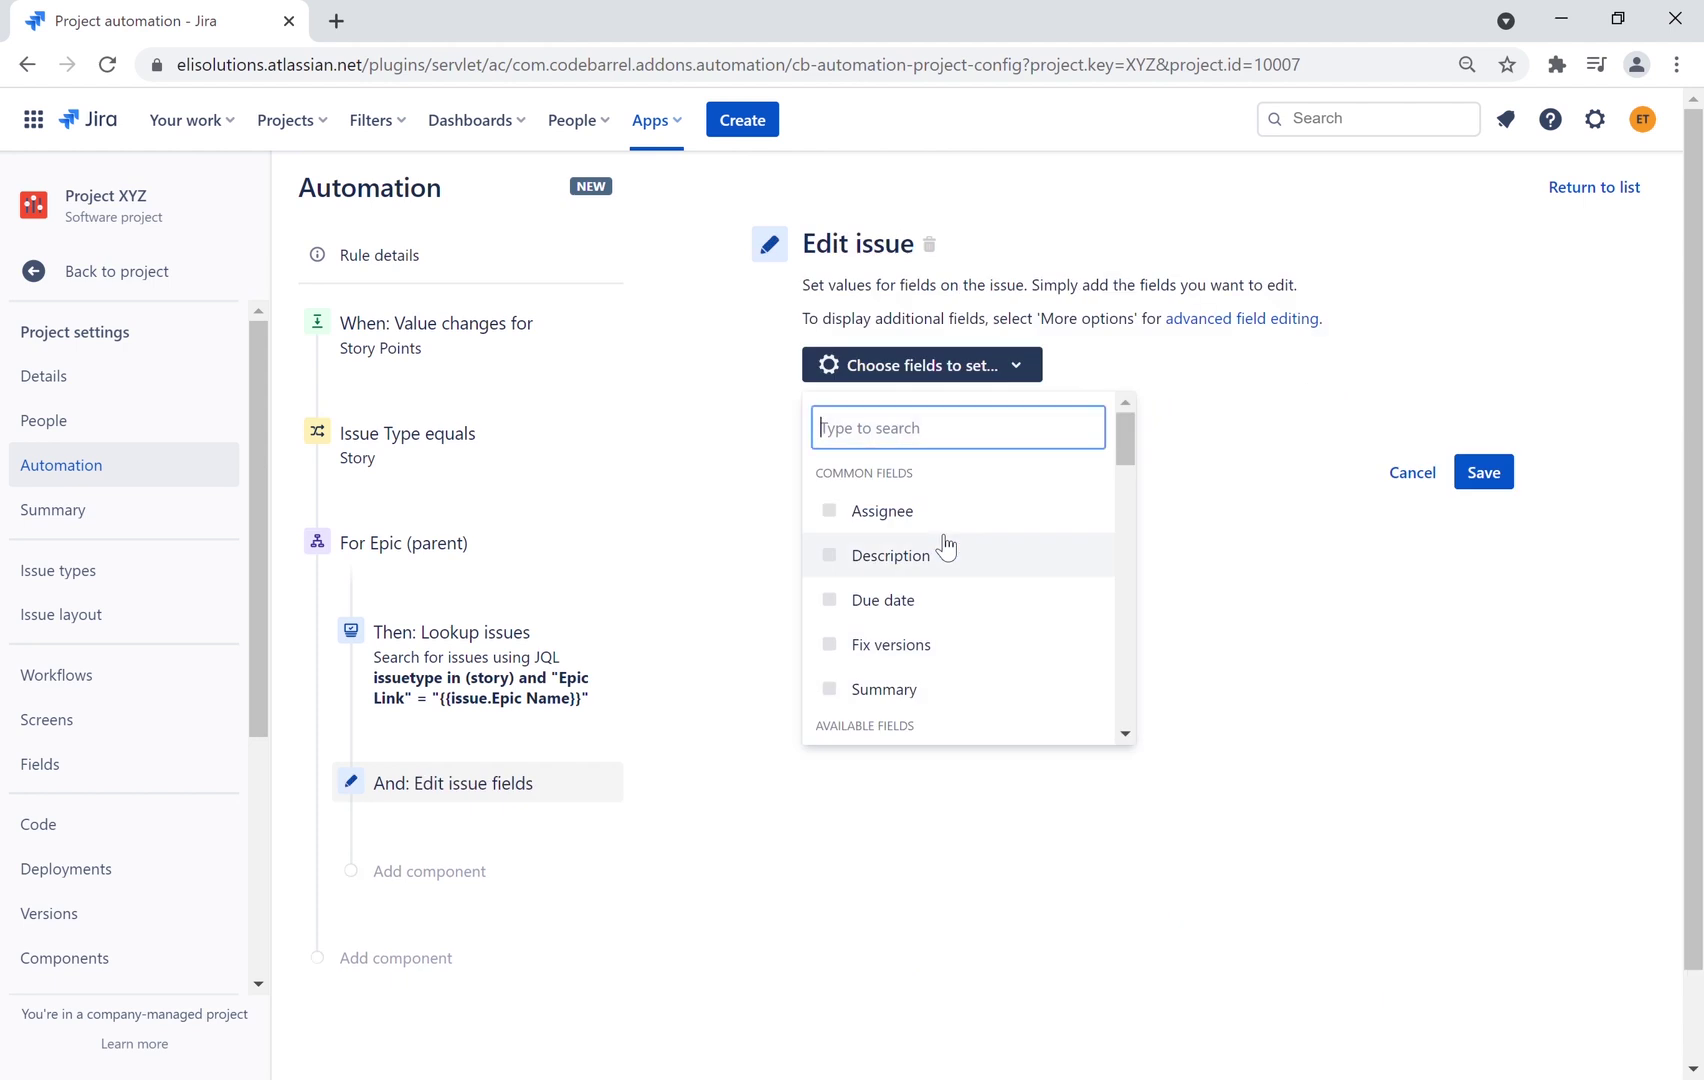
text(Story )
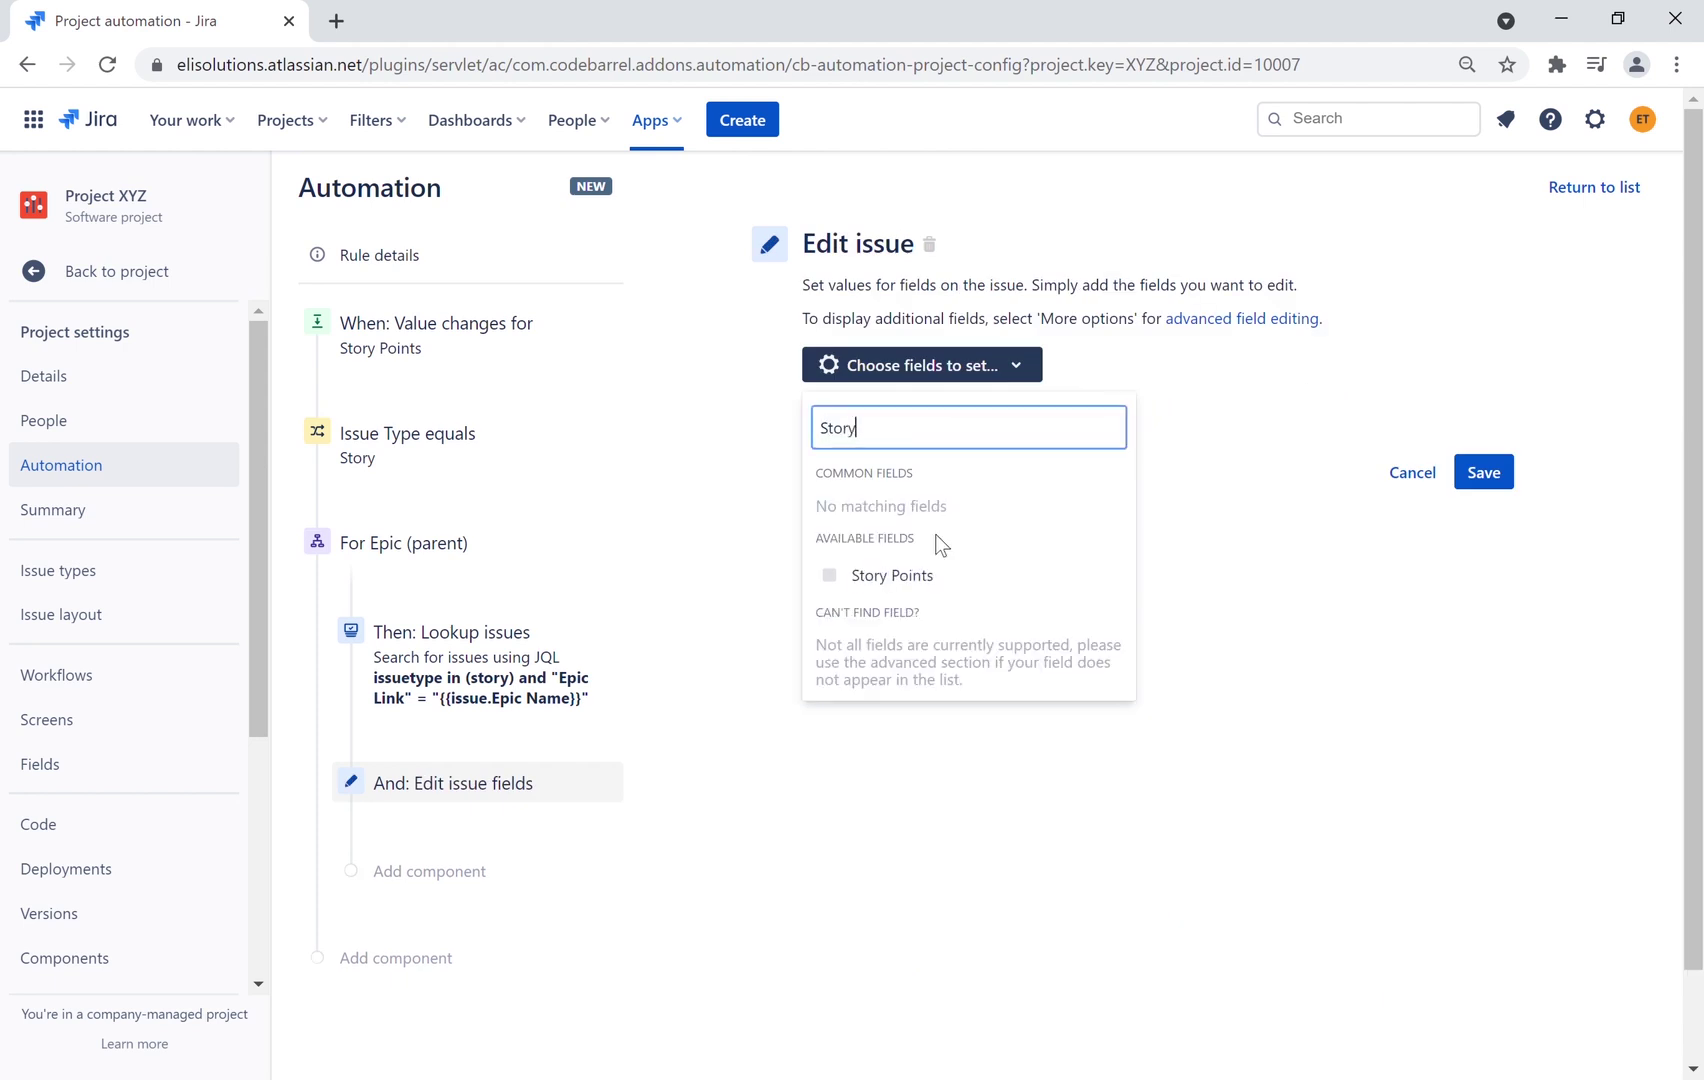
text(Points)
click(908, 568)
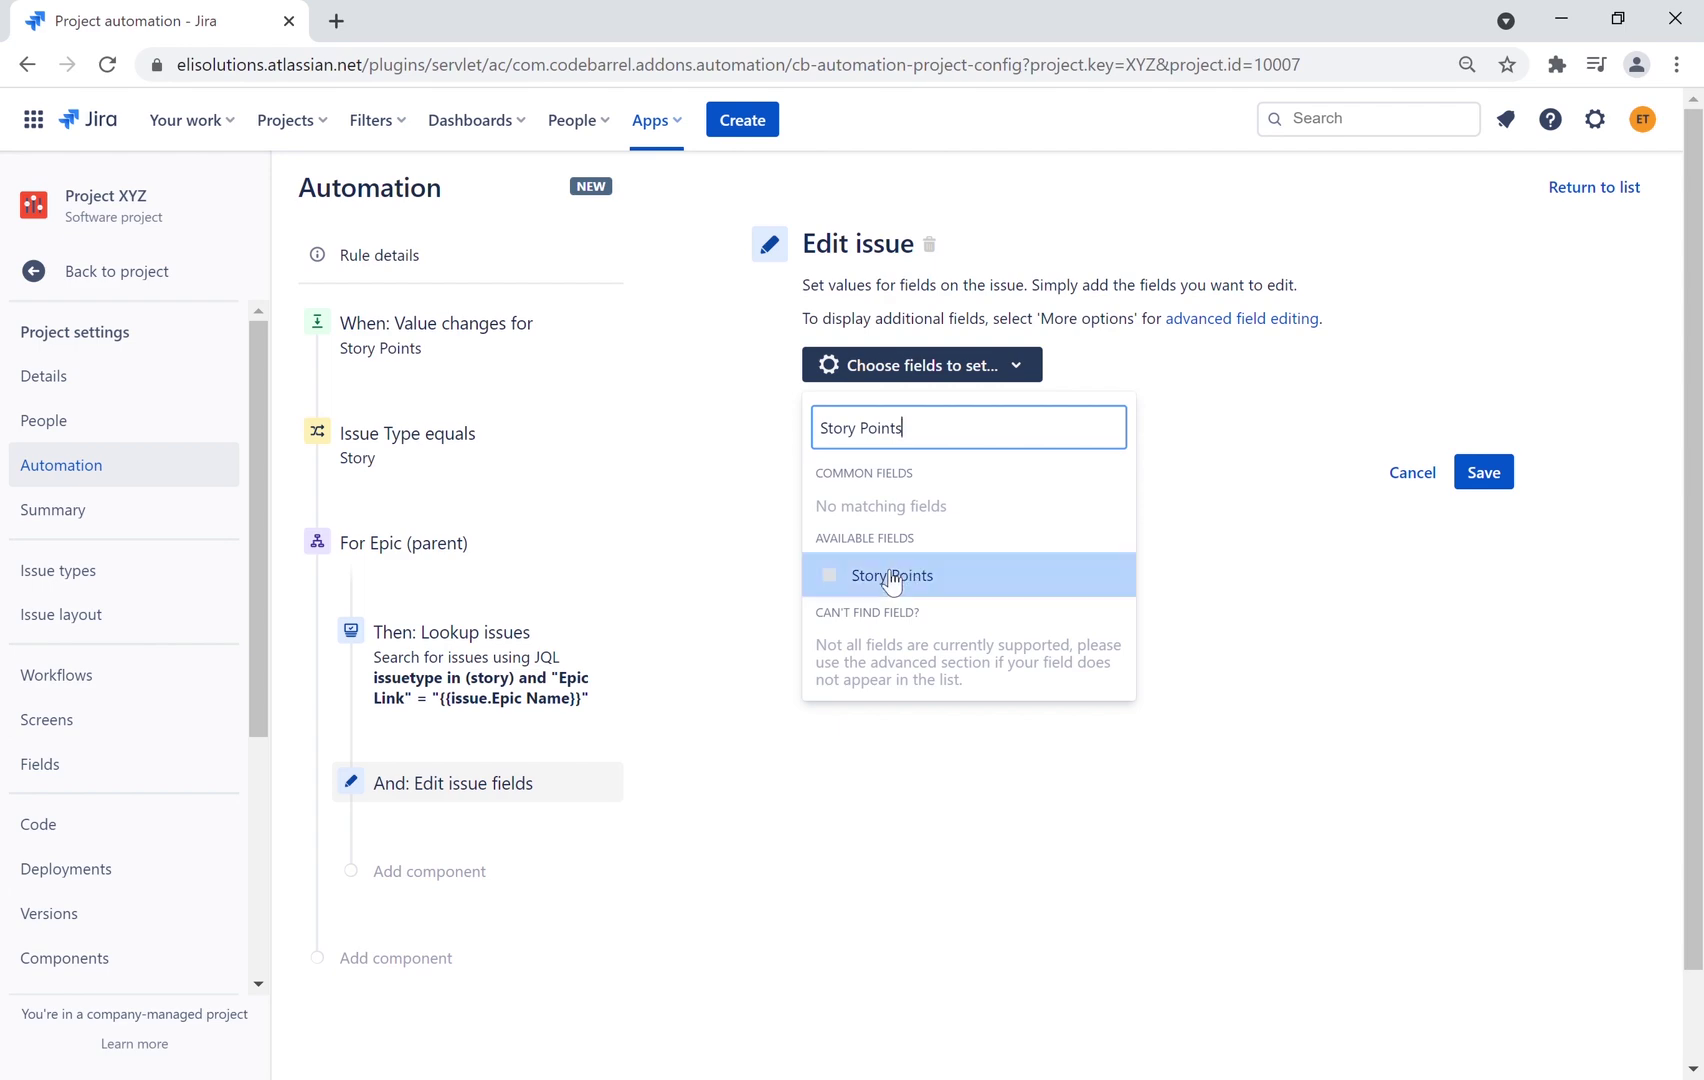
click(1336, 744)
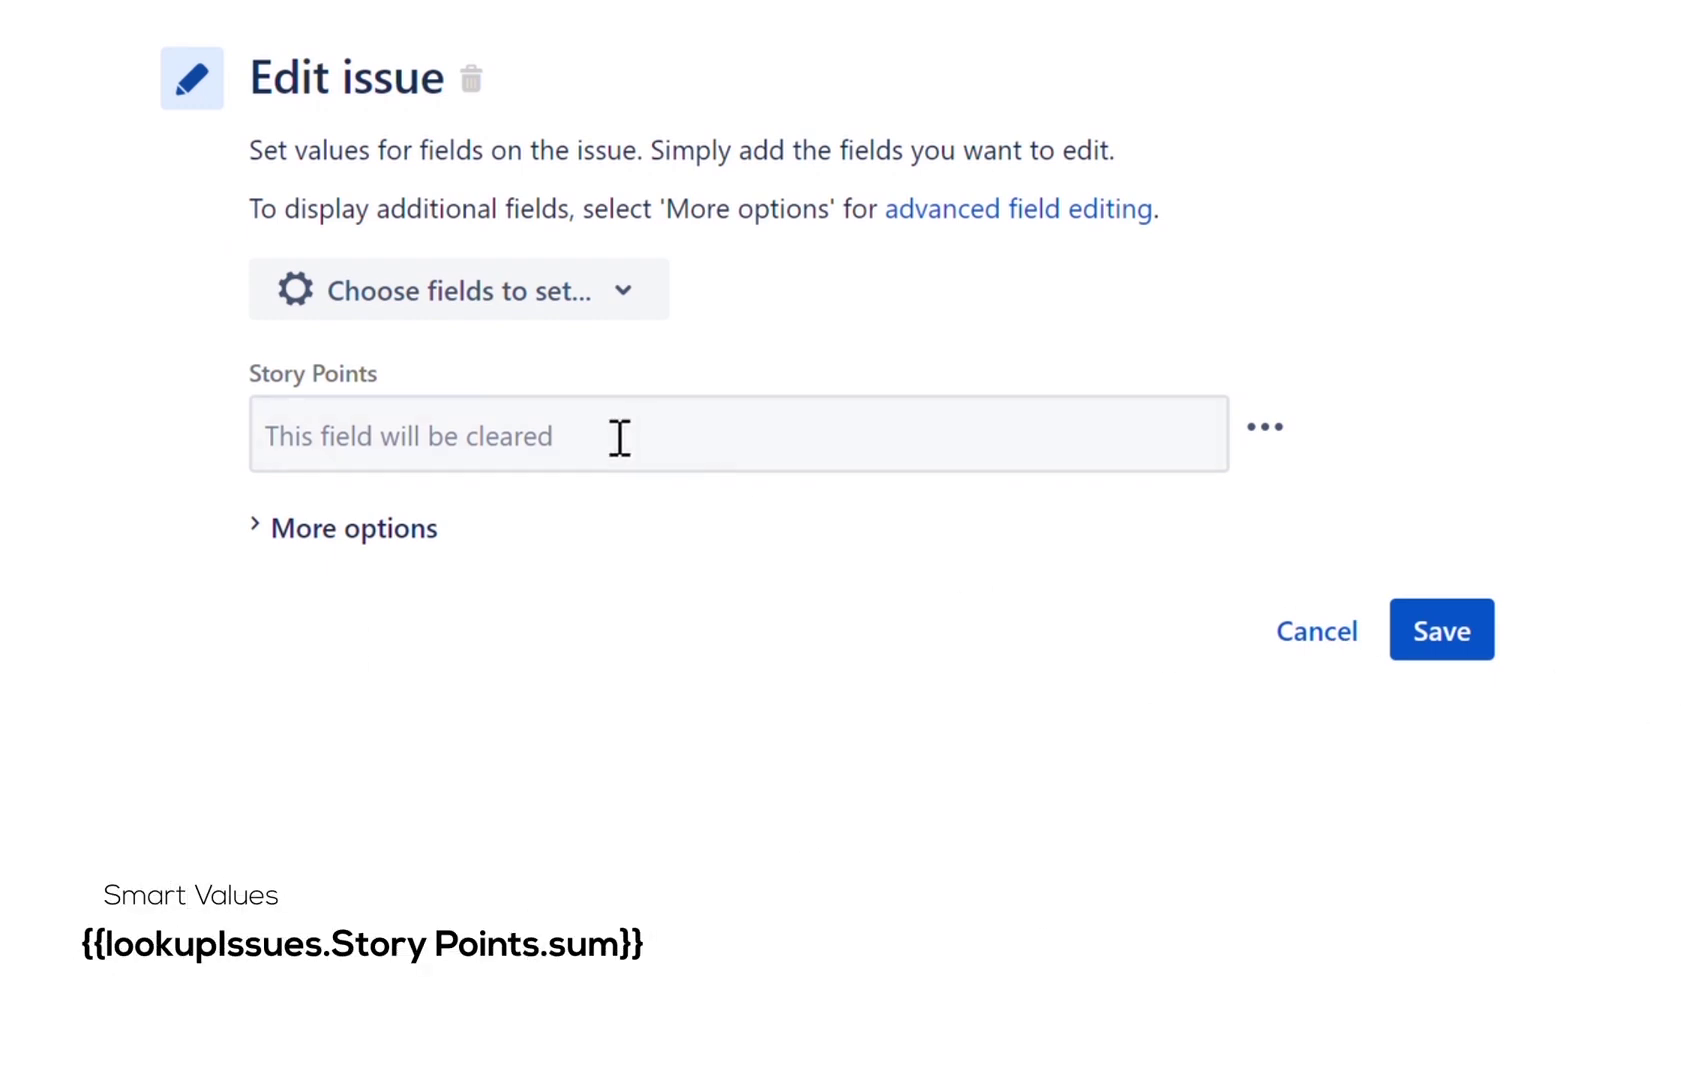
Set the action's Story Points value to {{lookupIssues.Story Points.sum}} and save the action
click(546, 466)
text({{lookupIssues.Story Points.sum}})
click(757, 698)
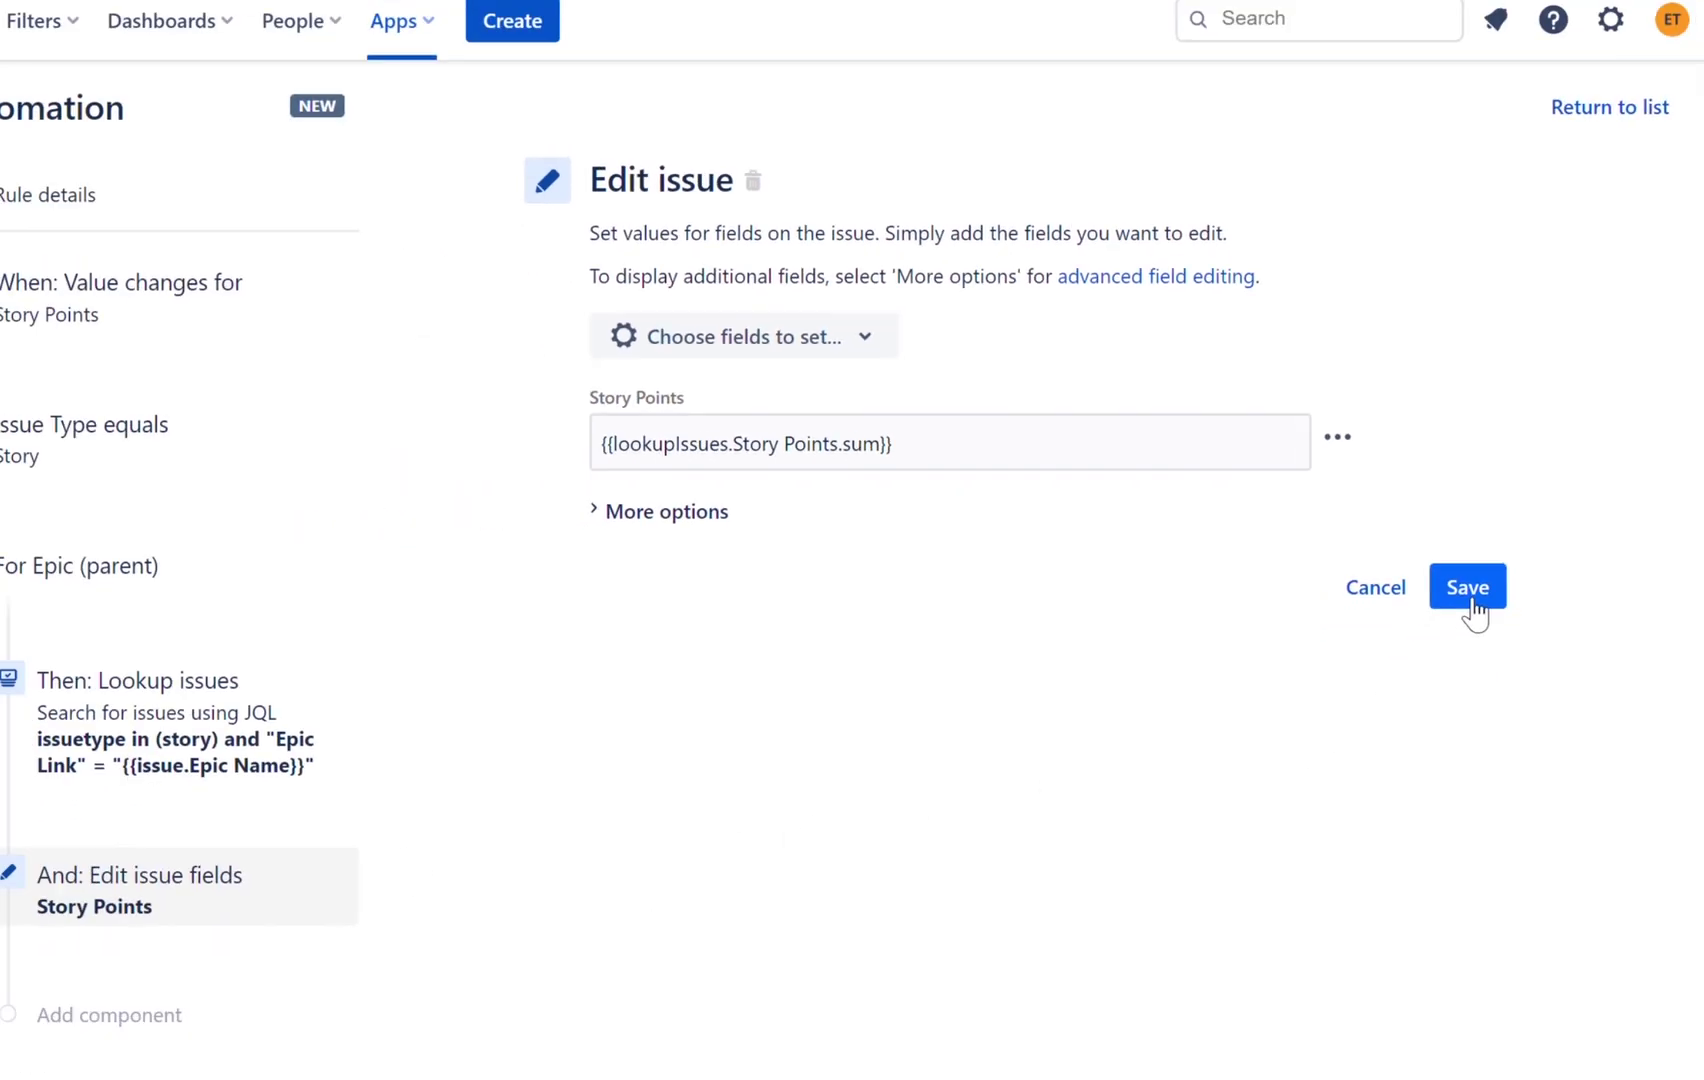
click(1468, 592)
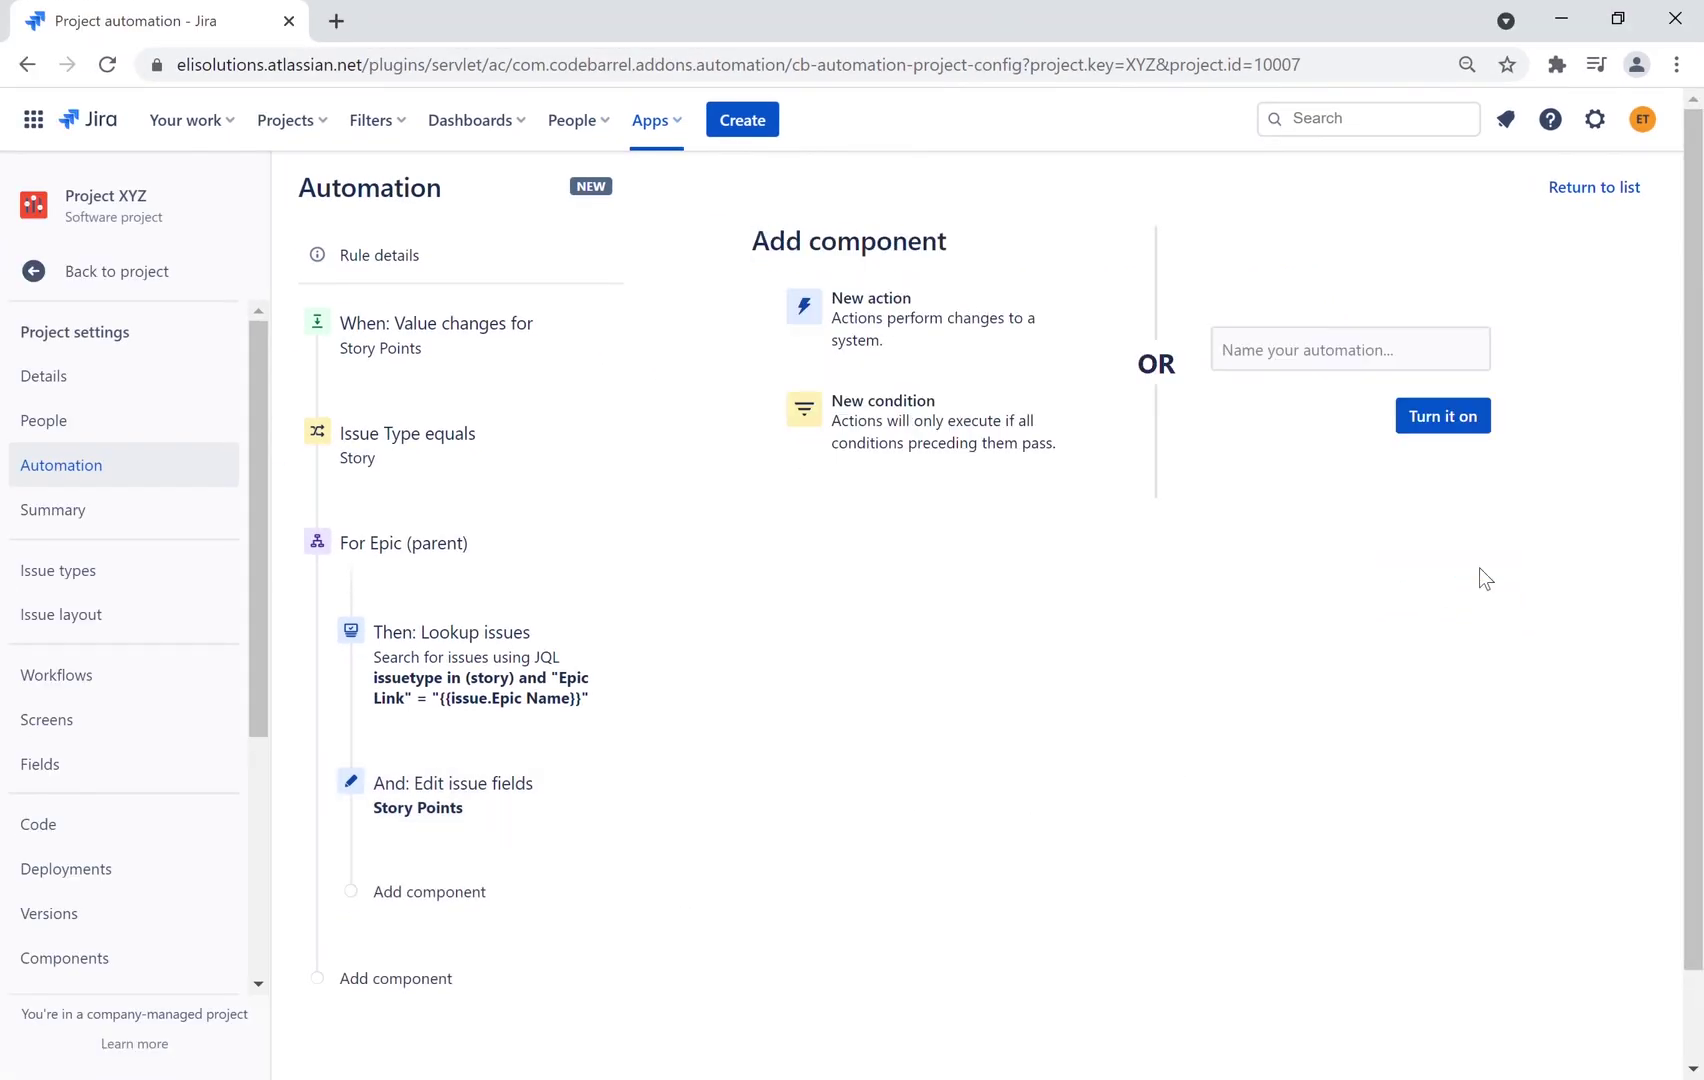
Name the automation rule "Sum Up Story Points from Stories" and turn it on
click(1320, 366)
text(Sum Up Story Points)
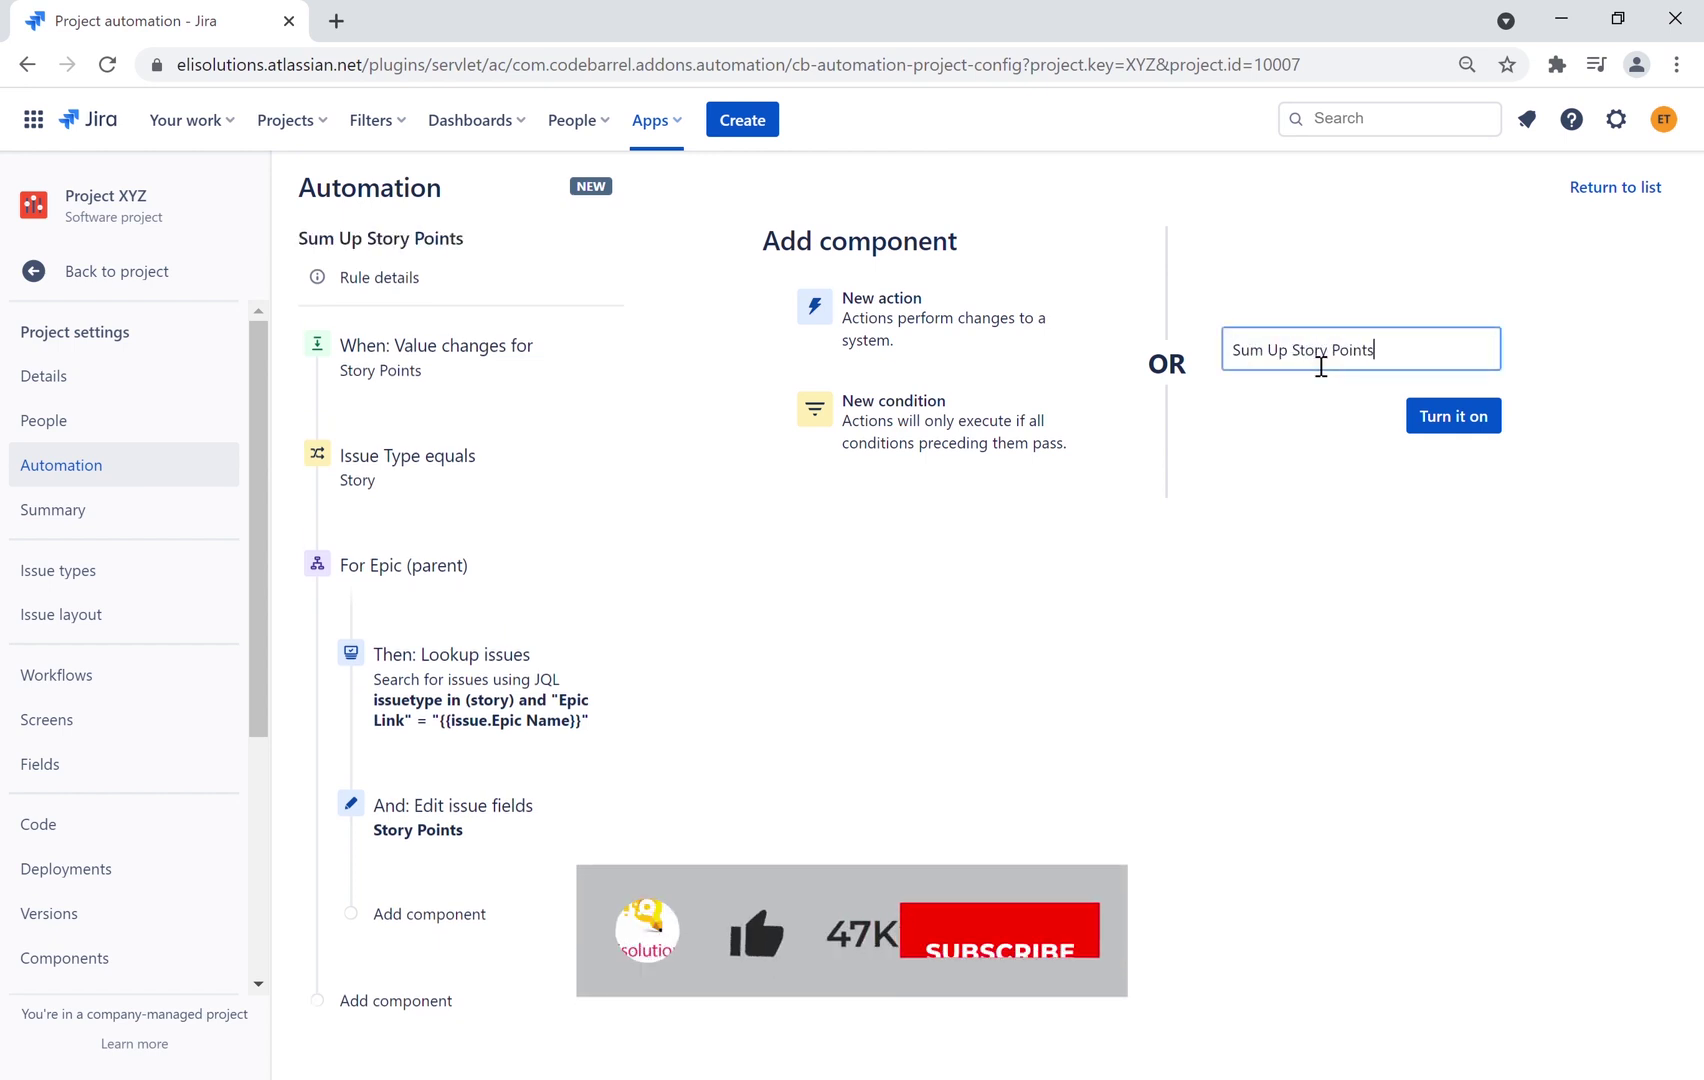
text( from )
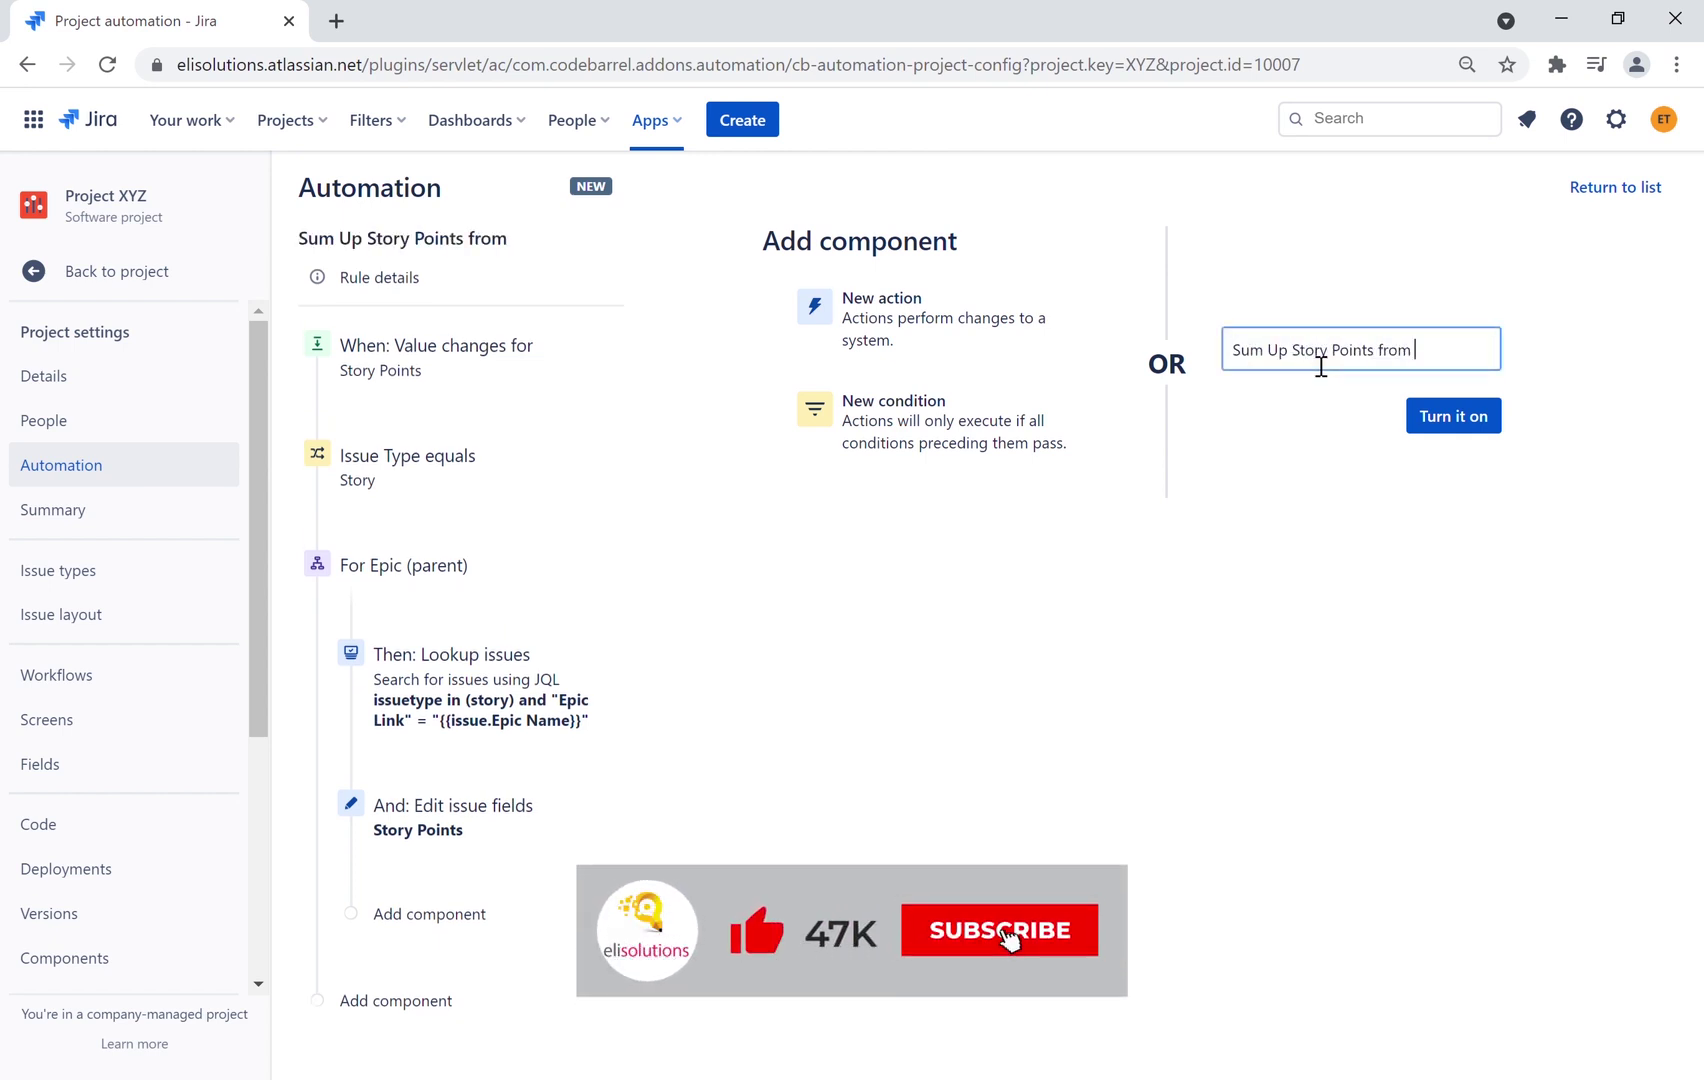
text(Stories)
click(1334, 505)
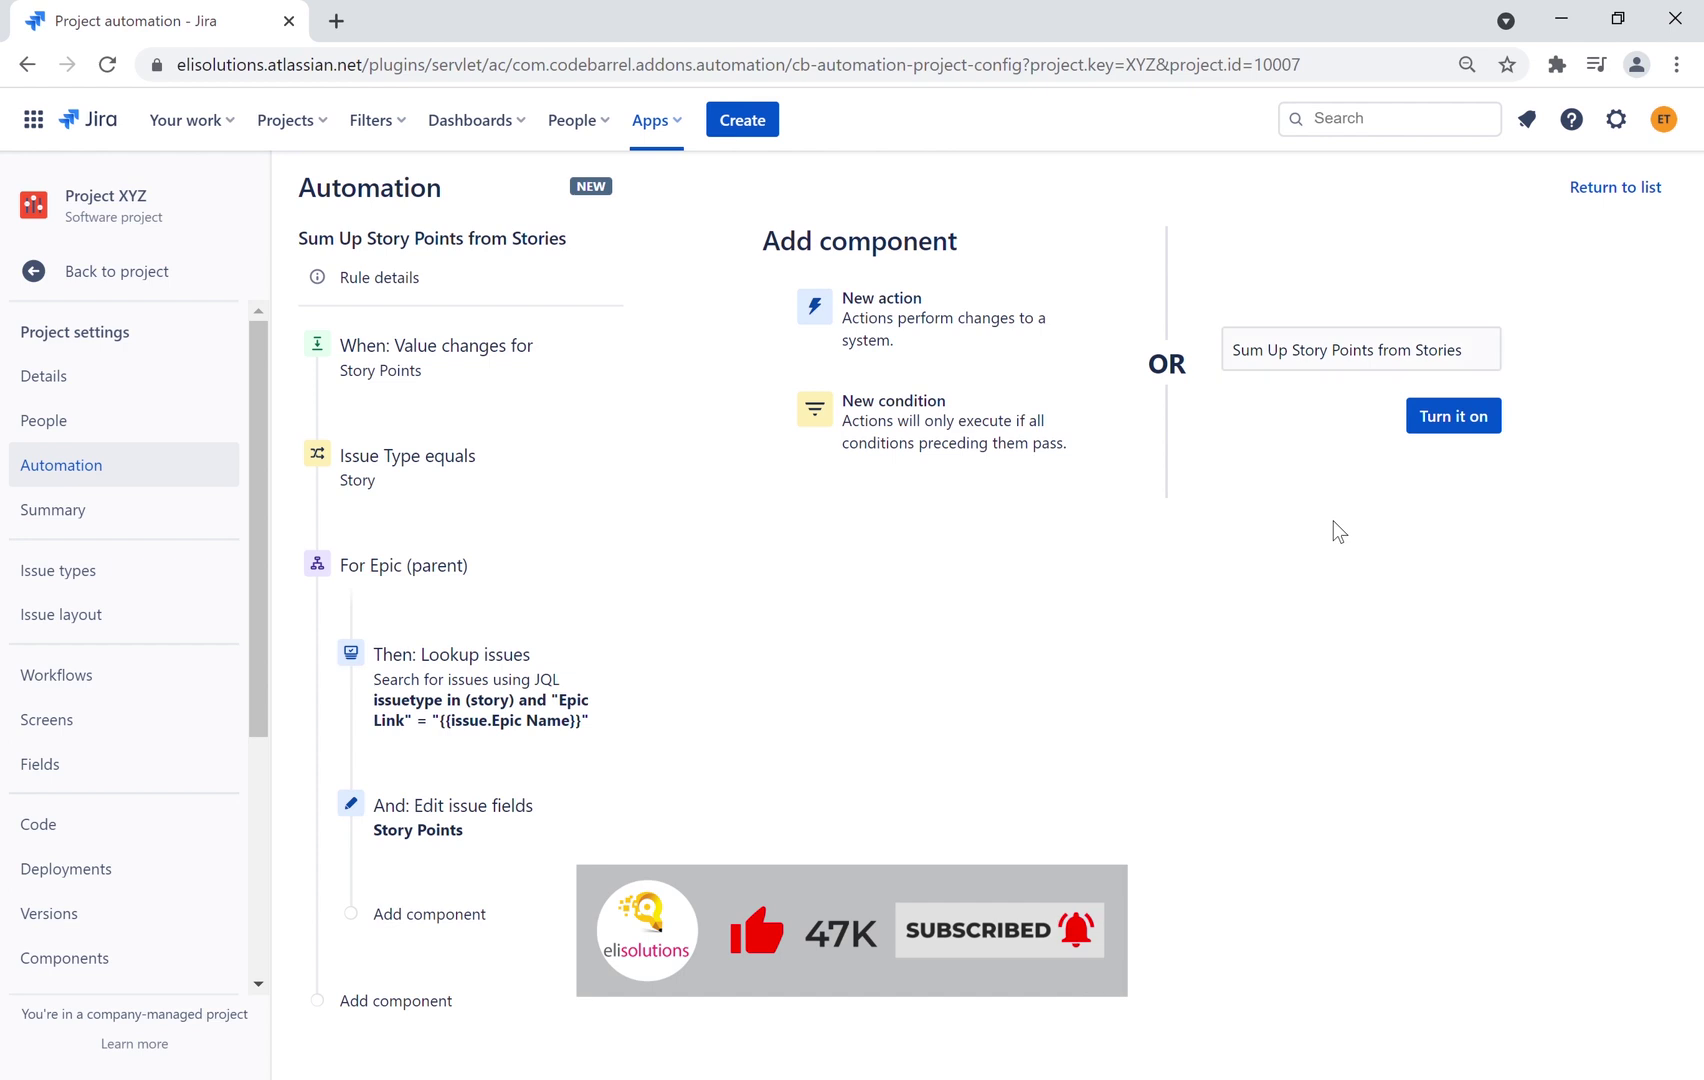
click(1468, 415)
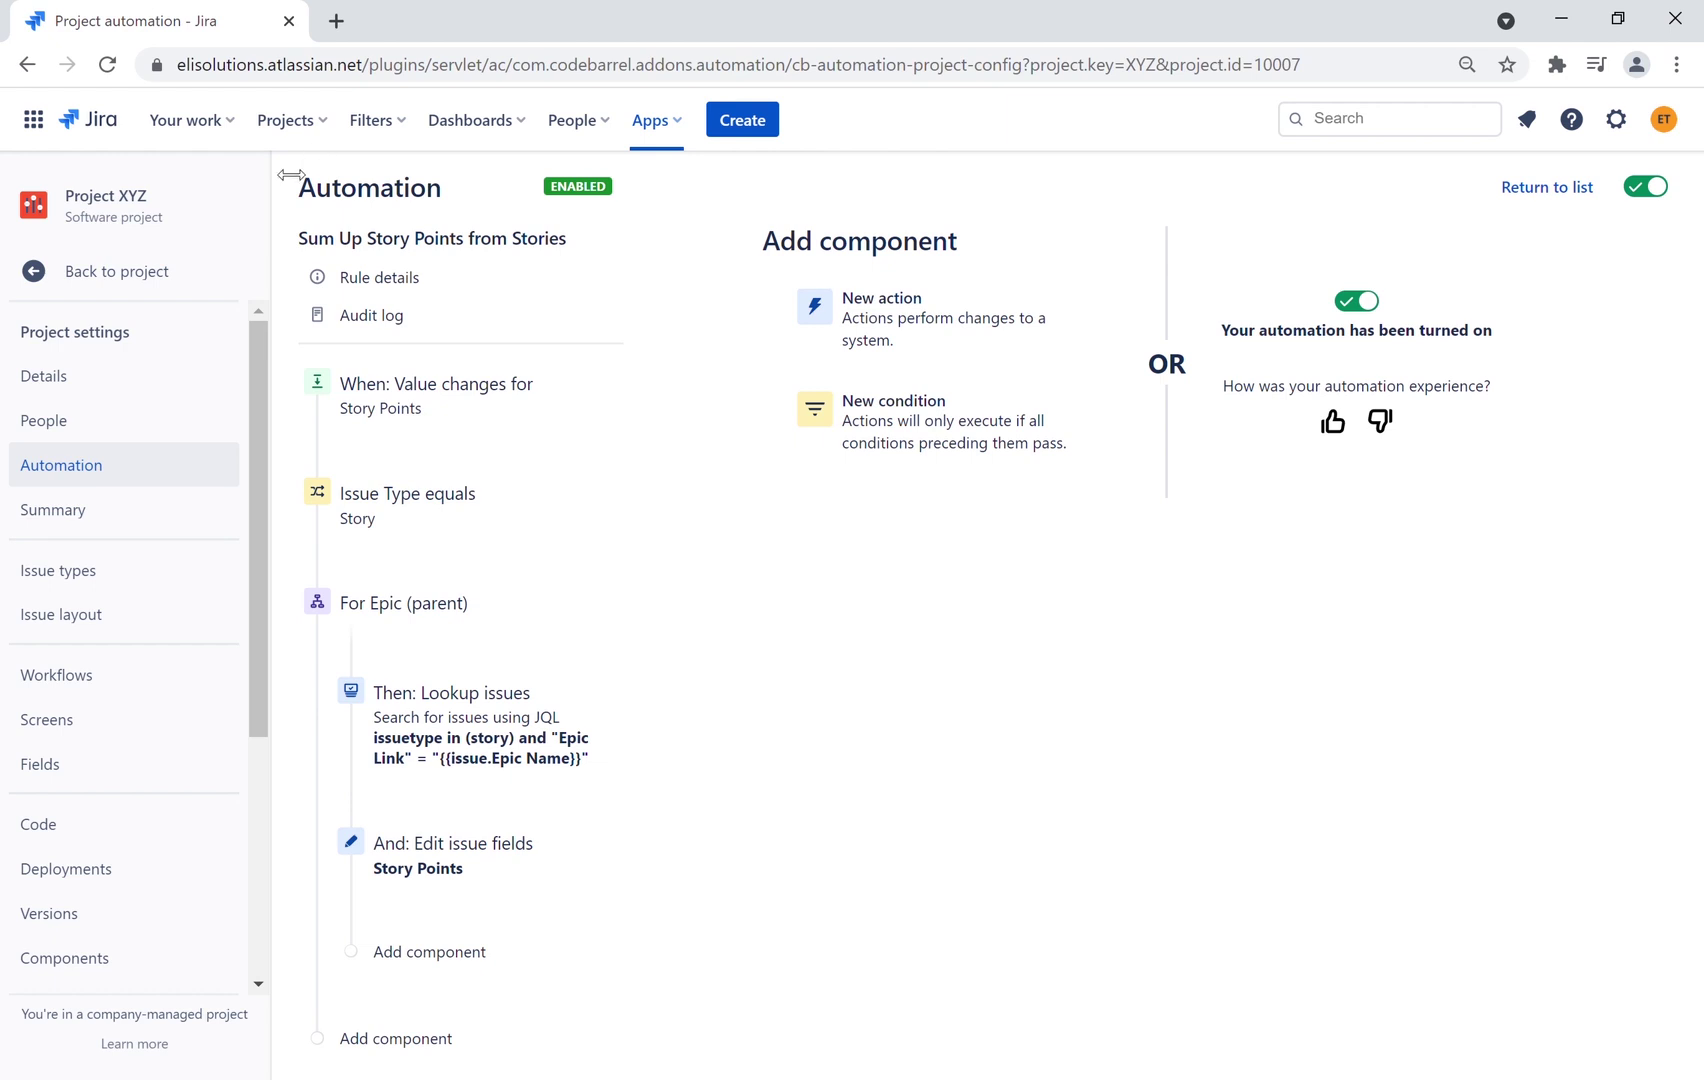
Open Epic 123 from Project XYZ's issue list to examine its Story Points and child issues
click(126, 280)
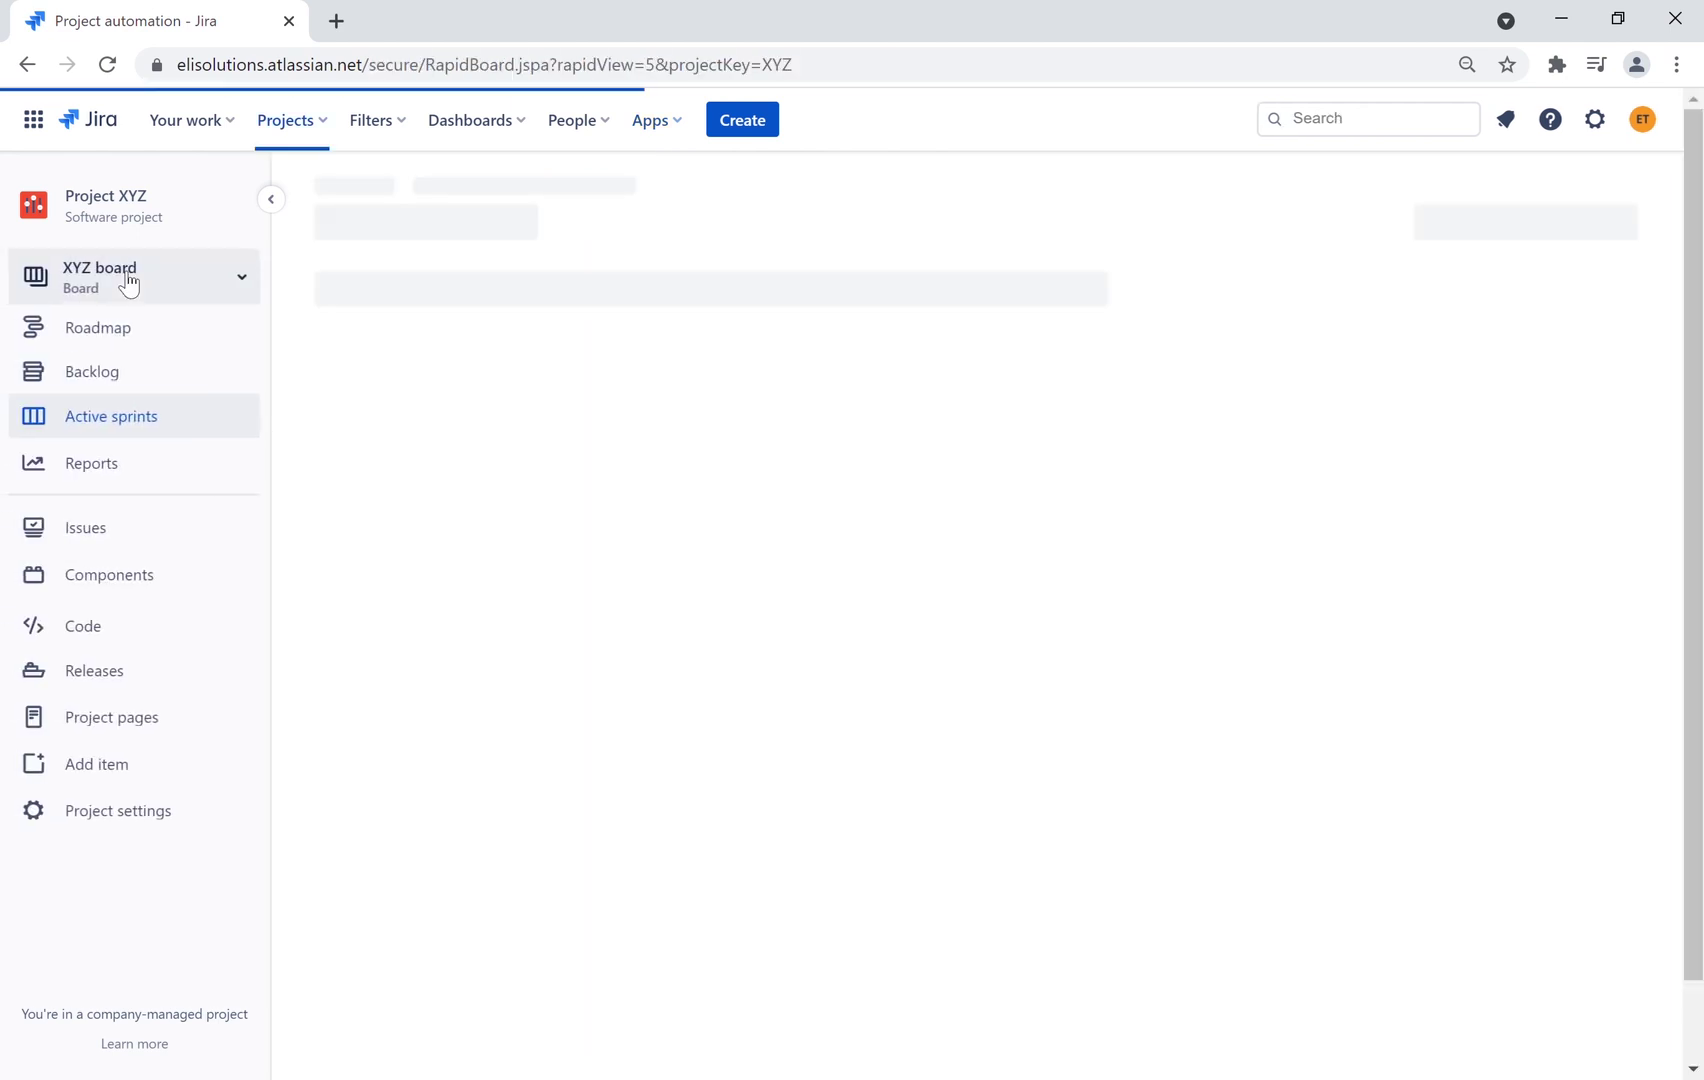
click(100, 533)
click(530, 558)
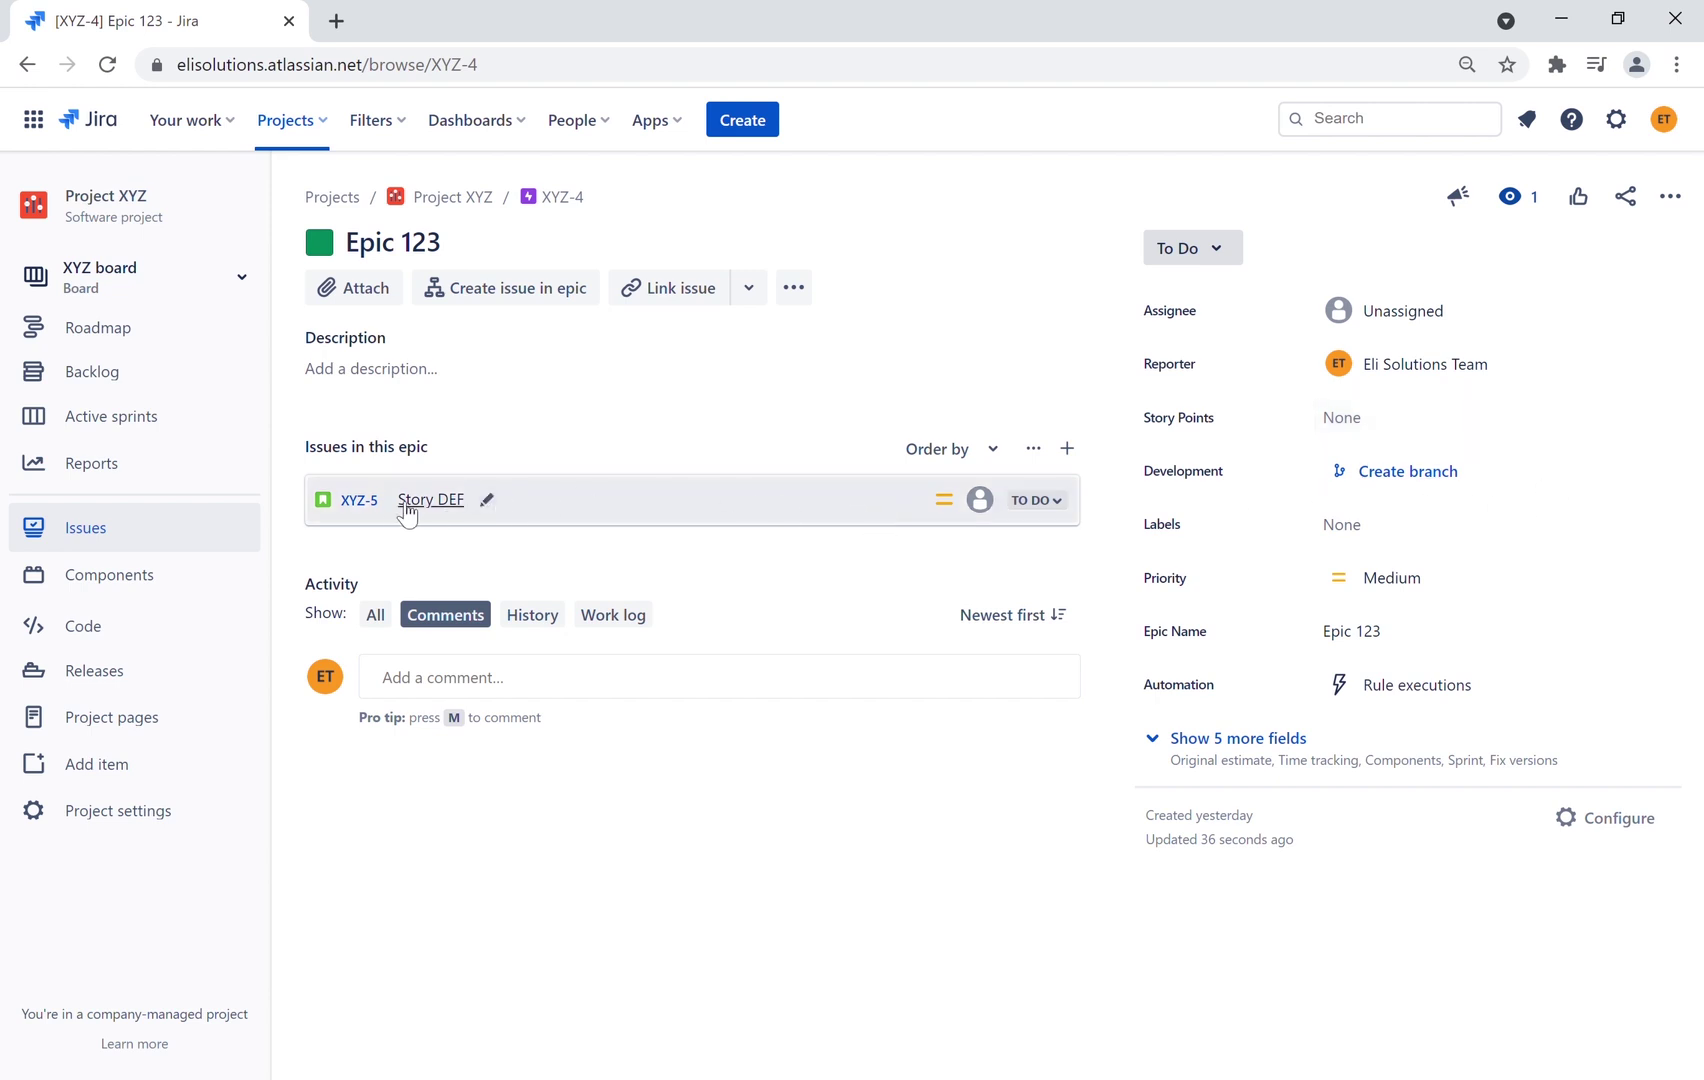
Set the Story Points of Story DEF to 3 and return to its parent epic to check the rolled-up value
click(362, 500)
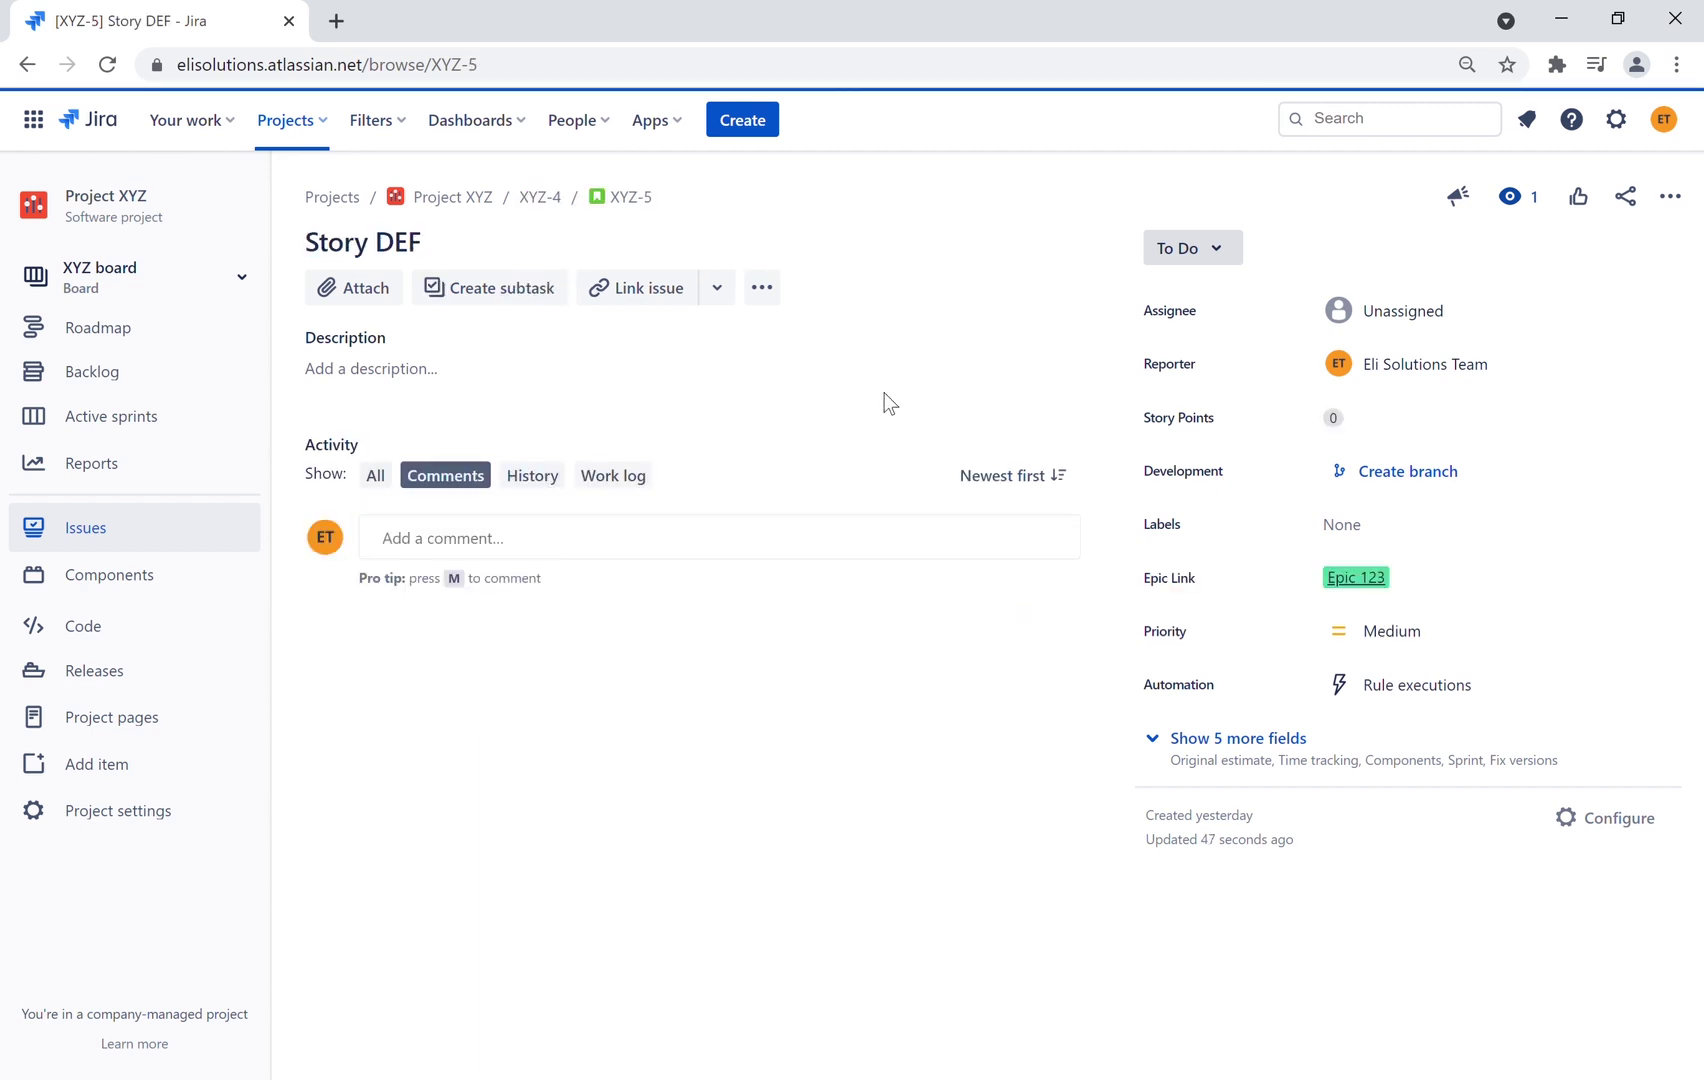
click(1456, 437)
text(3)
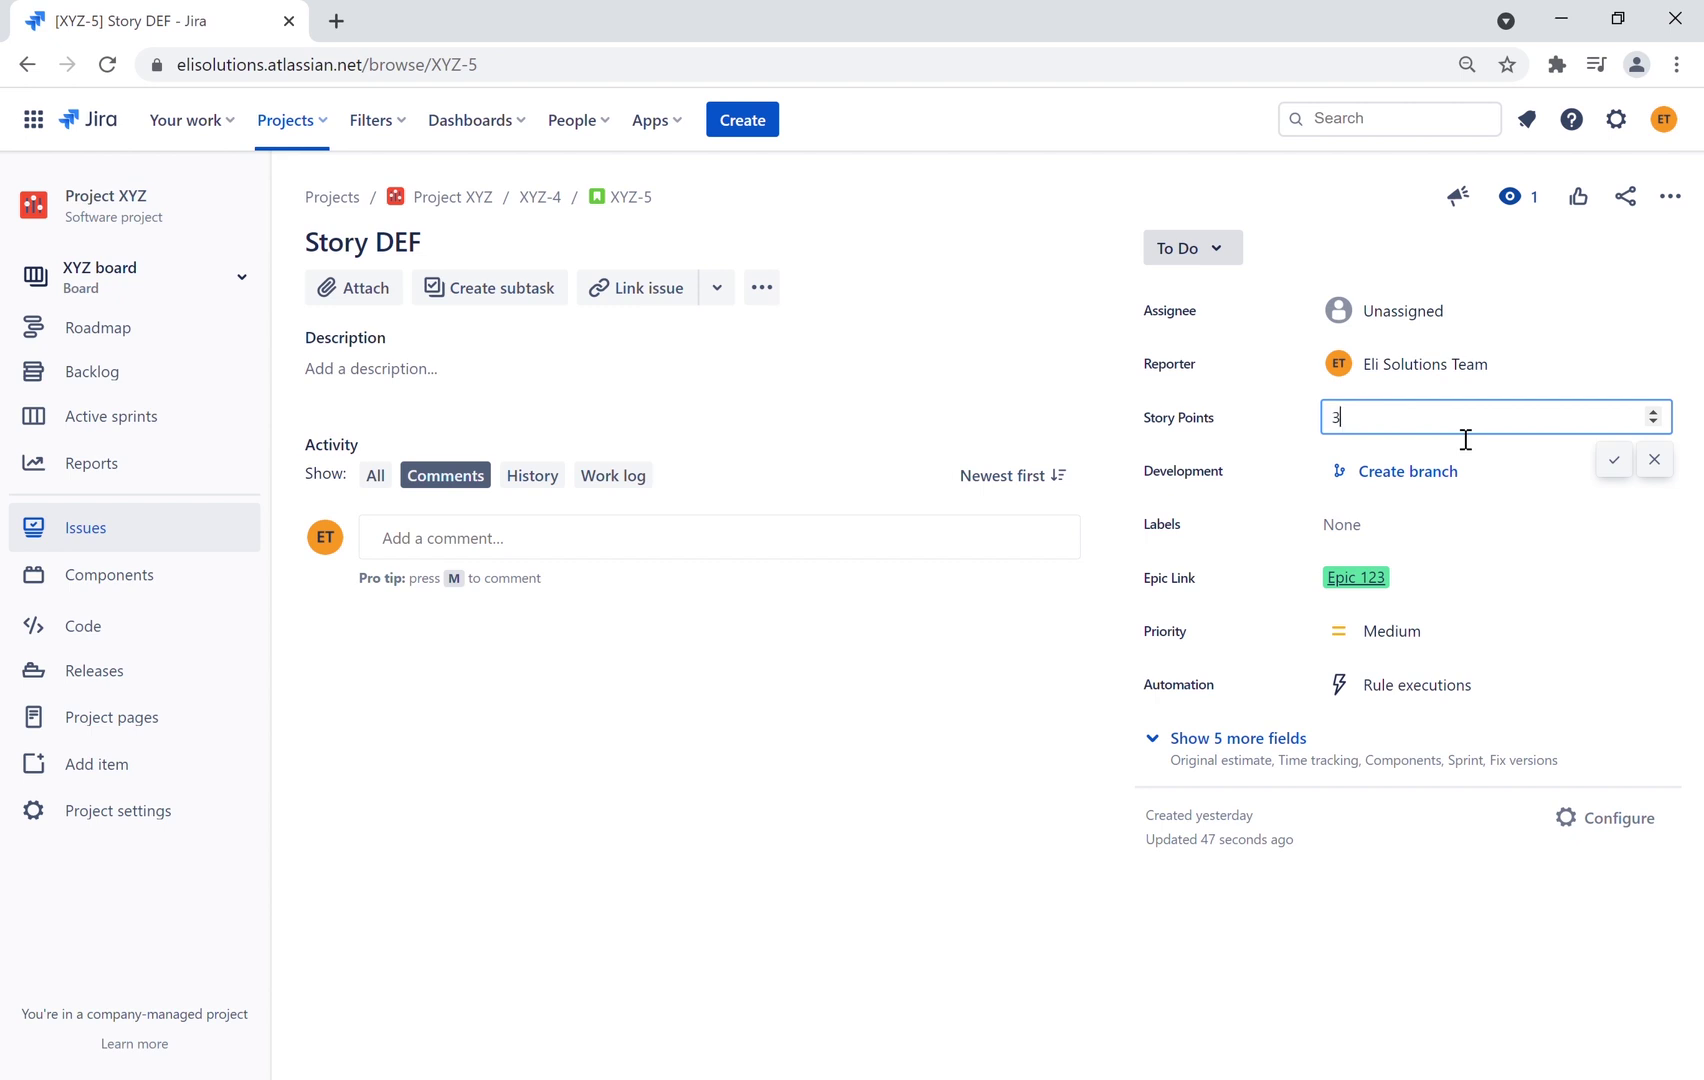
click(1614, 461)
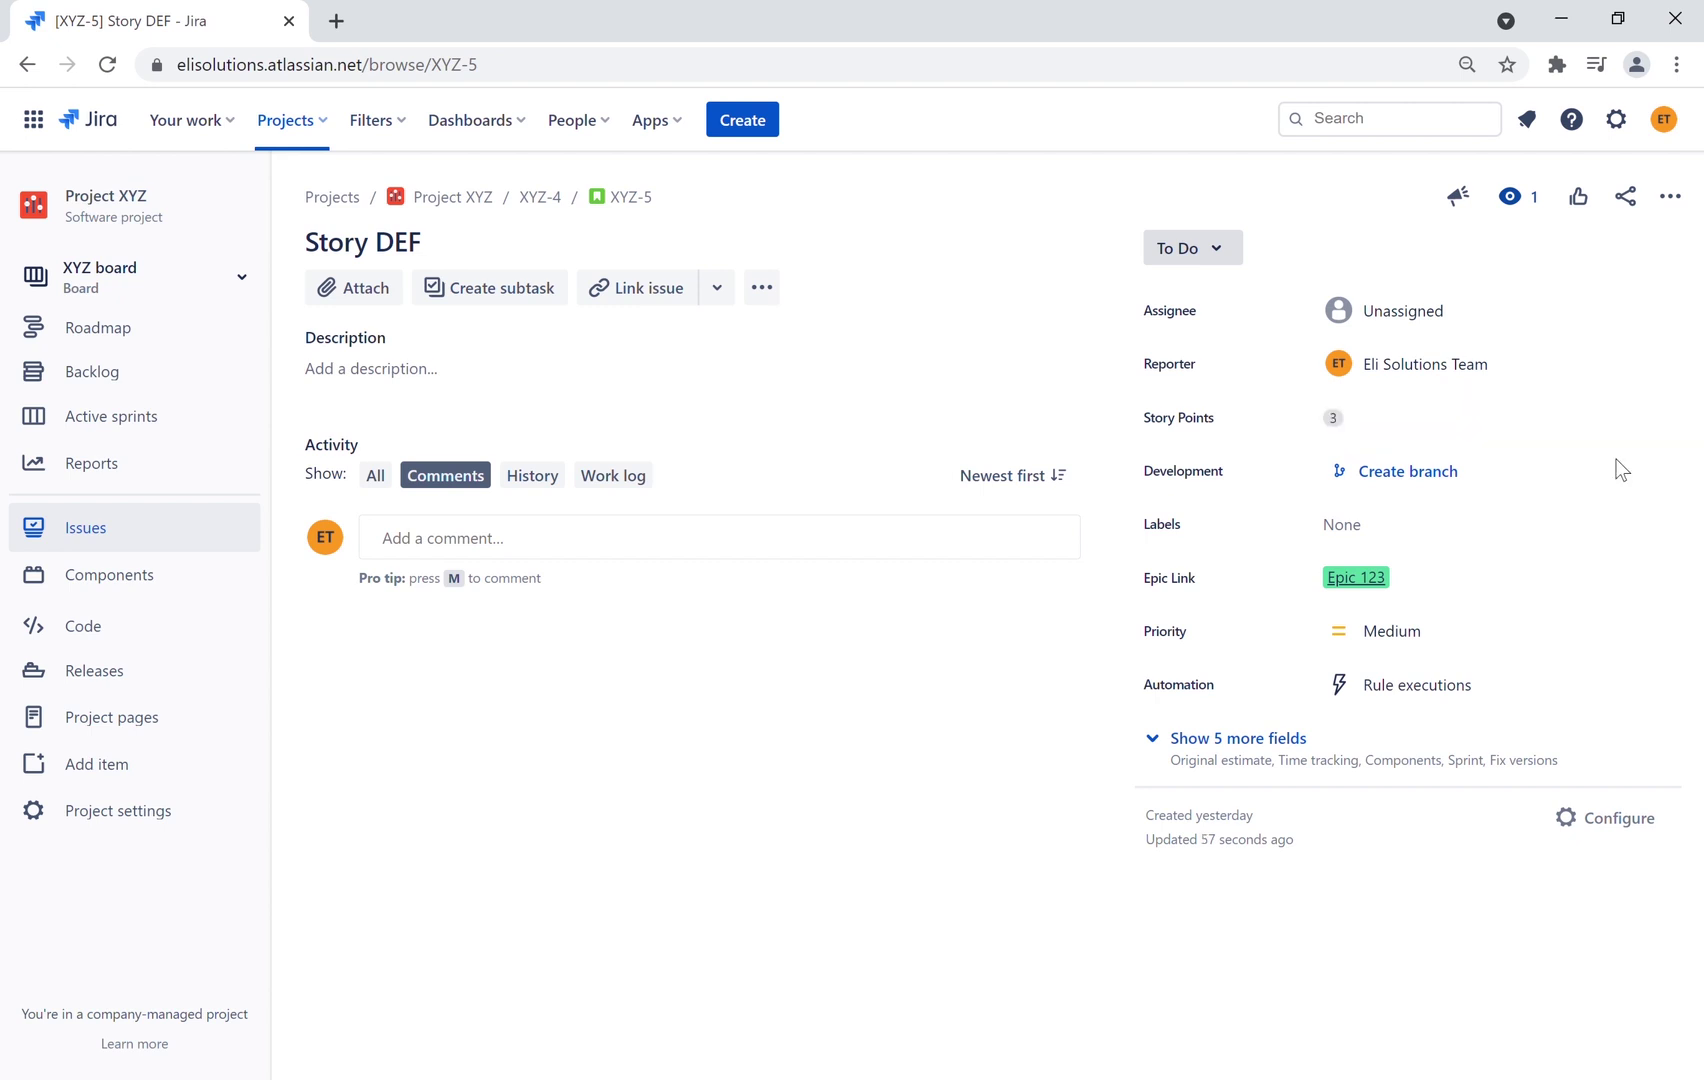
click(1356, 577)
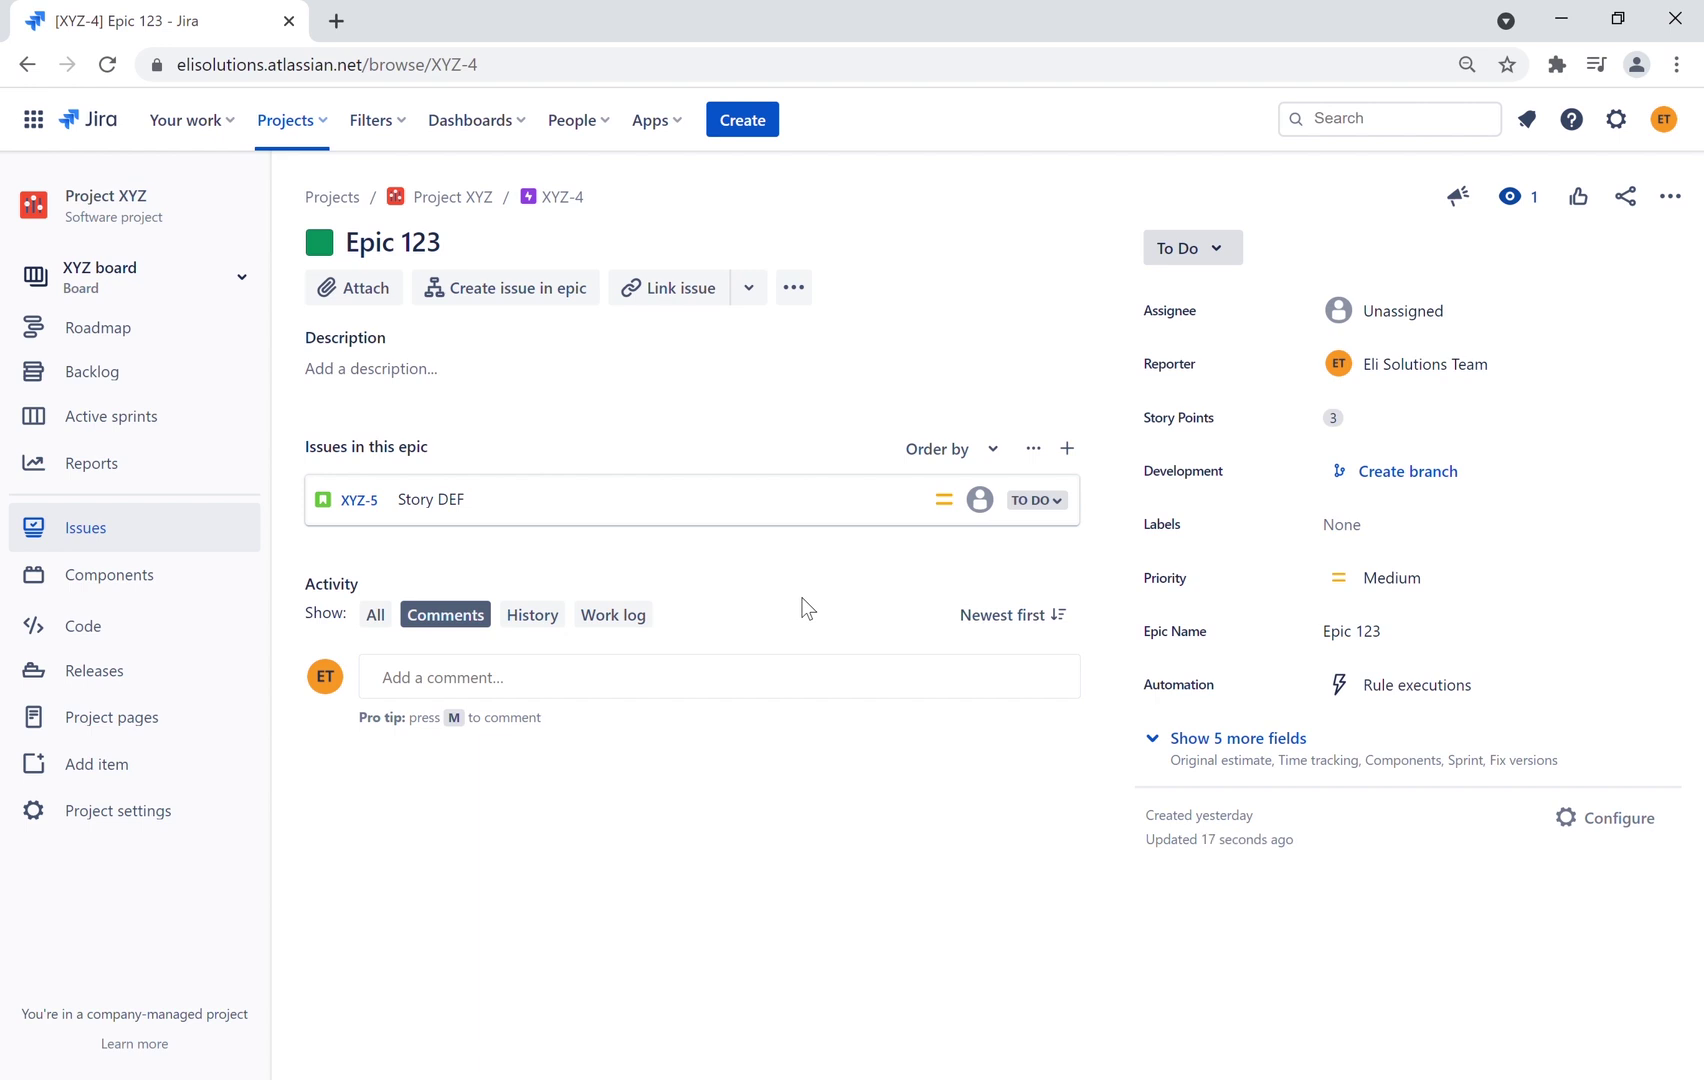
Set the Epic Link of Story ABC to Epic 123 and open that epic to check its Story Points
click(84, 530)
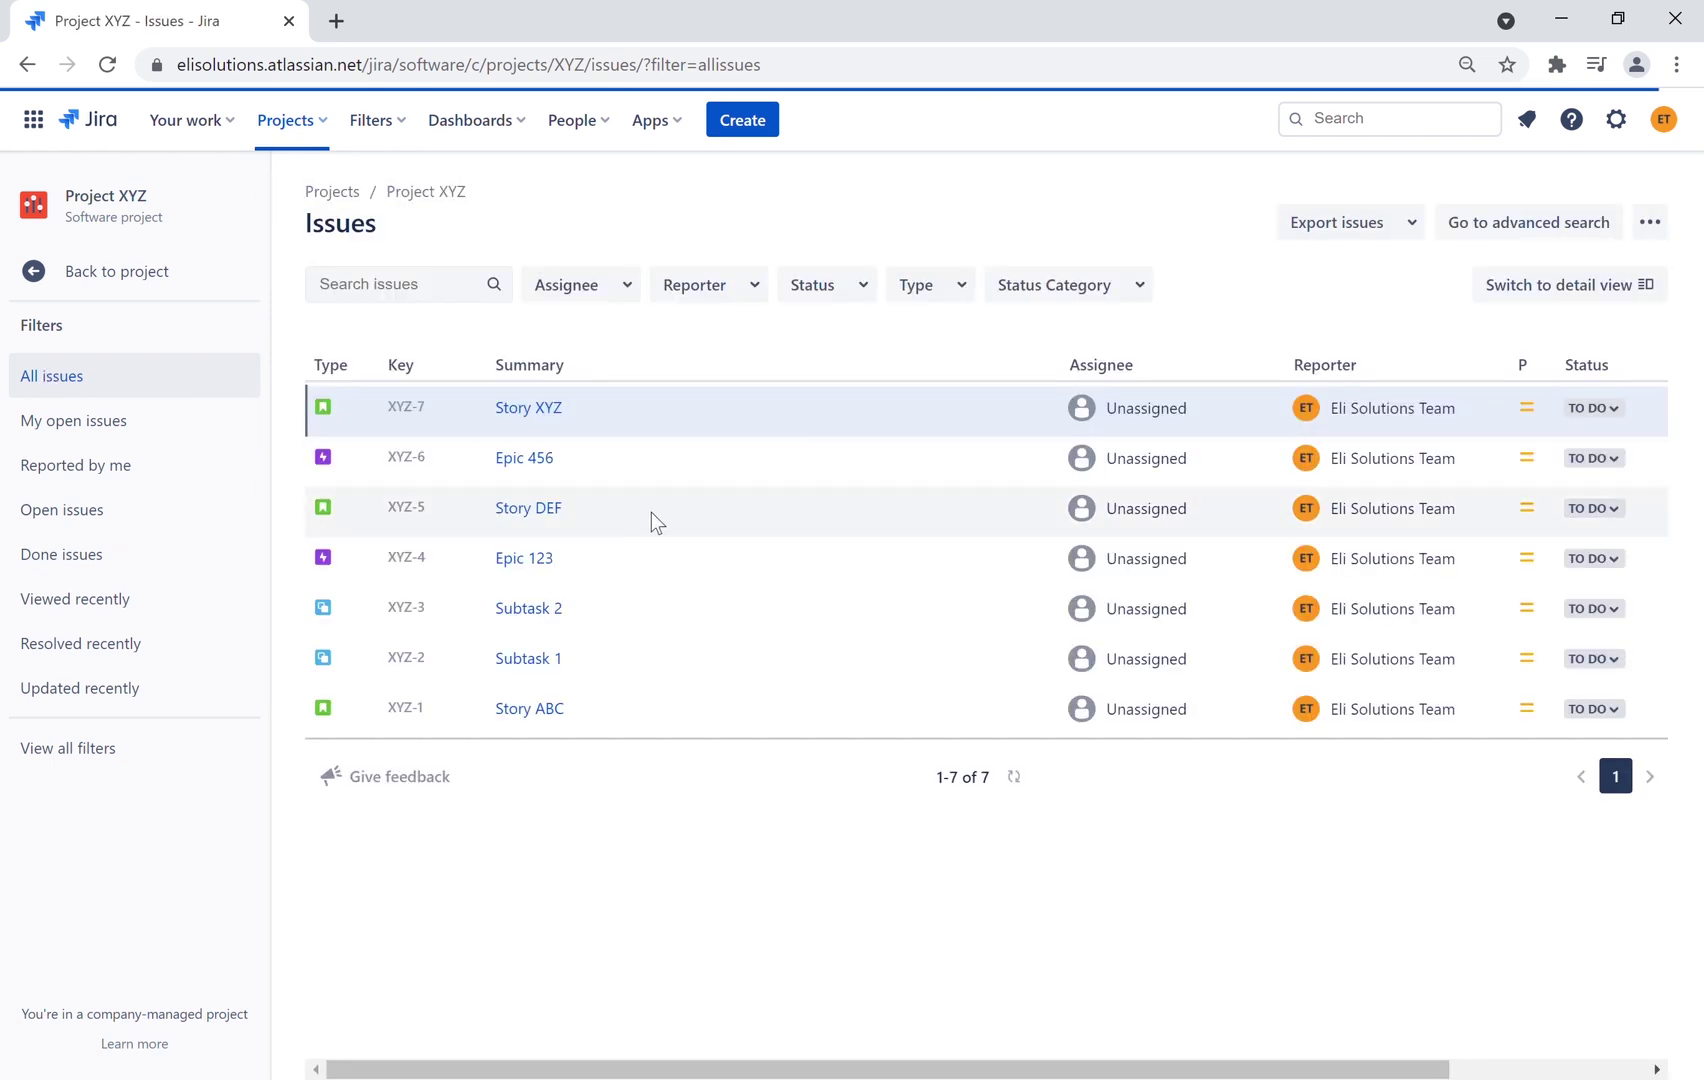
click(546, 710)
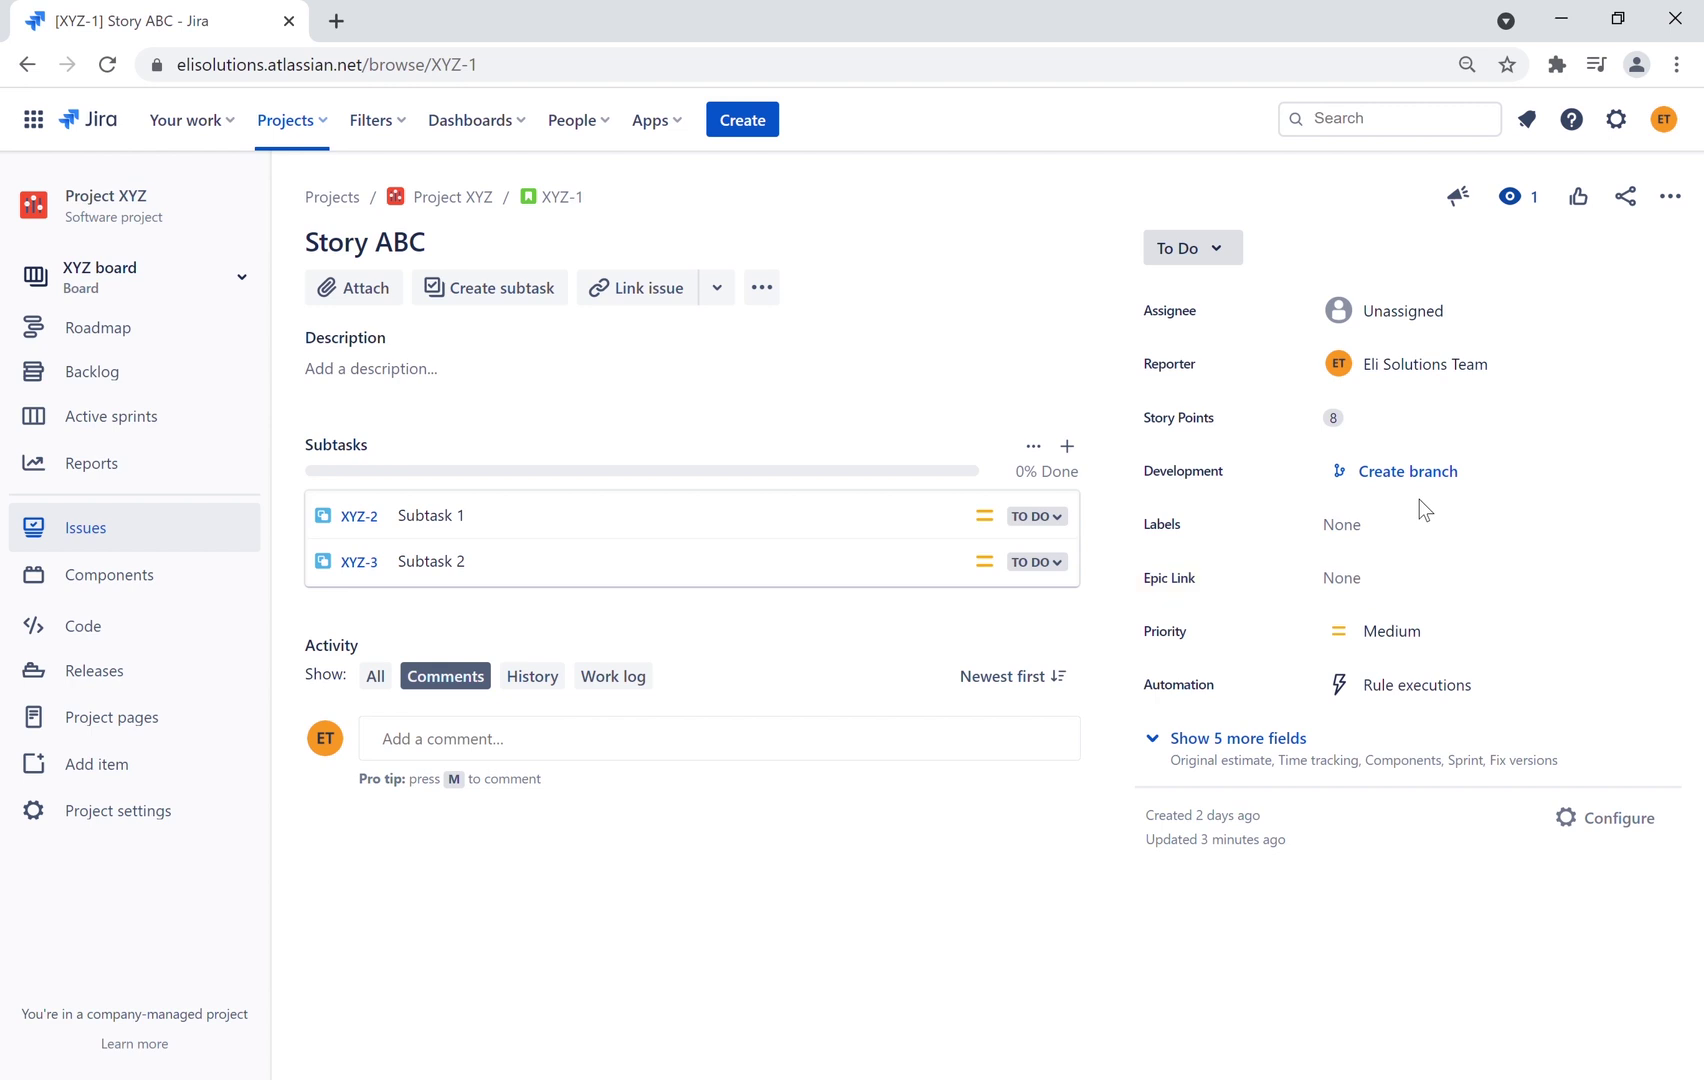
click(1440, 582)
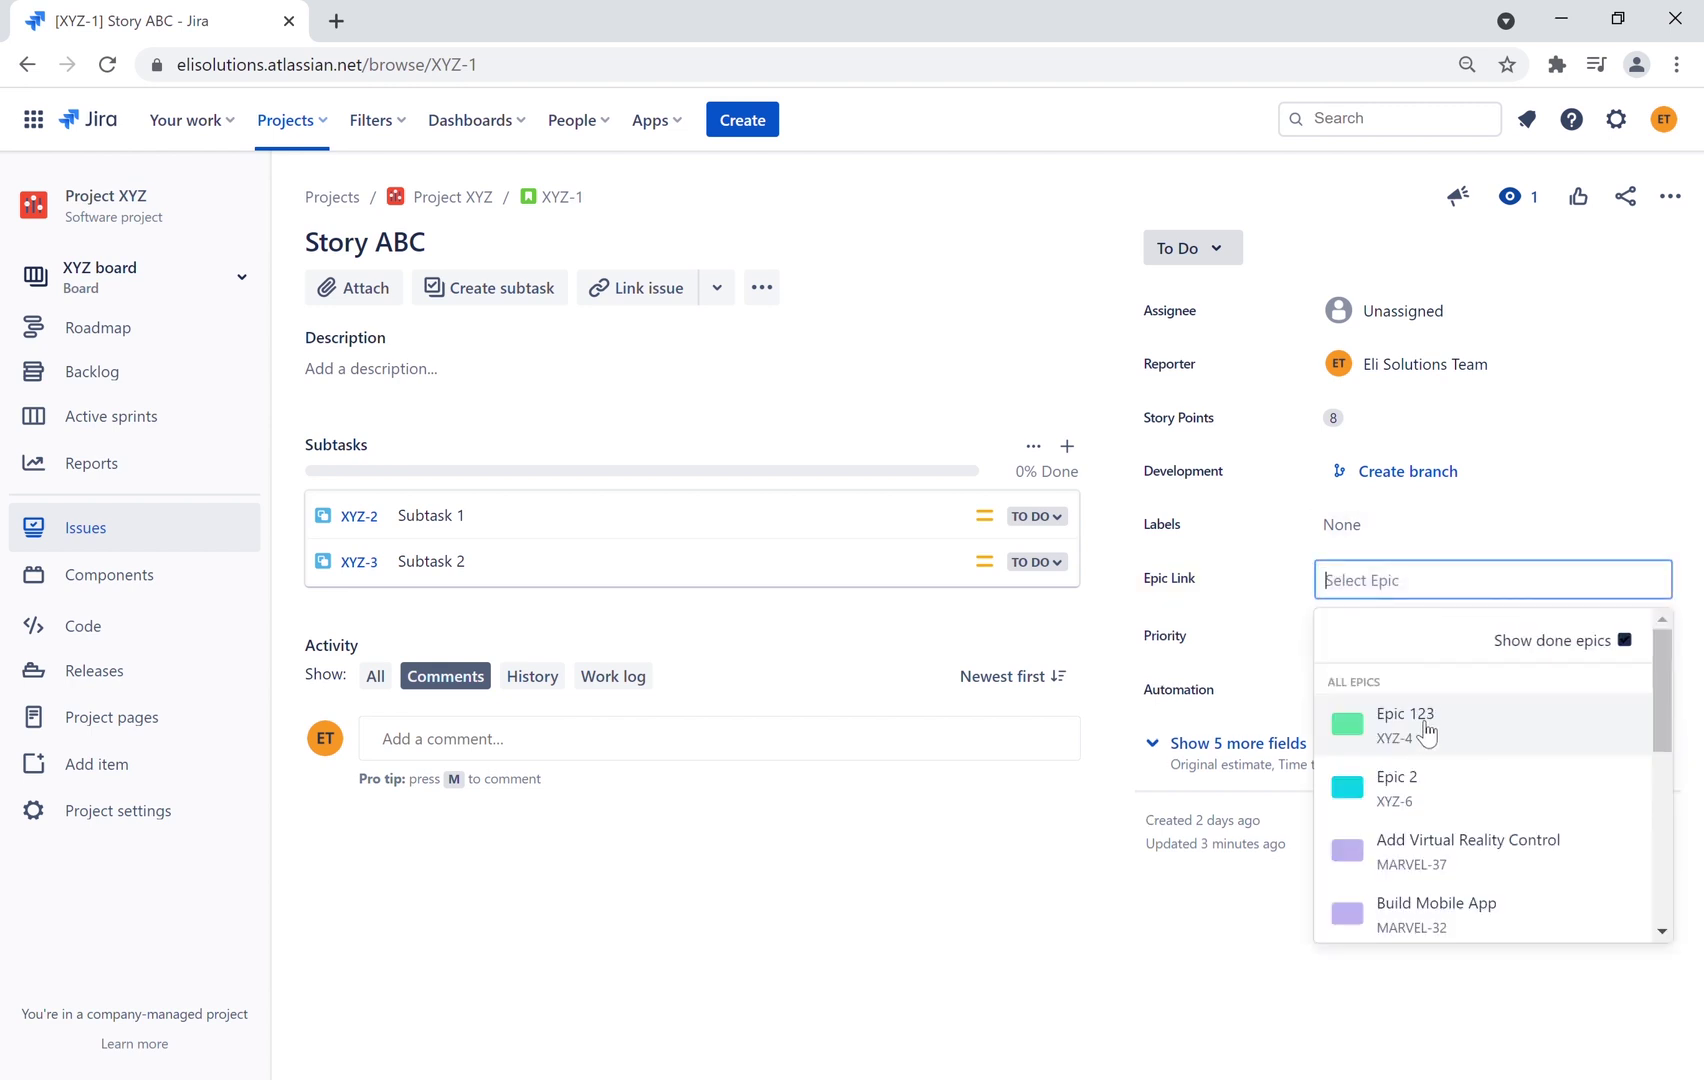
click(1428, 742)
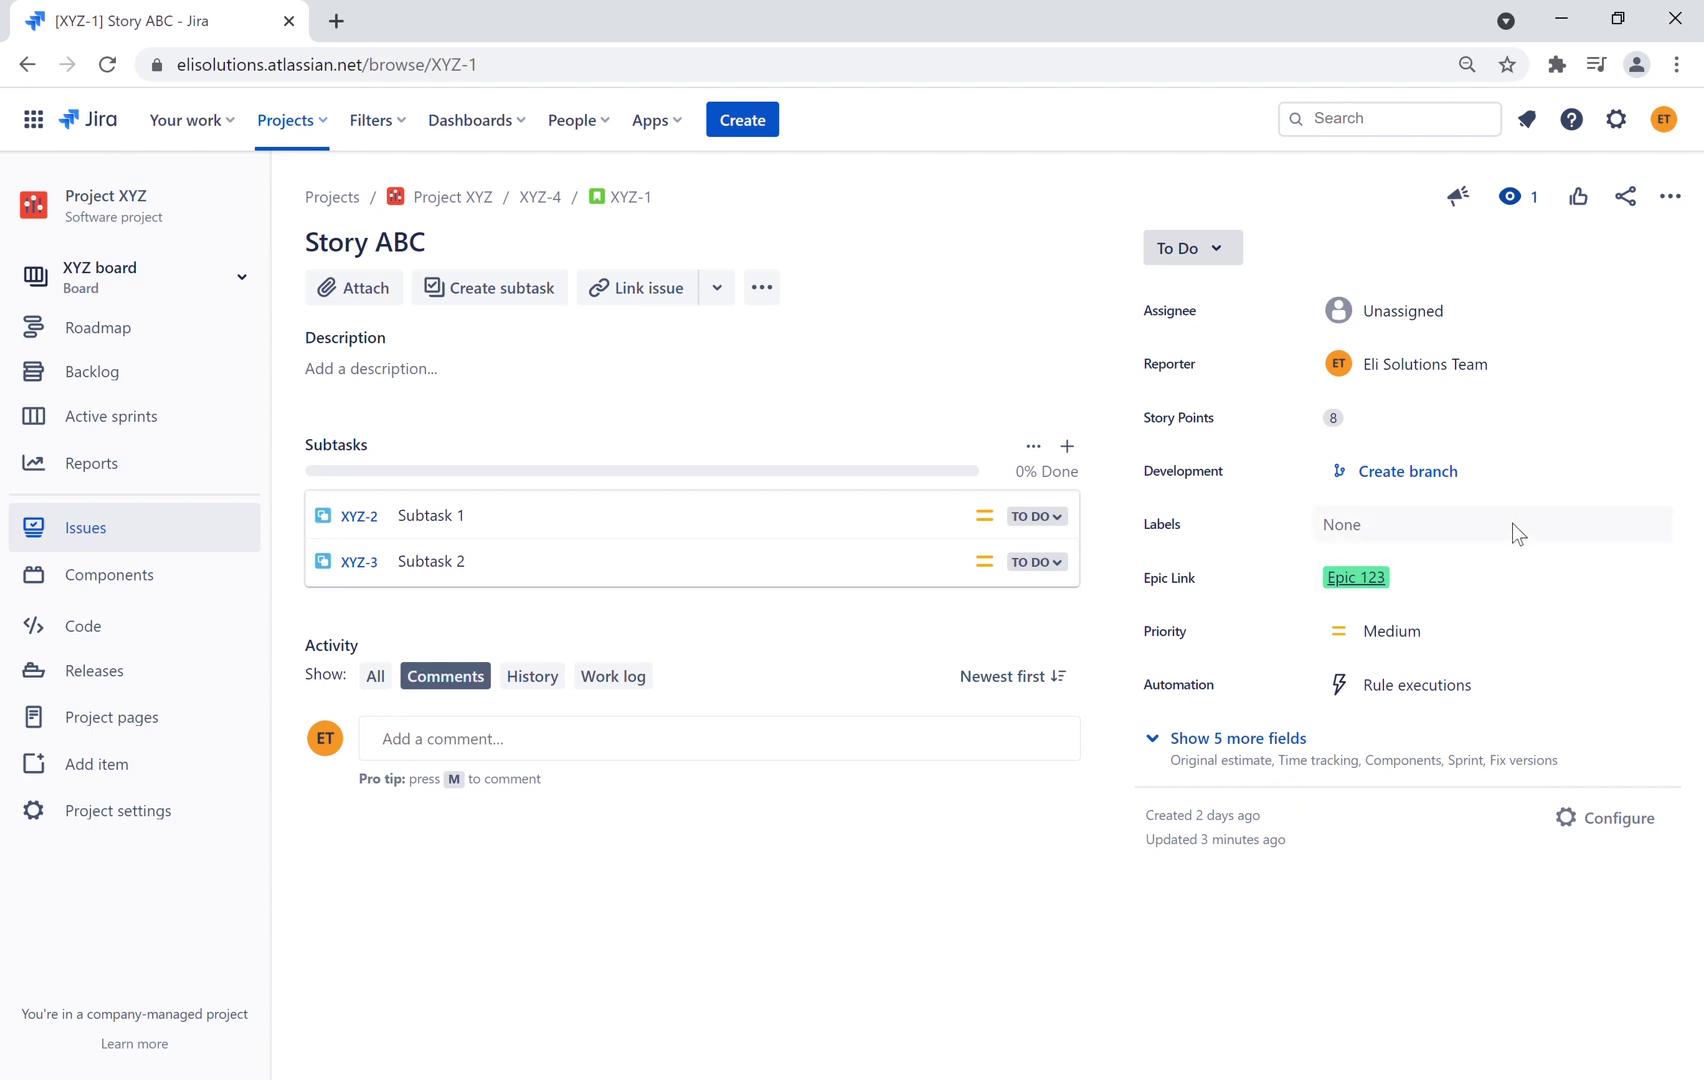
click(1362, 578)
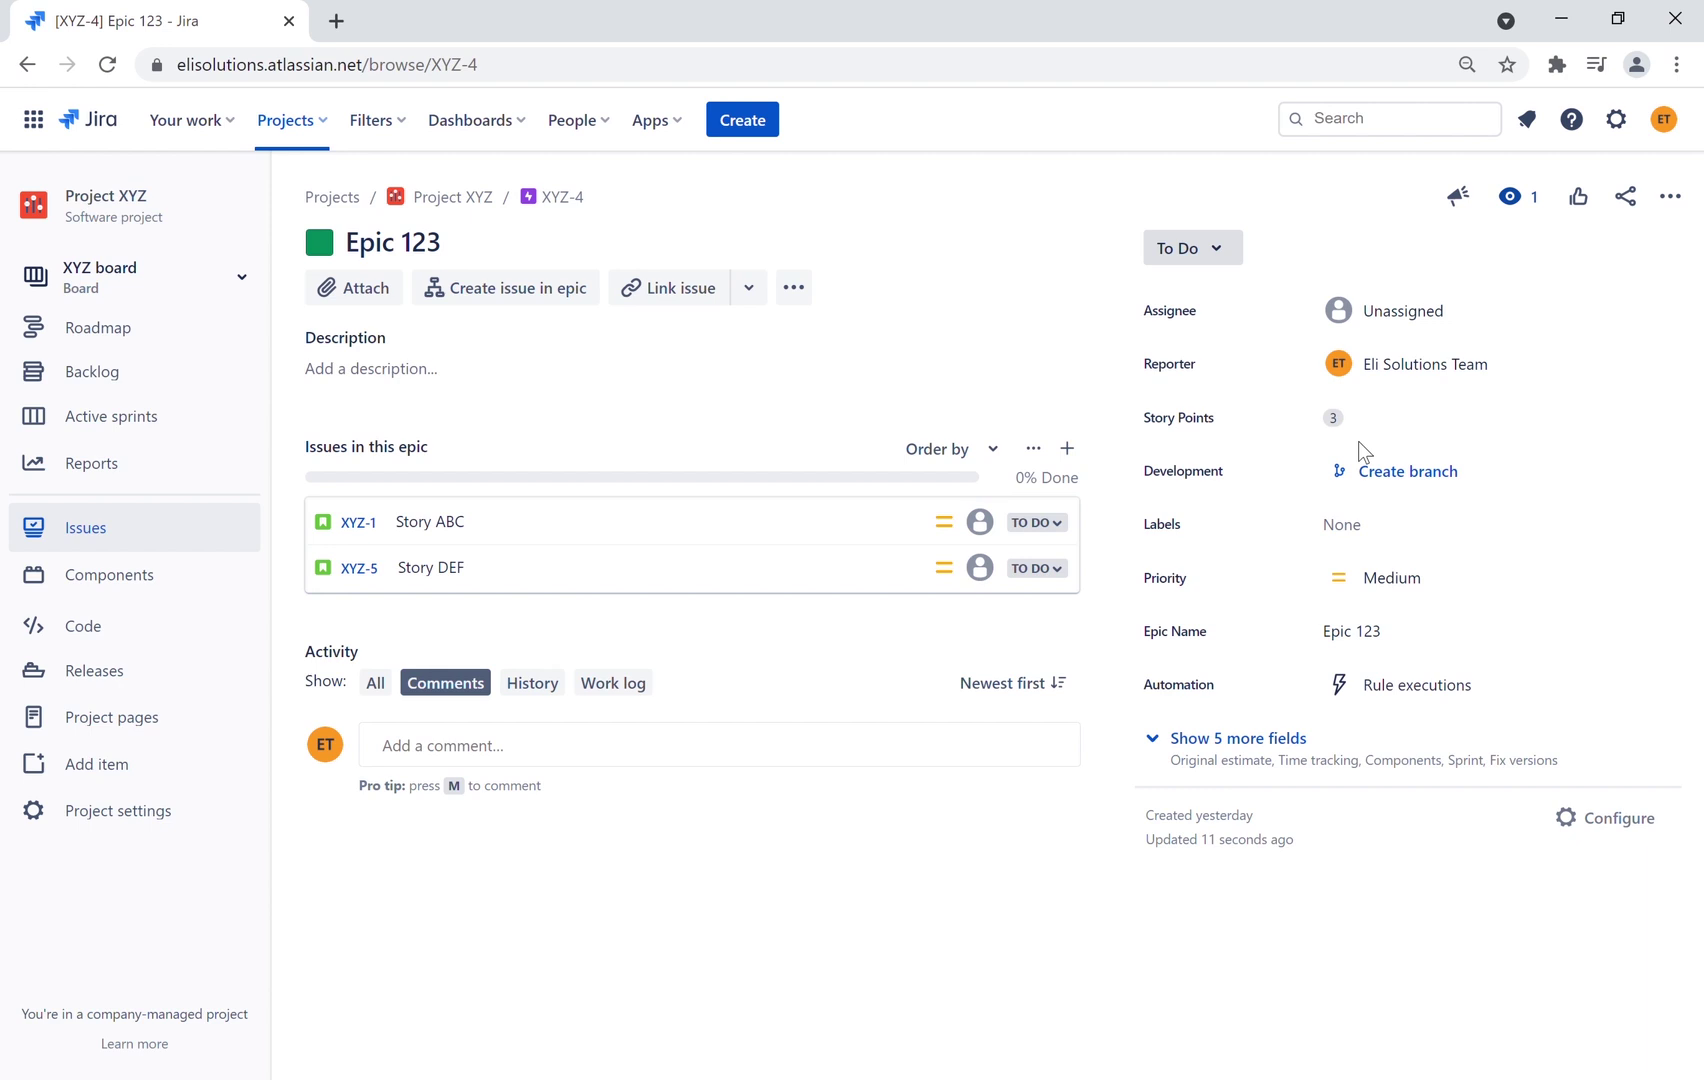
Start a new automation rule in the settings of Project XYZ
click(88, 810)
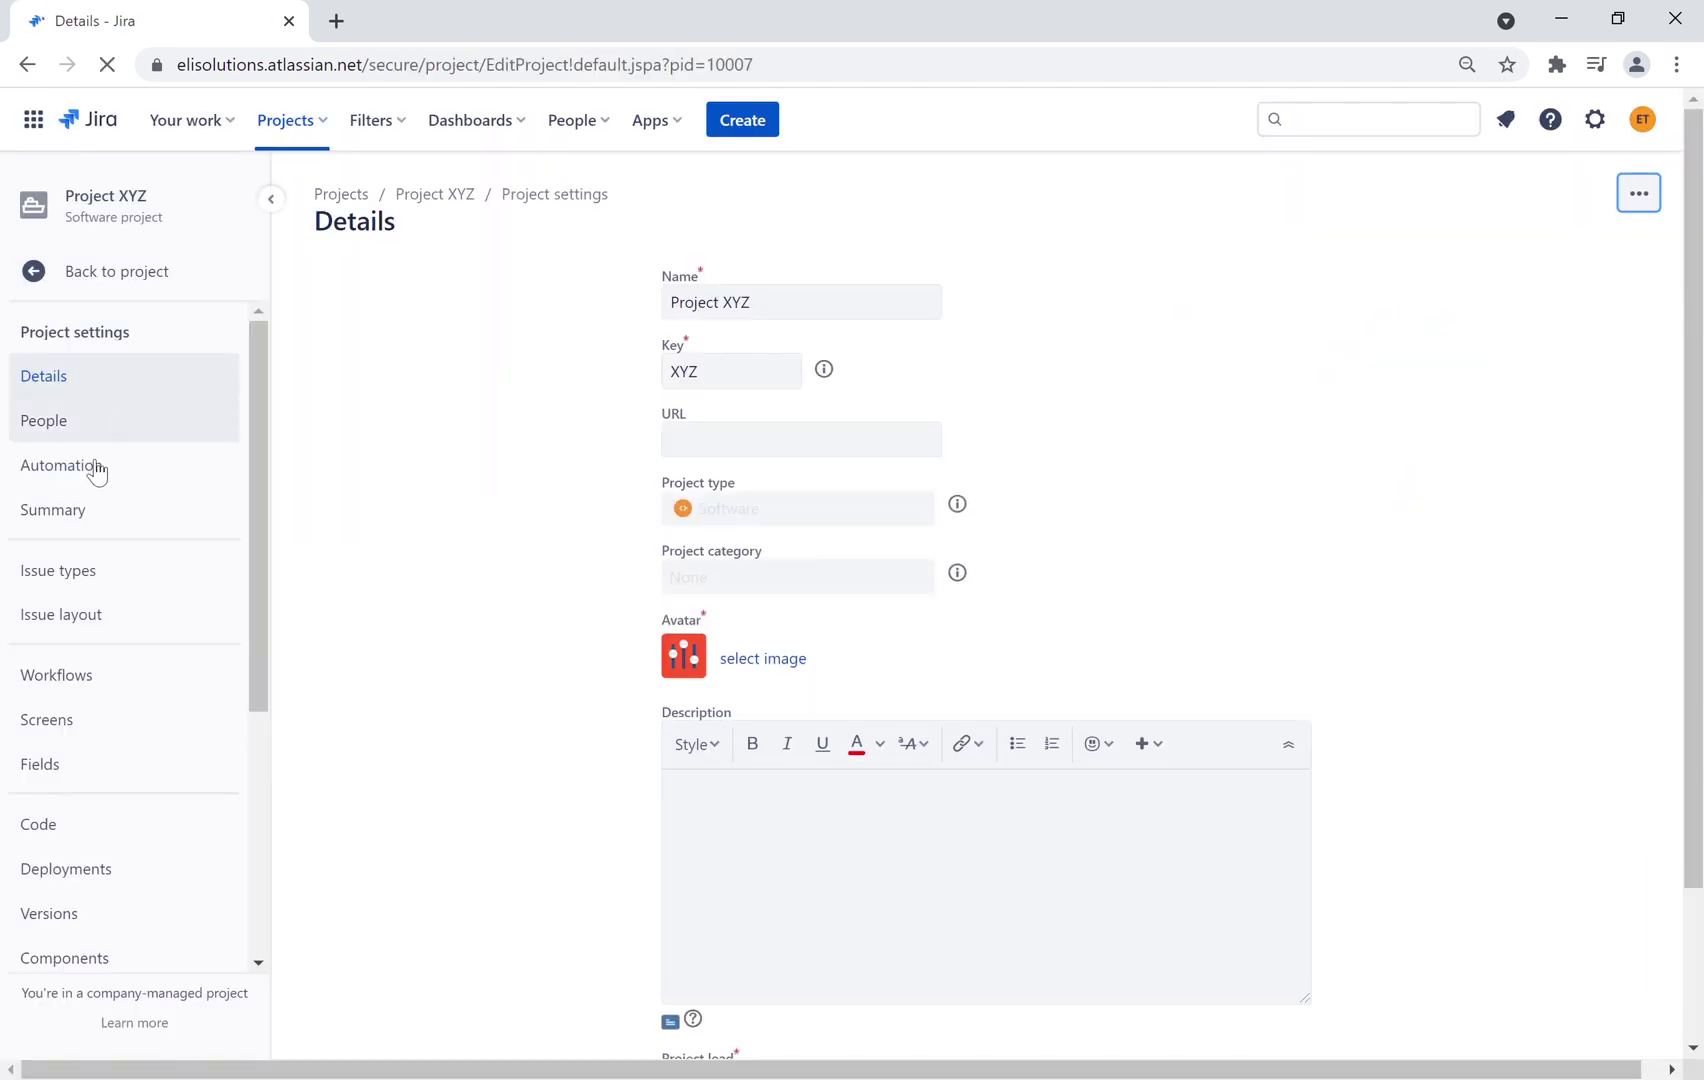
click(88, 463)
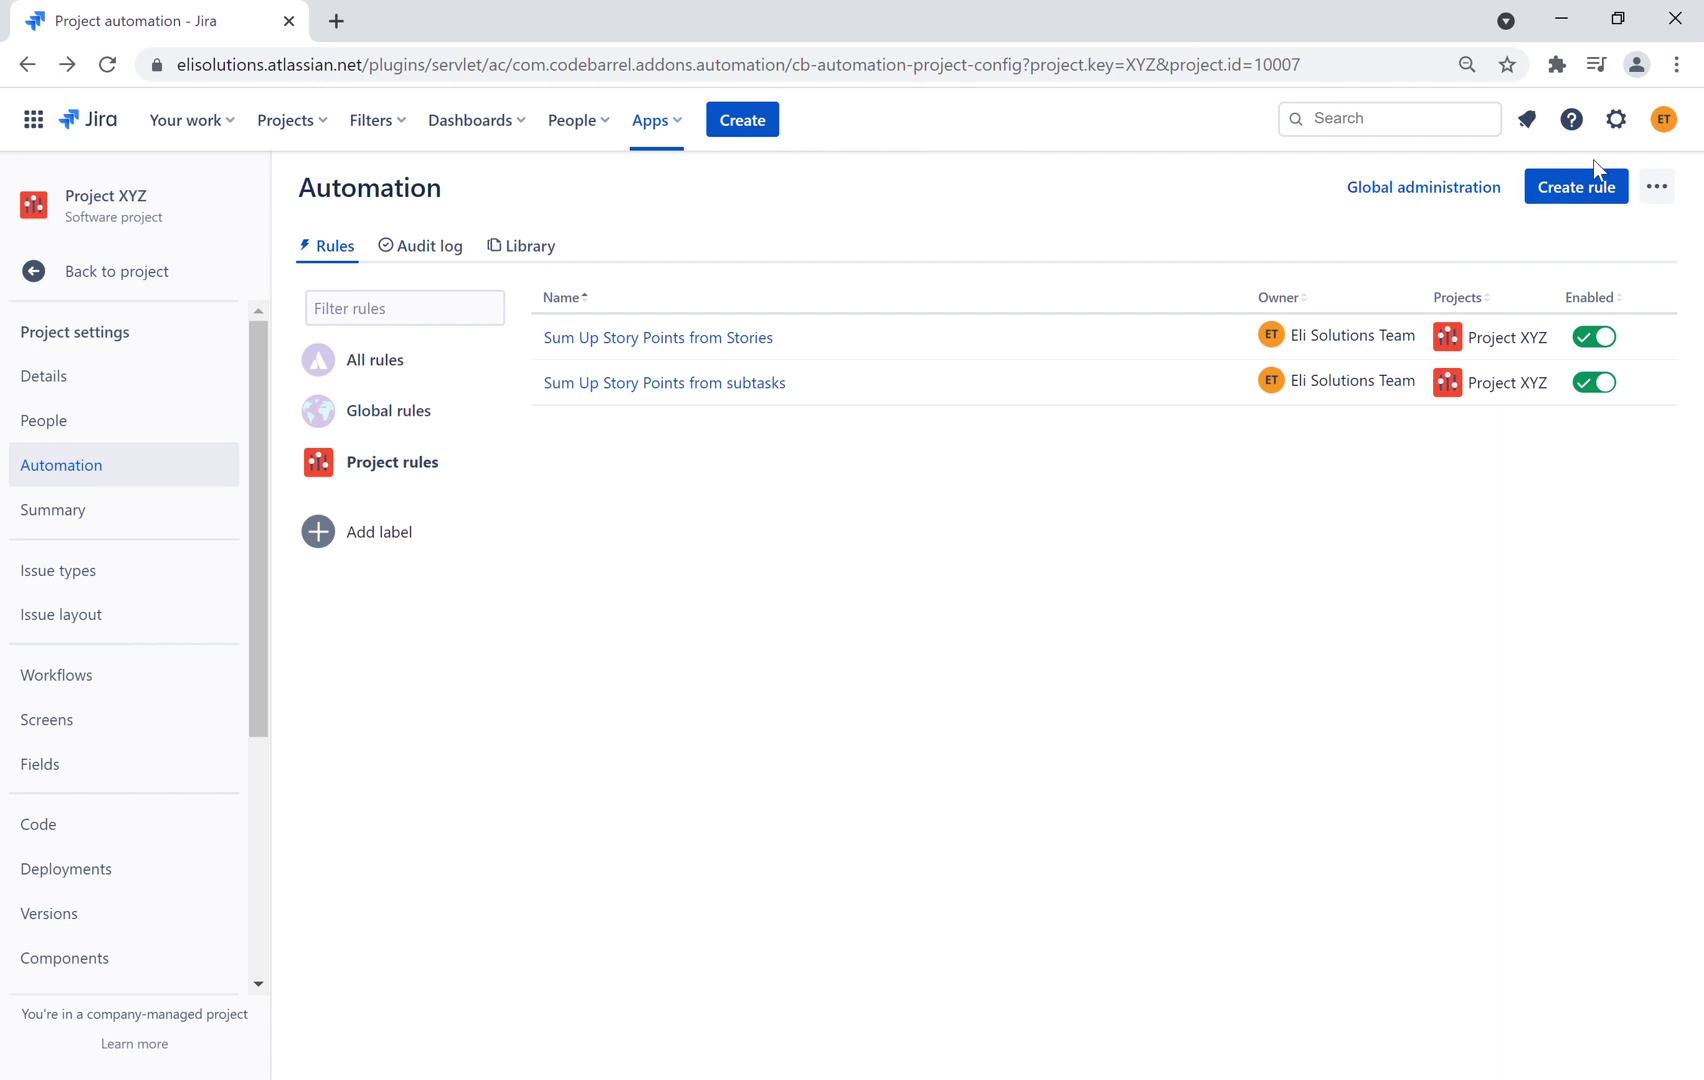
click(1578, 186)
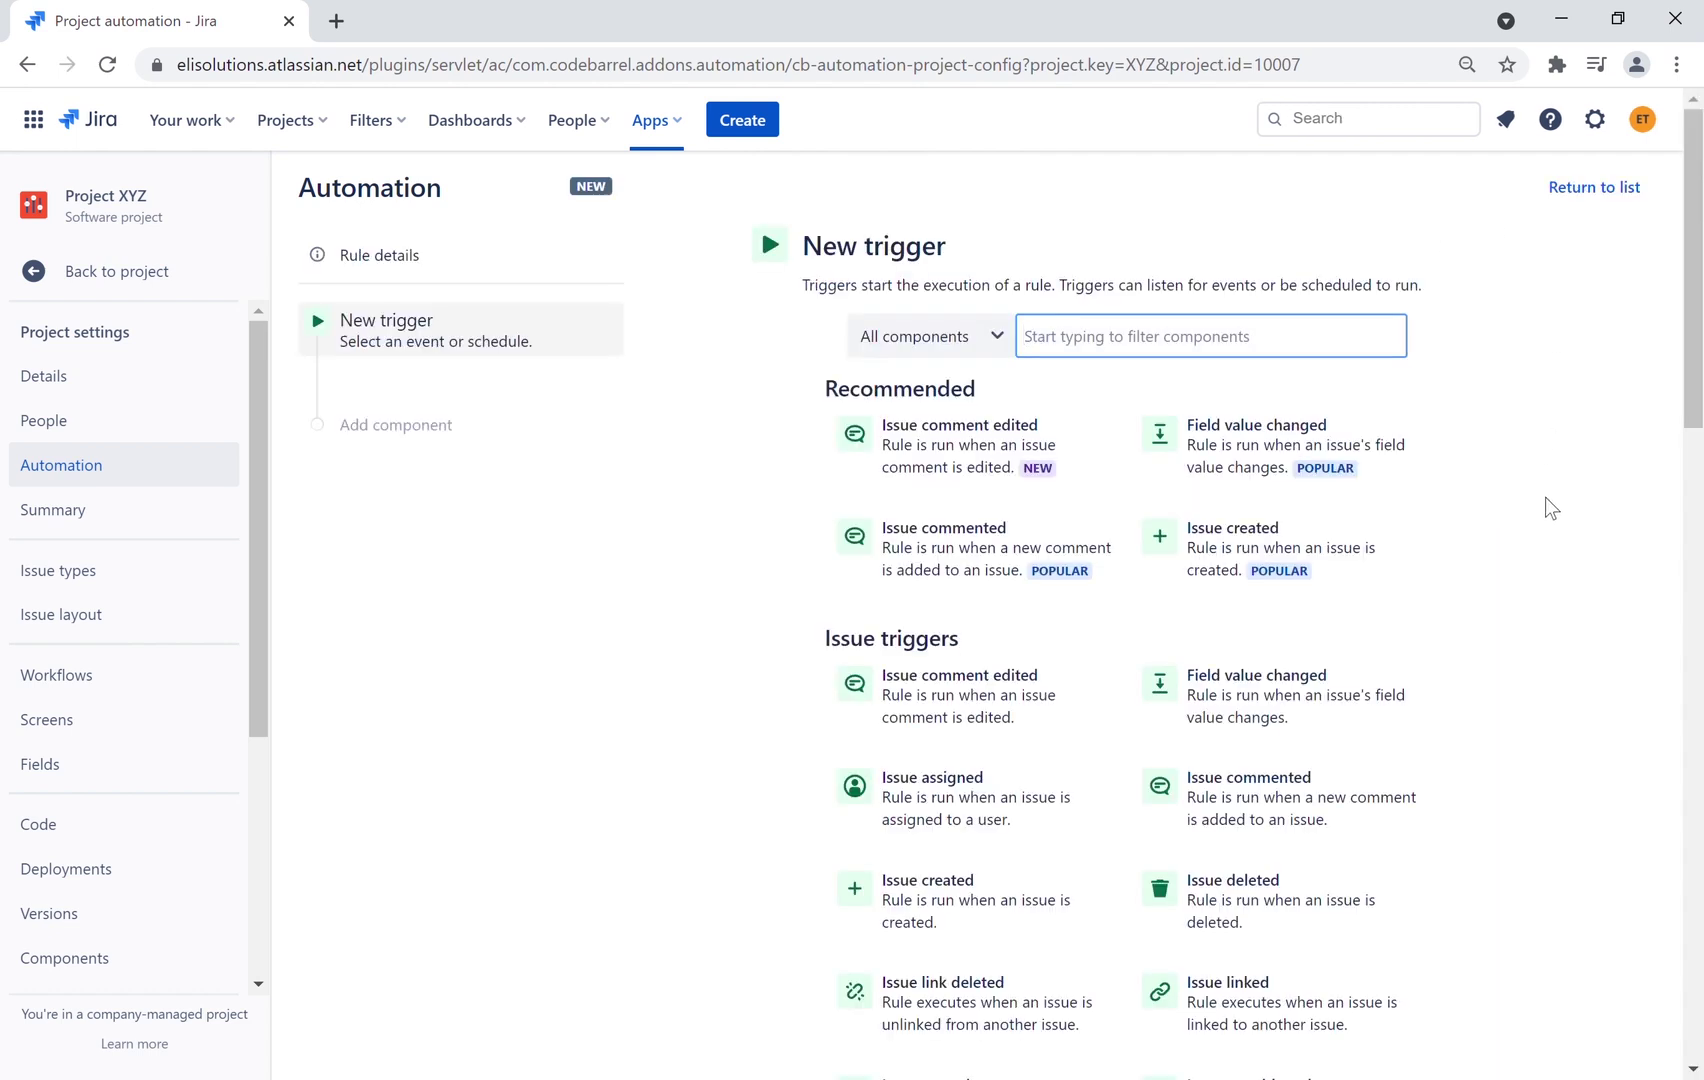
click(1300, 450)
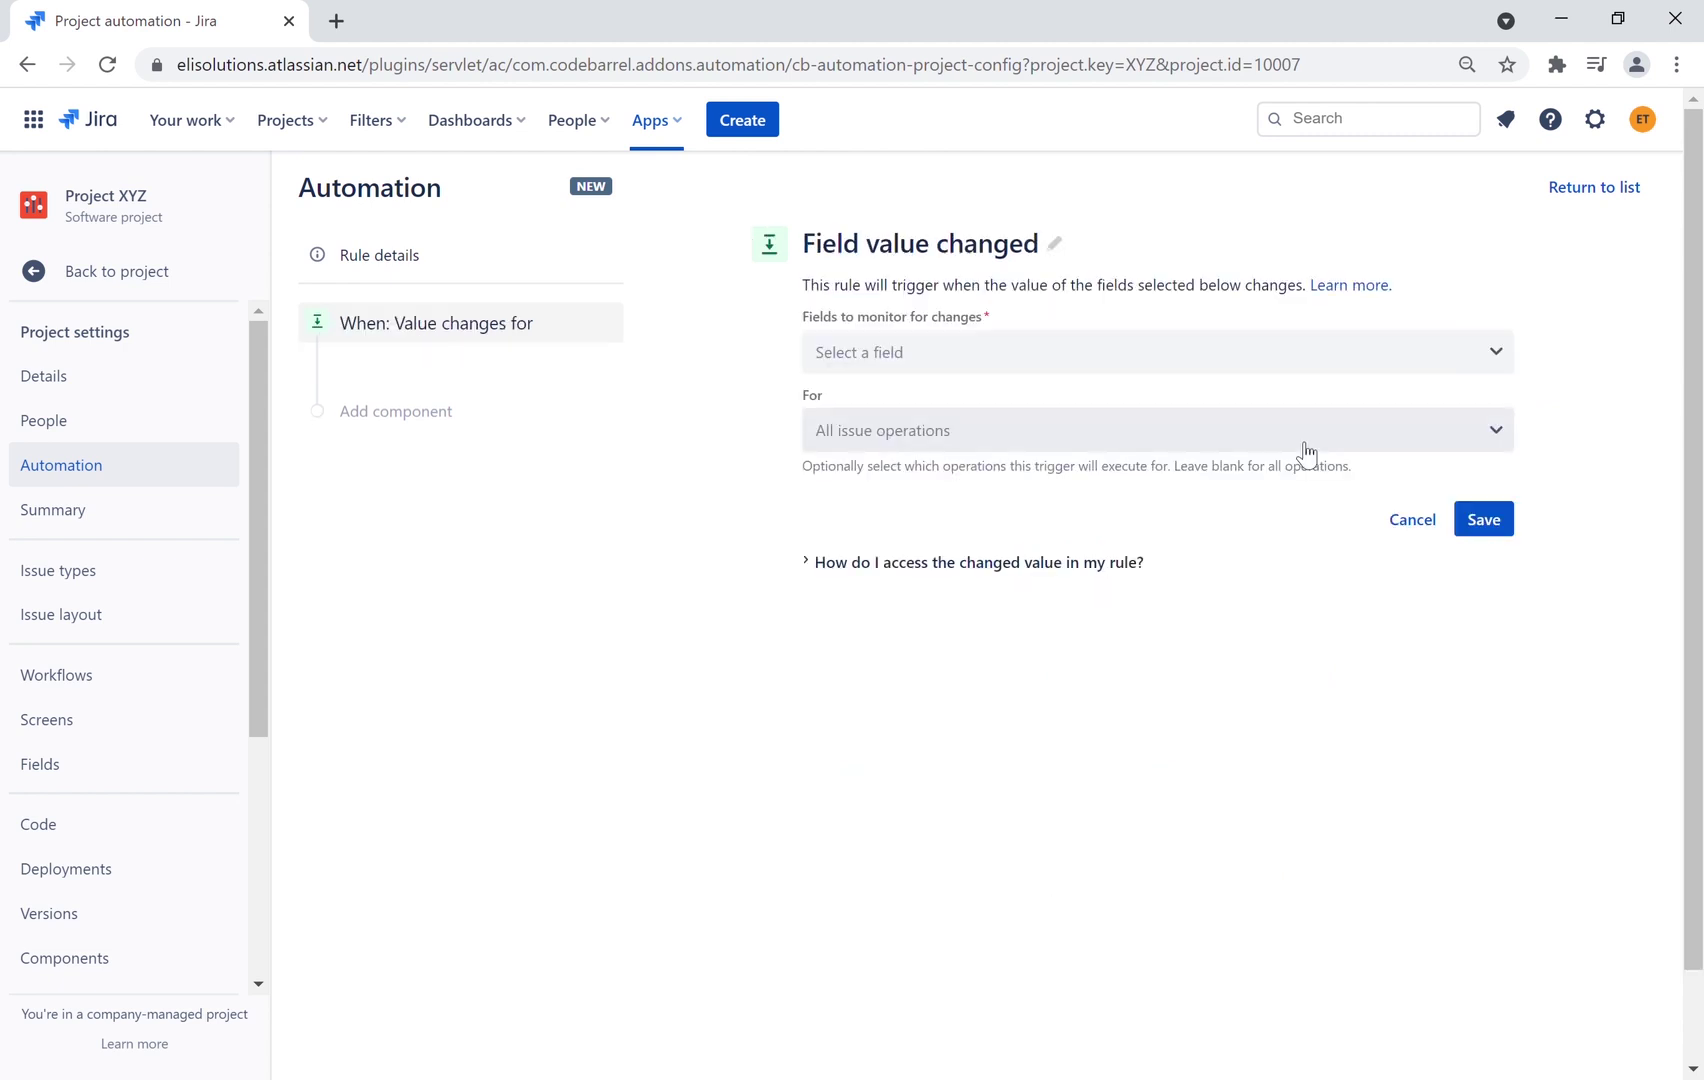
click(1032, 352)
text(epic link)
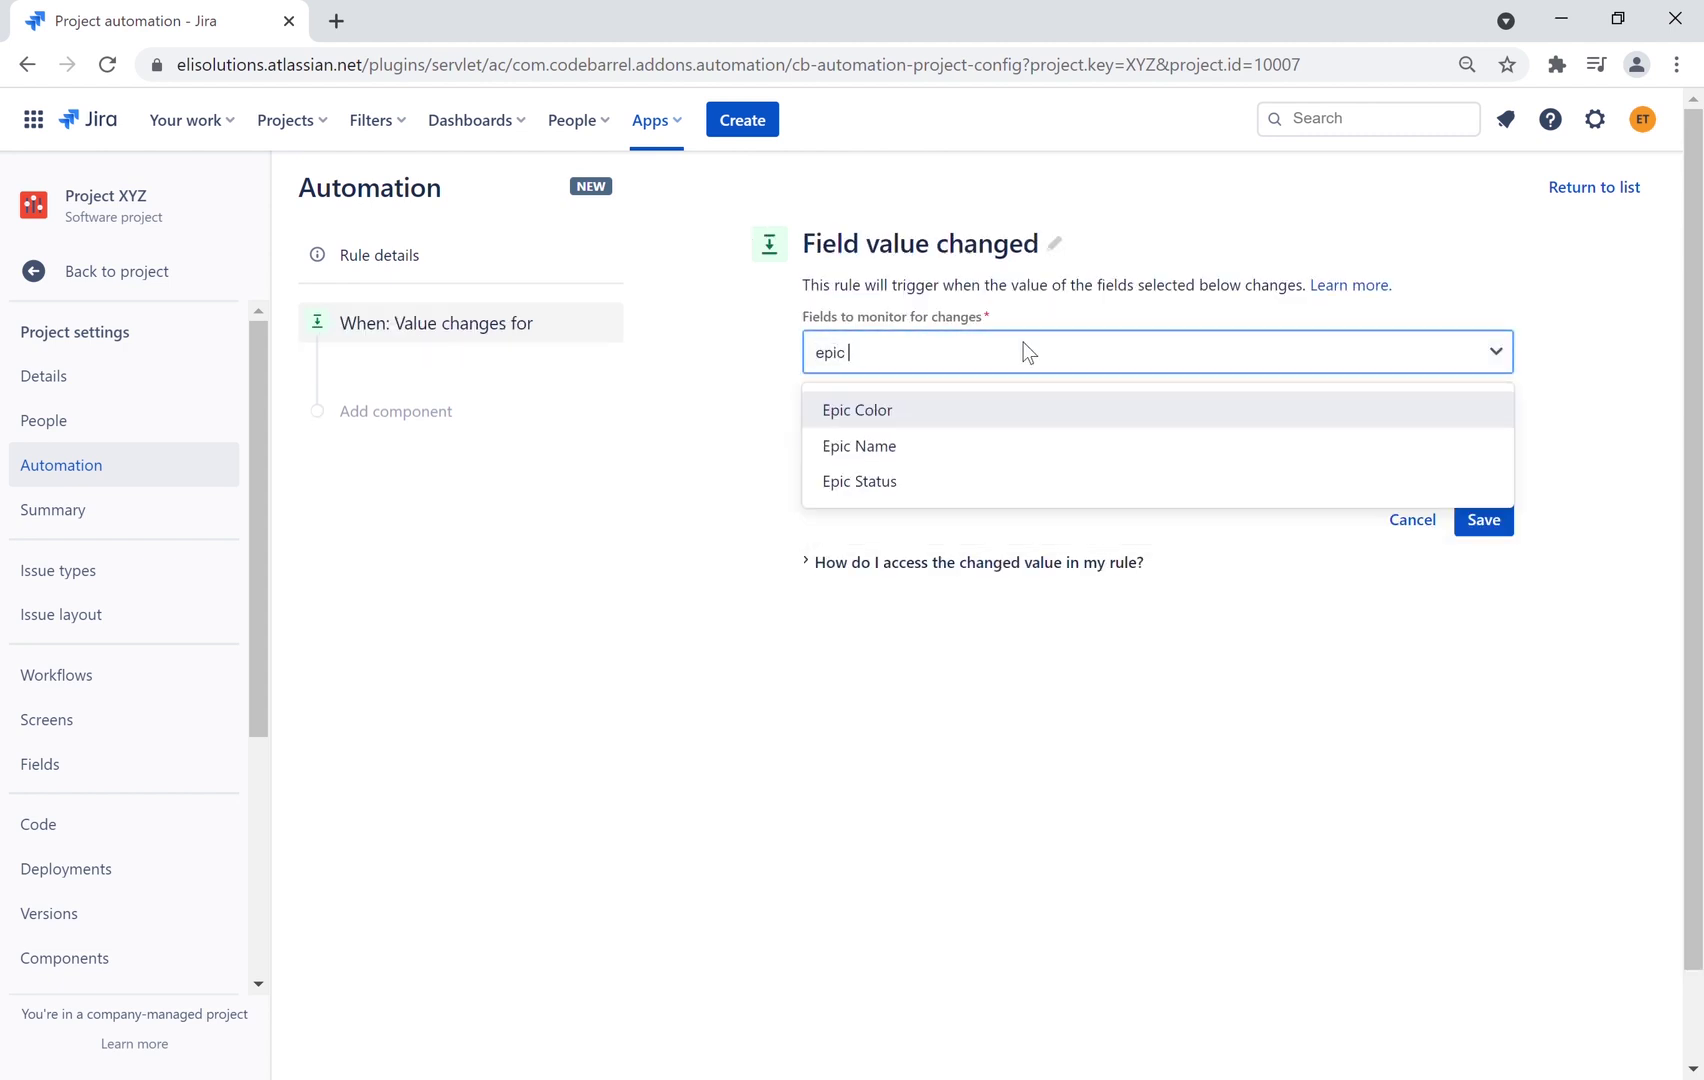
key(BackSpace)
key(BackSpace)
key(BackSpace)
key(BackSpace)
click(1566, 277)
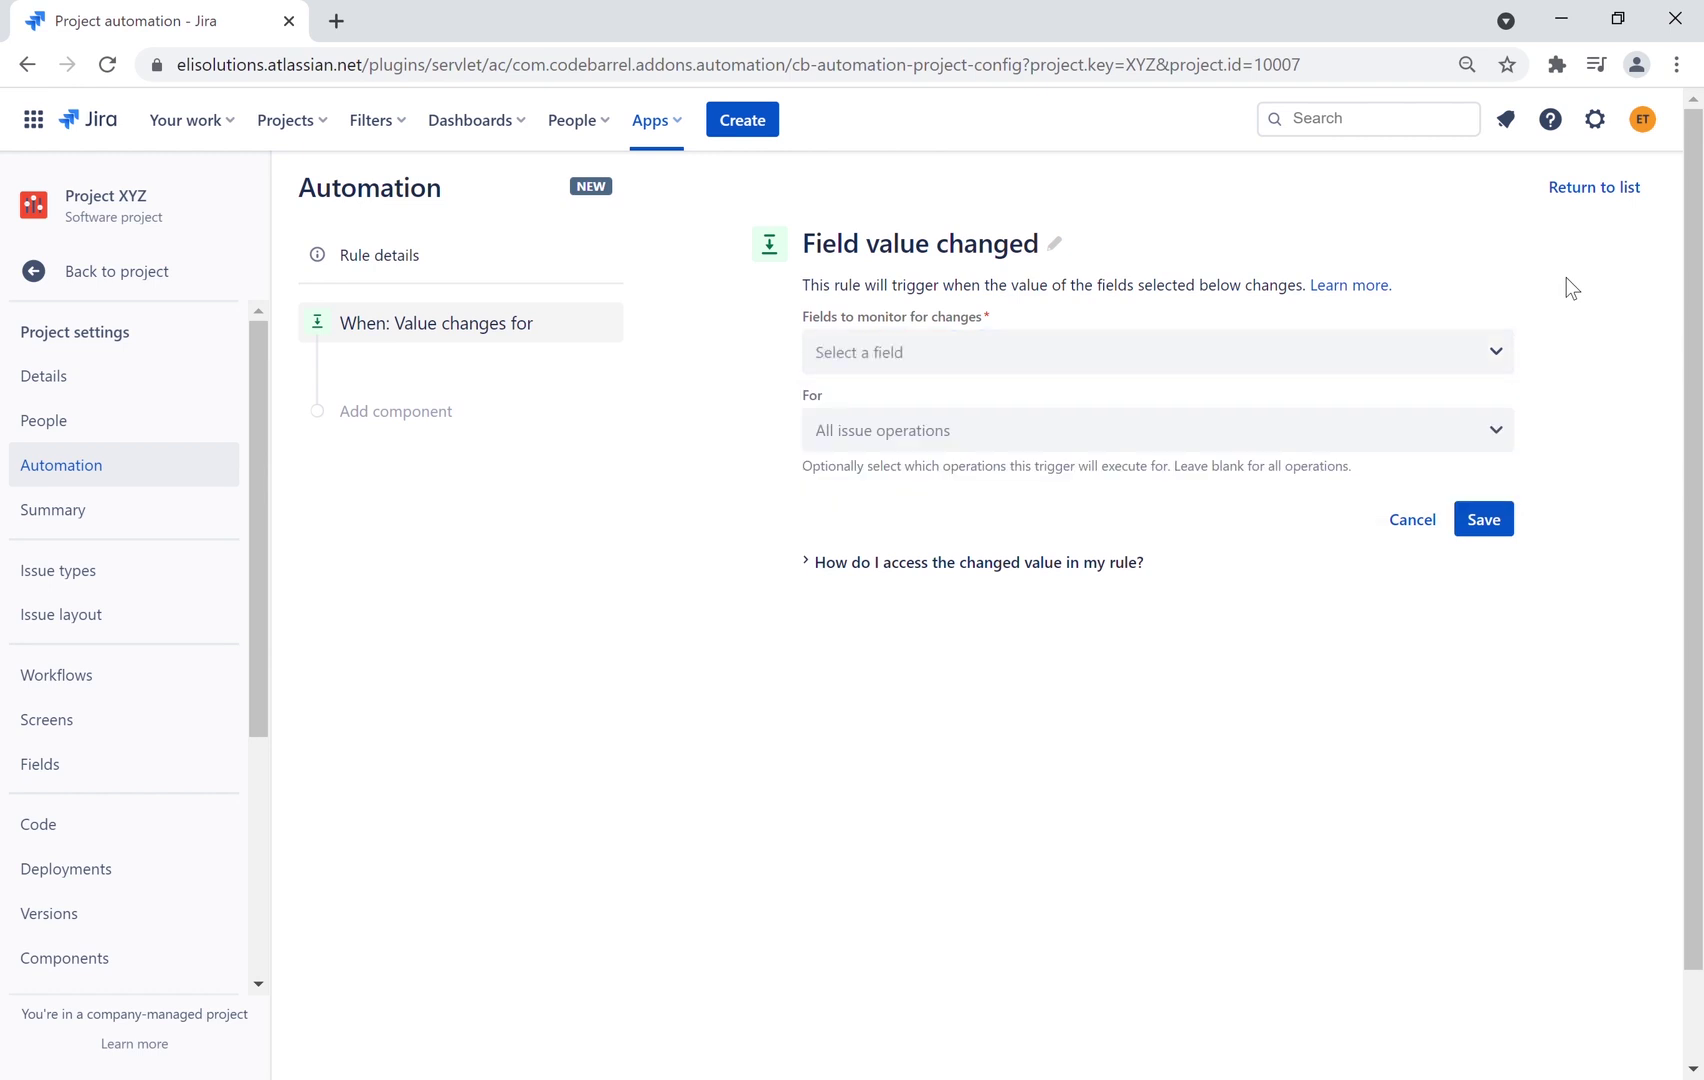
click(1414, 524)
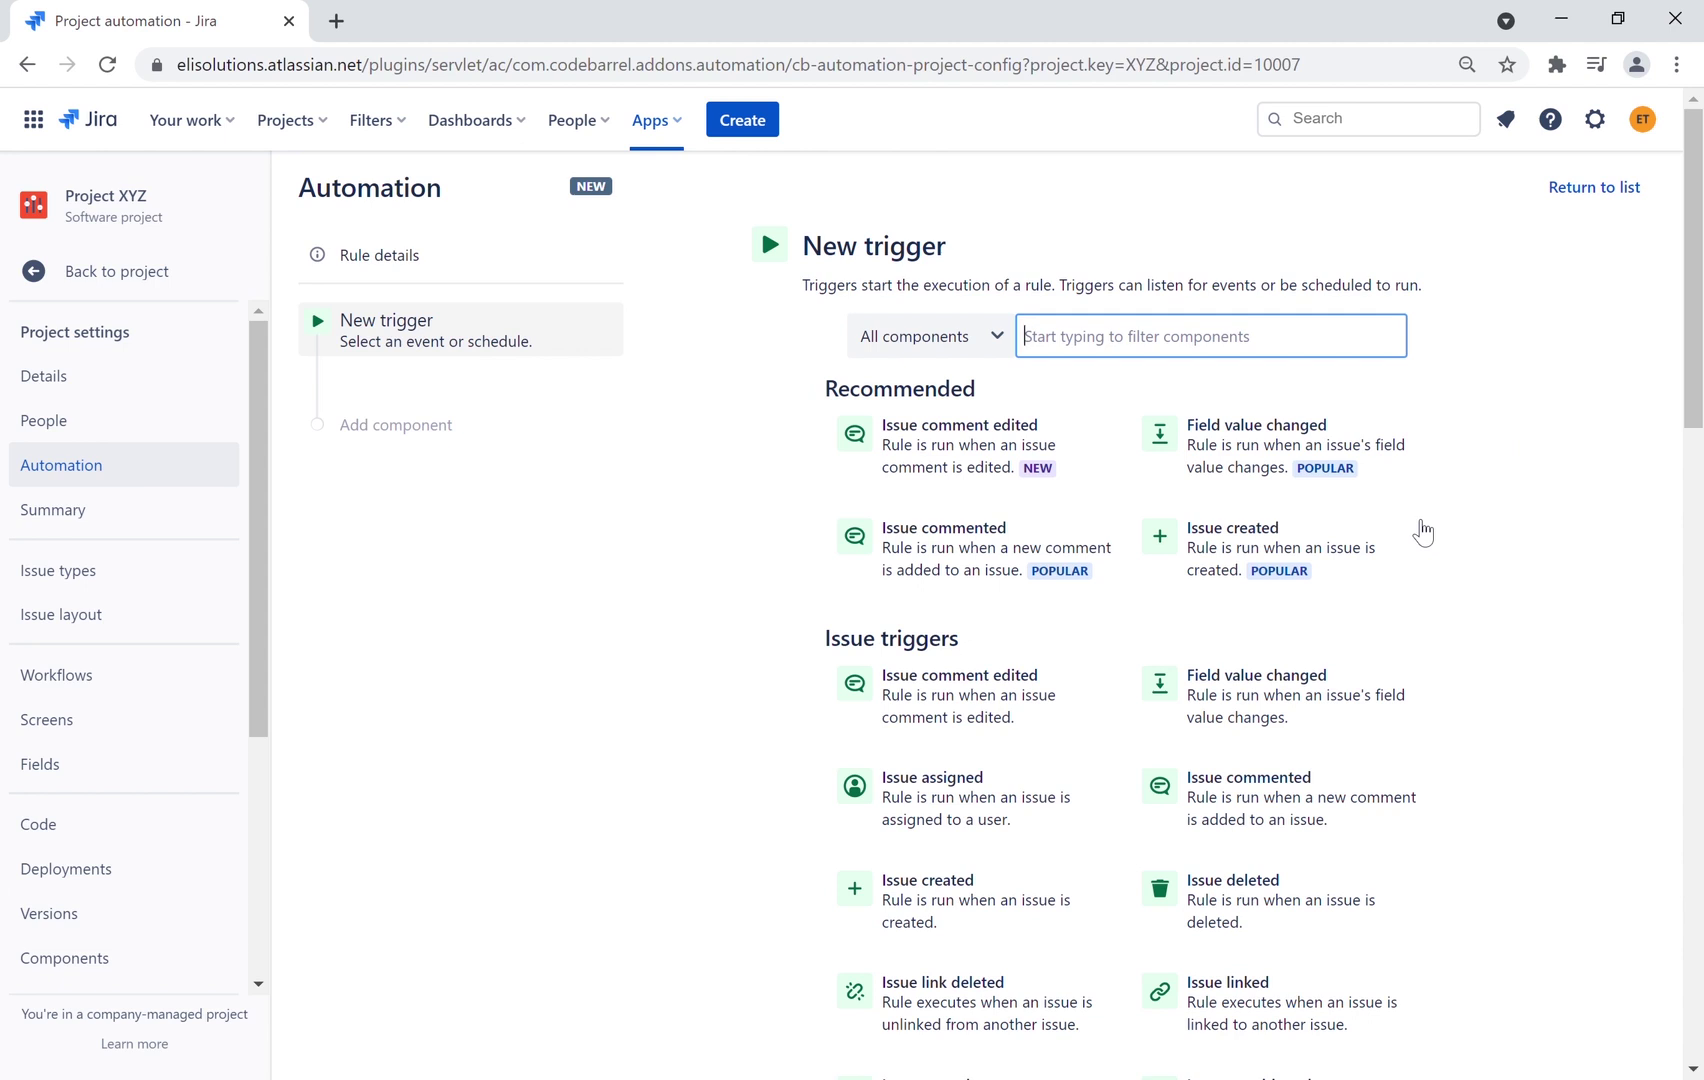
Choose Issue updated as the new rule's trigger and save it
text(issue up)
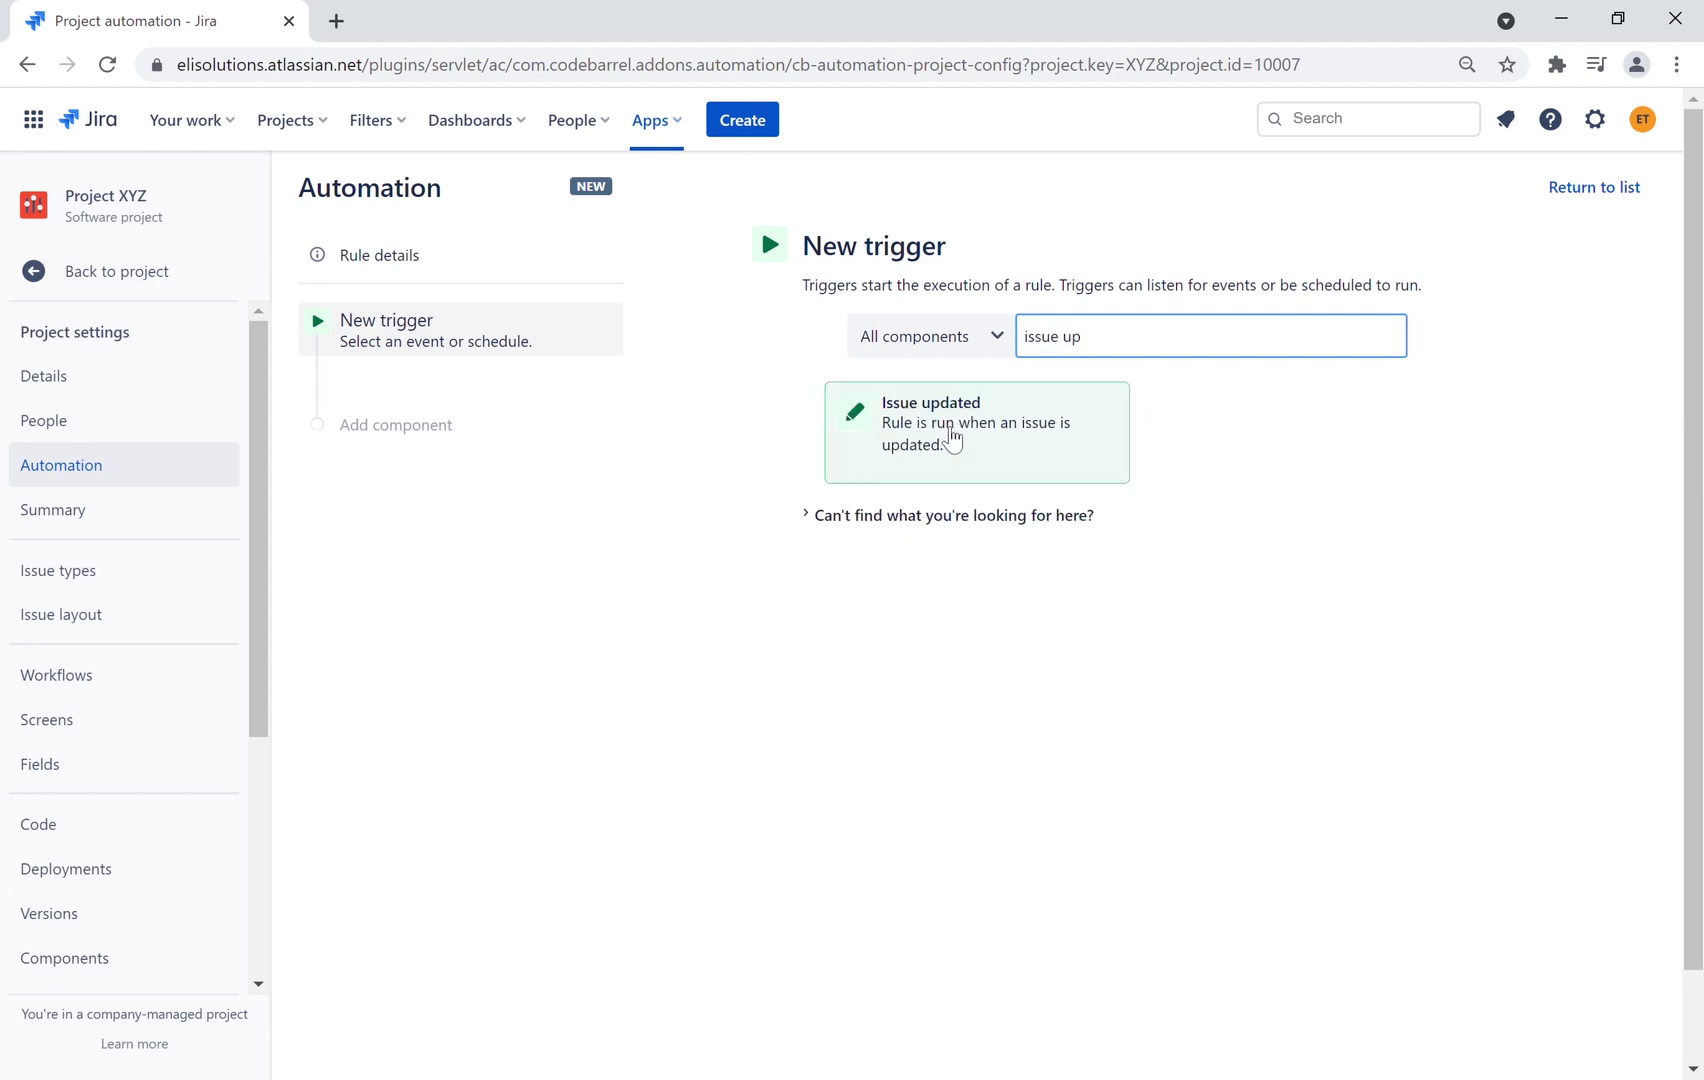
click(951, 441)
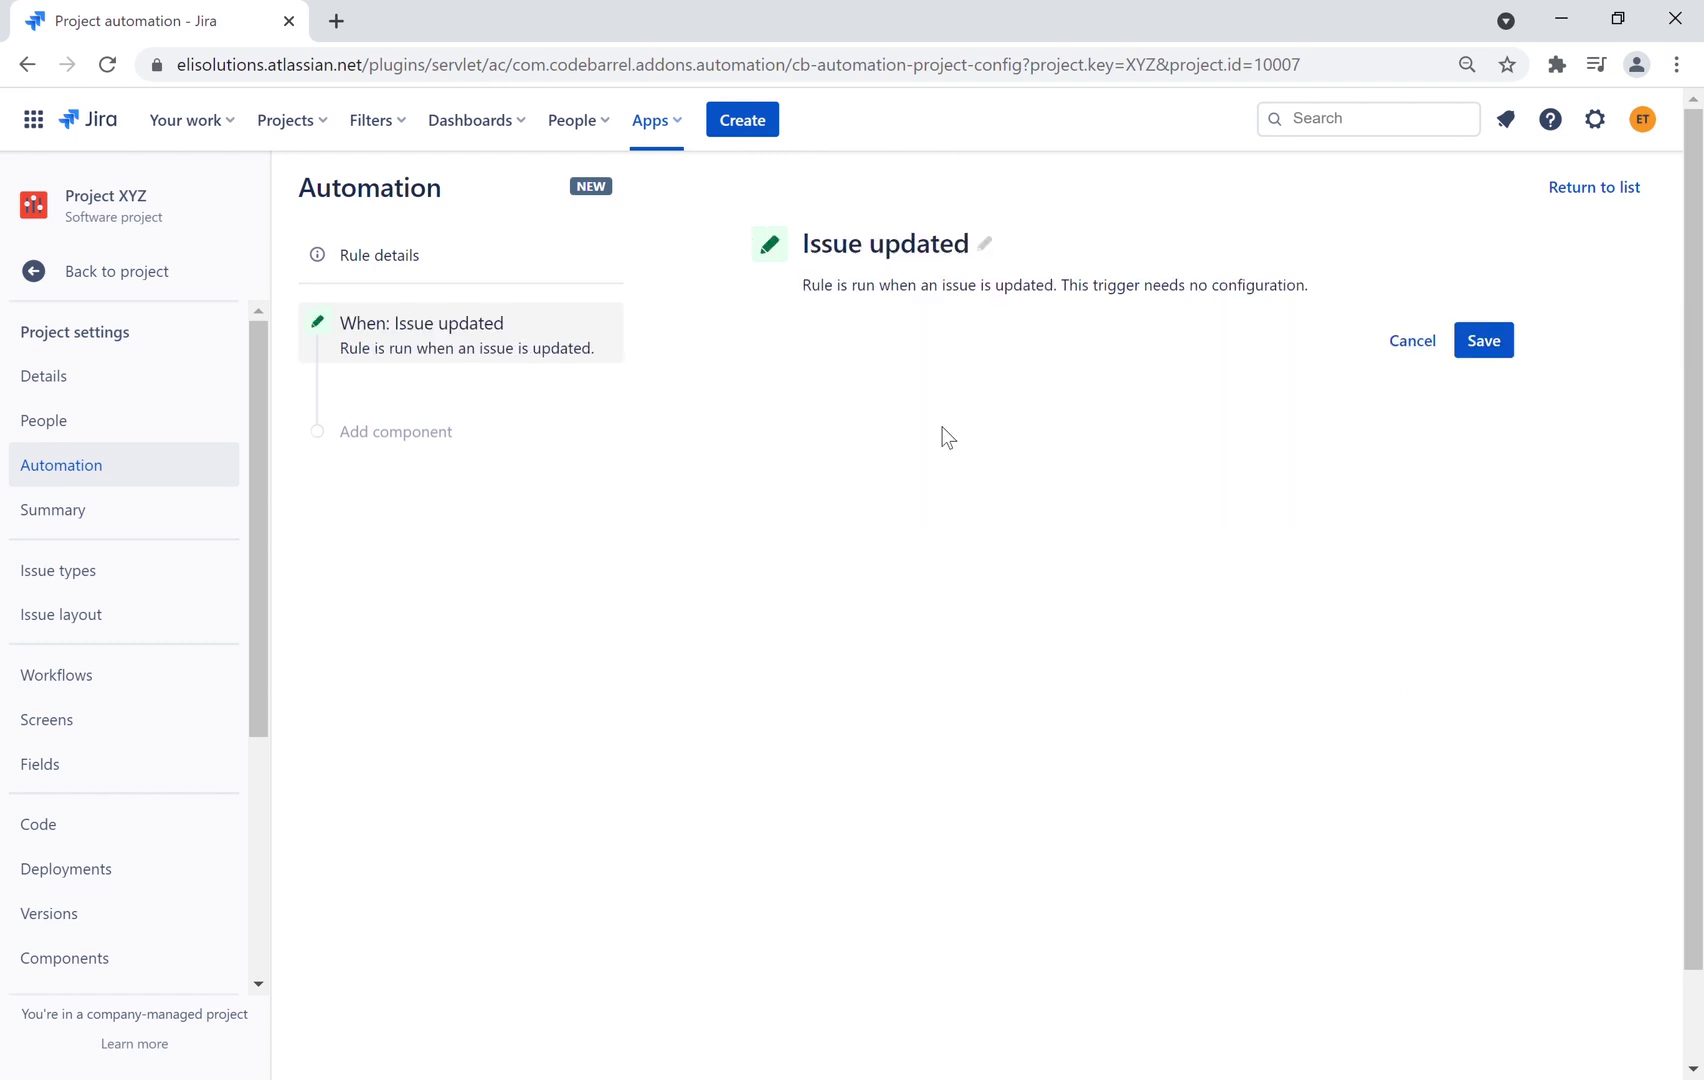
click(1508, 357)
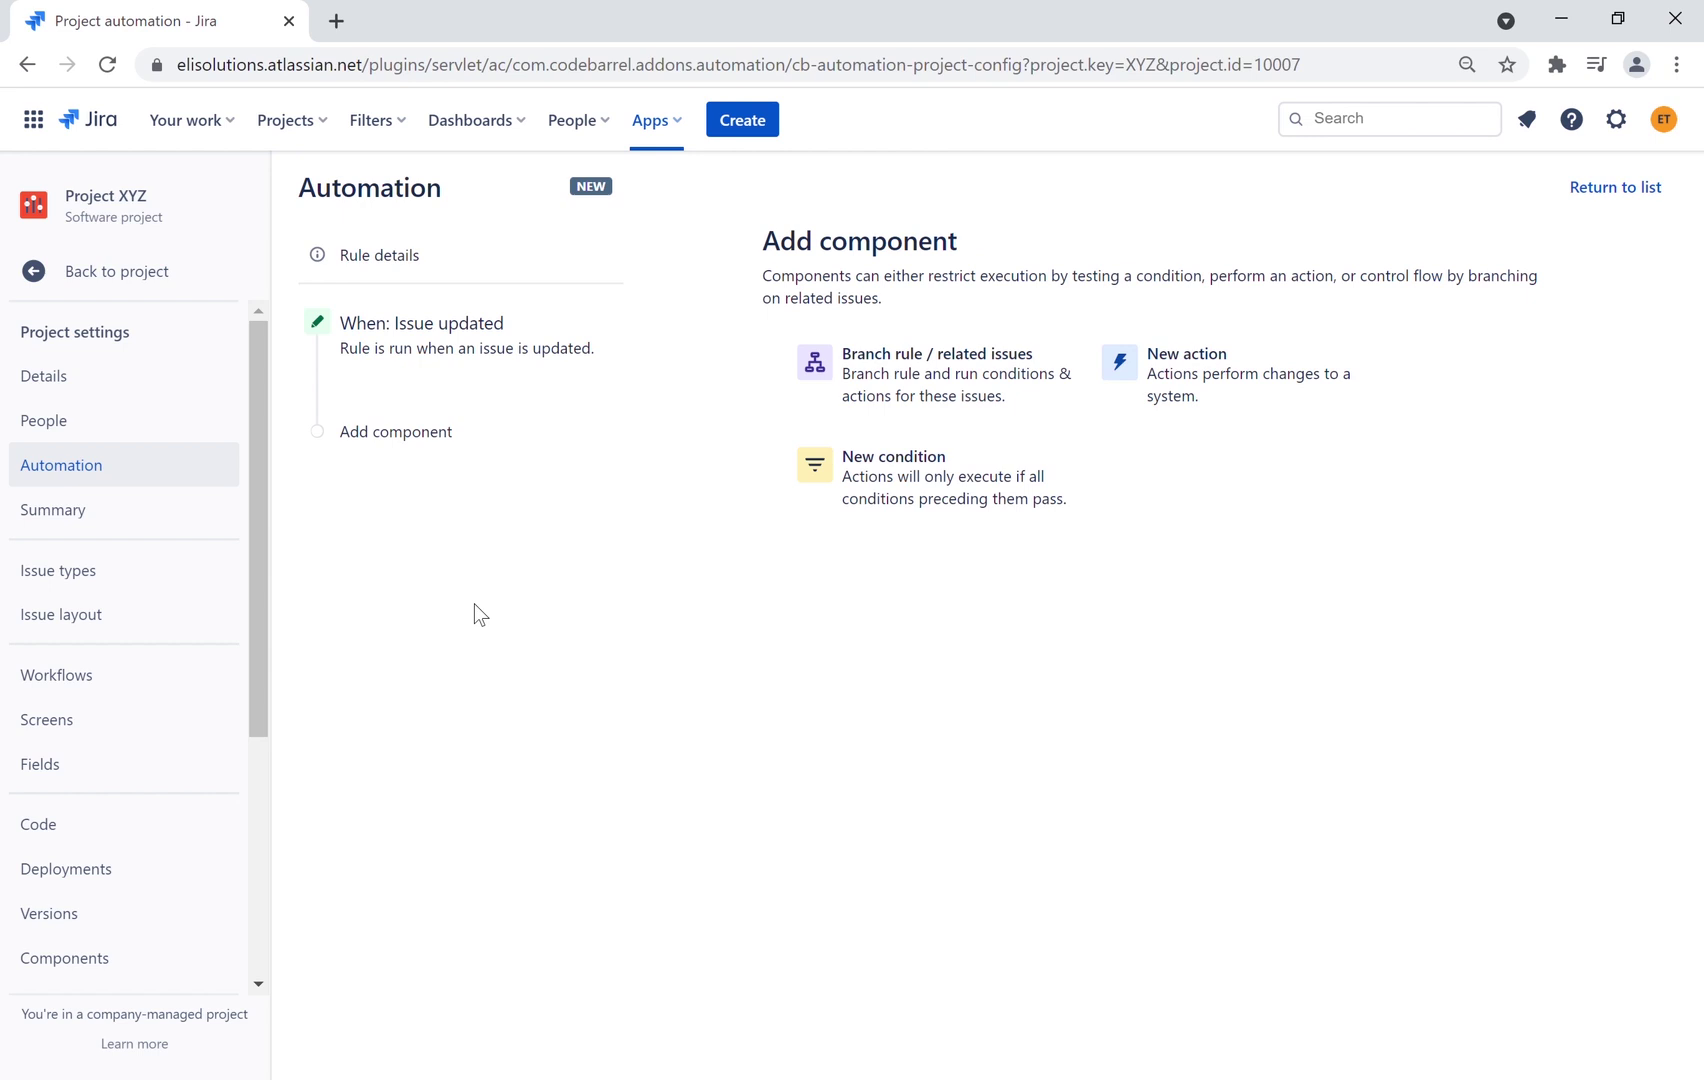
Add an Issue fields condition requiring Issue Type equals Story, and save it
click(883, 492)
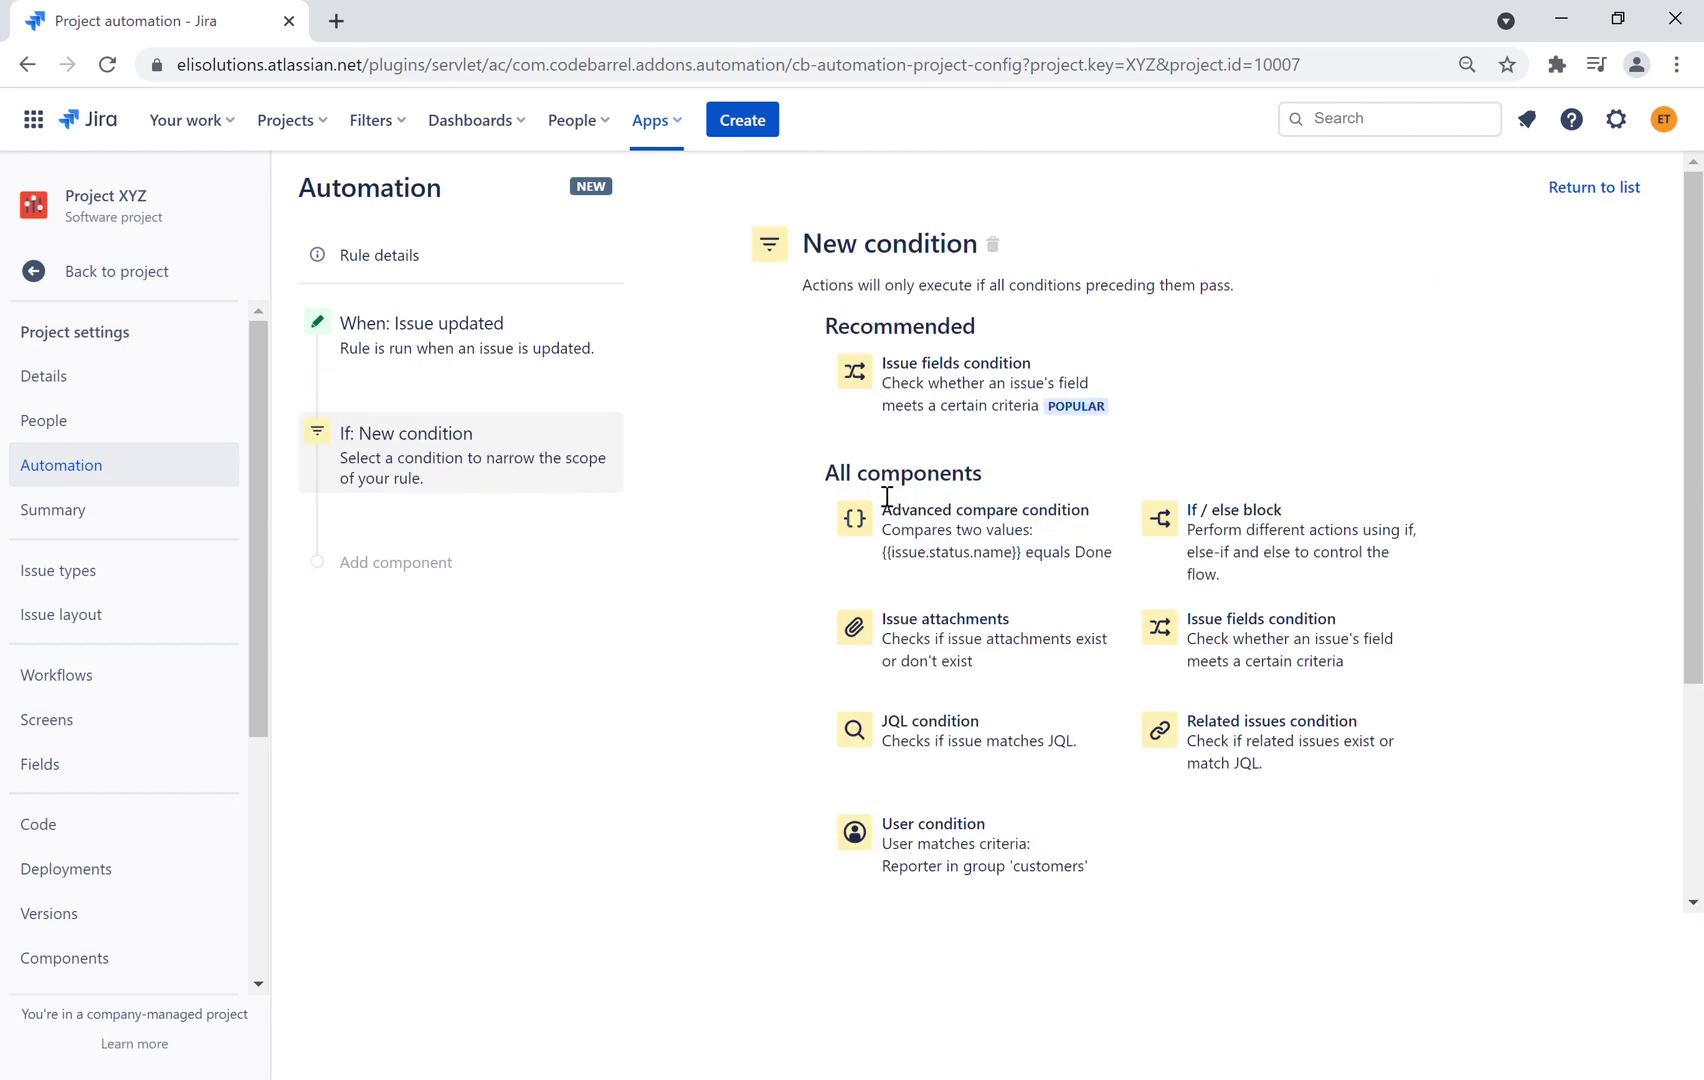
click(965, 395)
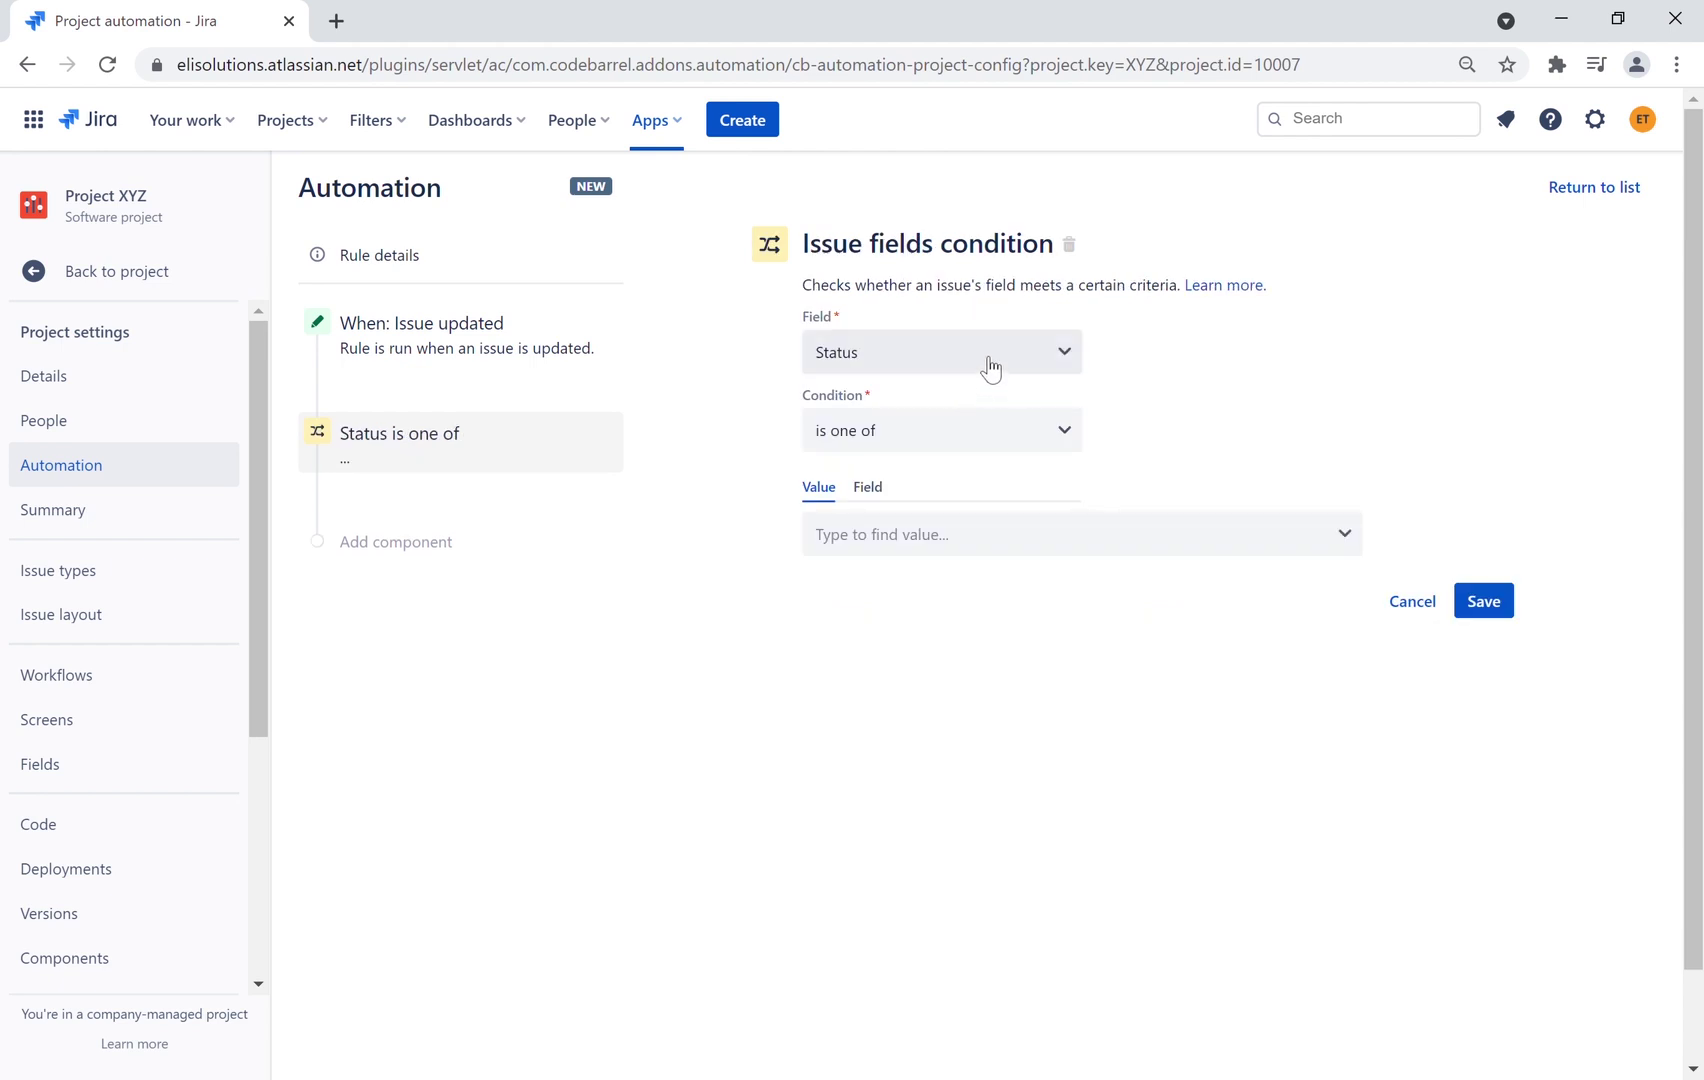
click(990, 368)
click(891, 658)
click(960, 534)
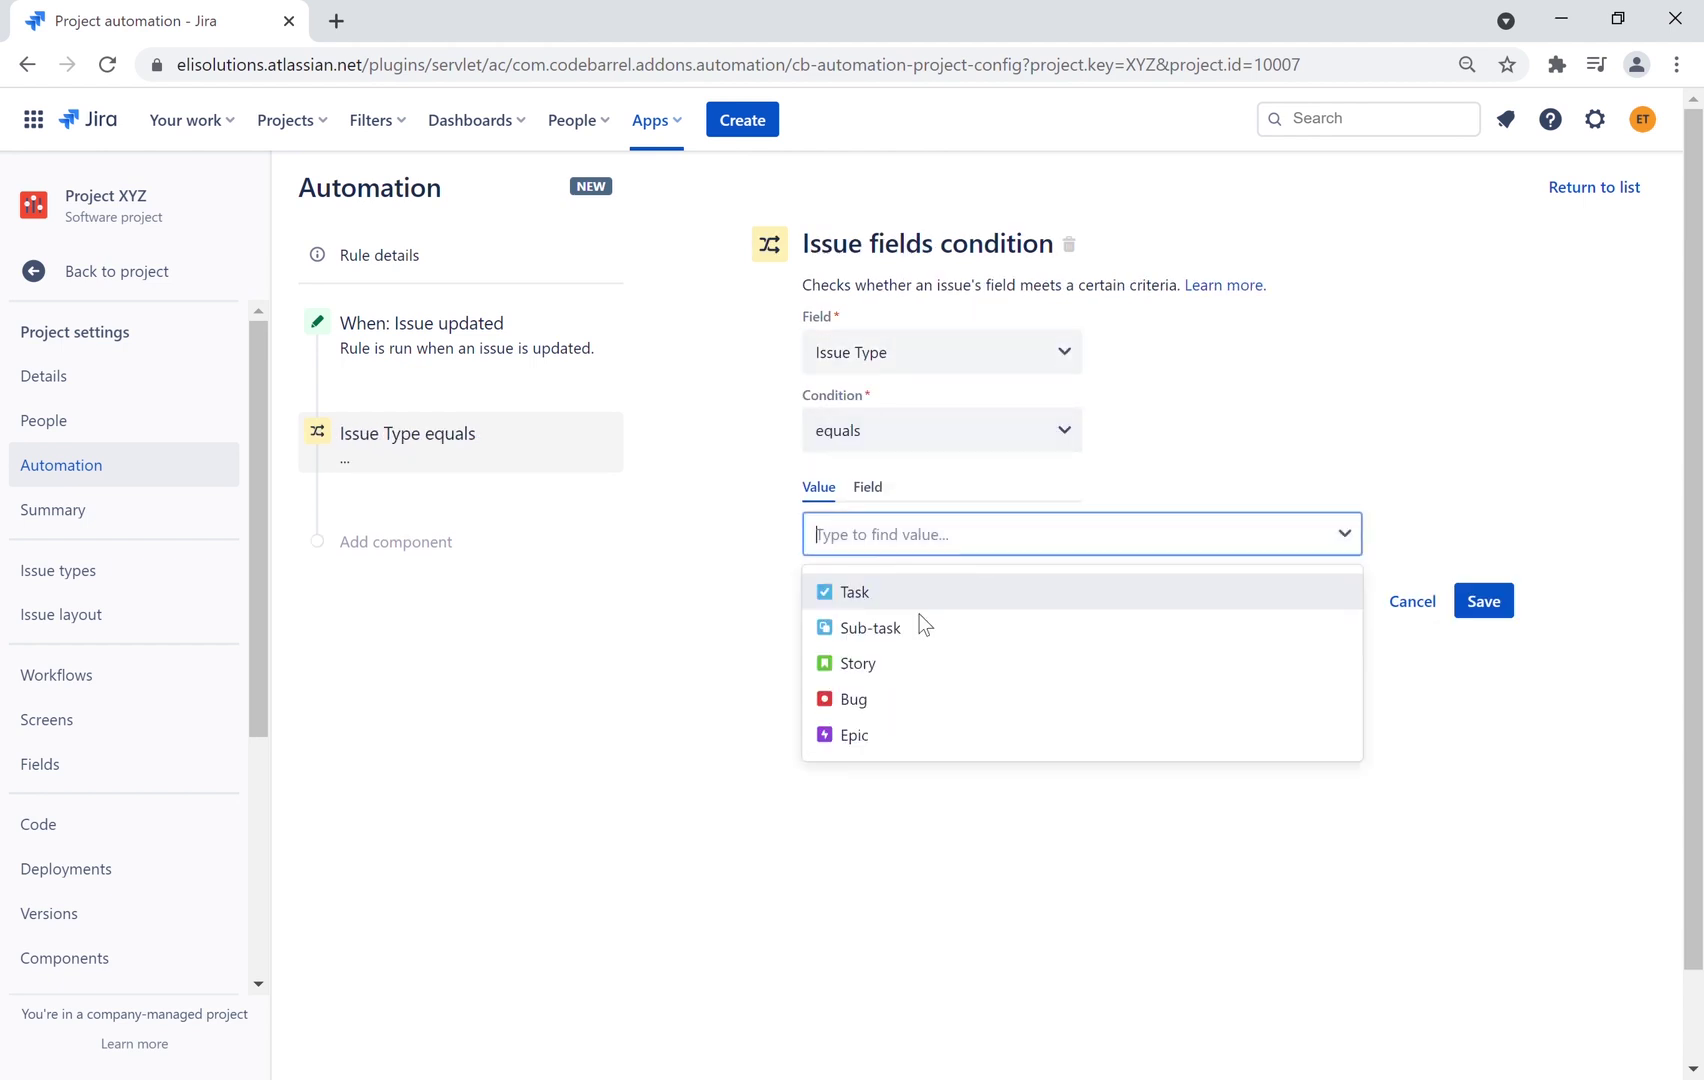
click(880, 663)
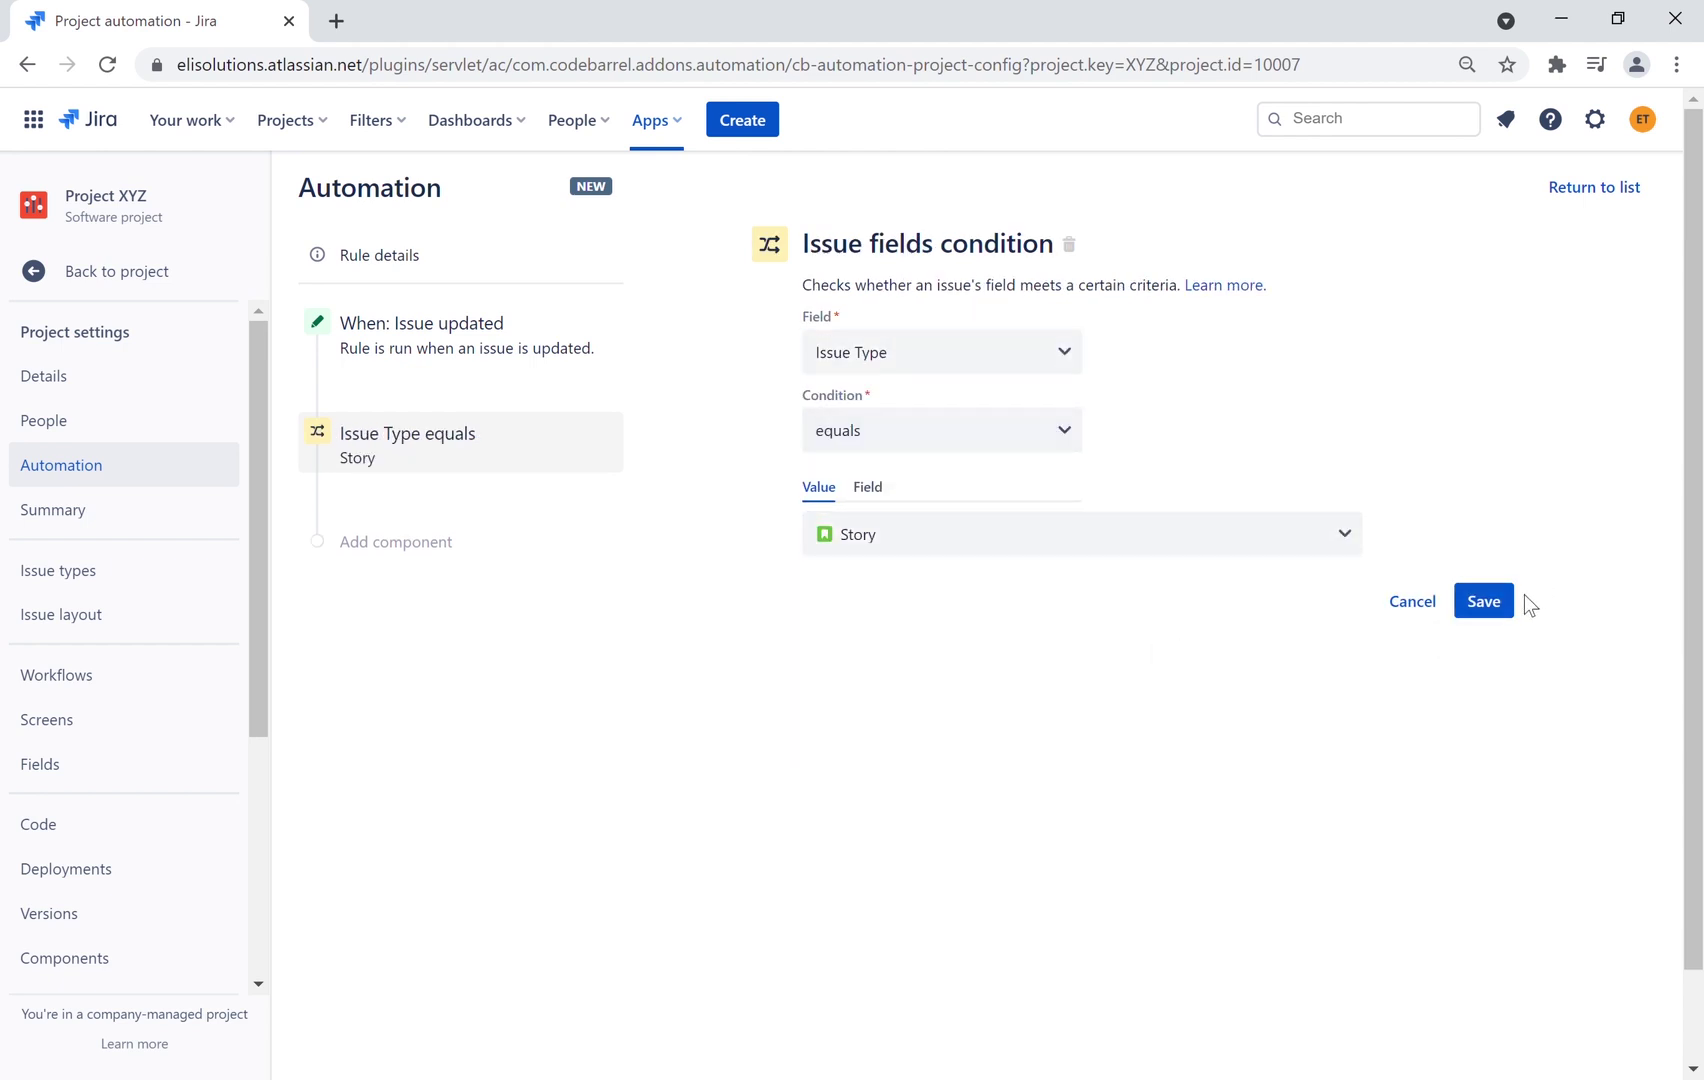
click(1486, 600)
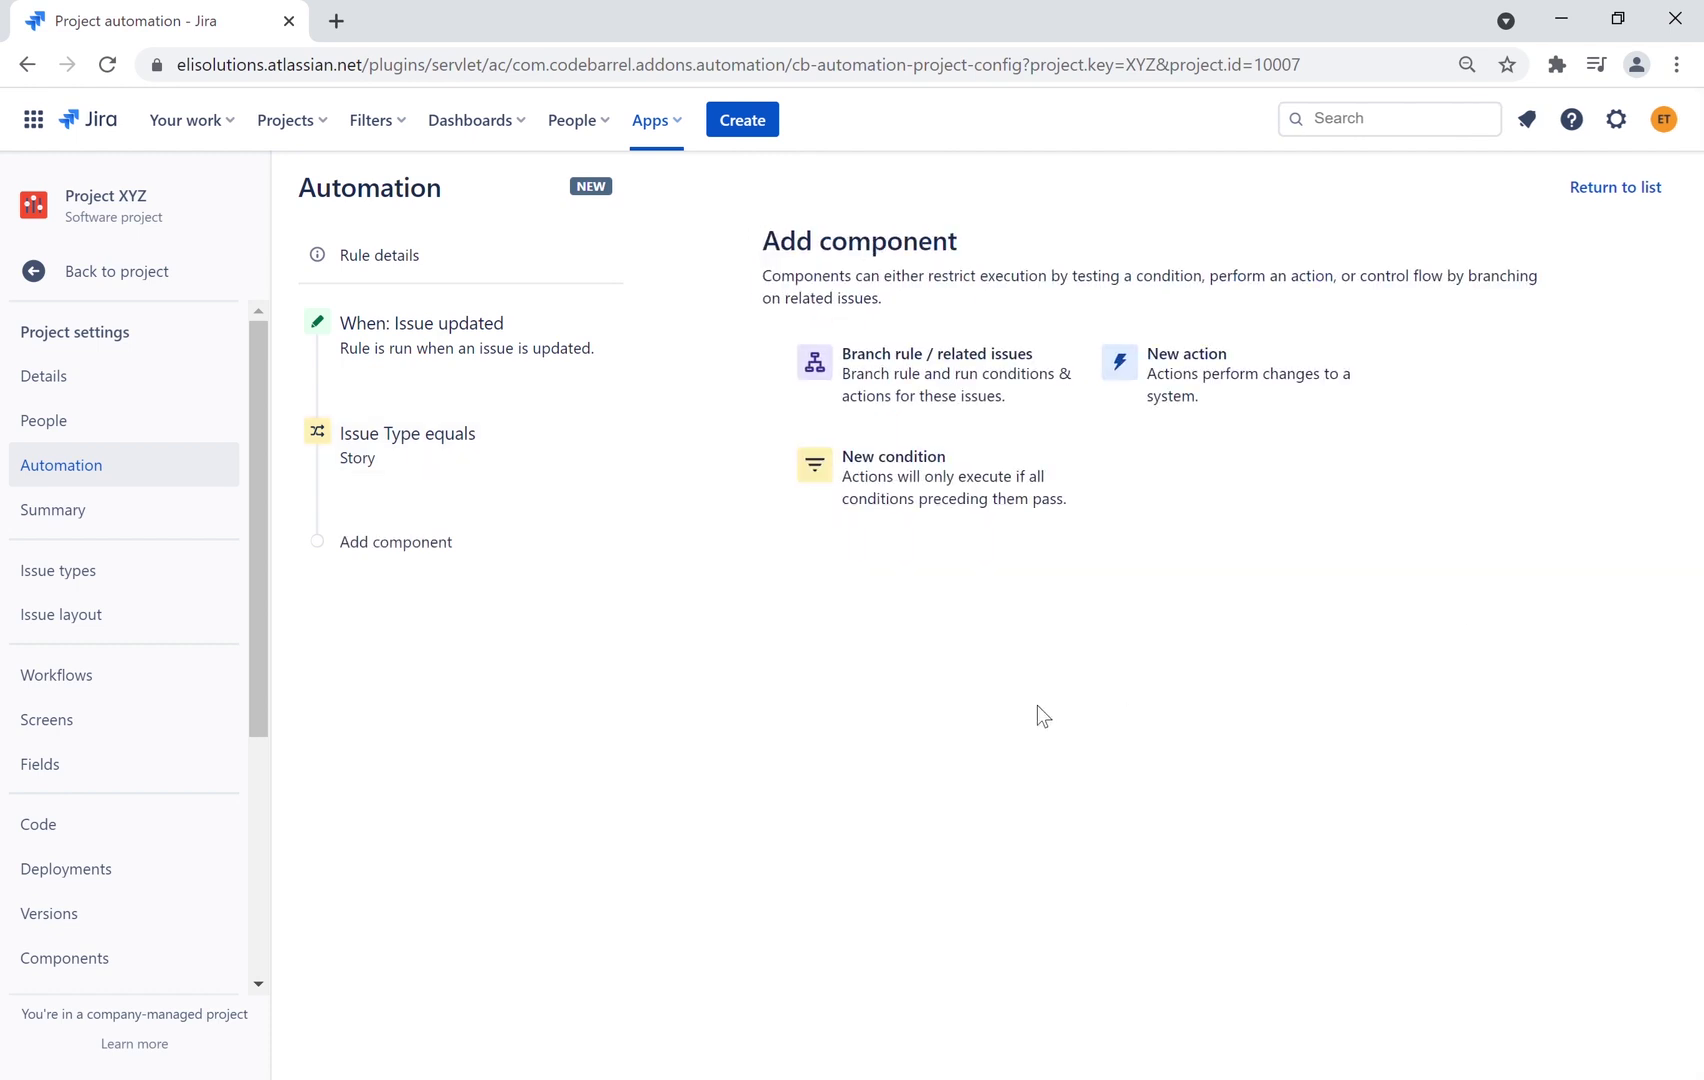
Add a related-issues branch for Epic (parent) after the issue type condition and save it
click(896, 404)
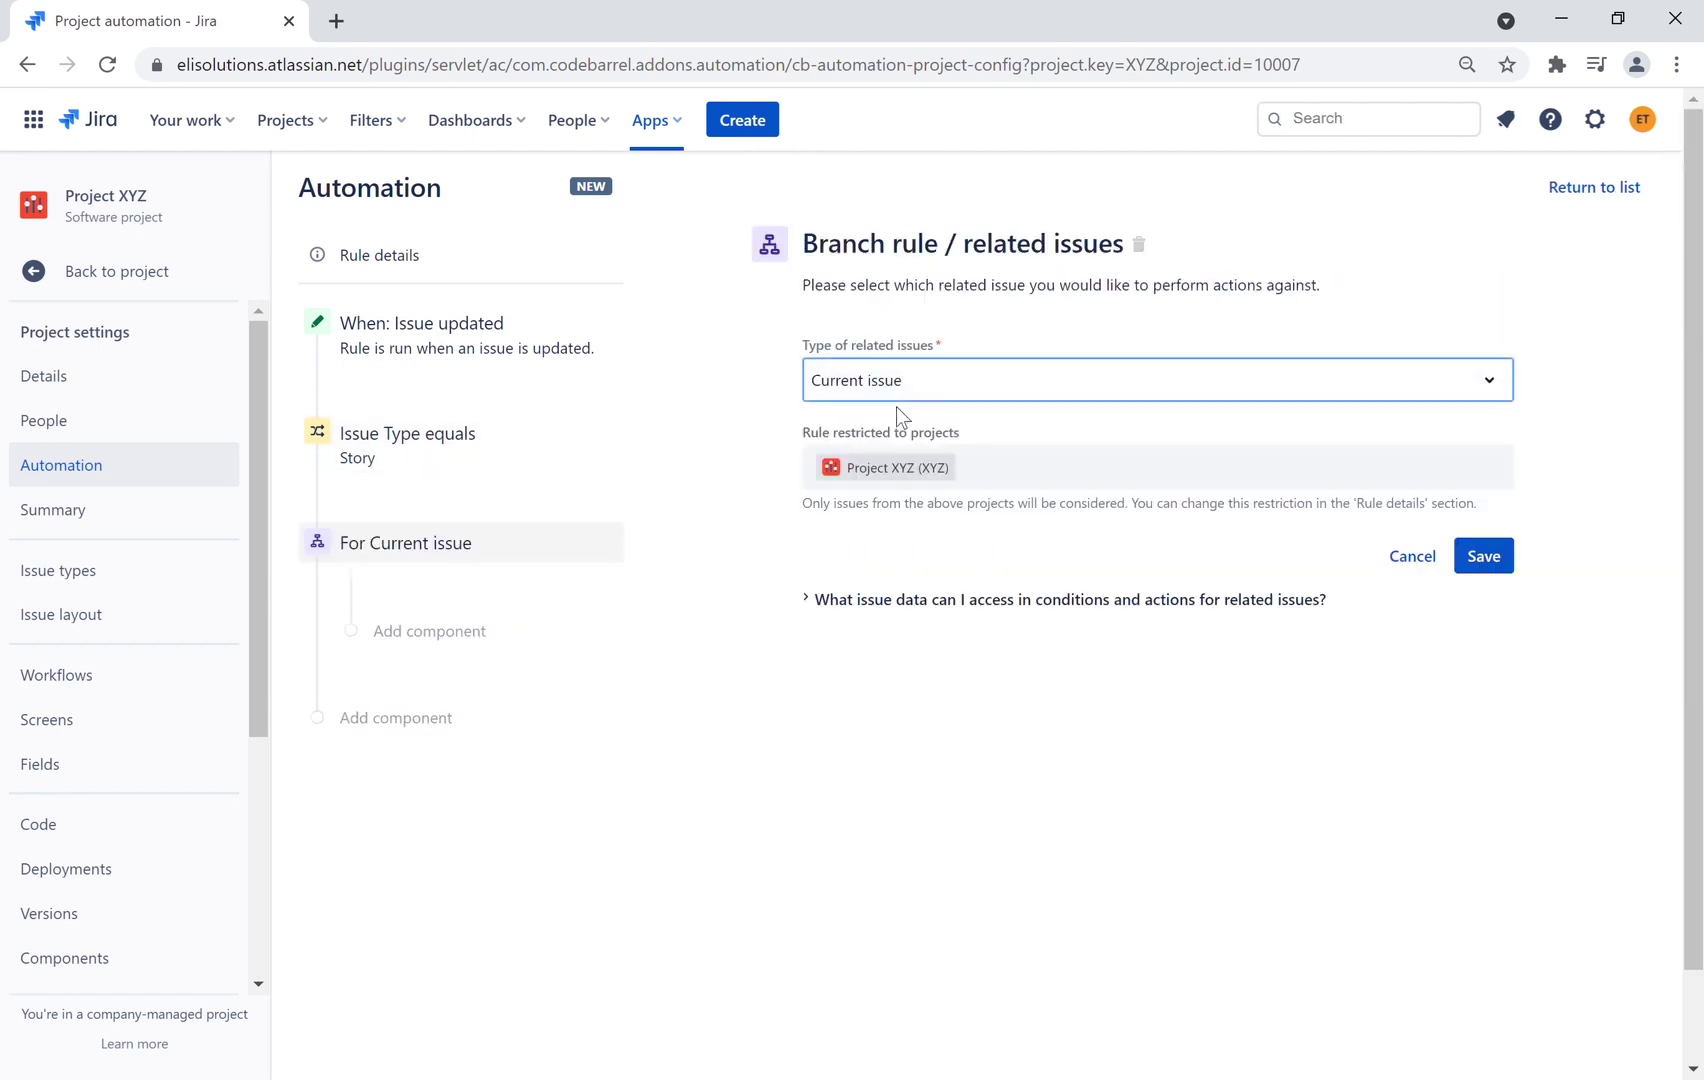
click(1100, 385)
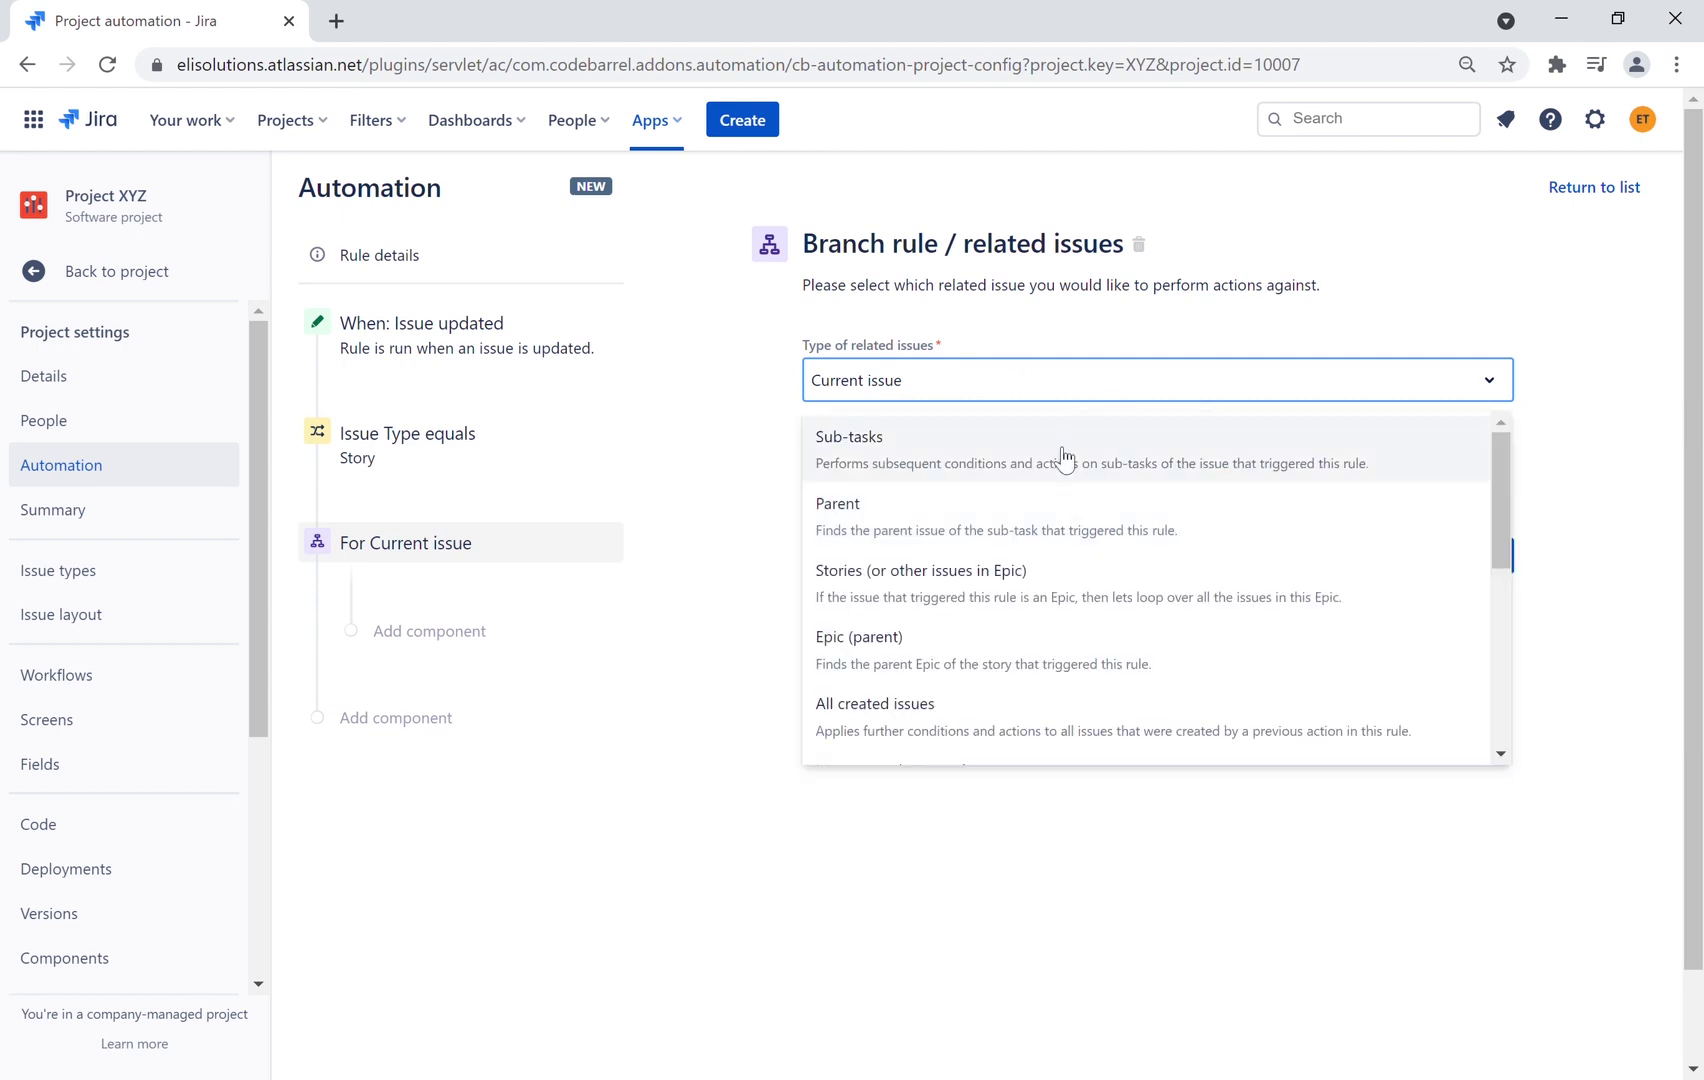
click(955, 650)
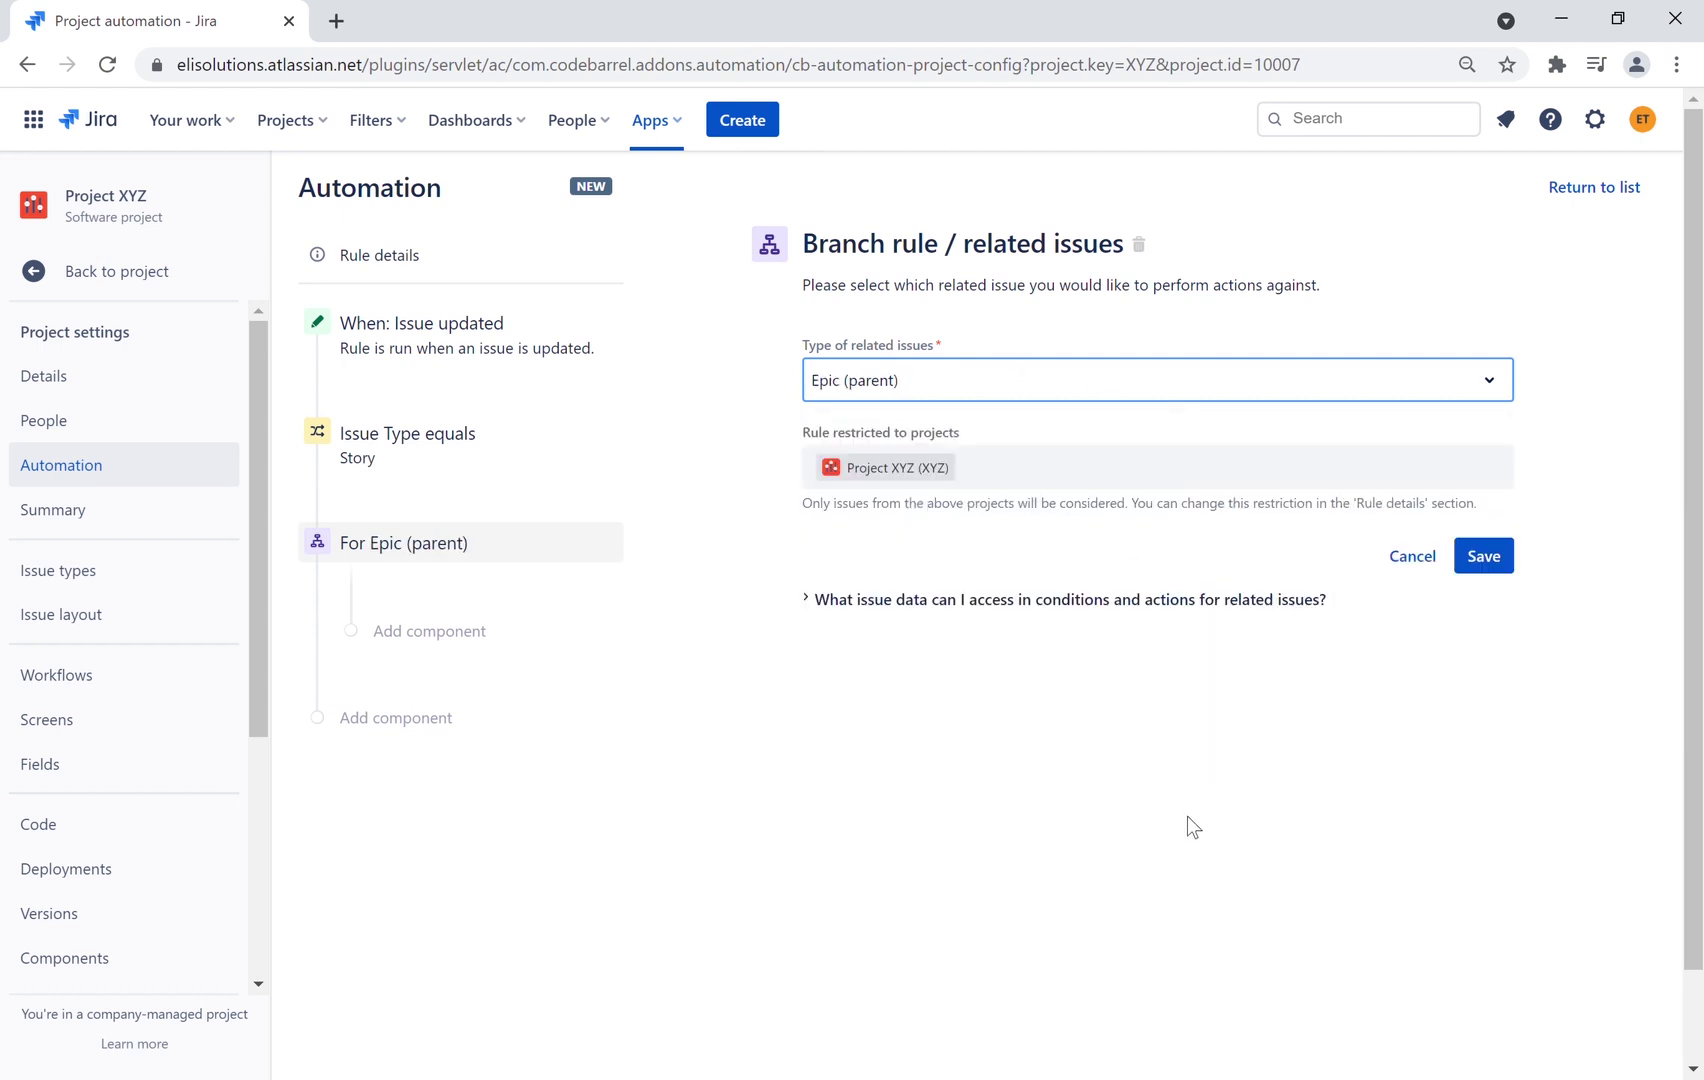
click(1500, 566)
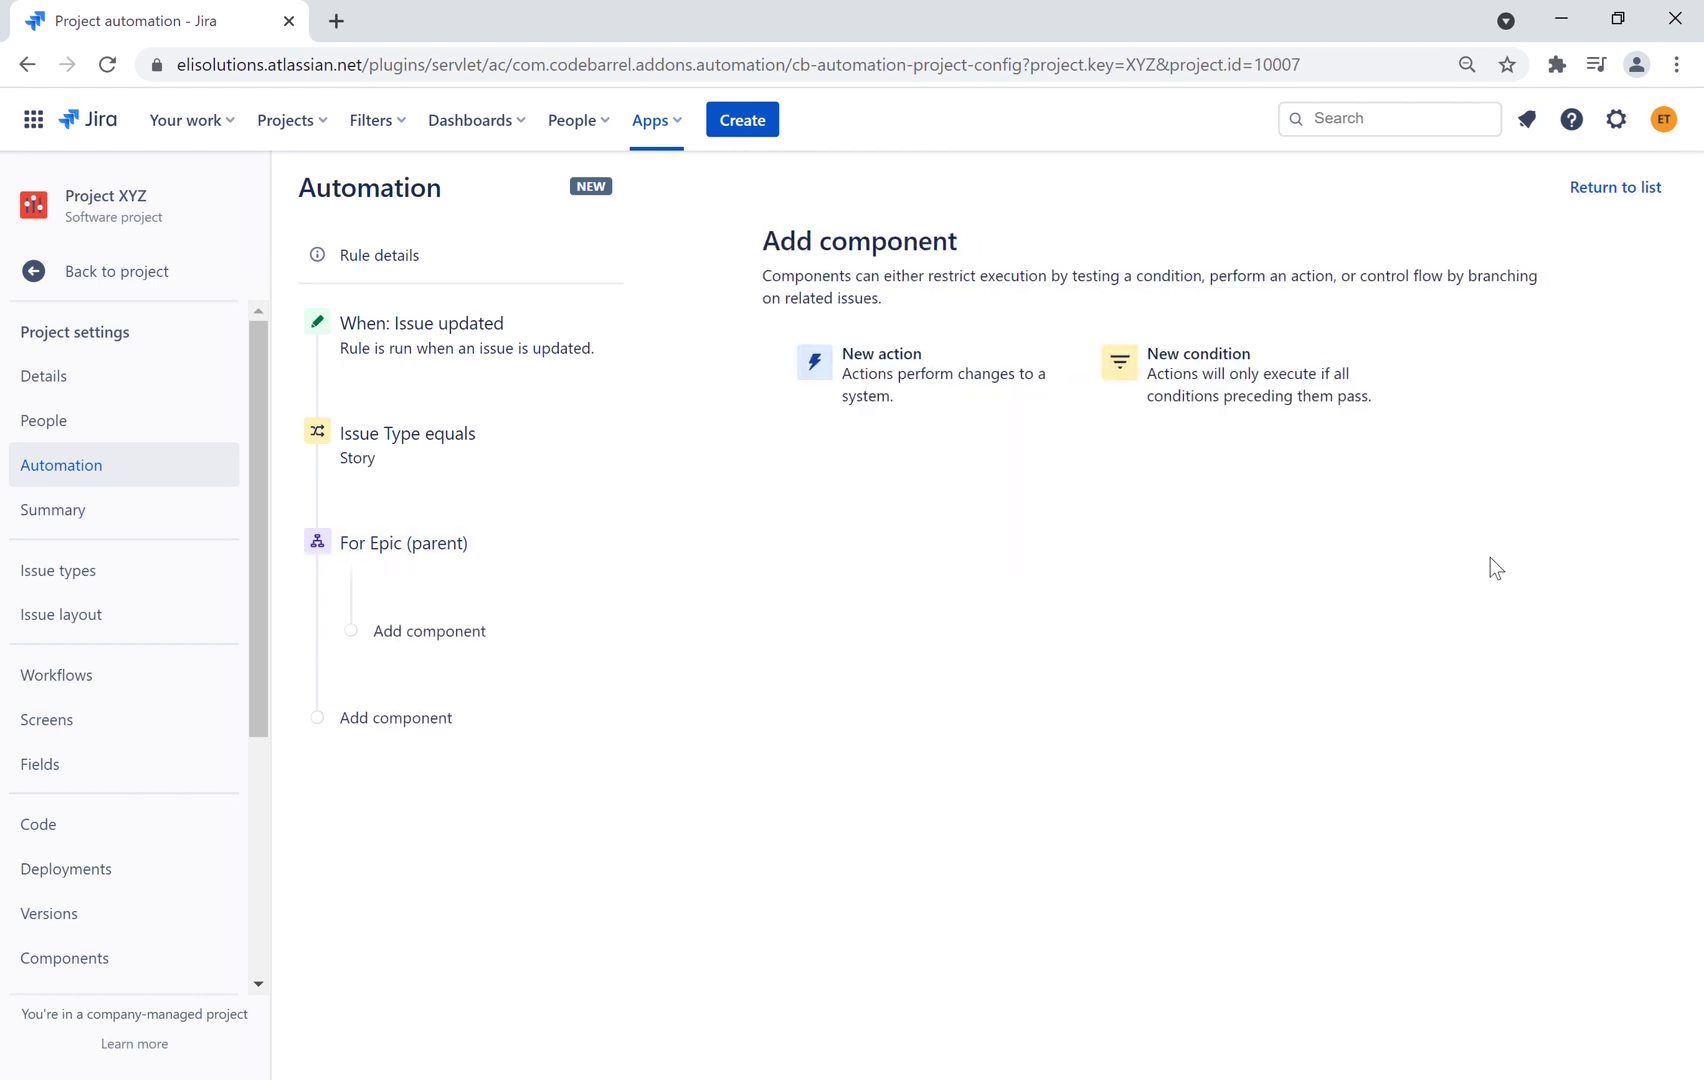
Add a Lookup issues action to the epic branch with the JQL issuetype in (story) and "Epic Link" = "{{issue.Epic Name}}", and save it
click(907, 390)
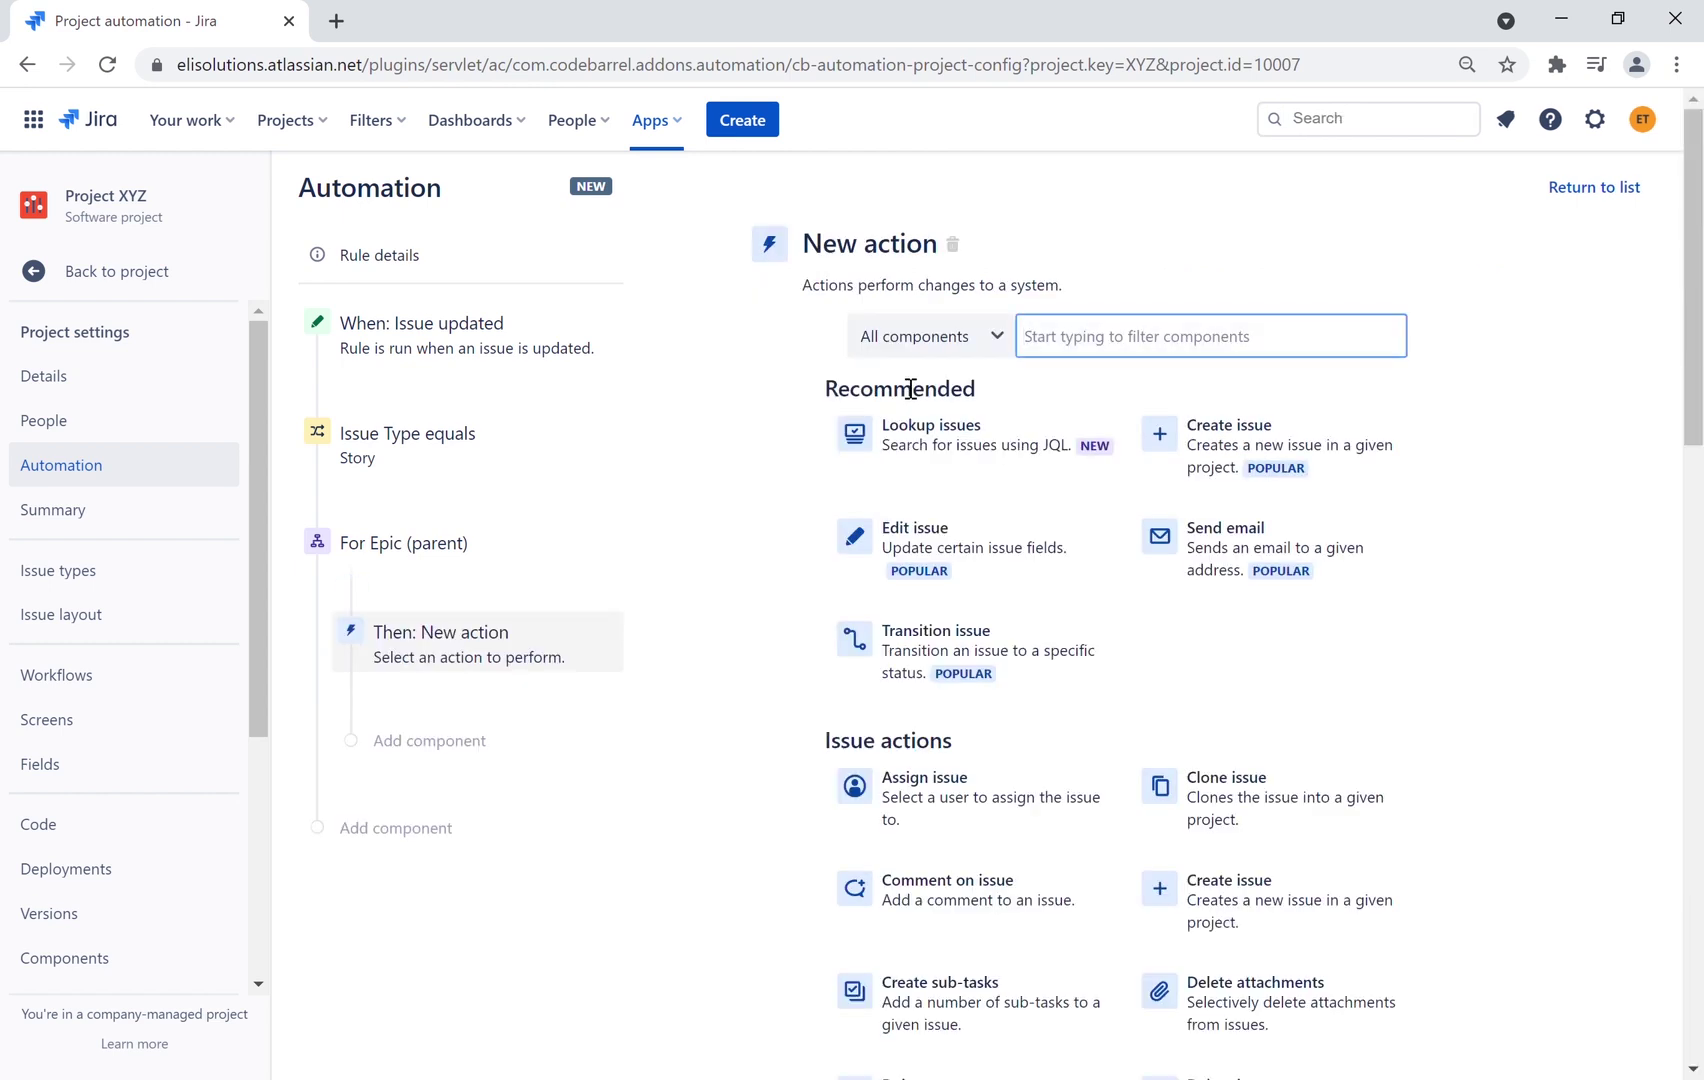
click(948, 441)
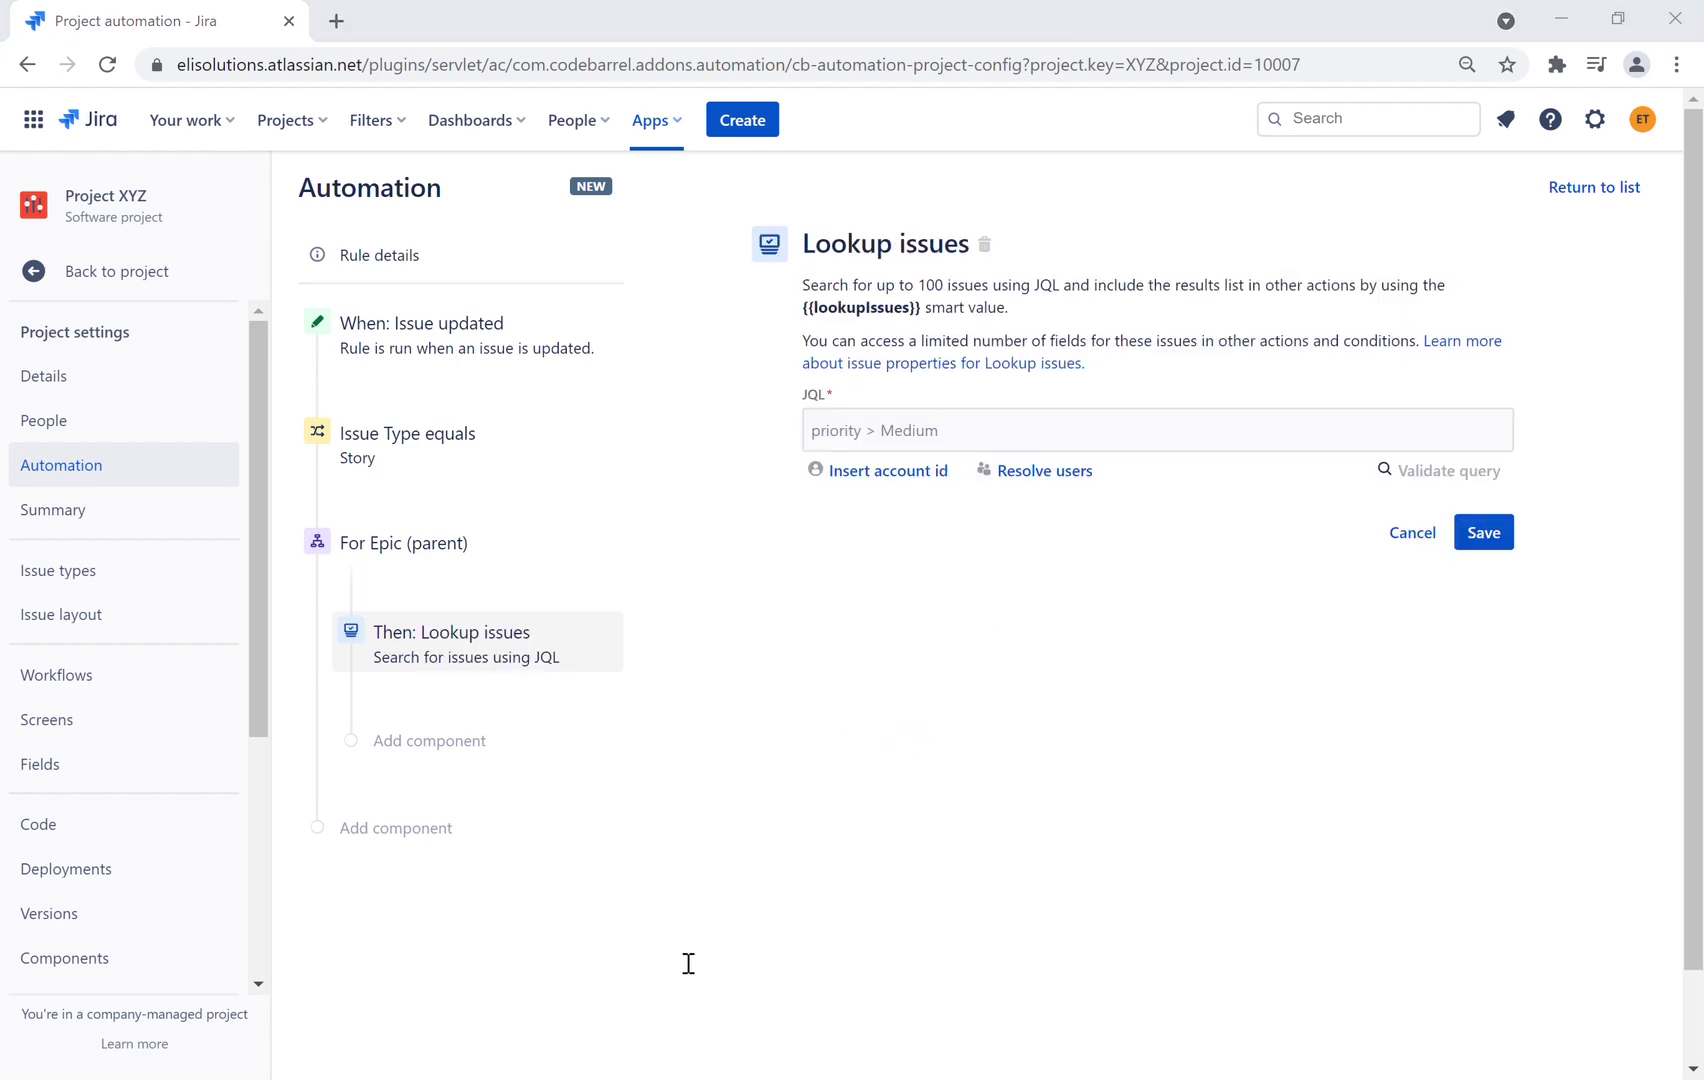
click(1019, 420)
text(issuetype in (story) and "Epic Link" = "{{issue.Epic Name}}")
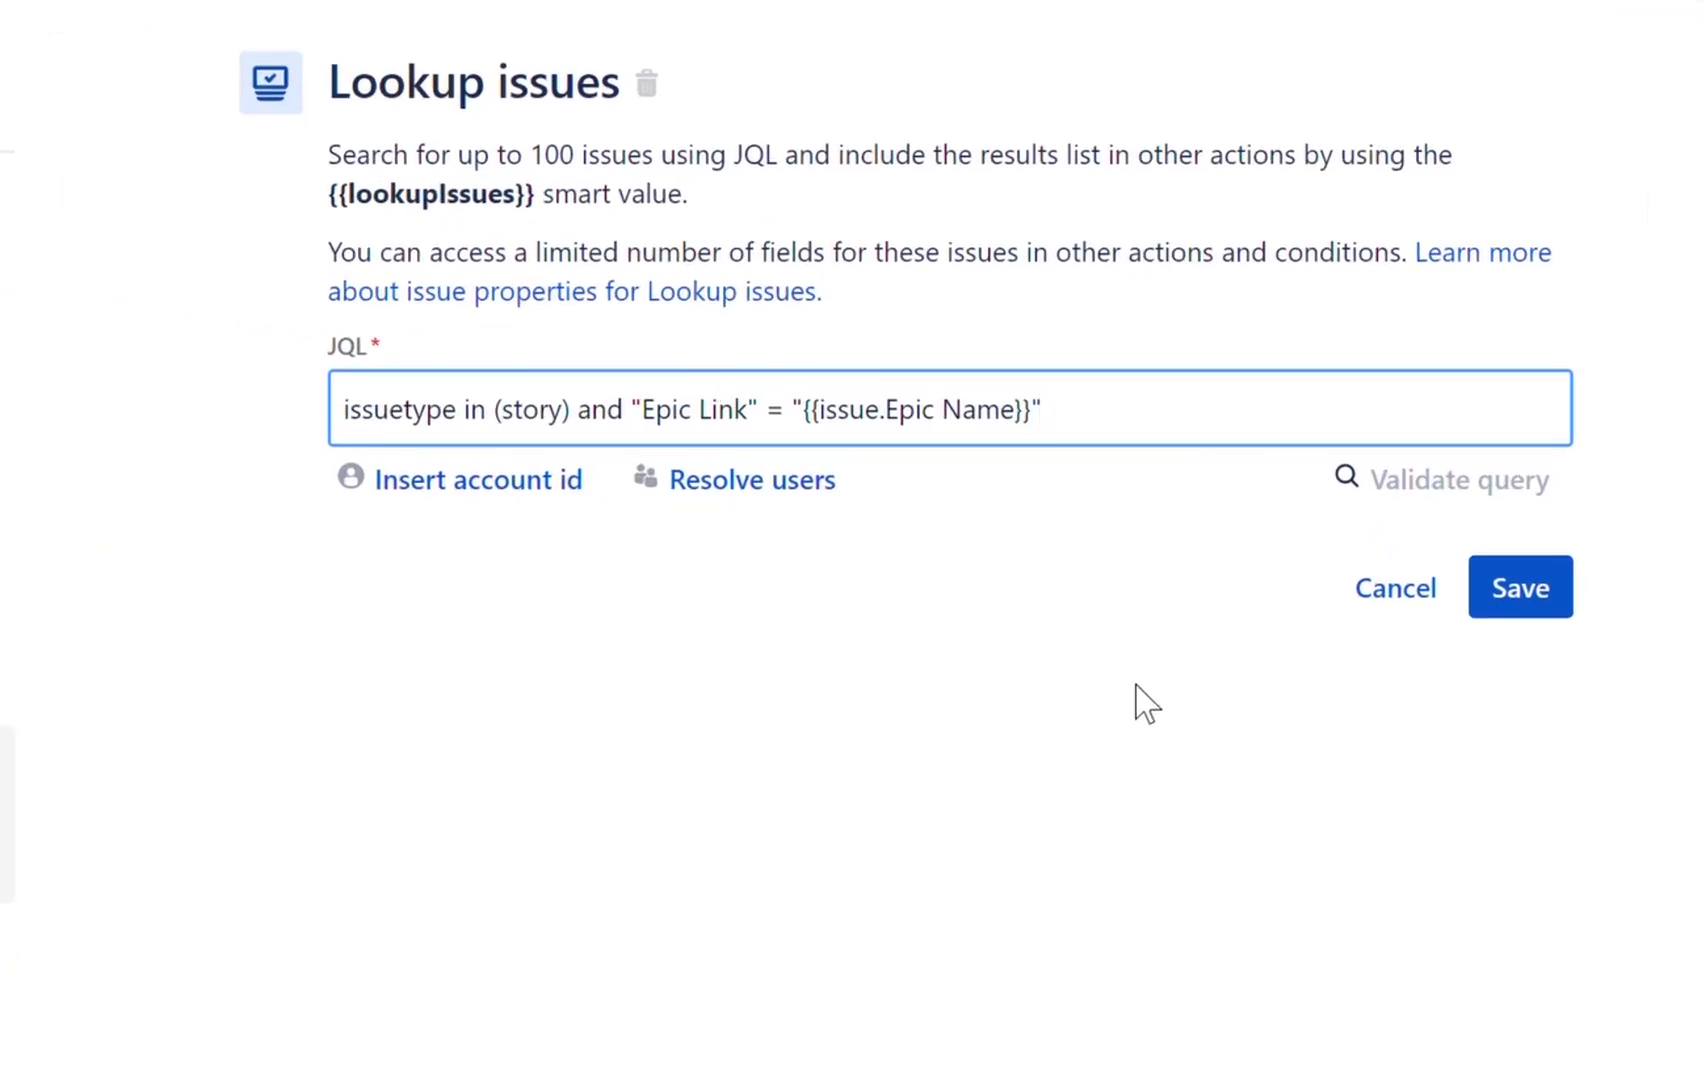
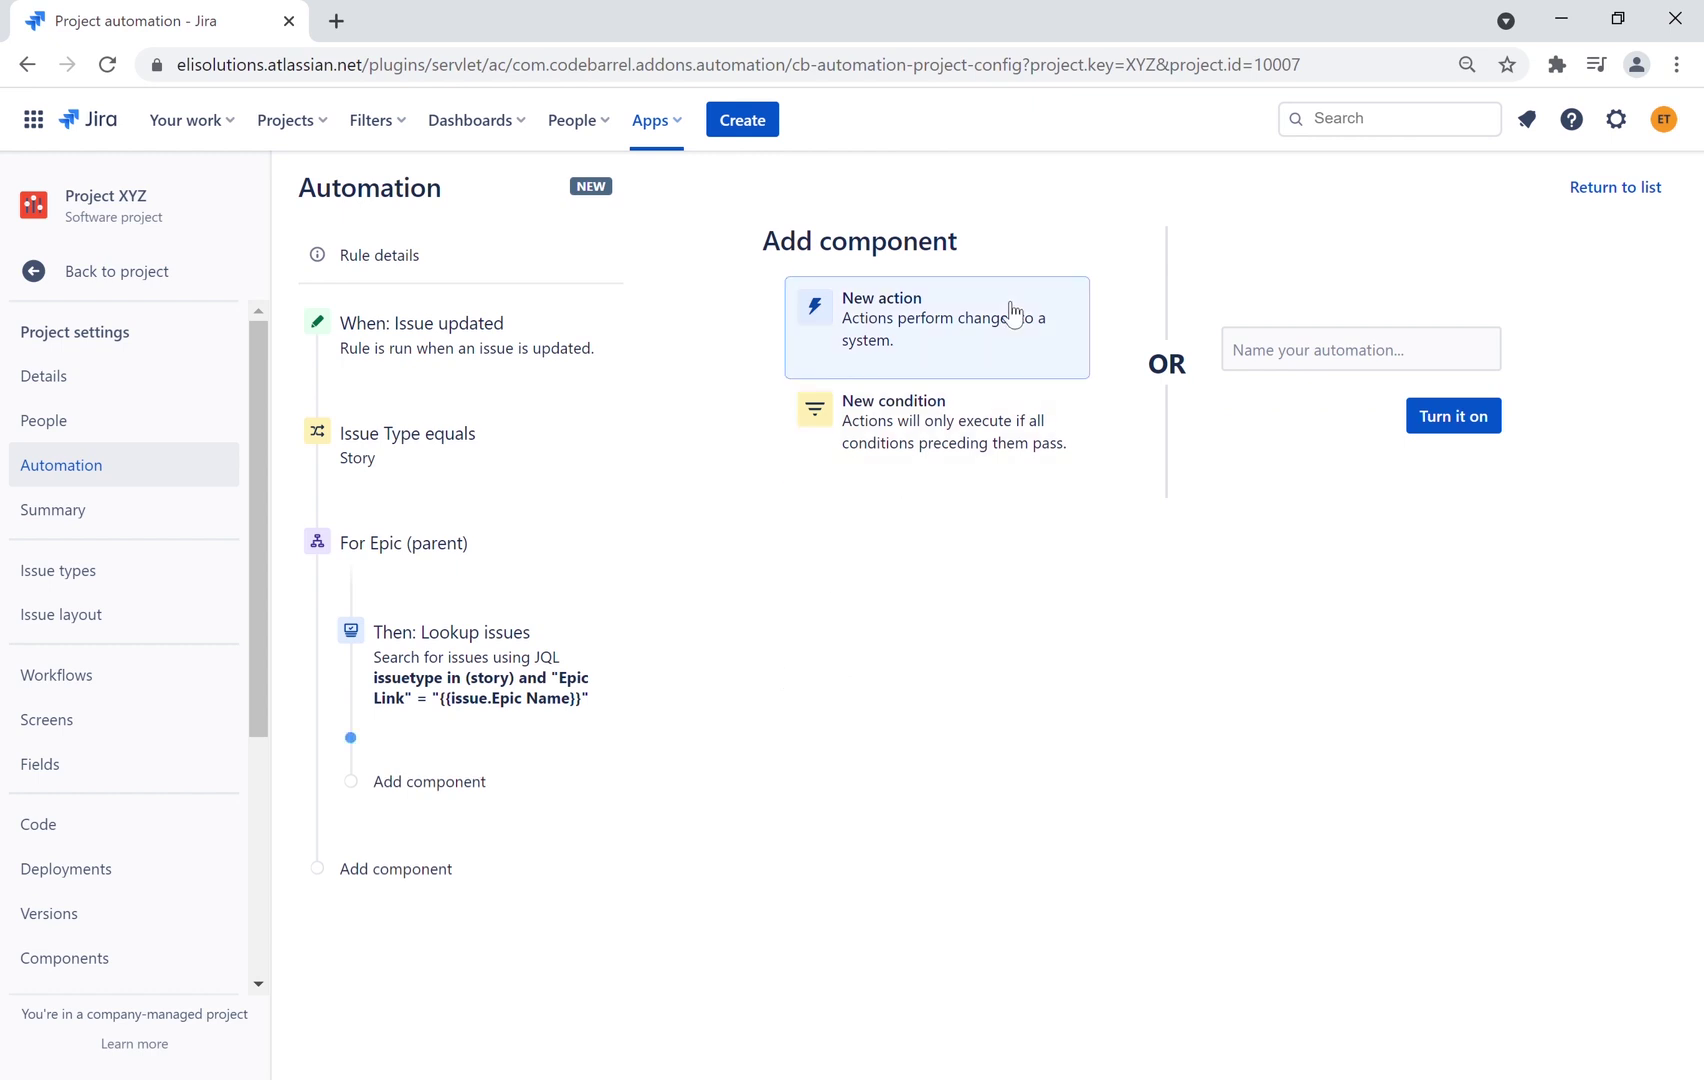
Add an Edit issue action to the epic branch that sets Story Points to {{lookupIssues.Story Points.sum}}, and save it
click(899, 307)
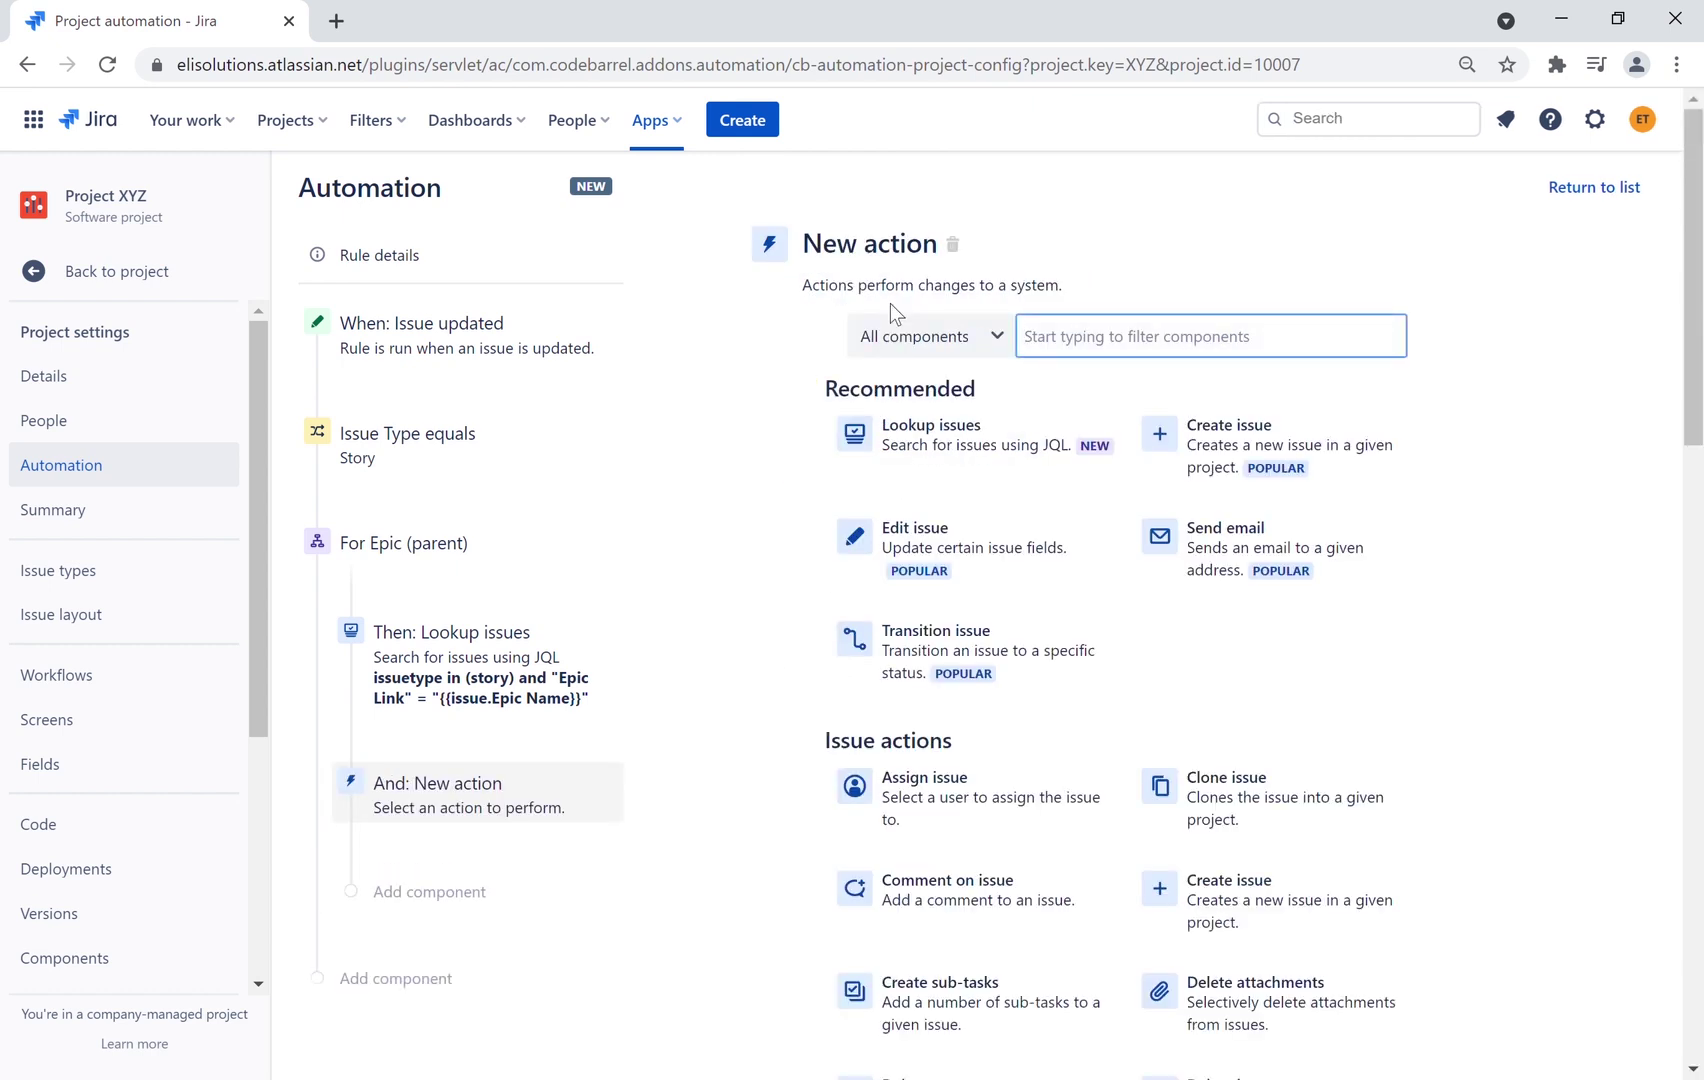
click(941, 551)
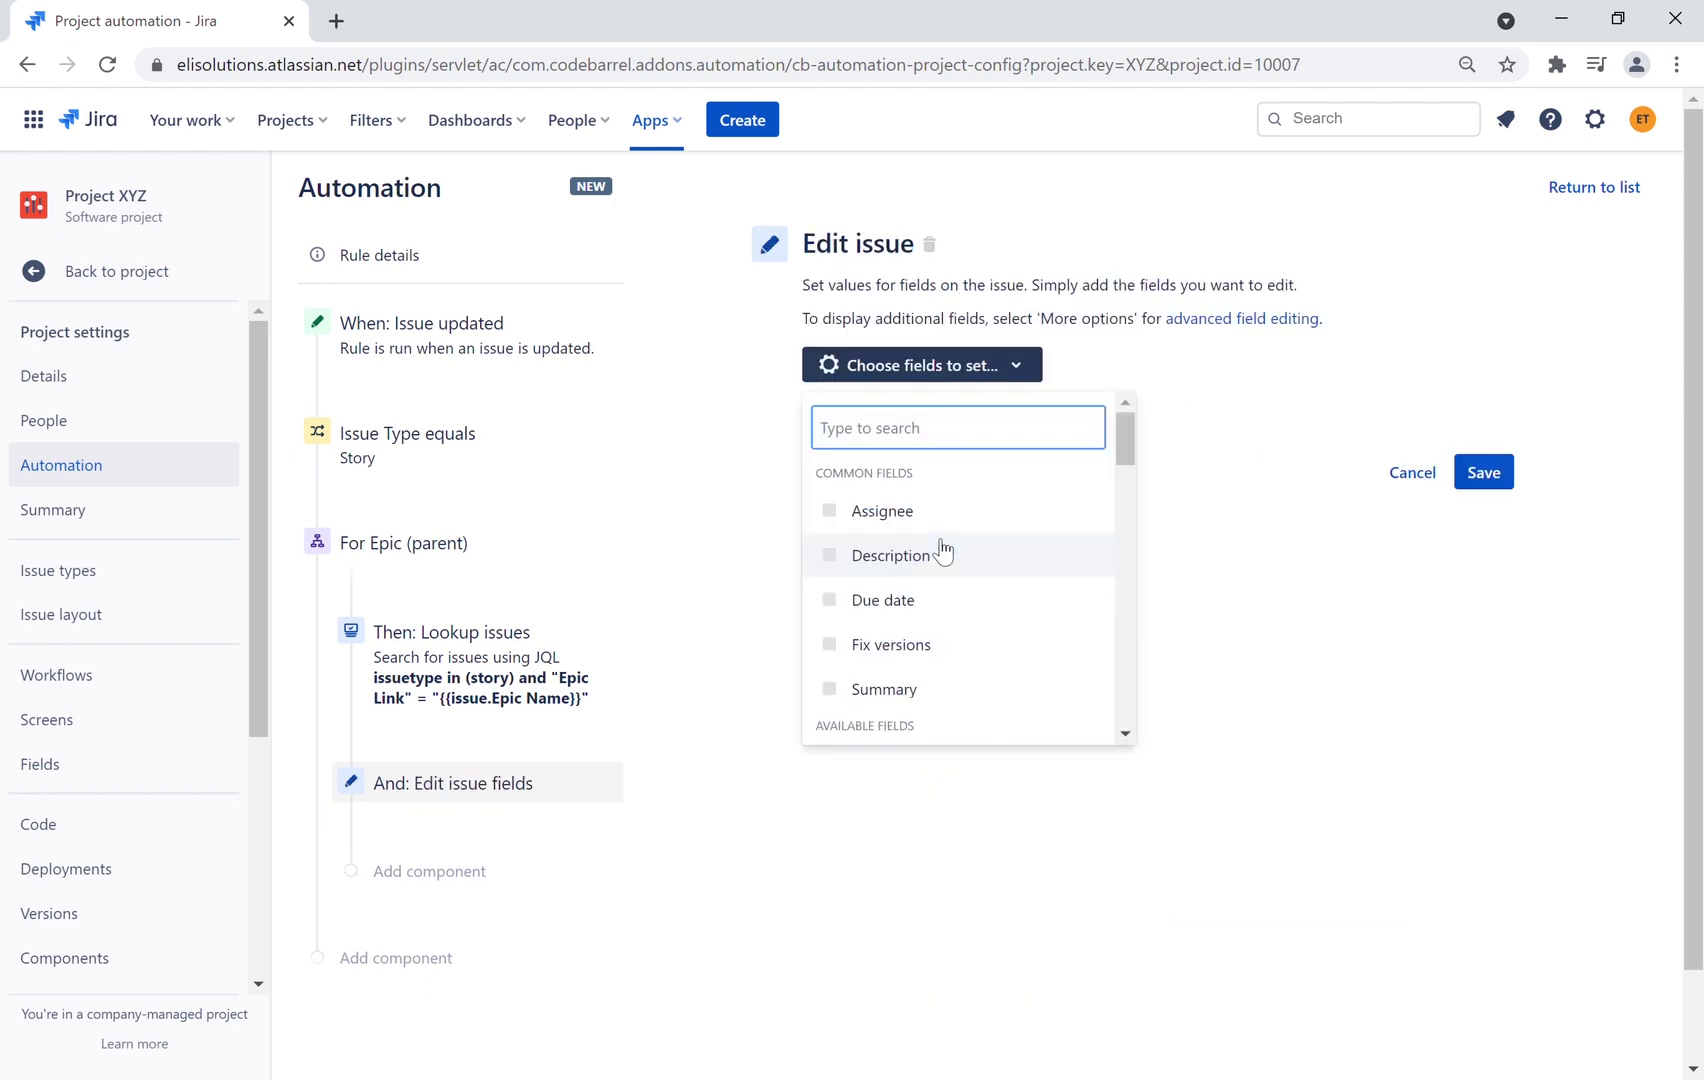
text(Story P)
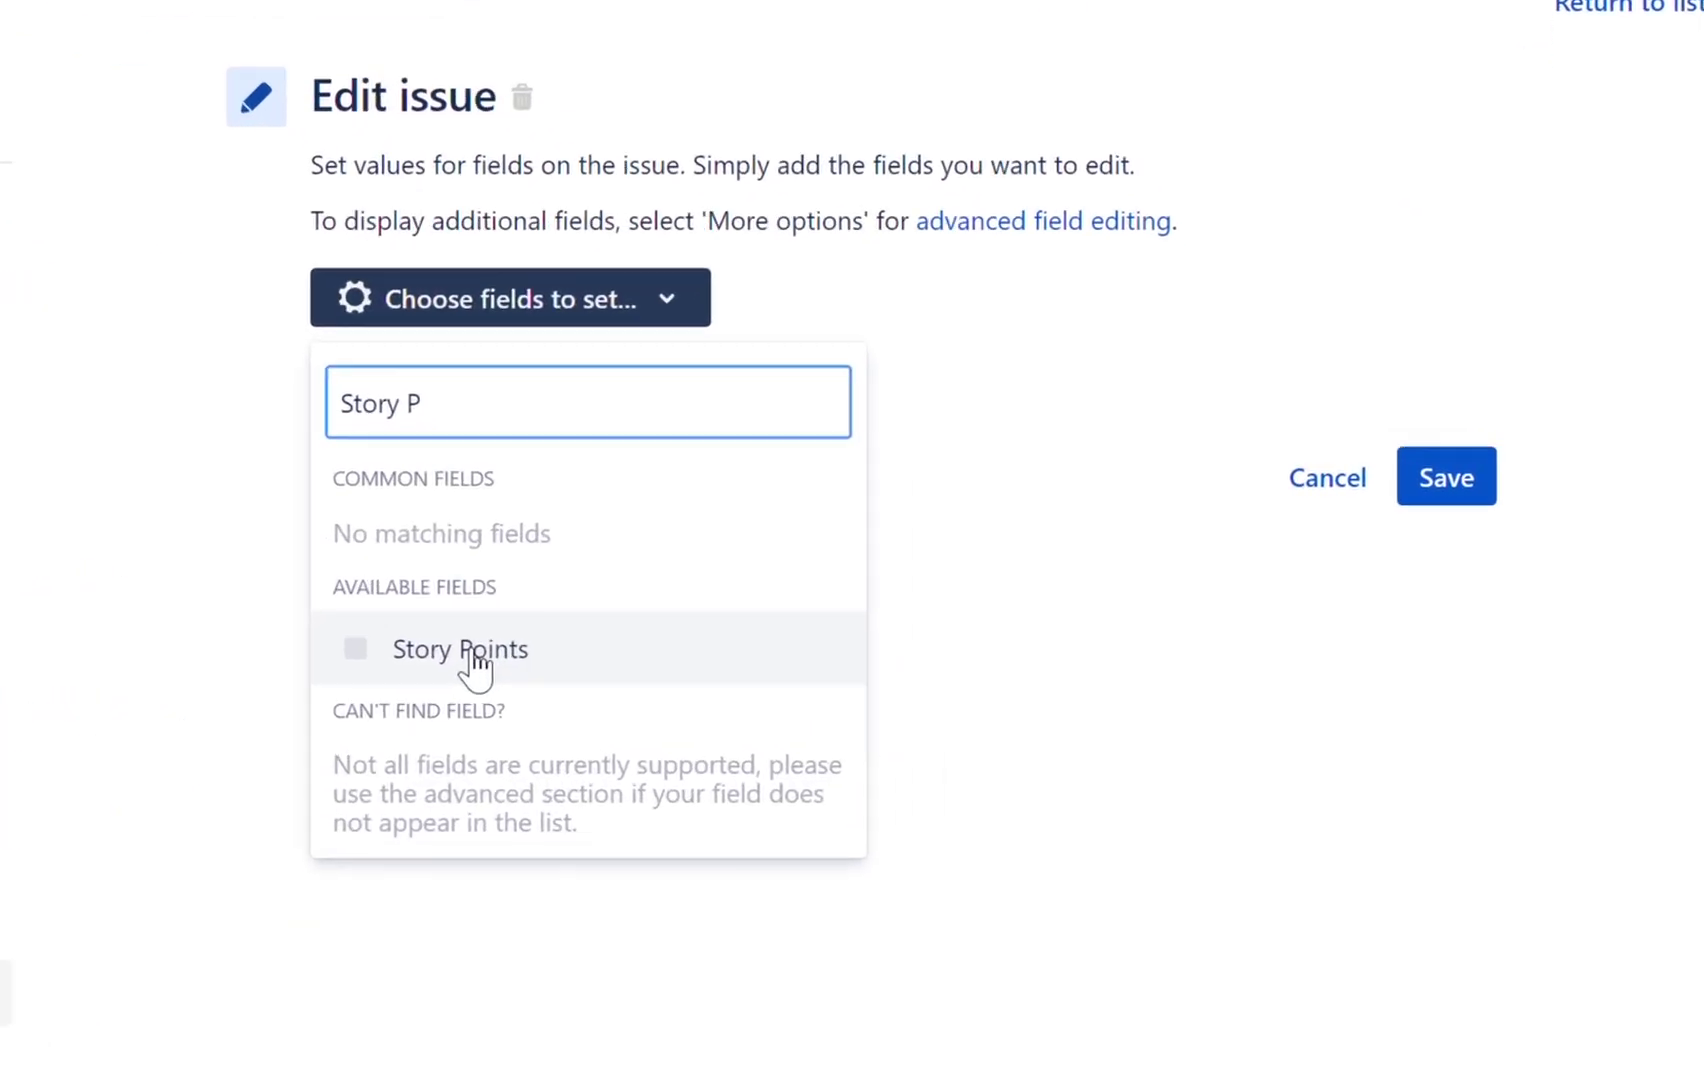
click(475, 668)
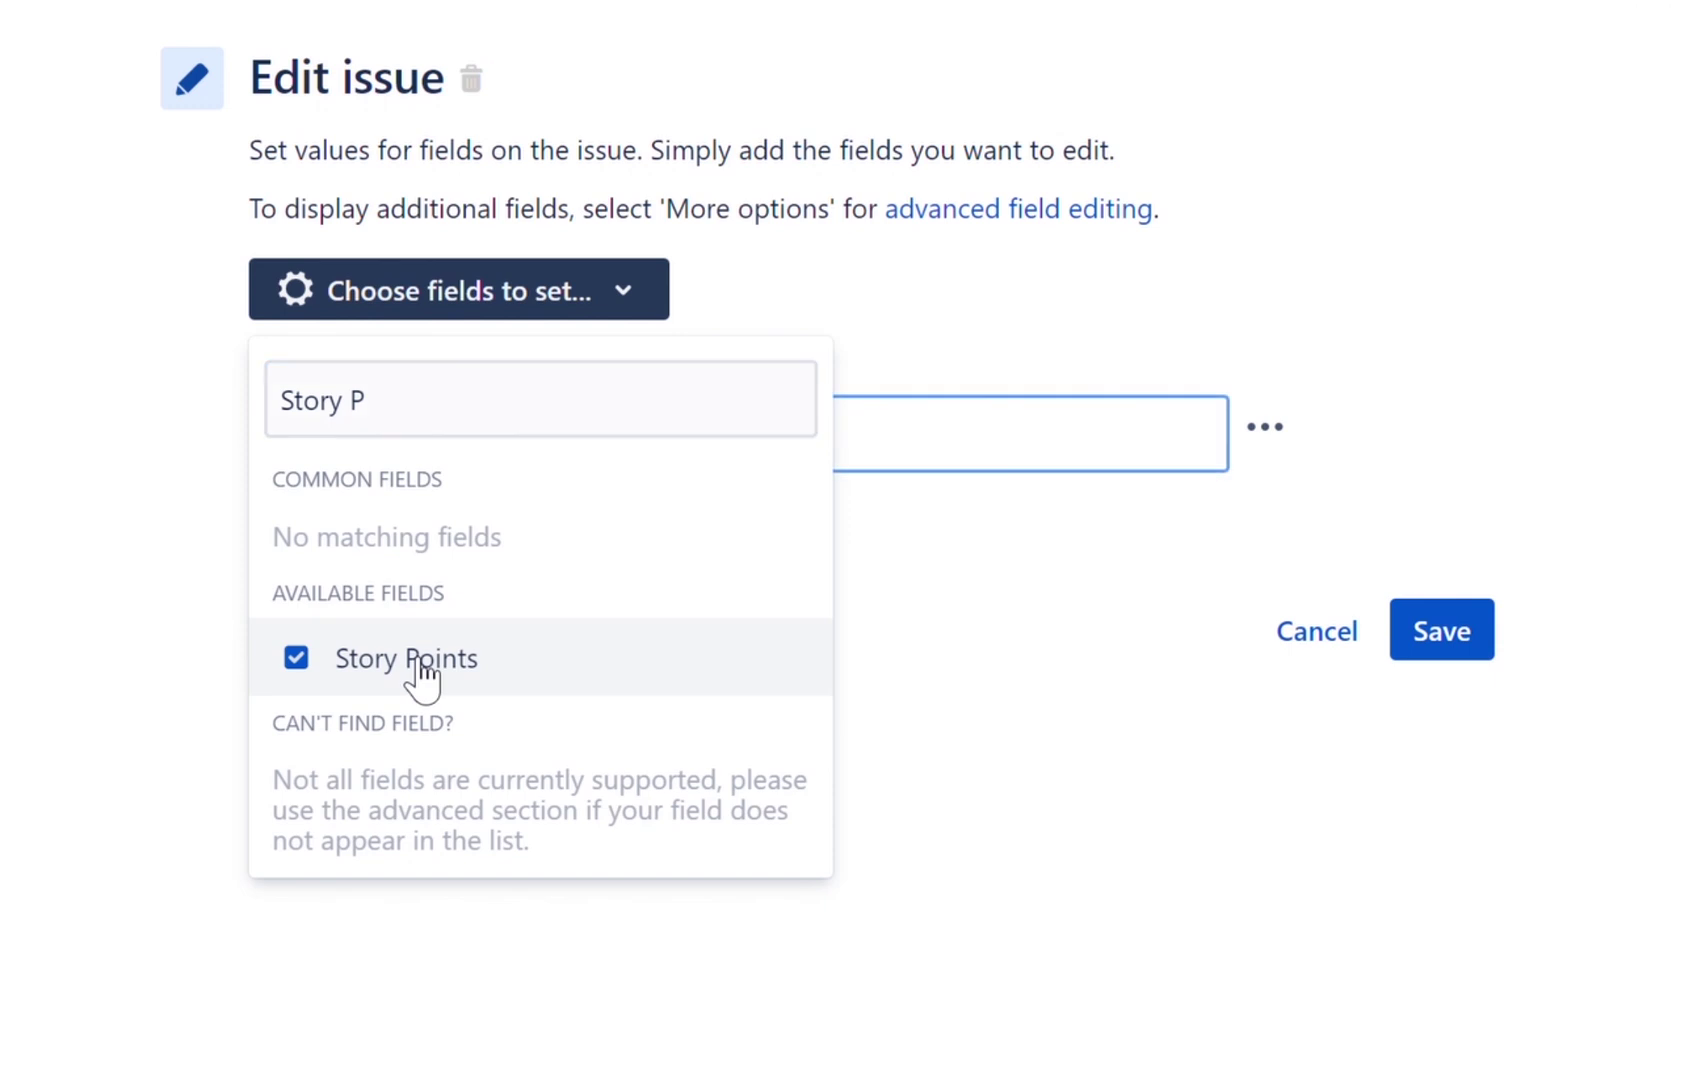
click(1209, 664)
click(637, 444)
text({{lookupIssues.Story Points.sum}})
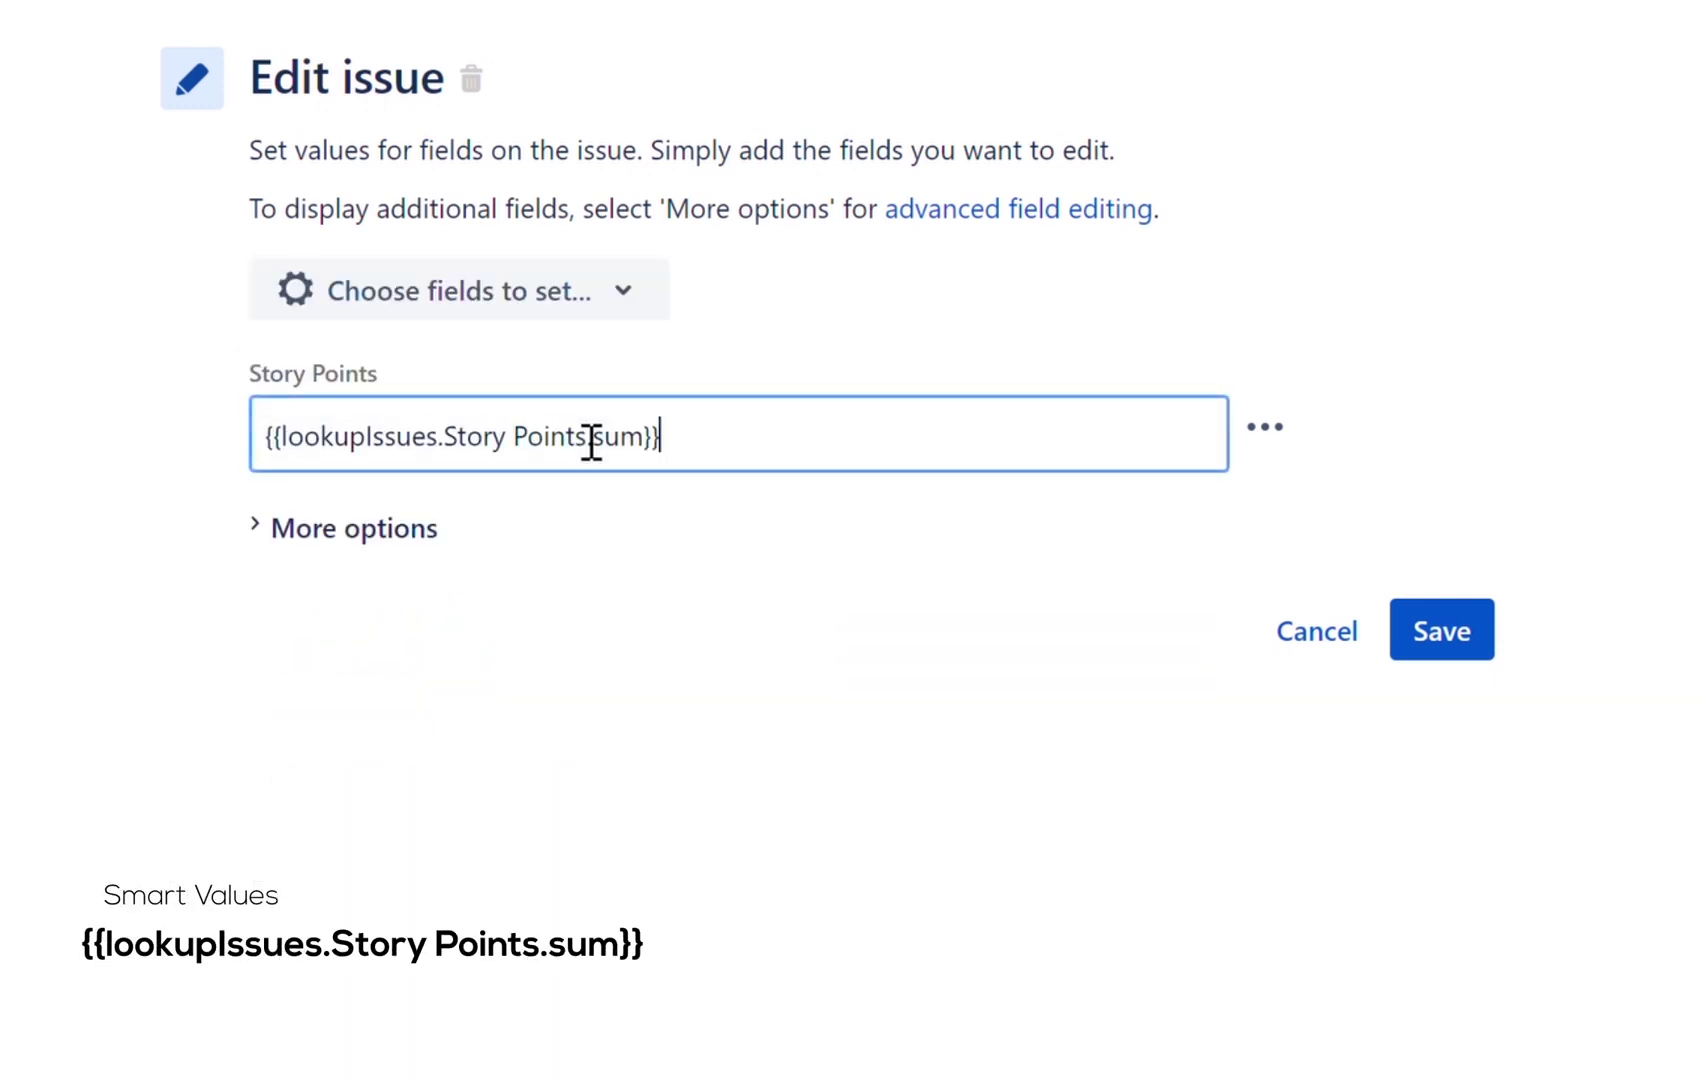
click(879, 988)
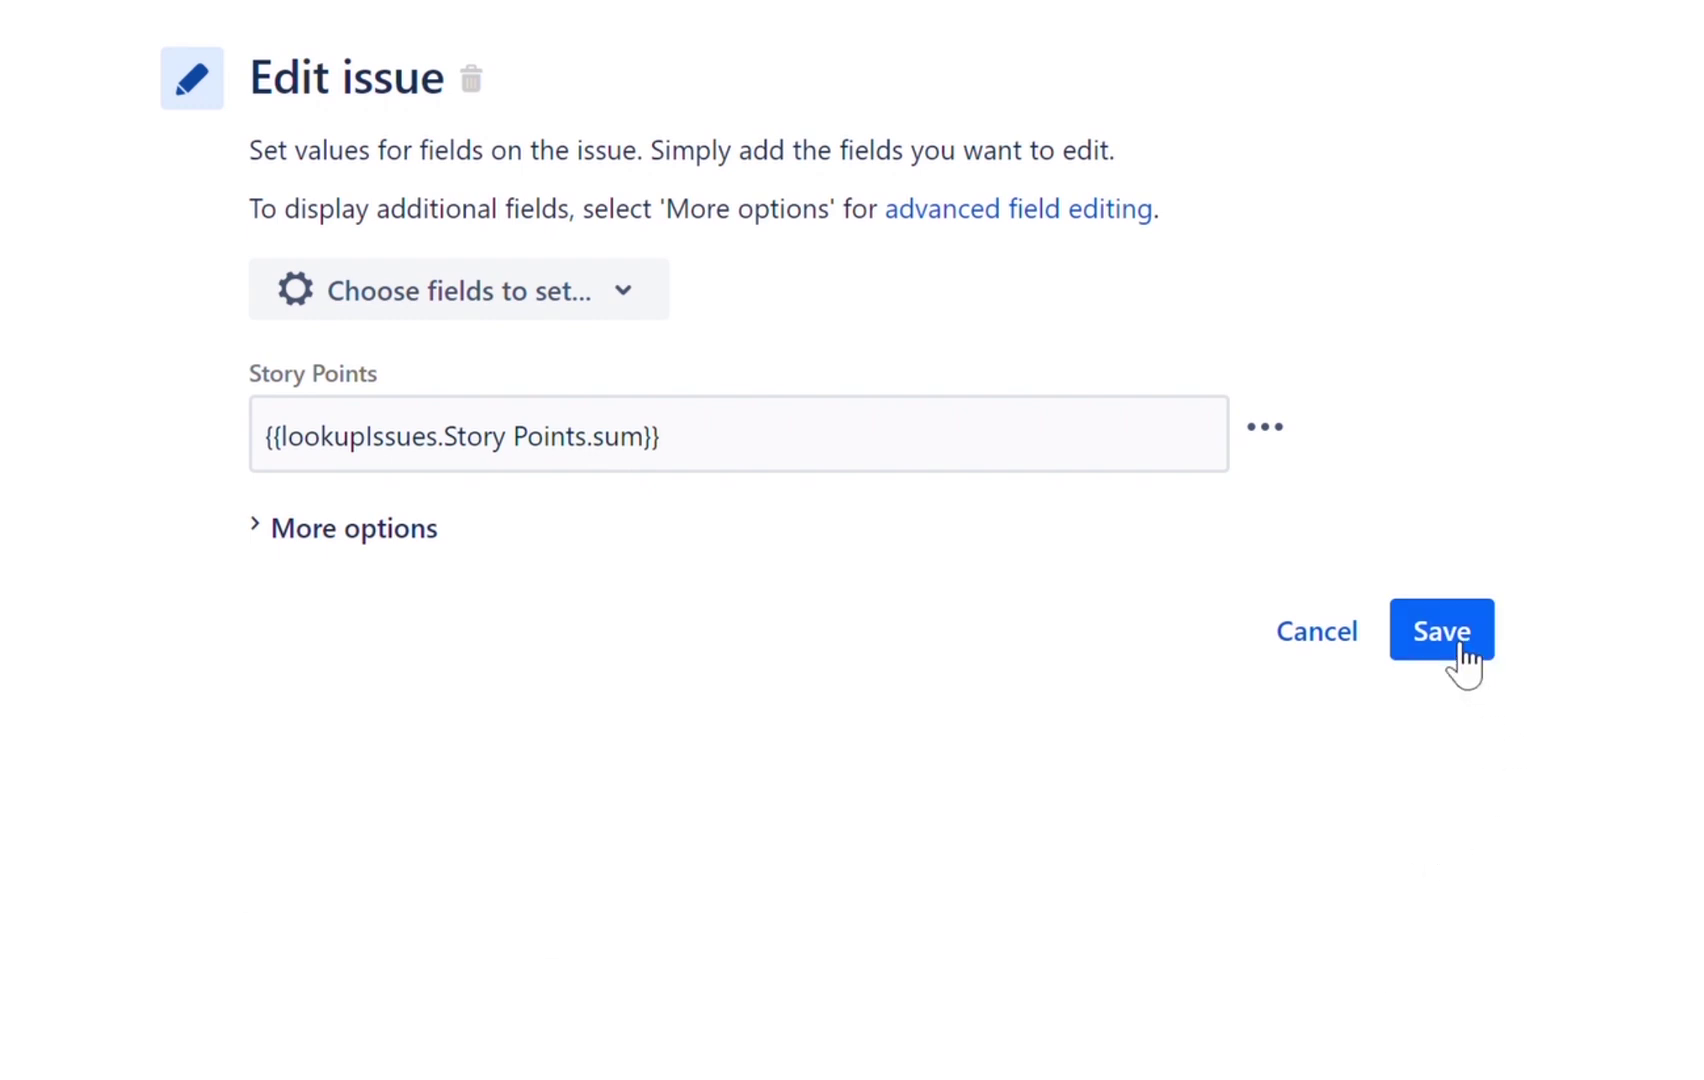
click(1463, 648)
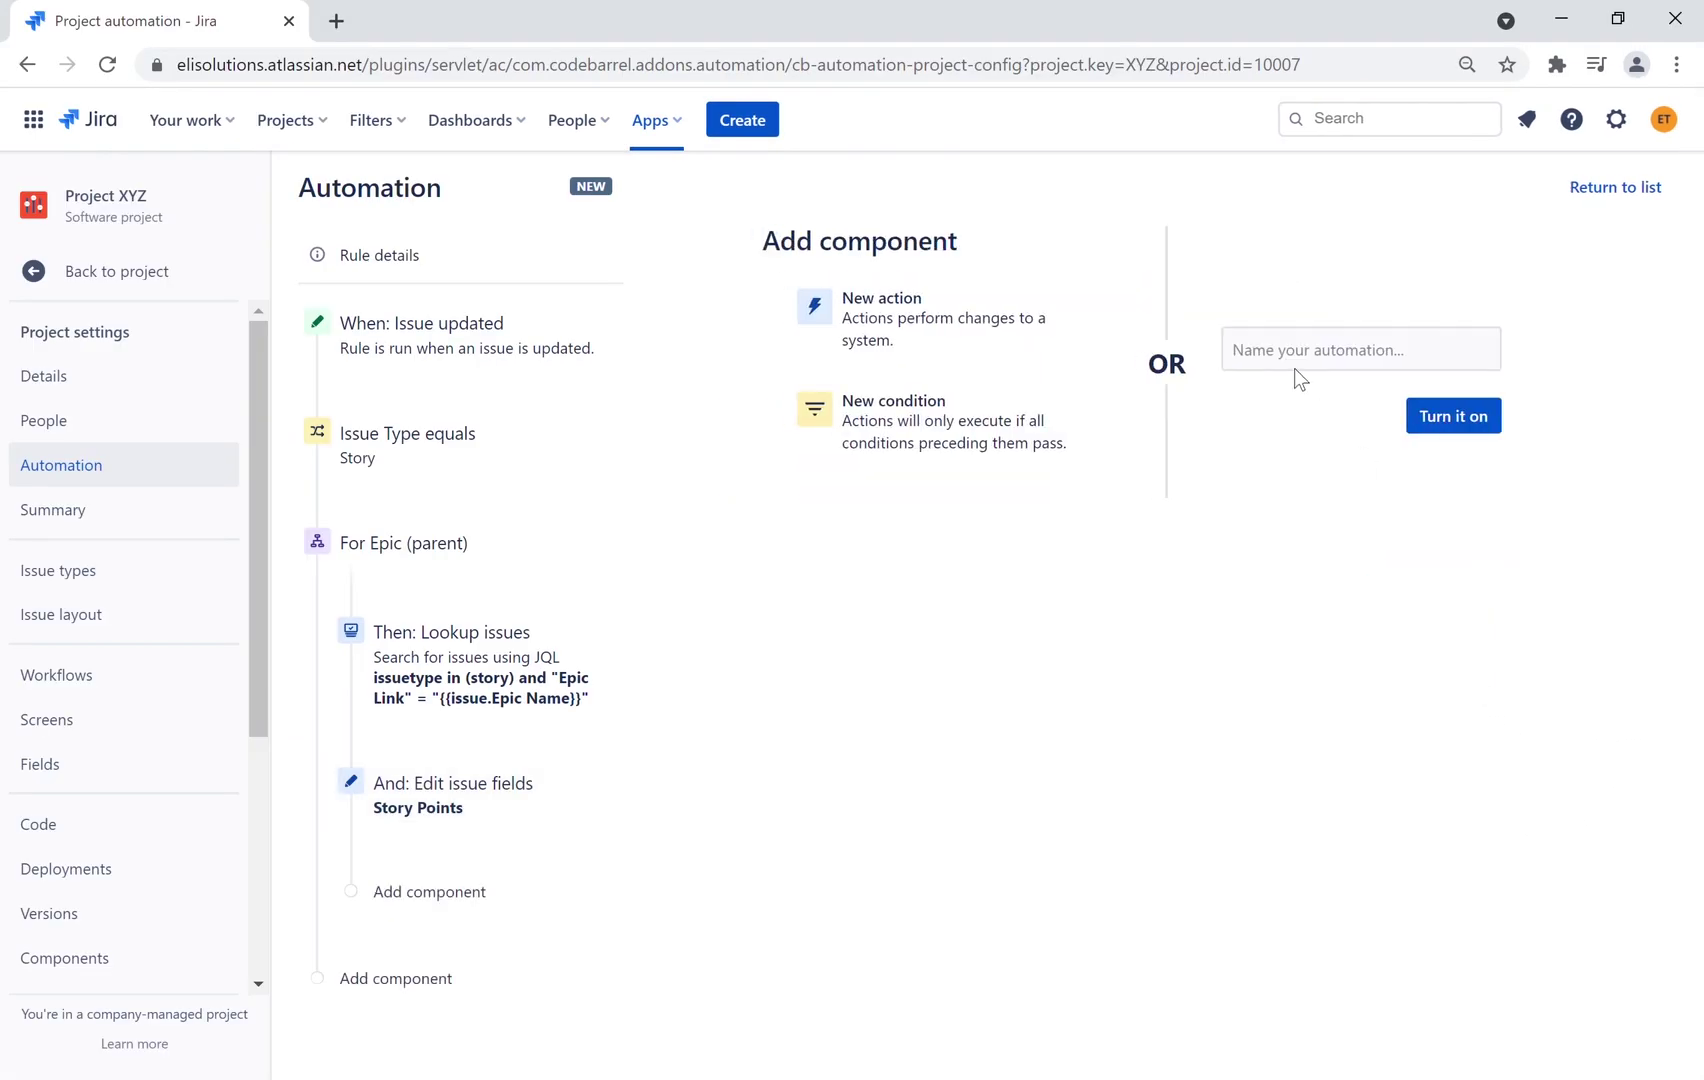
Name the rule "Story: Epic Link Updated", turn it on, and return to the rules list
click(1300, 369)
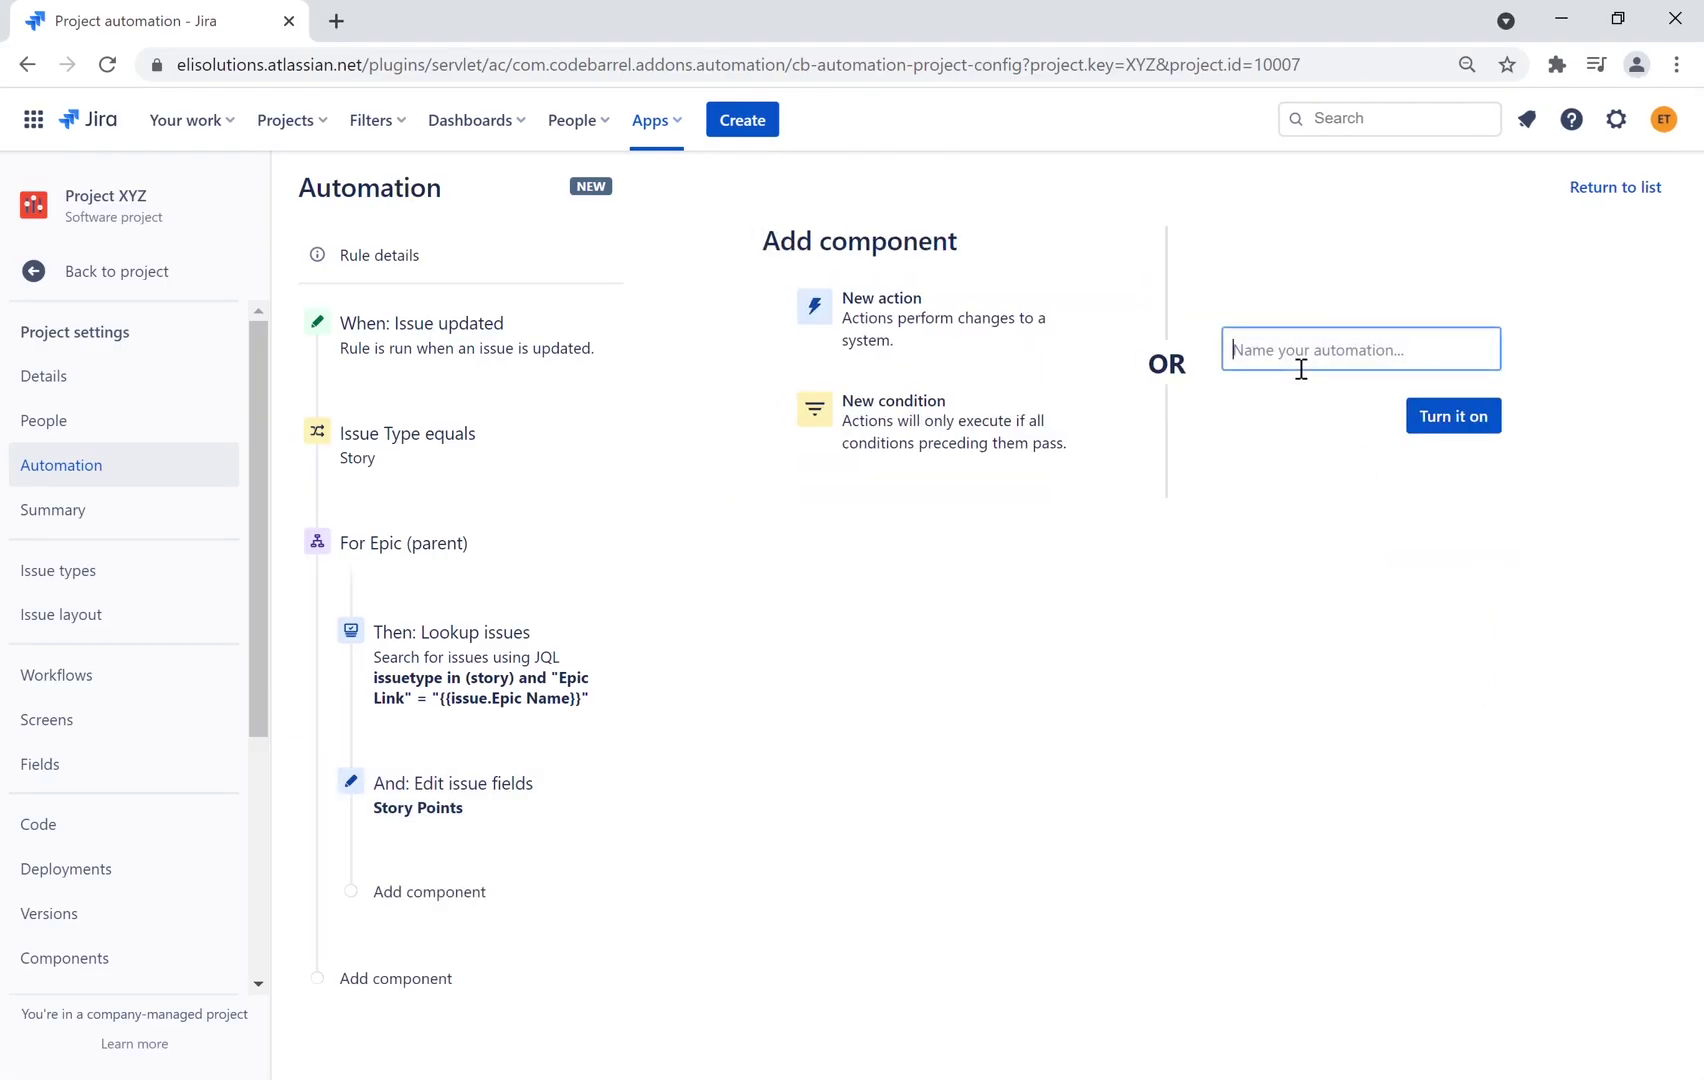
text(Story)
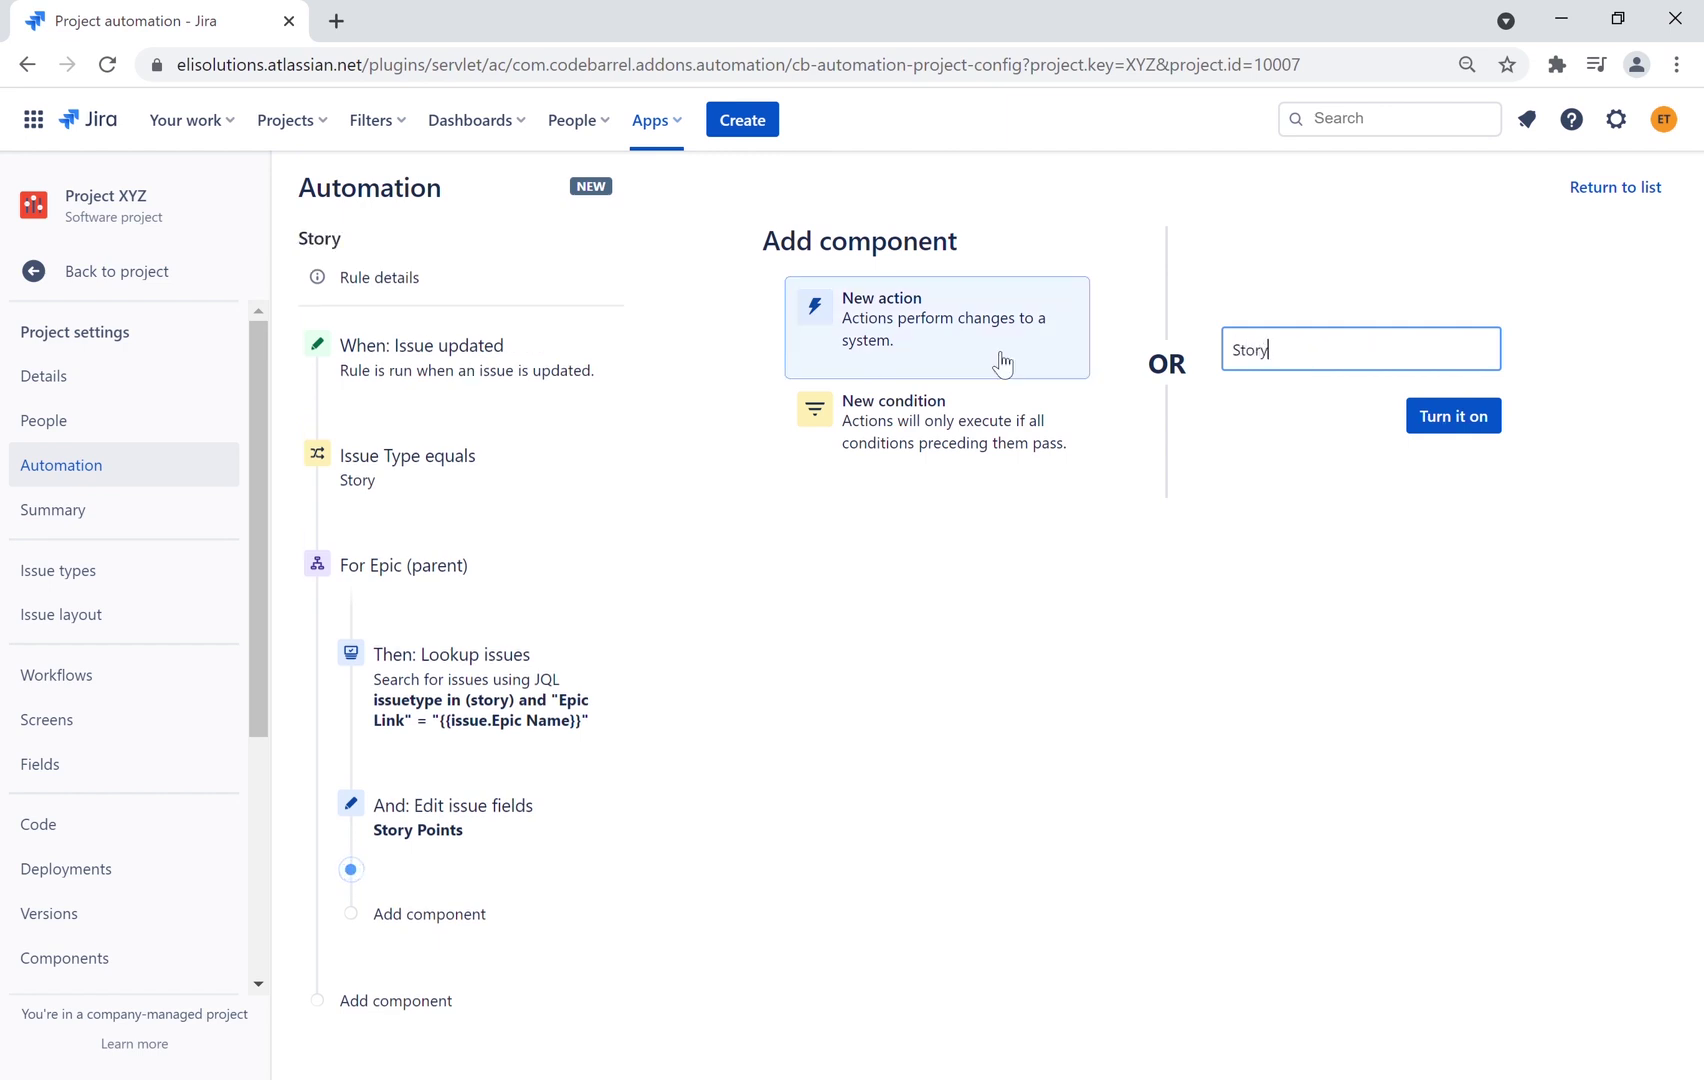
text(: Epic Lin)
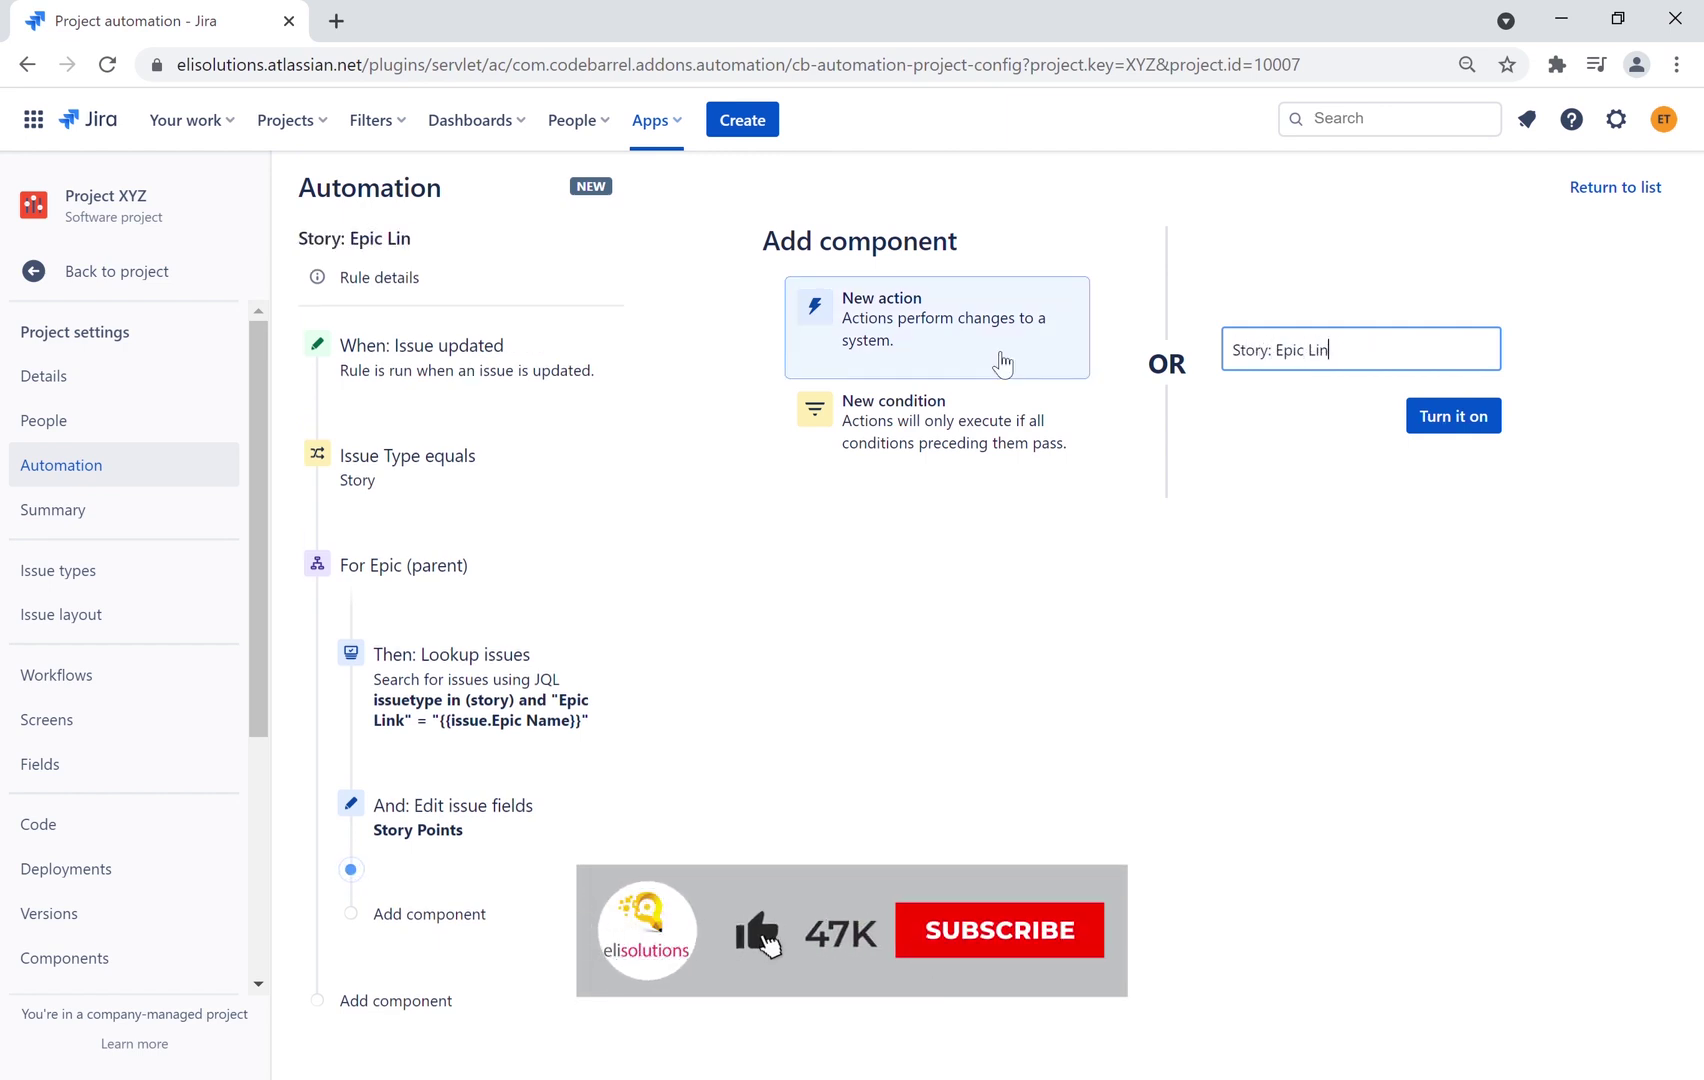
text(k Updated)
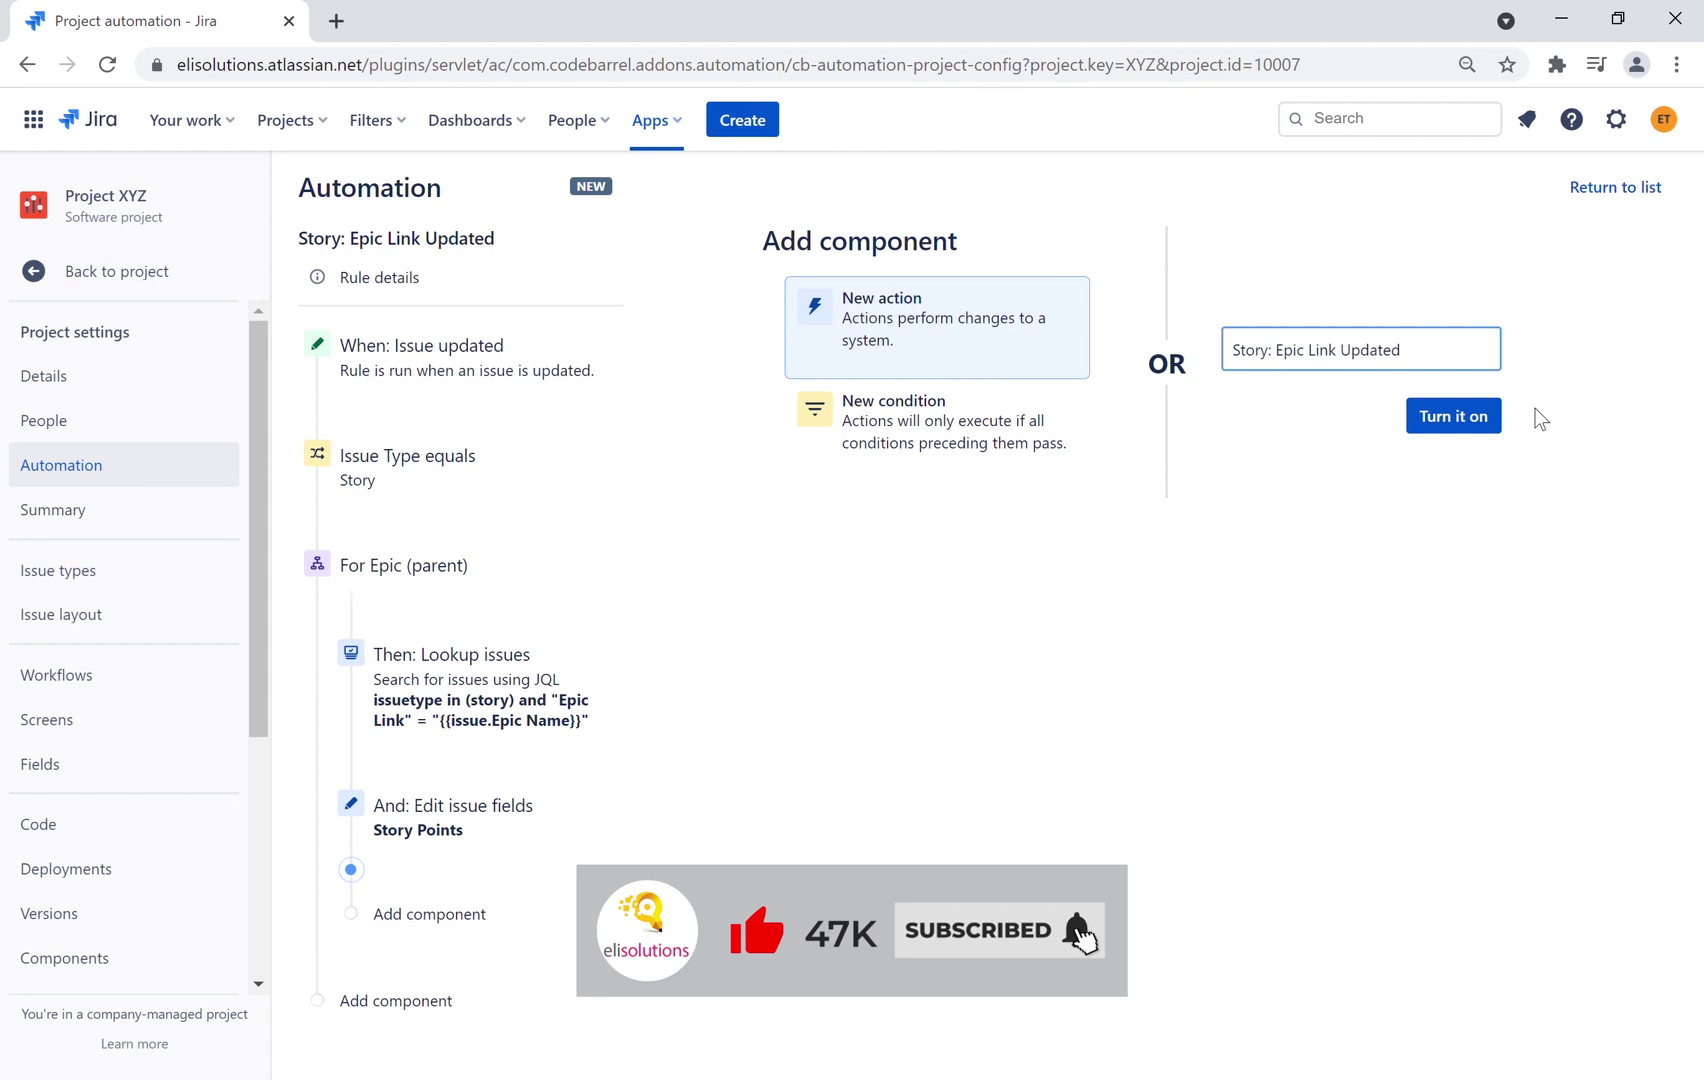
click(1450, 418)
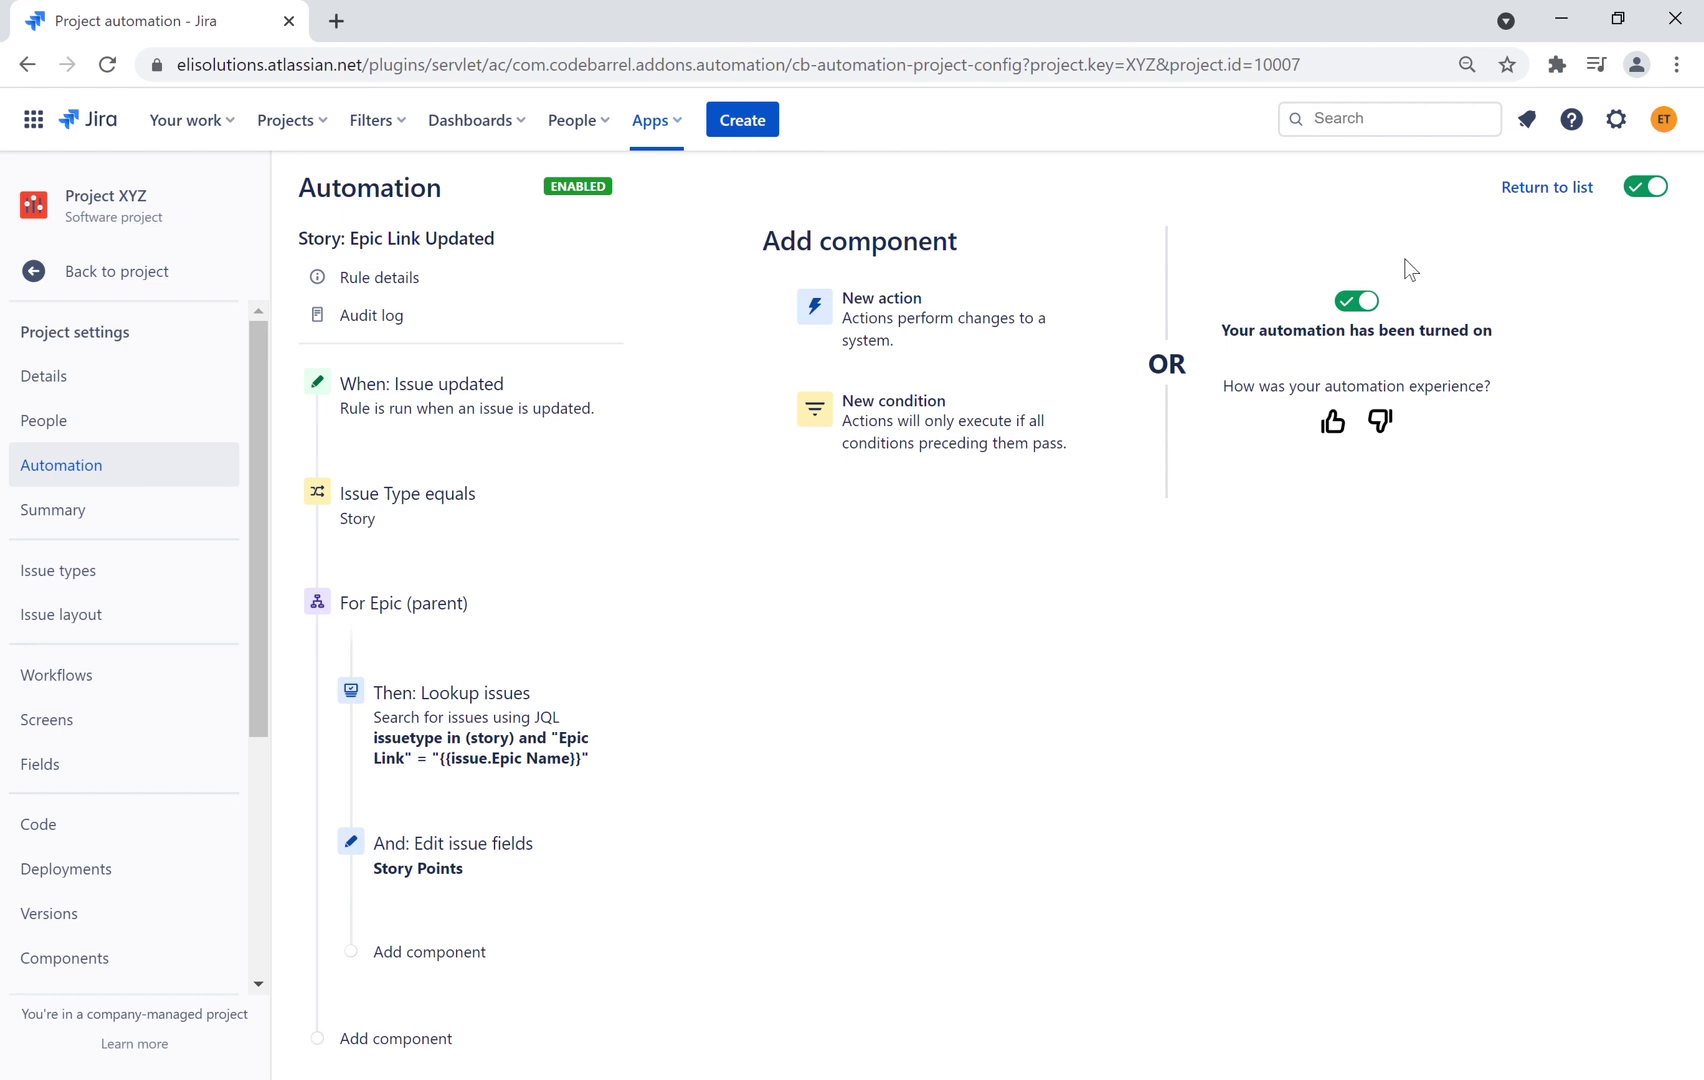
click(1520, 190)
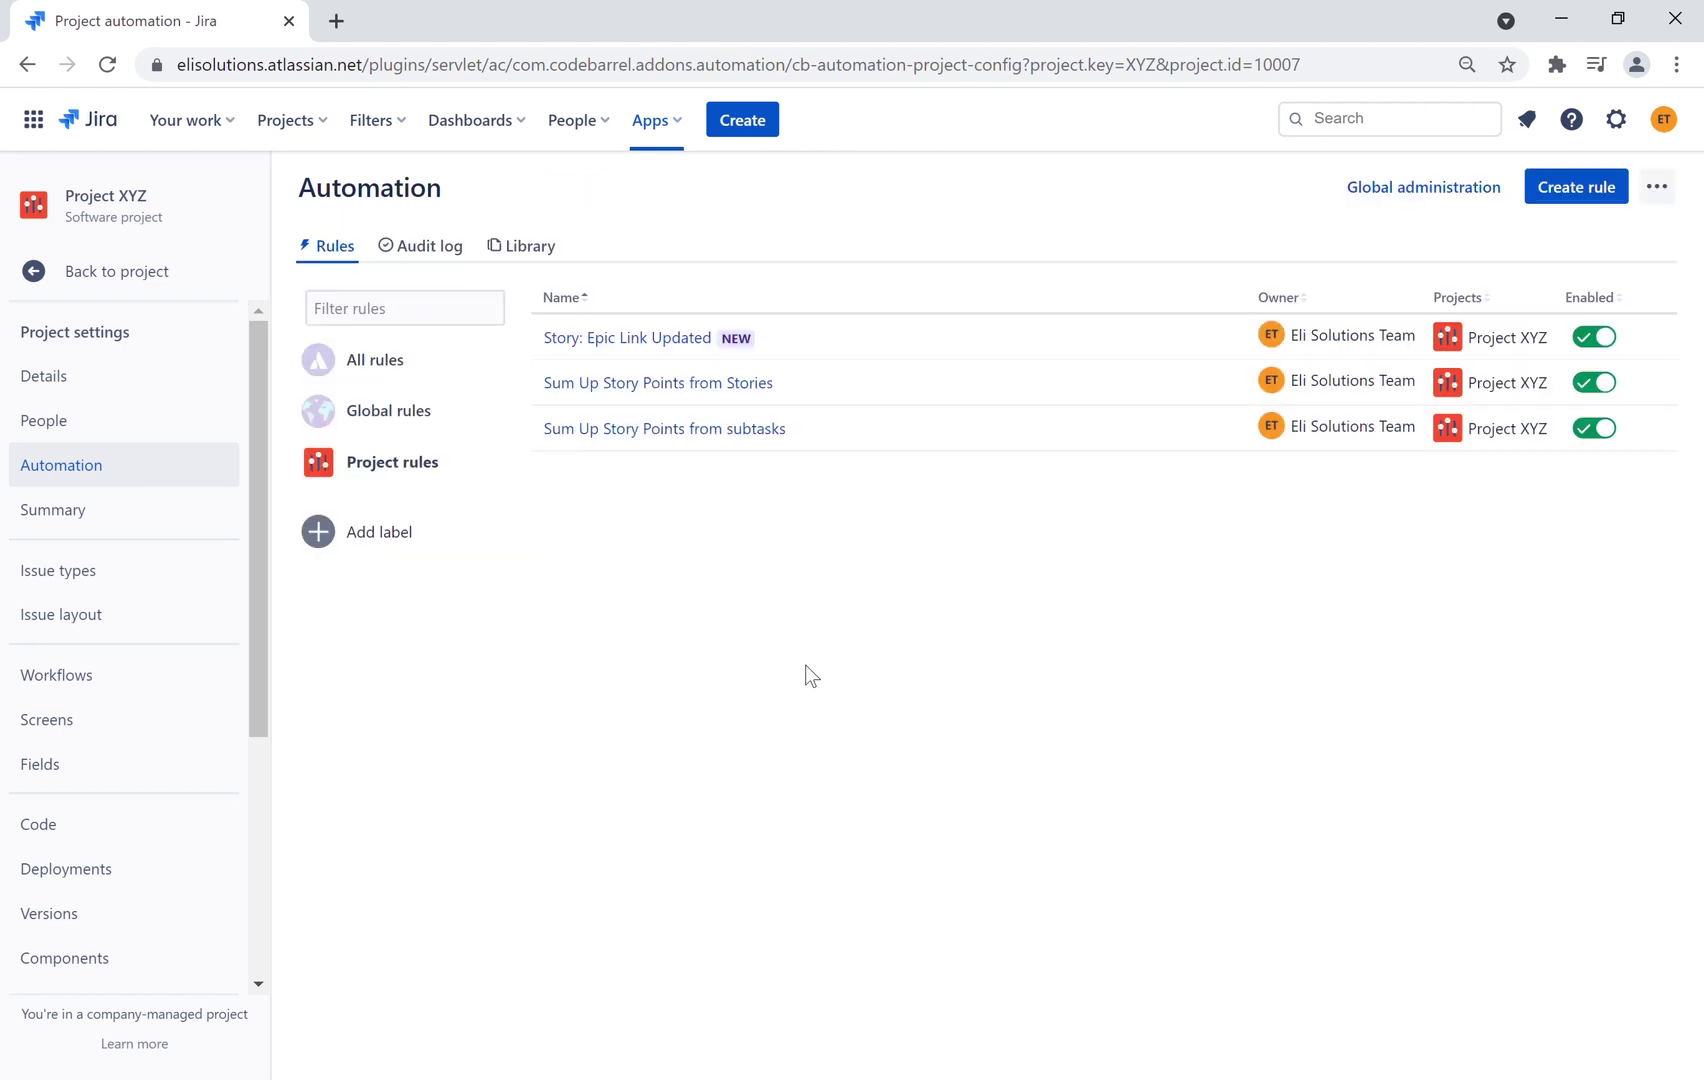
Open Epic 123 from the project's issue list to check its story points and linked stories
click(156, 272)
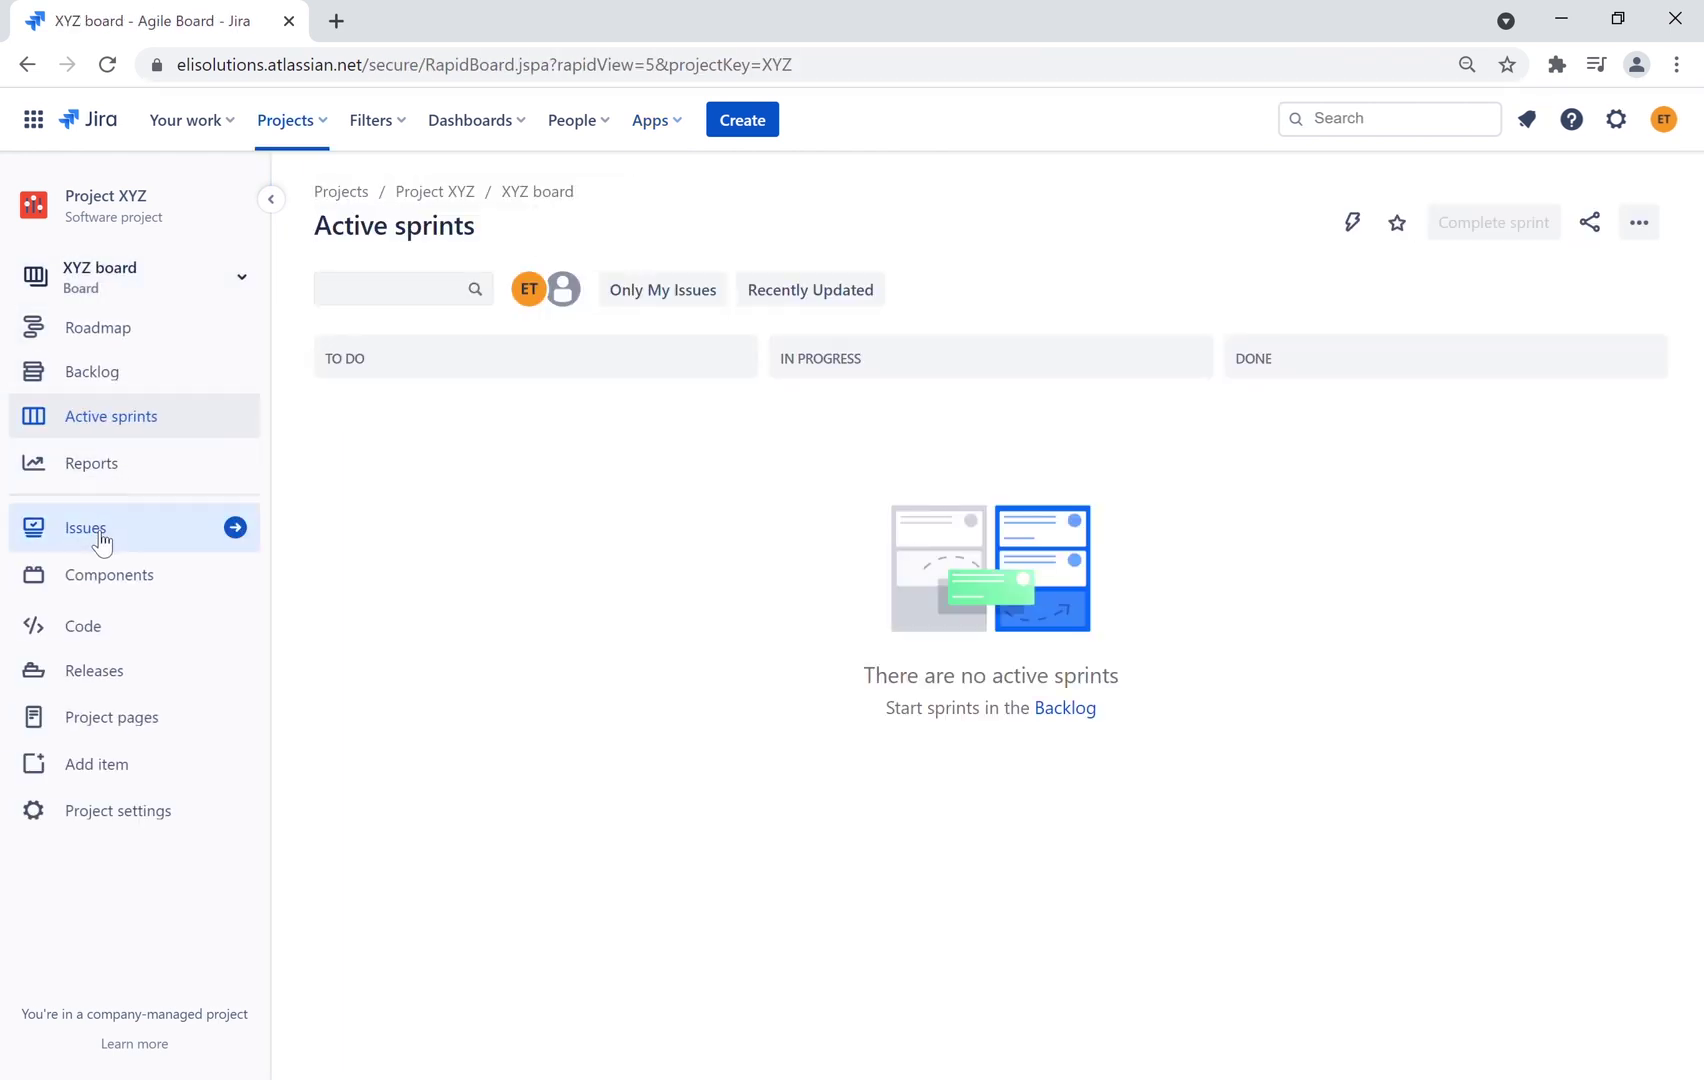
click(85, 528)
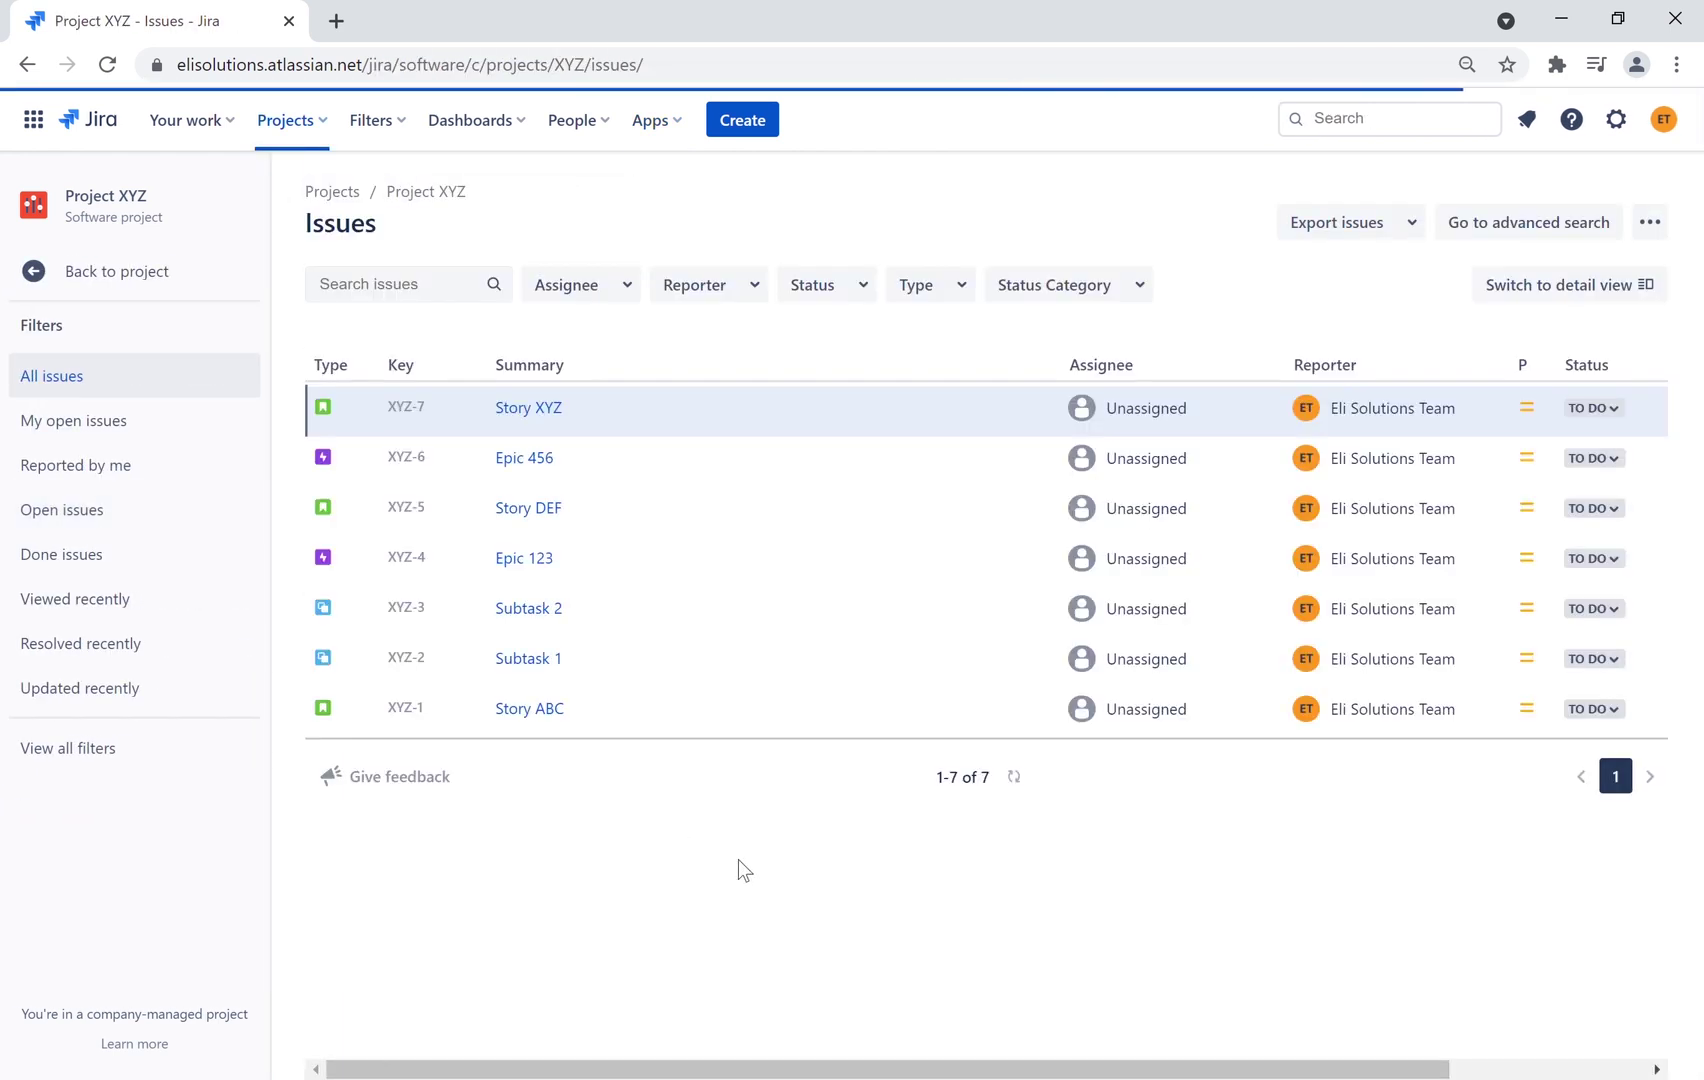
click(532, 557)
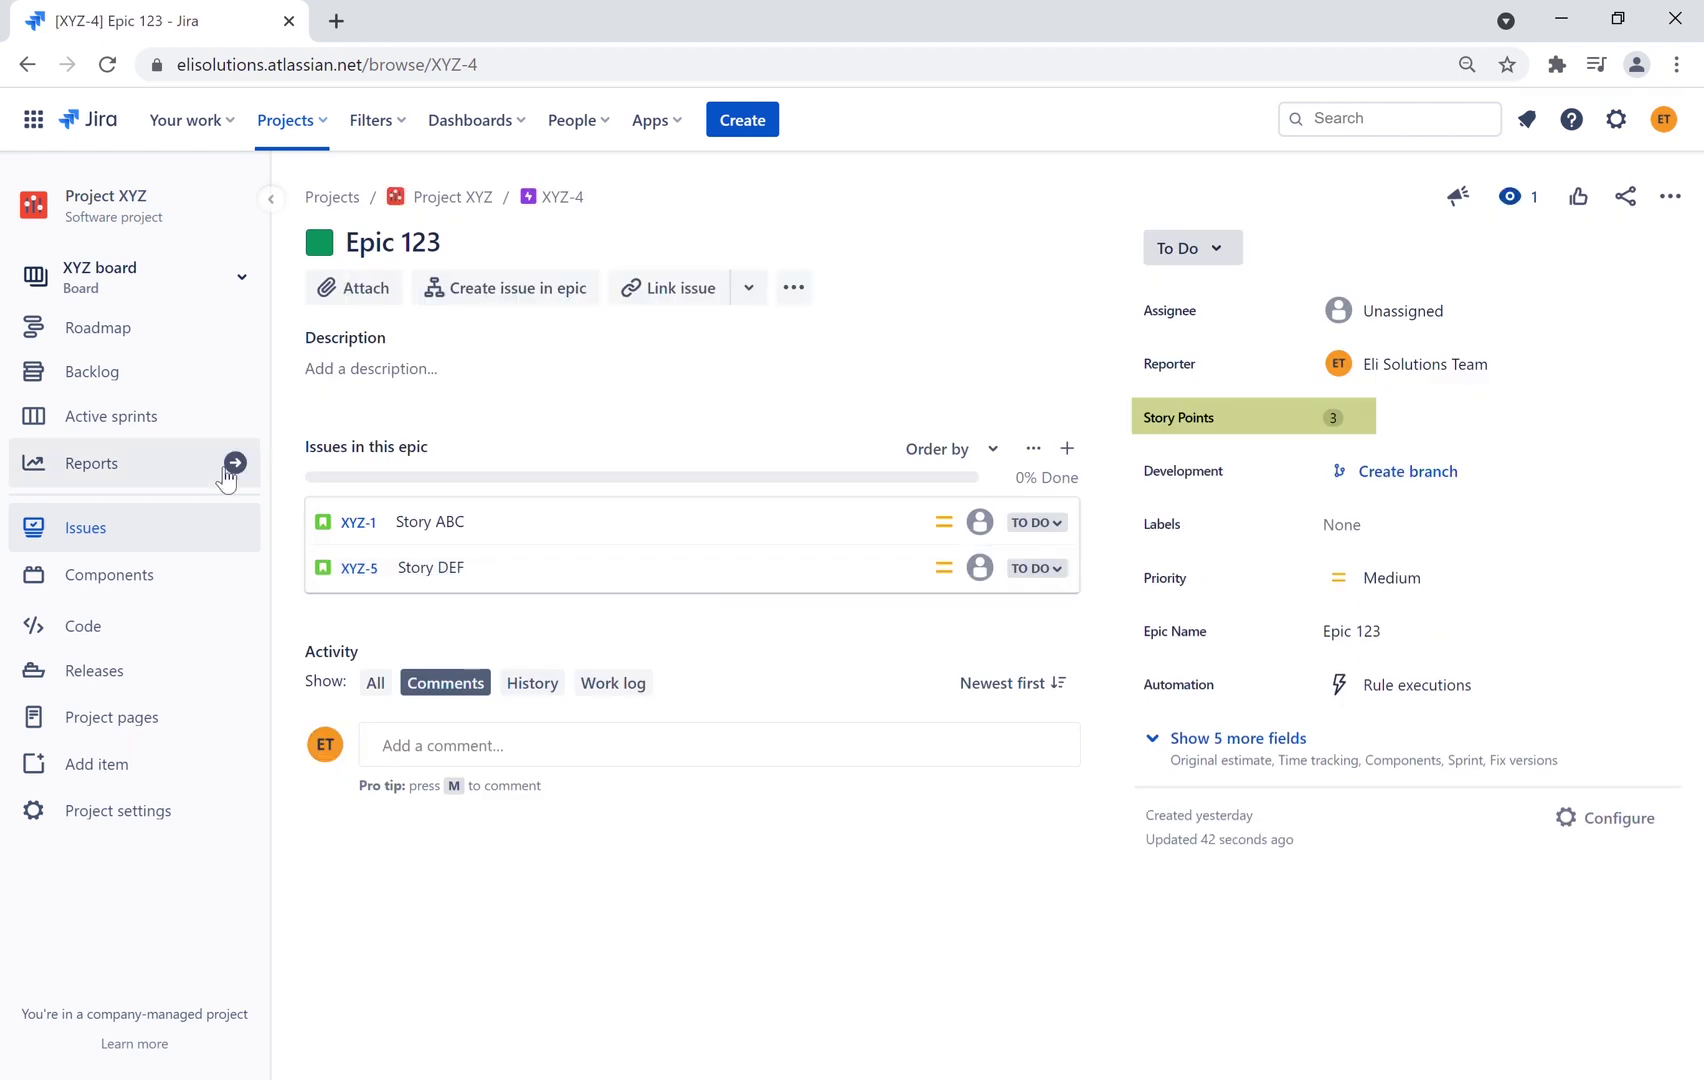
Clear the epic link of Story ABC, and link the story to Epic 123 again
click(358, 521)
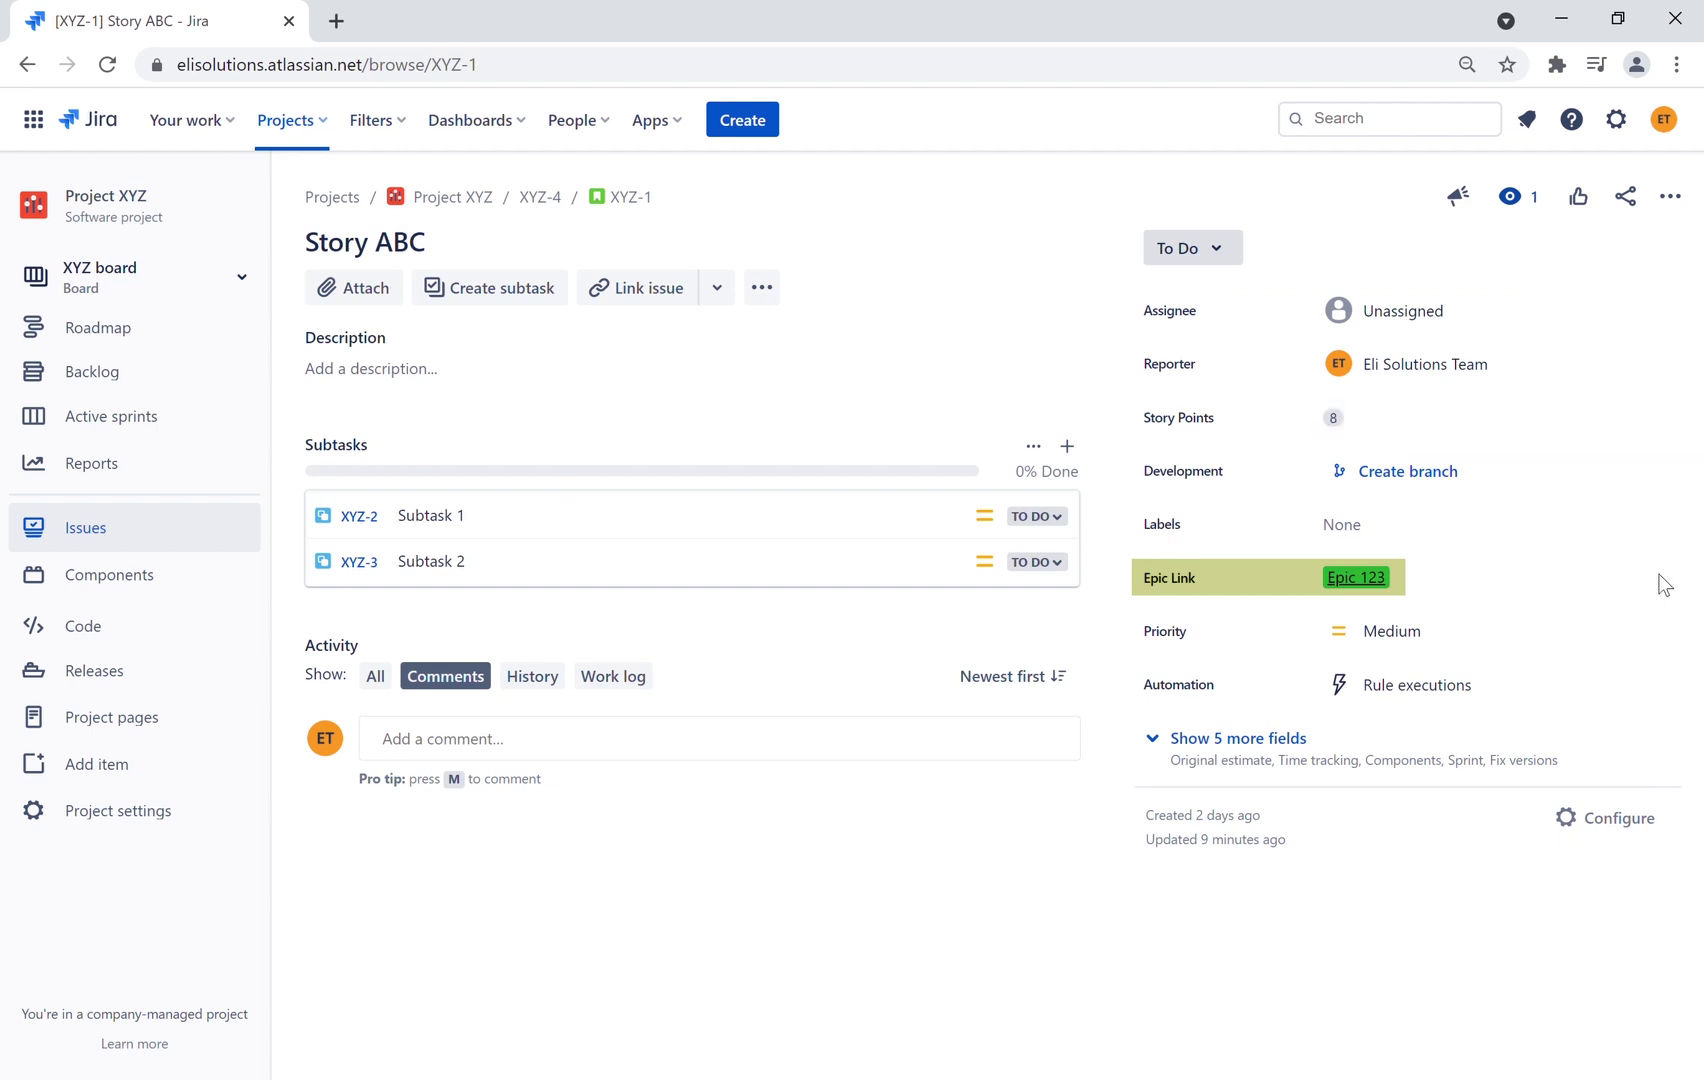
click(1440, 580)
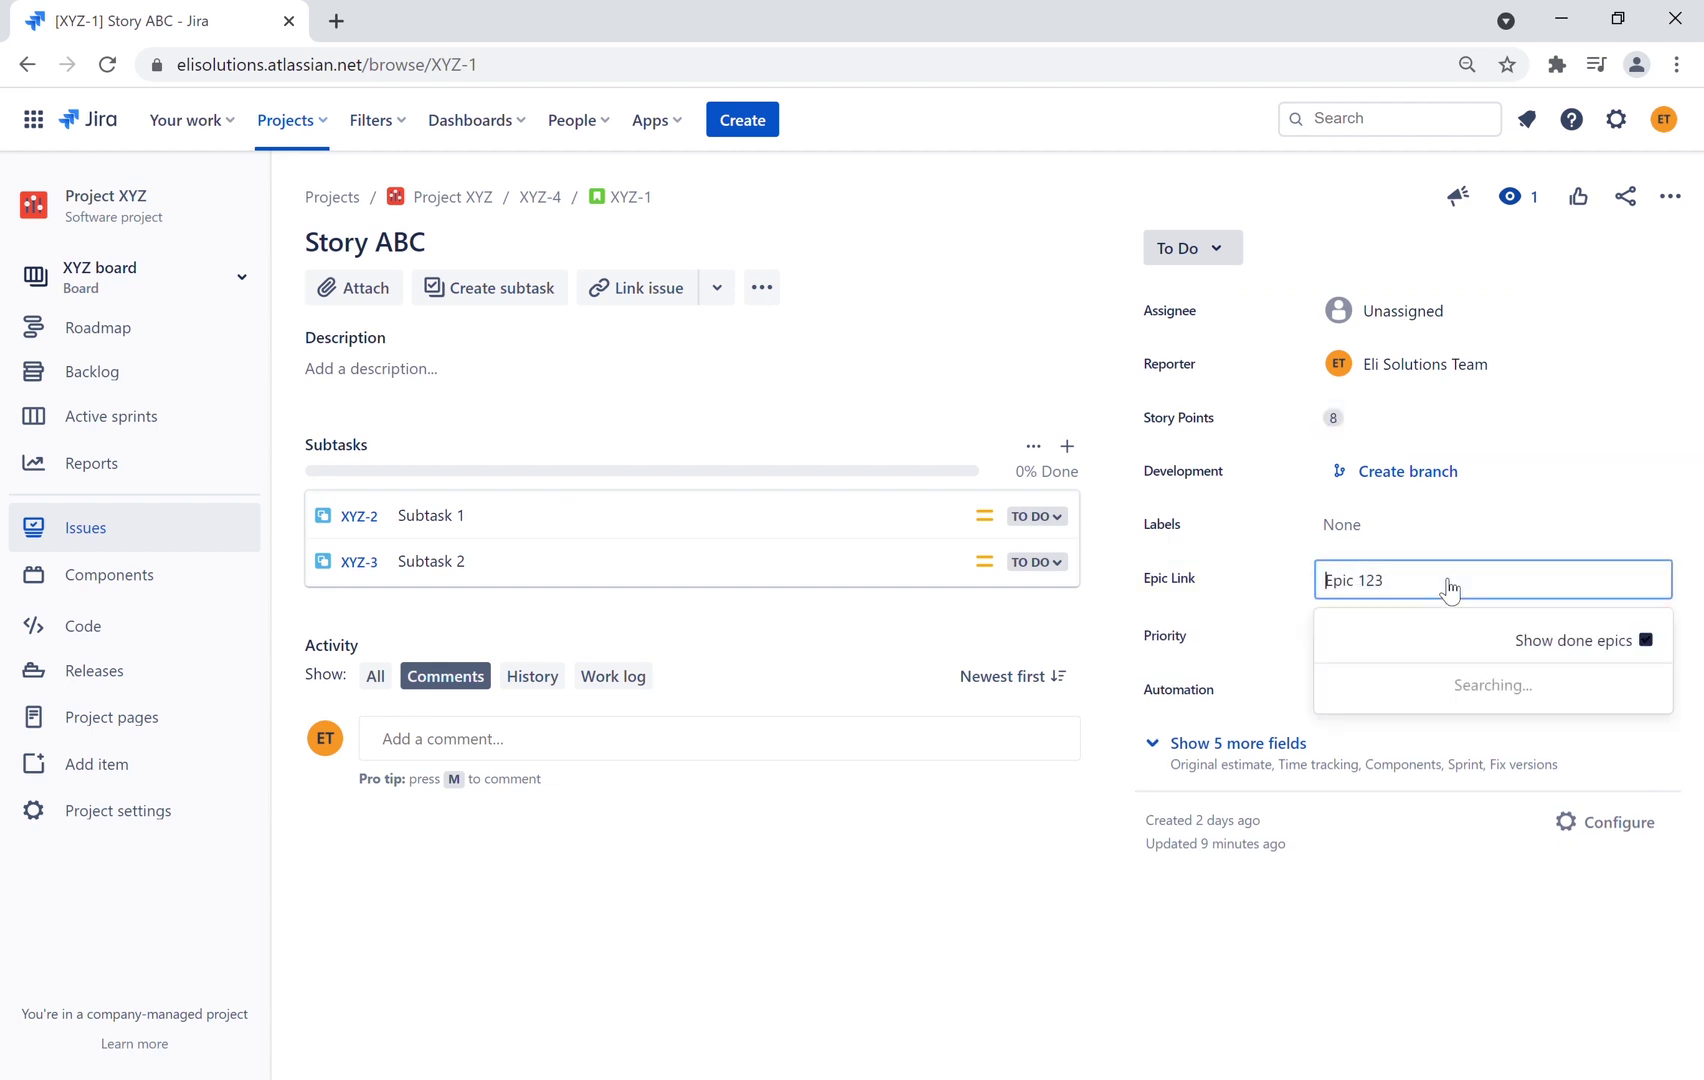
click(1652, 580)
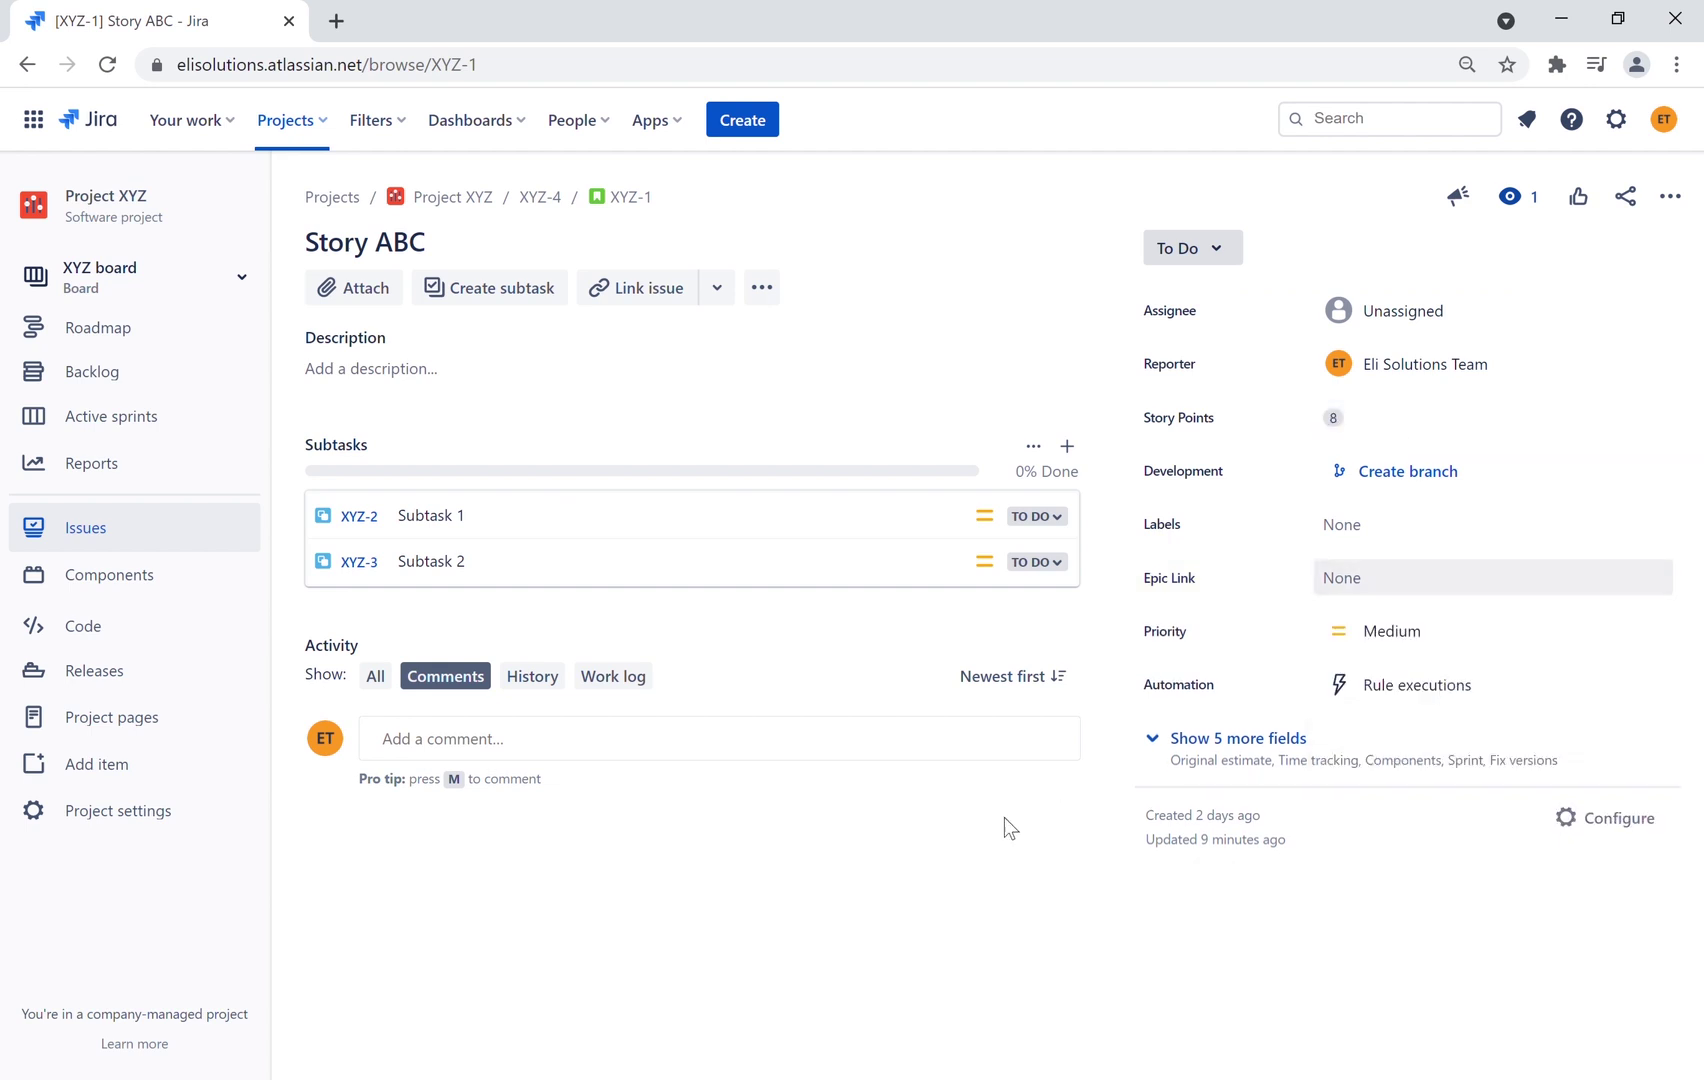
click(1446, 577)
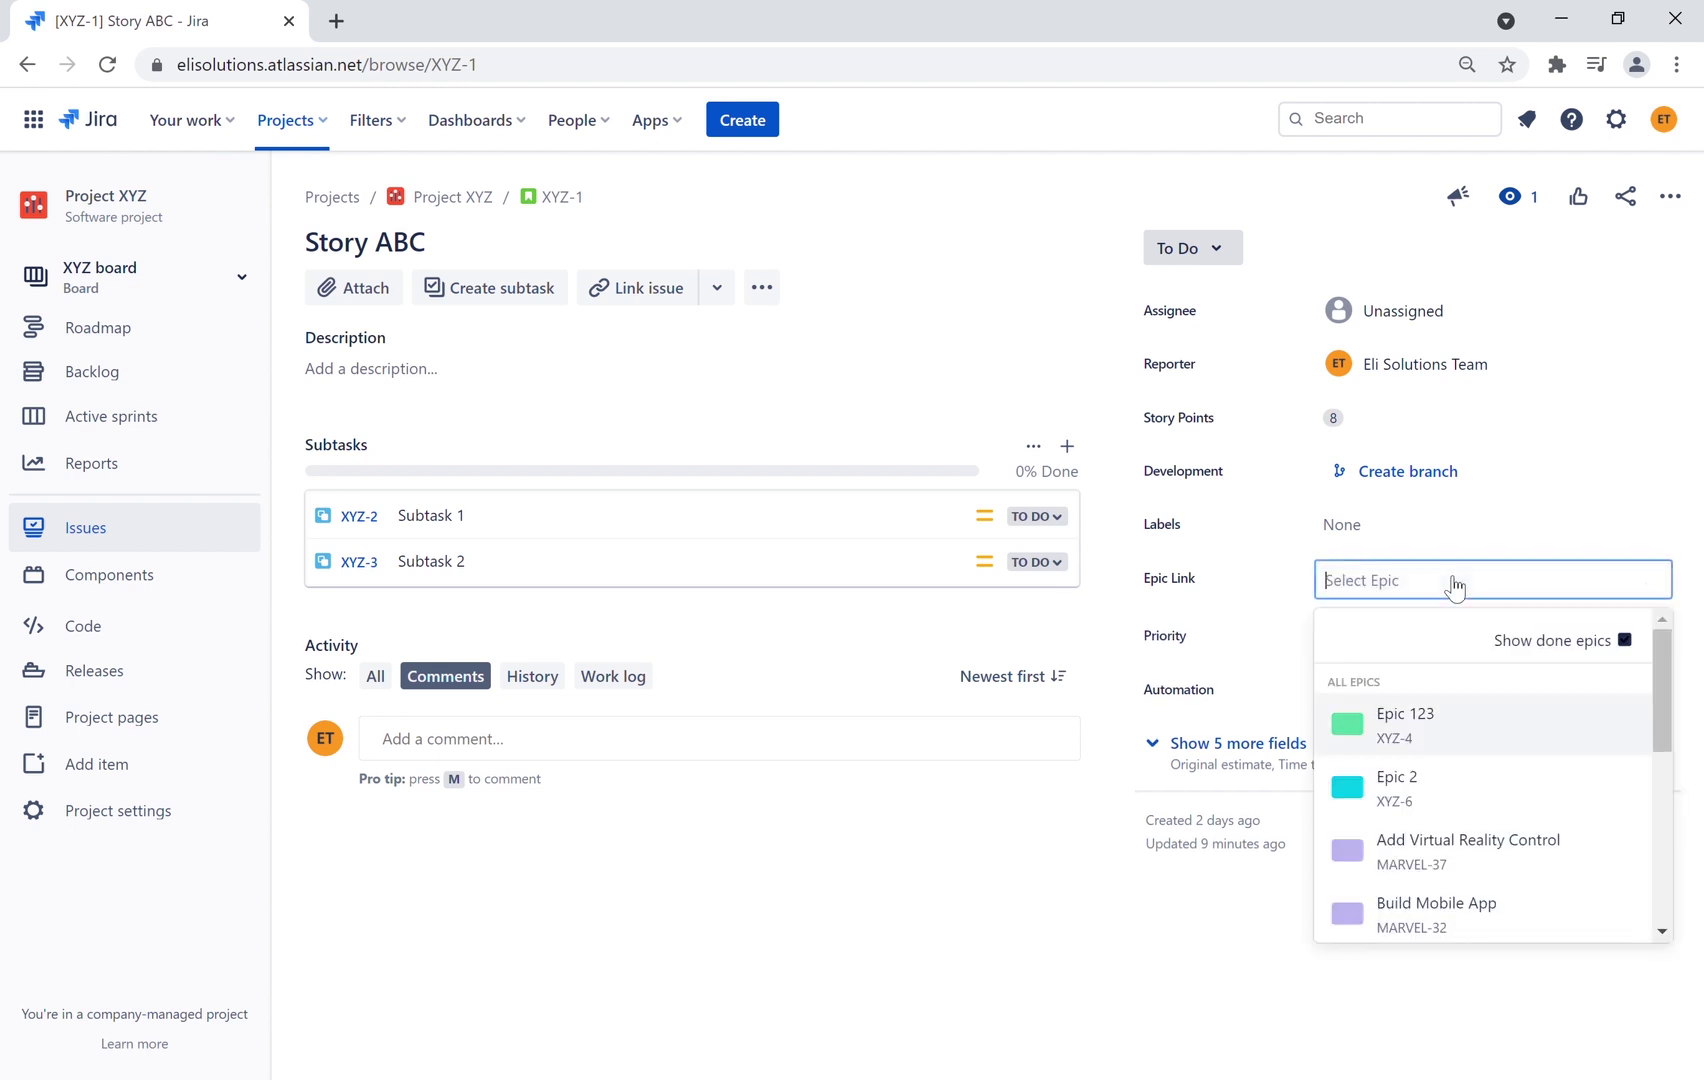
click(1440, 722)
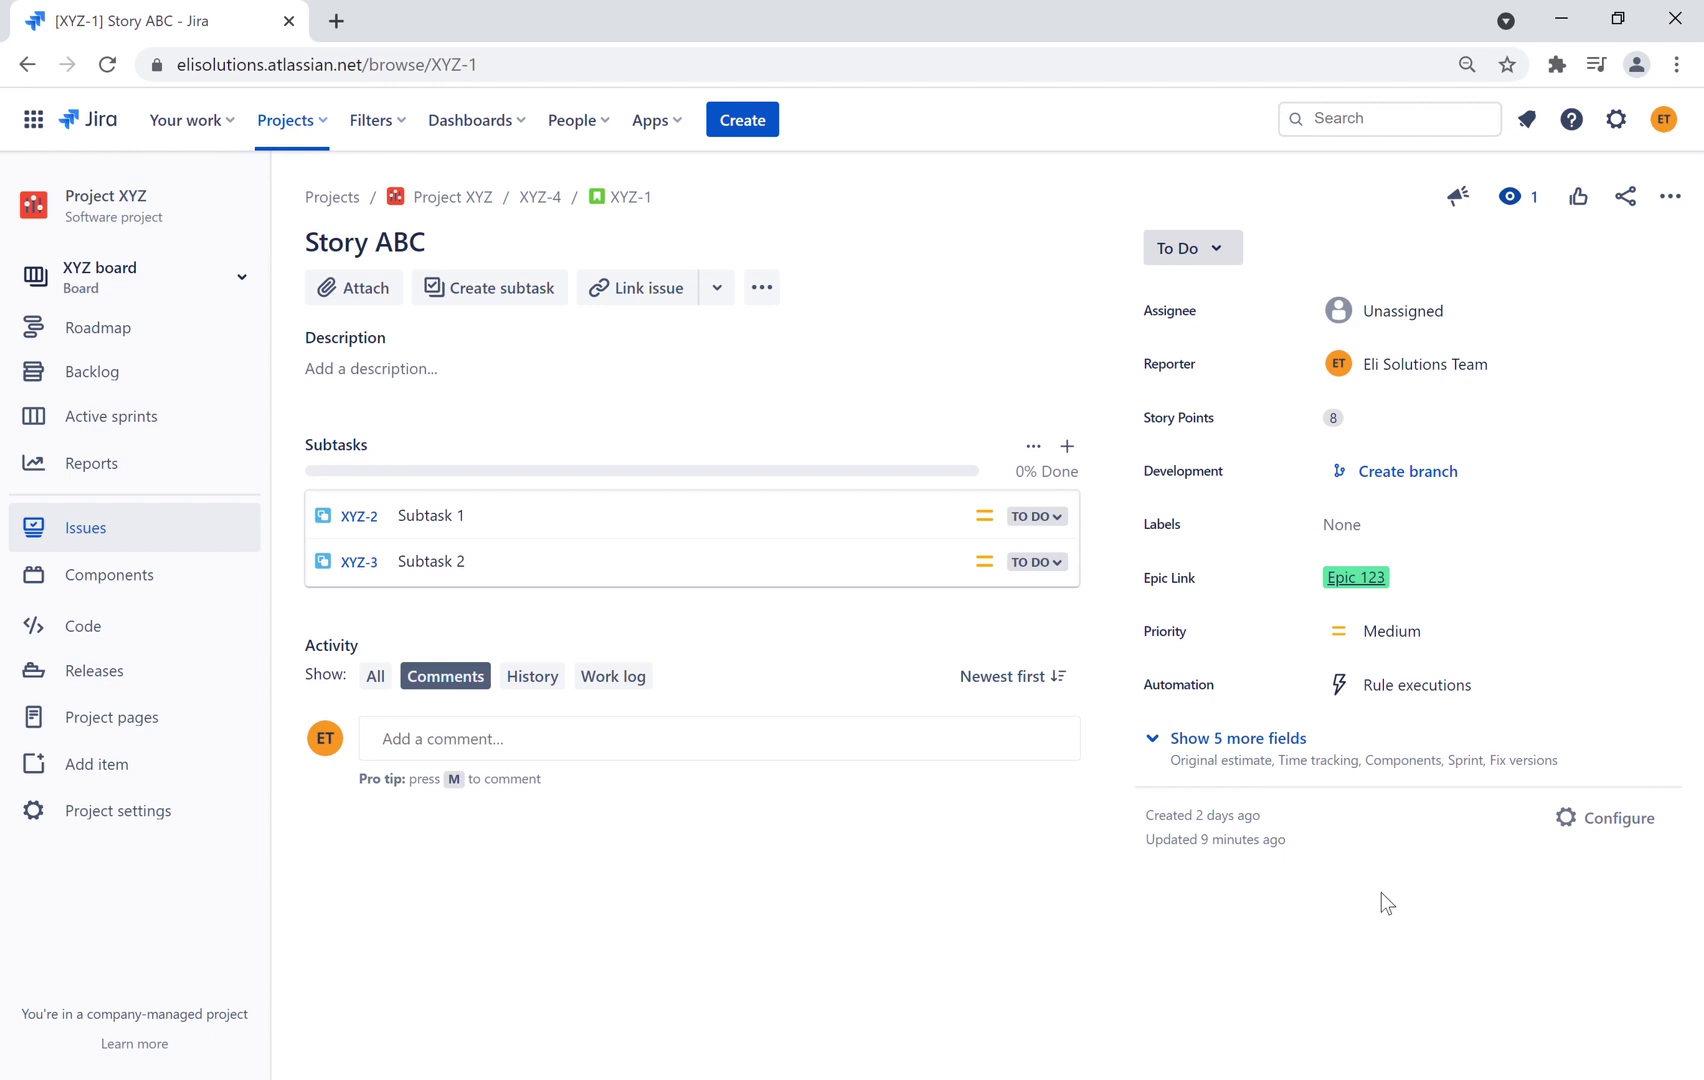
Check Epic 123, and change the epic link of Story DEF to Epic 456
click(1355, 579)
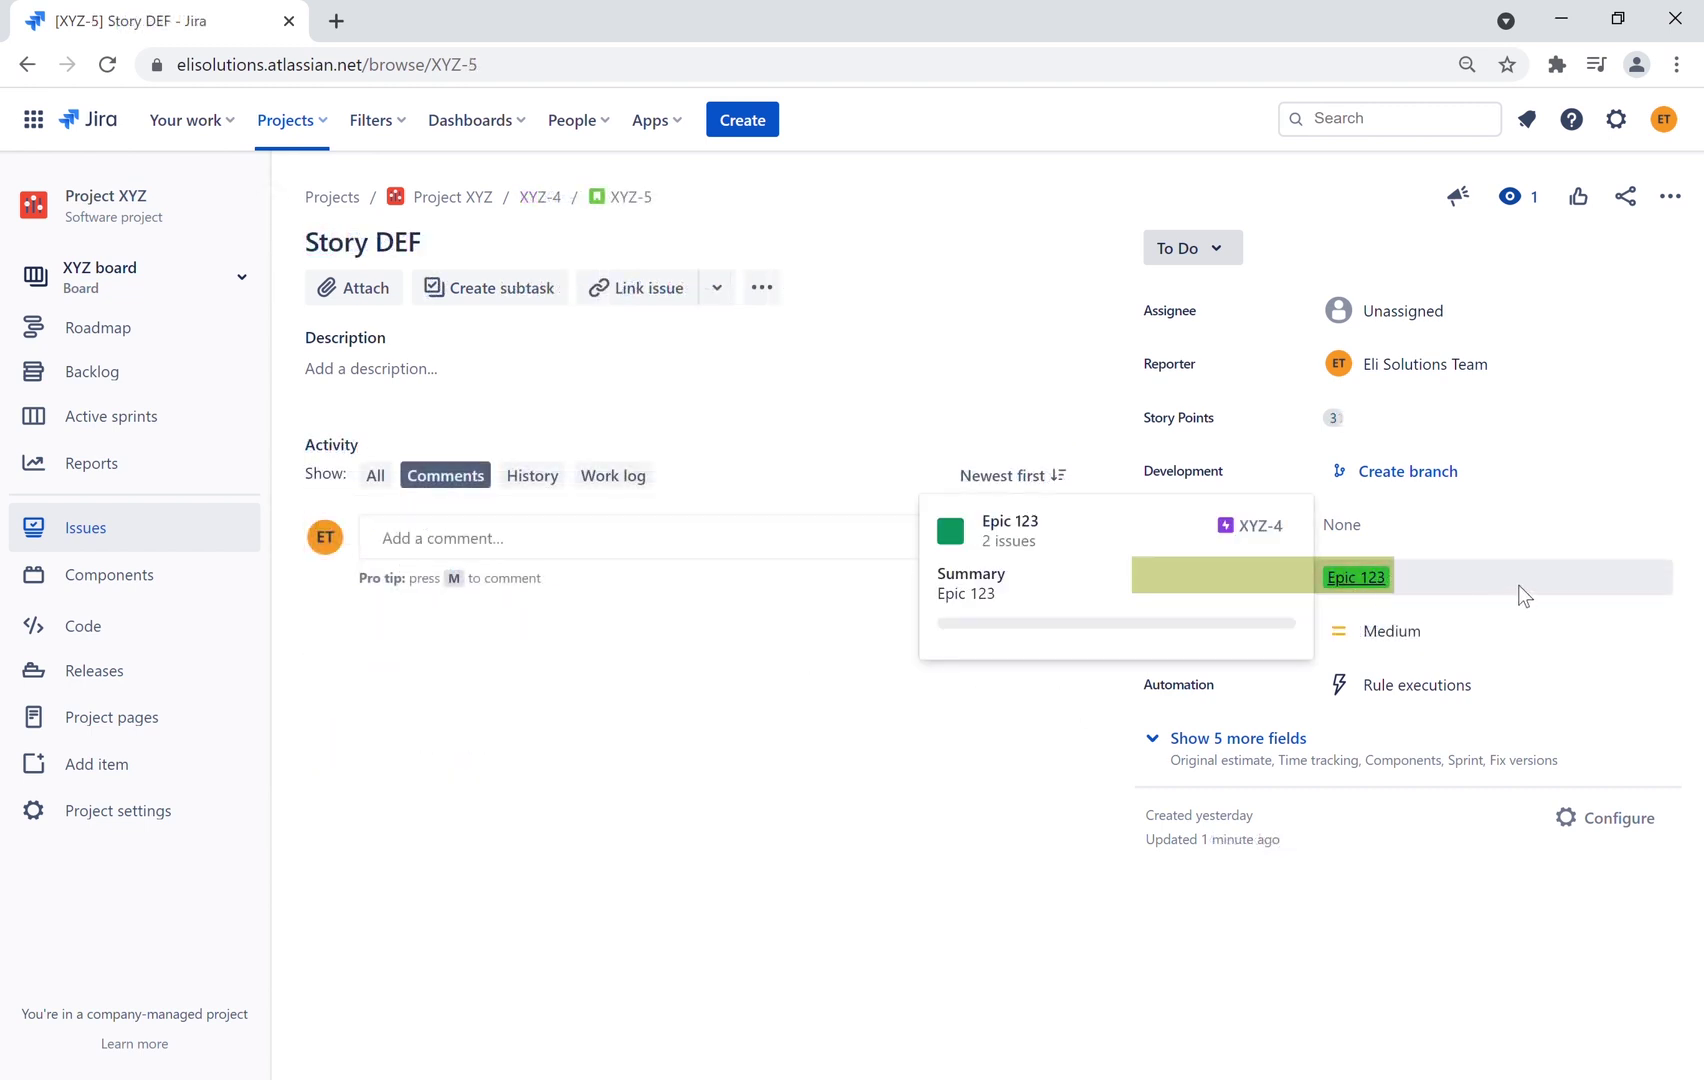
click(1490, 575)
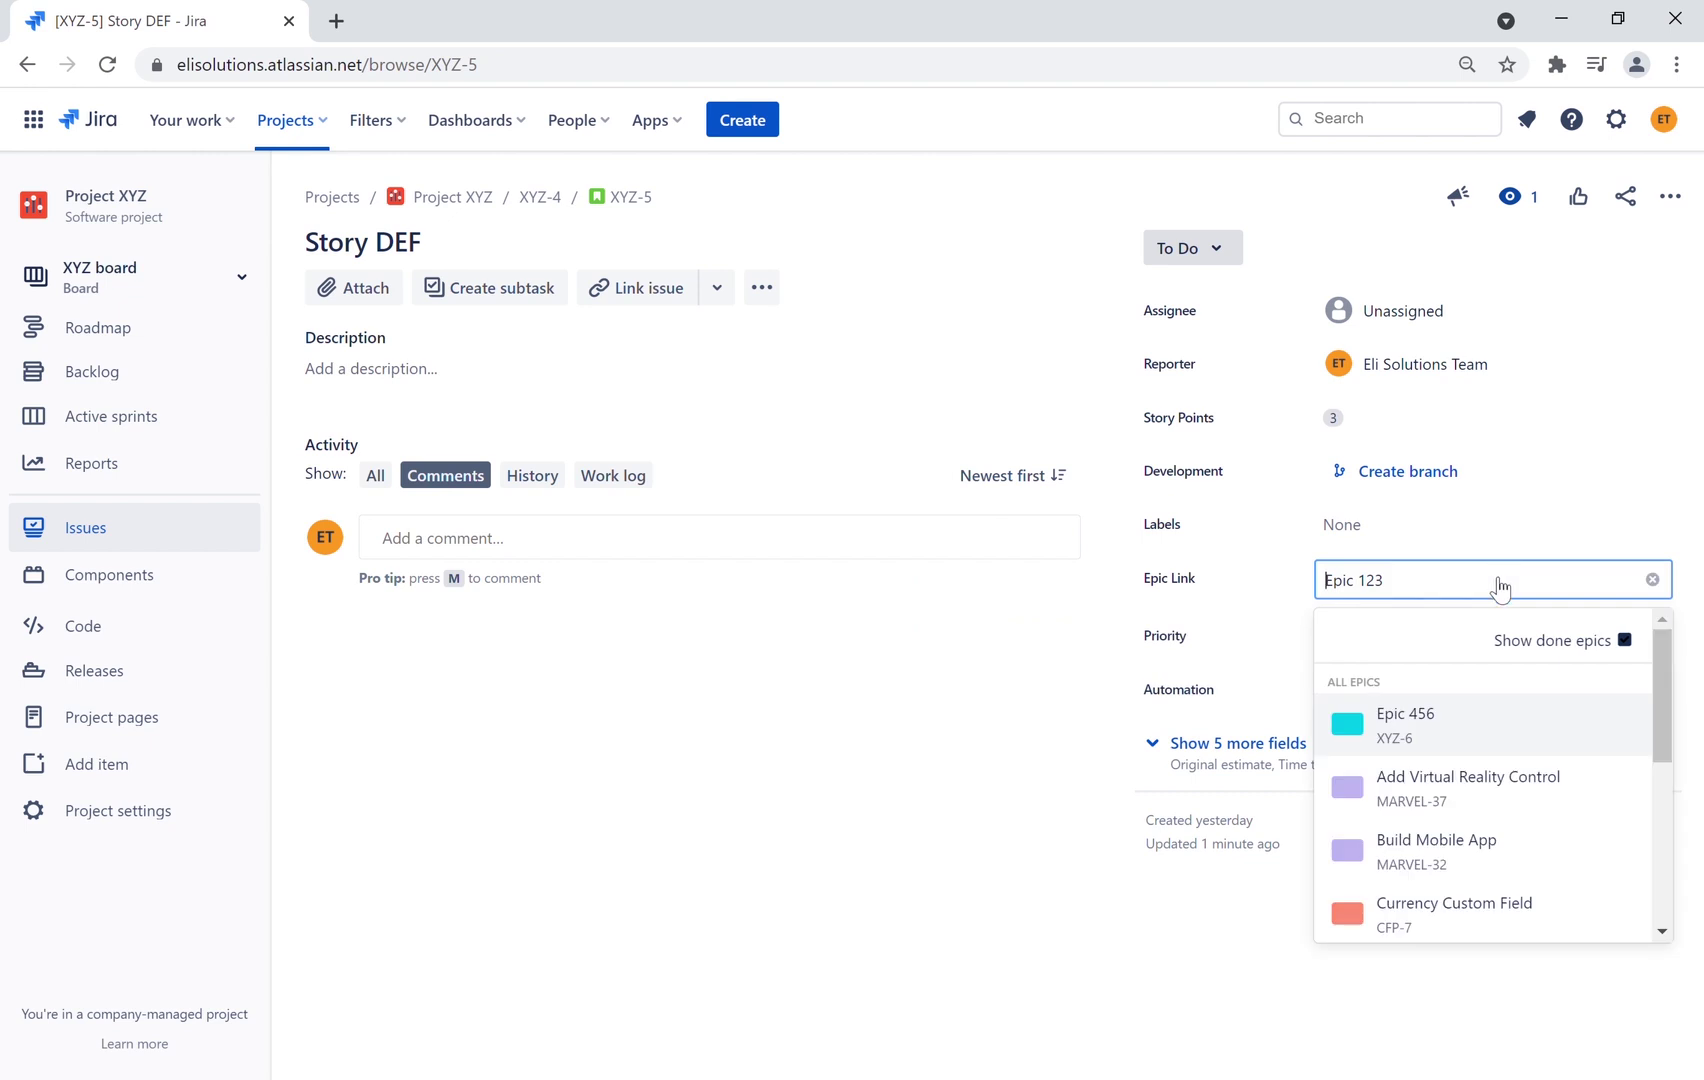
click(1432, 737)
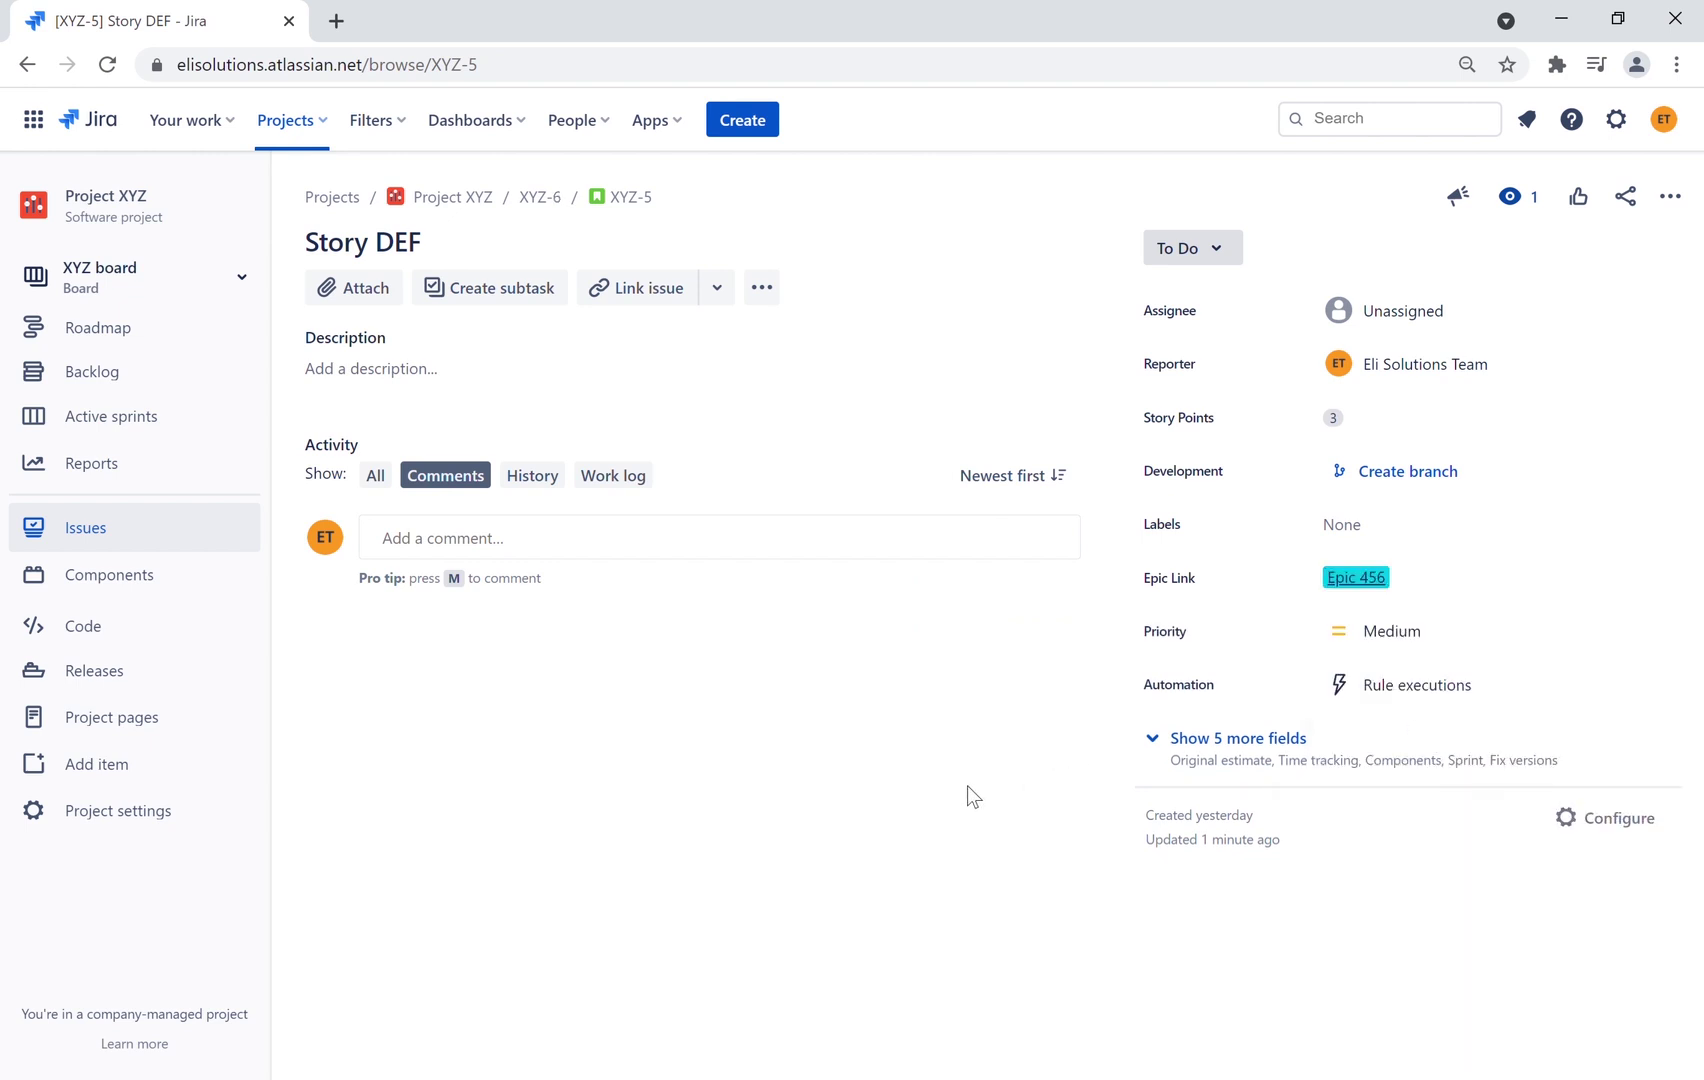
Open Epic 456 and Epic 123 to check the story points of both epics
click(1356, 578)
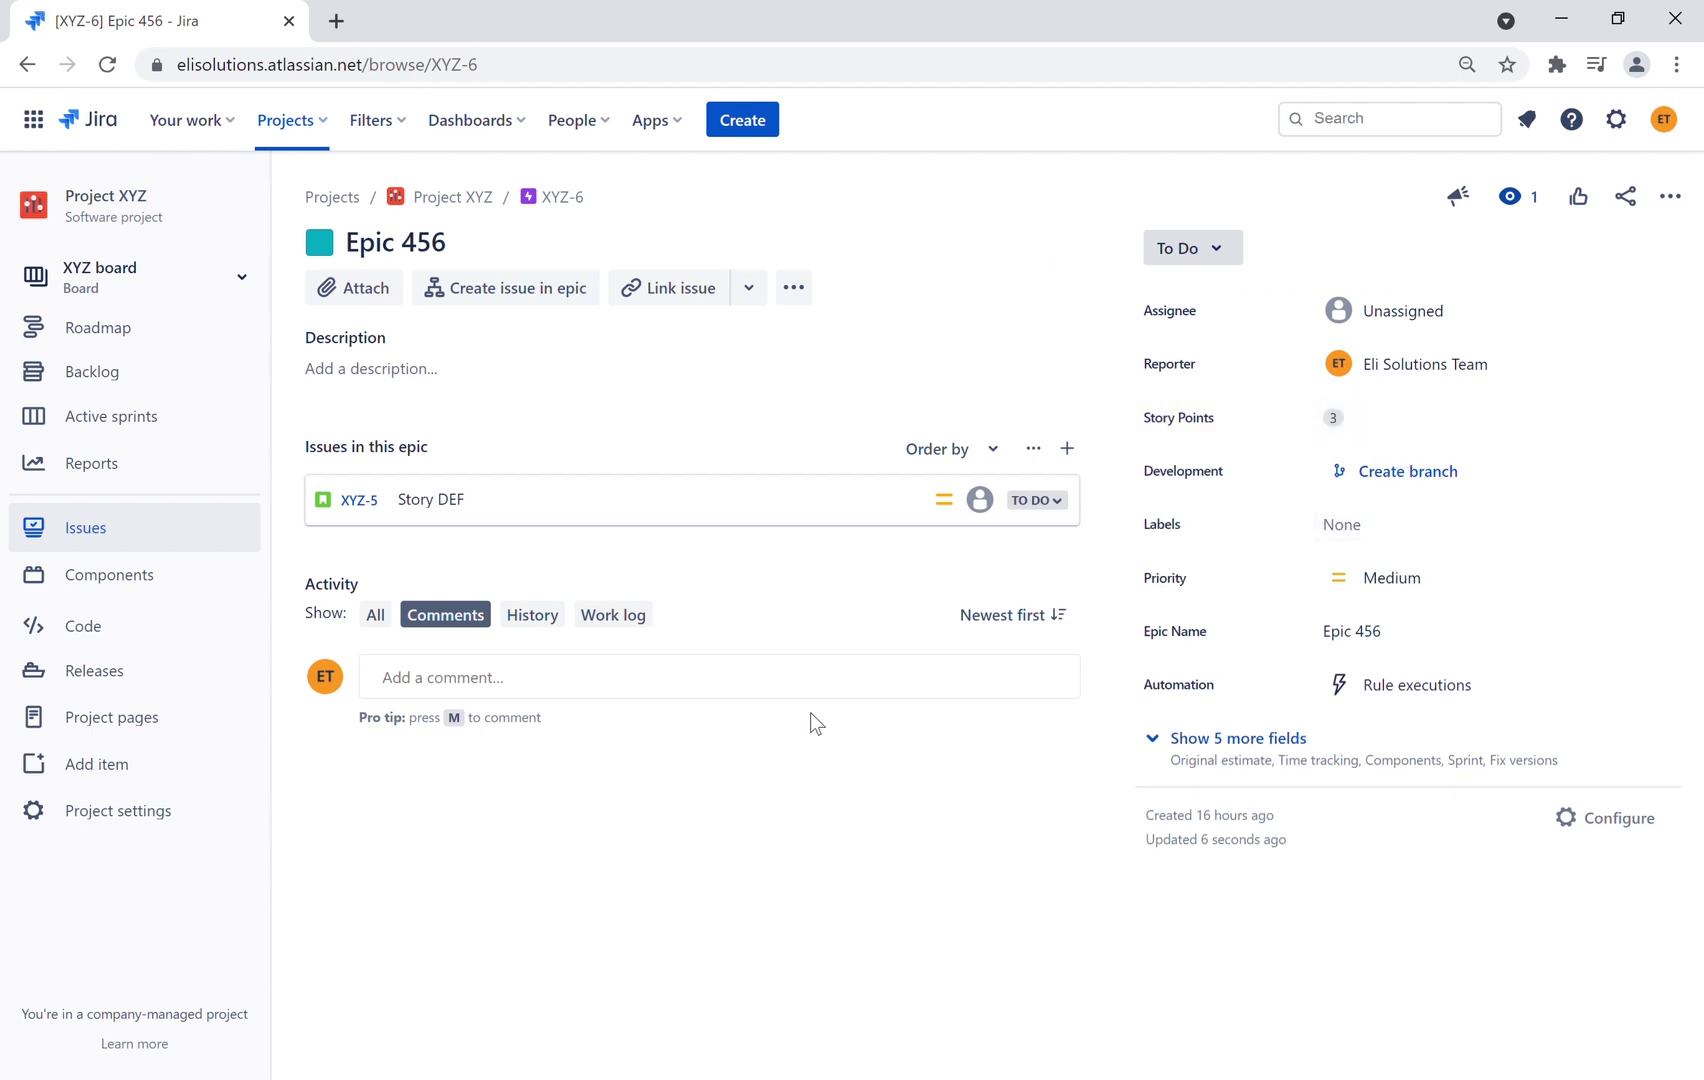
click(230, 120)
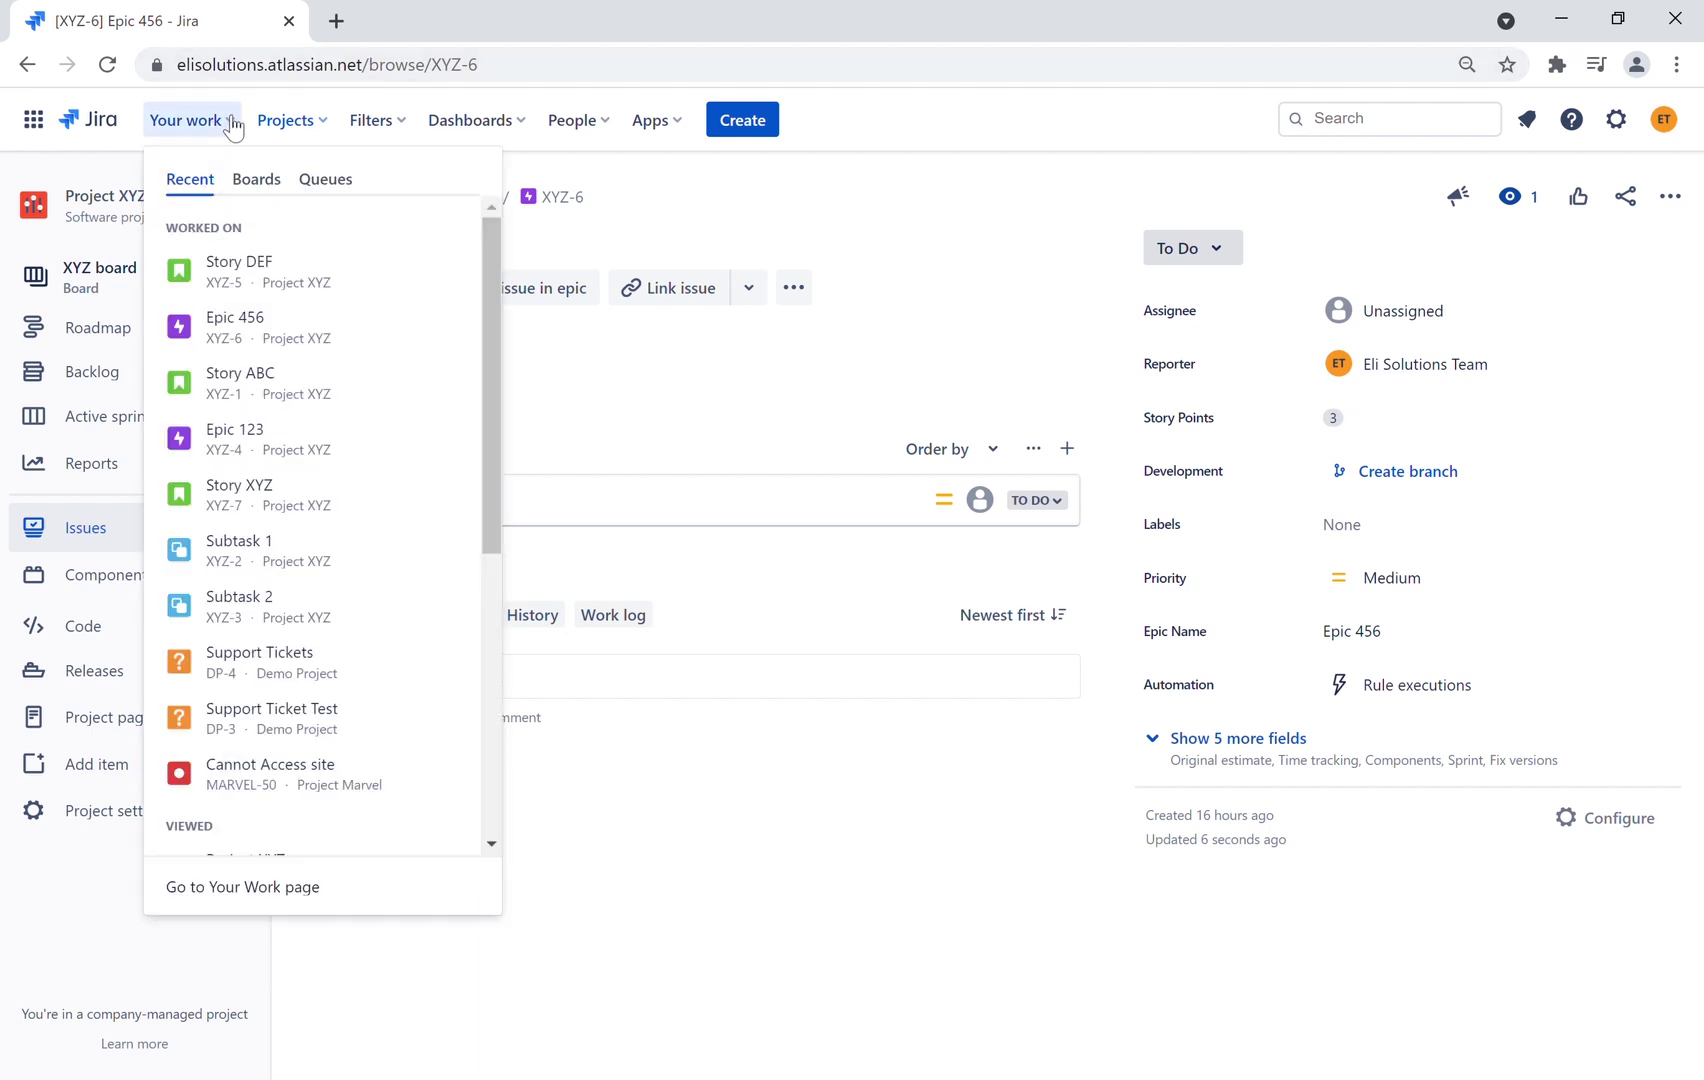
click(236, 443)
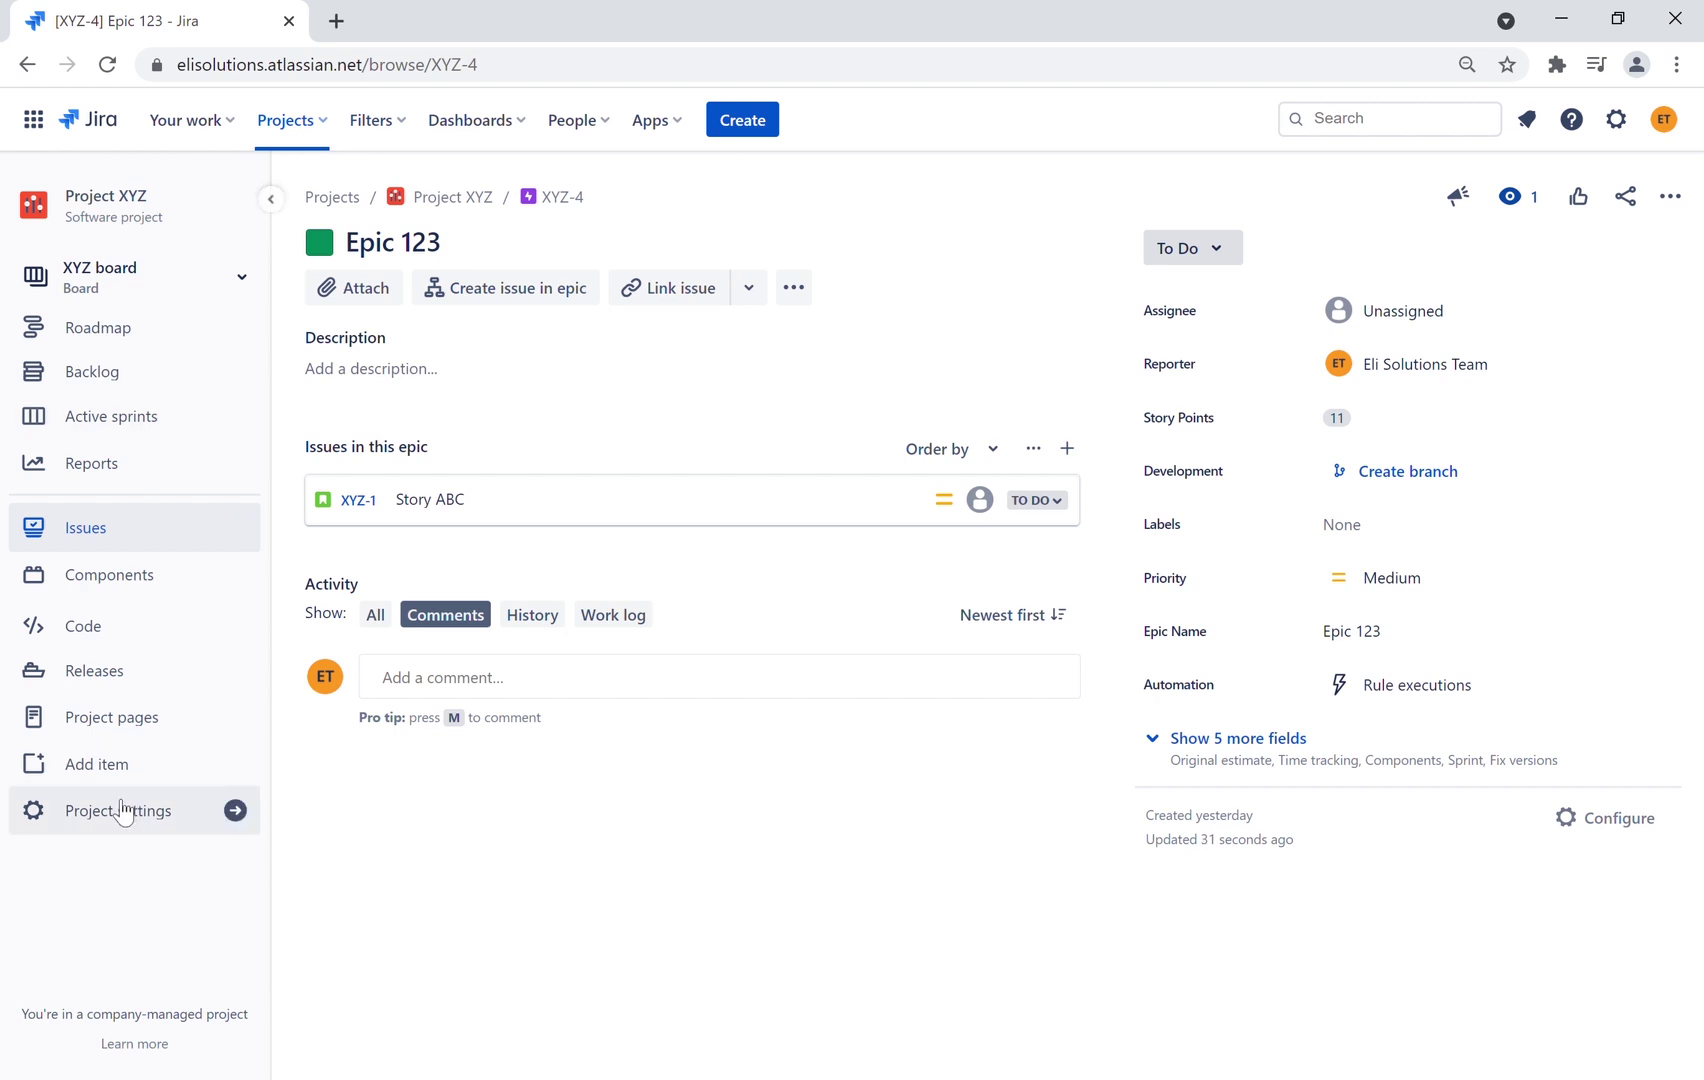
Create a new automation rule in the project settings with the Scheduled trigger
click(150, 815)
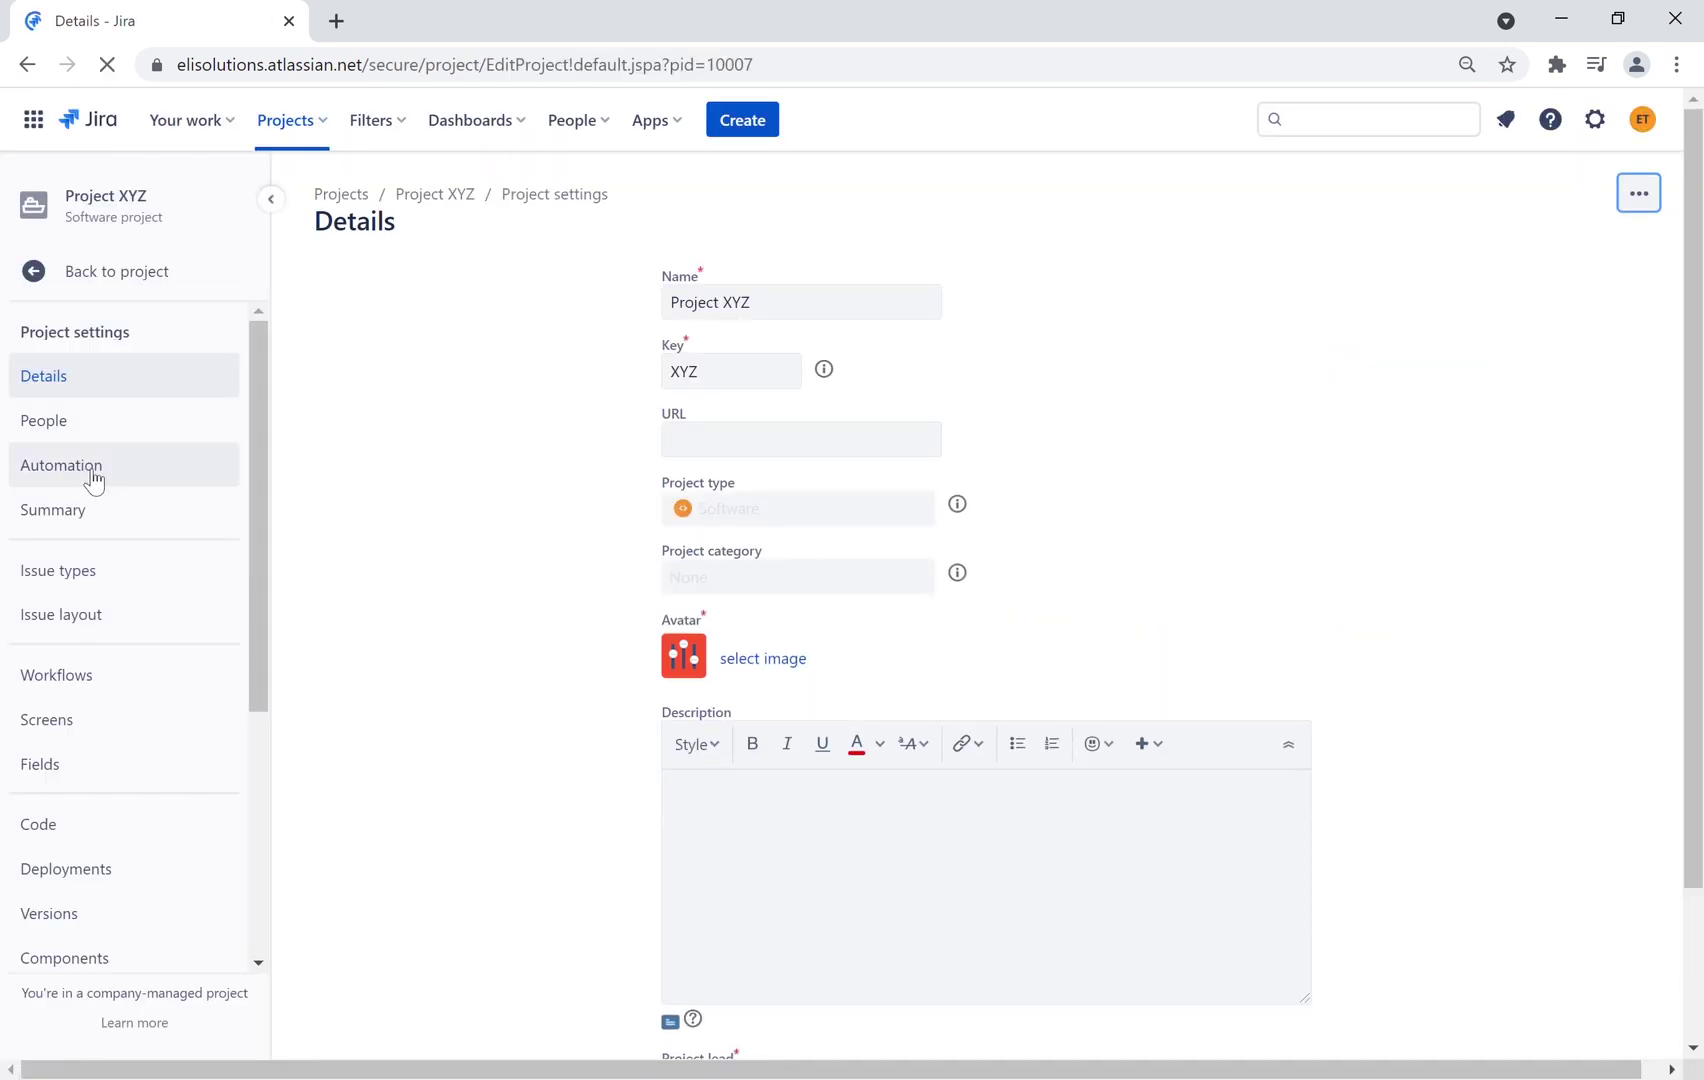
click(91, 477)
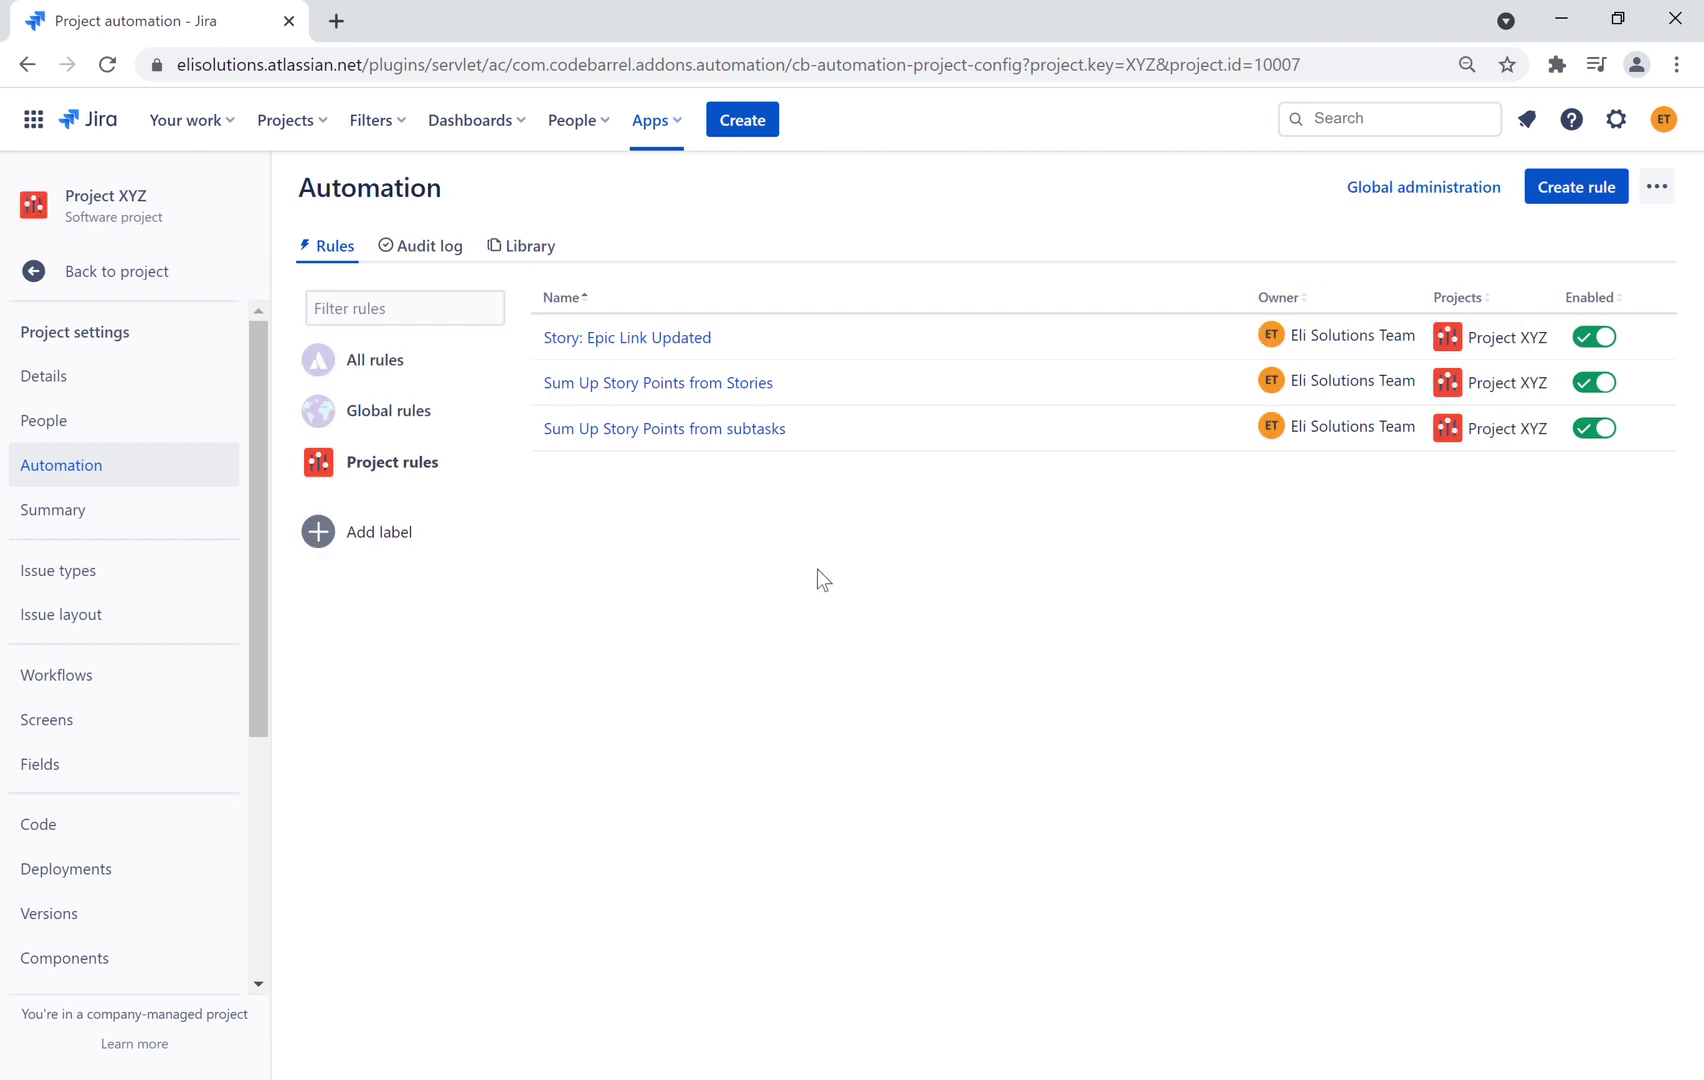
click(1576, 193)
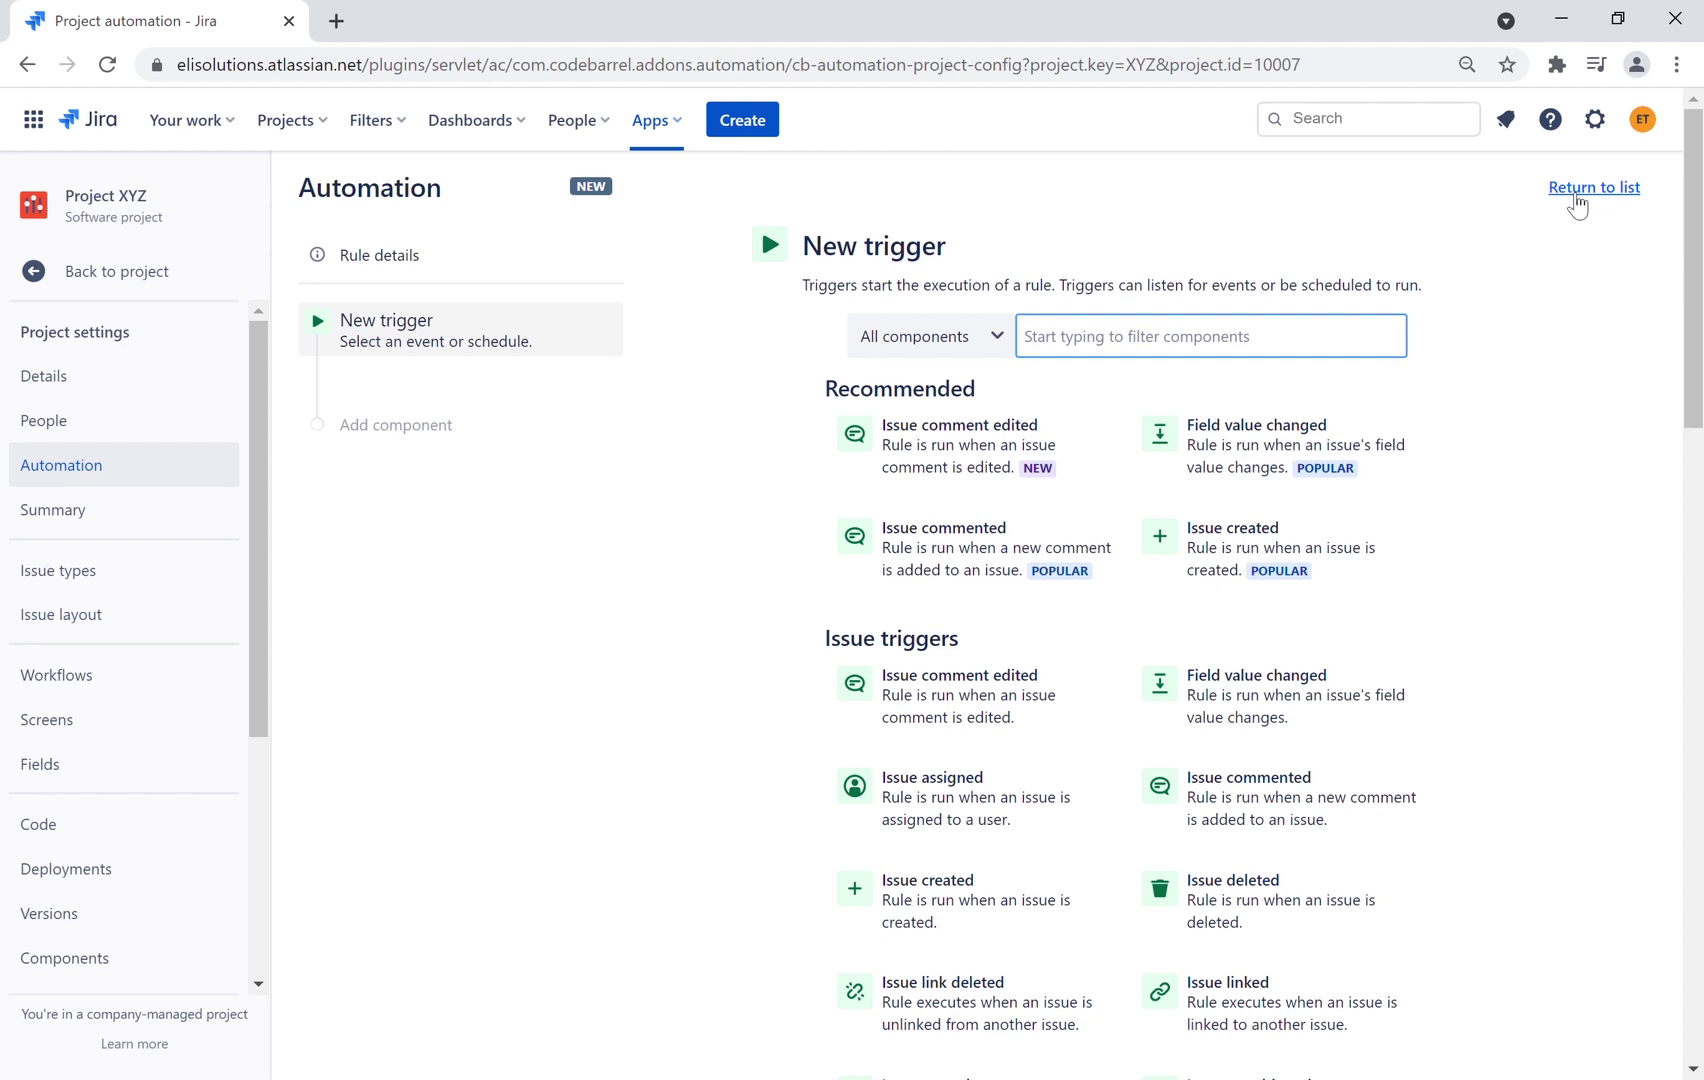
text(sc)
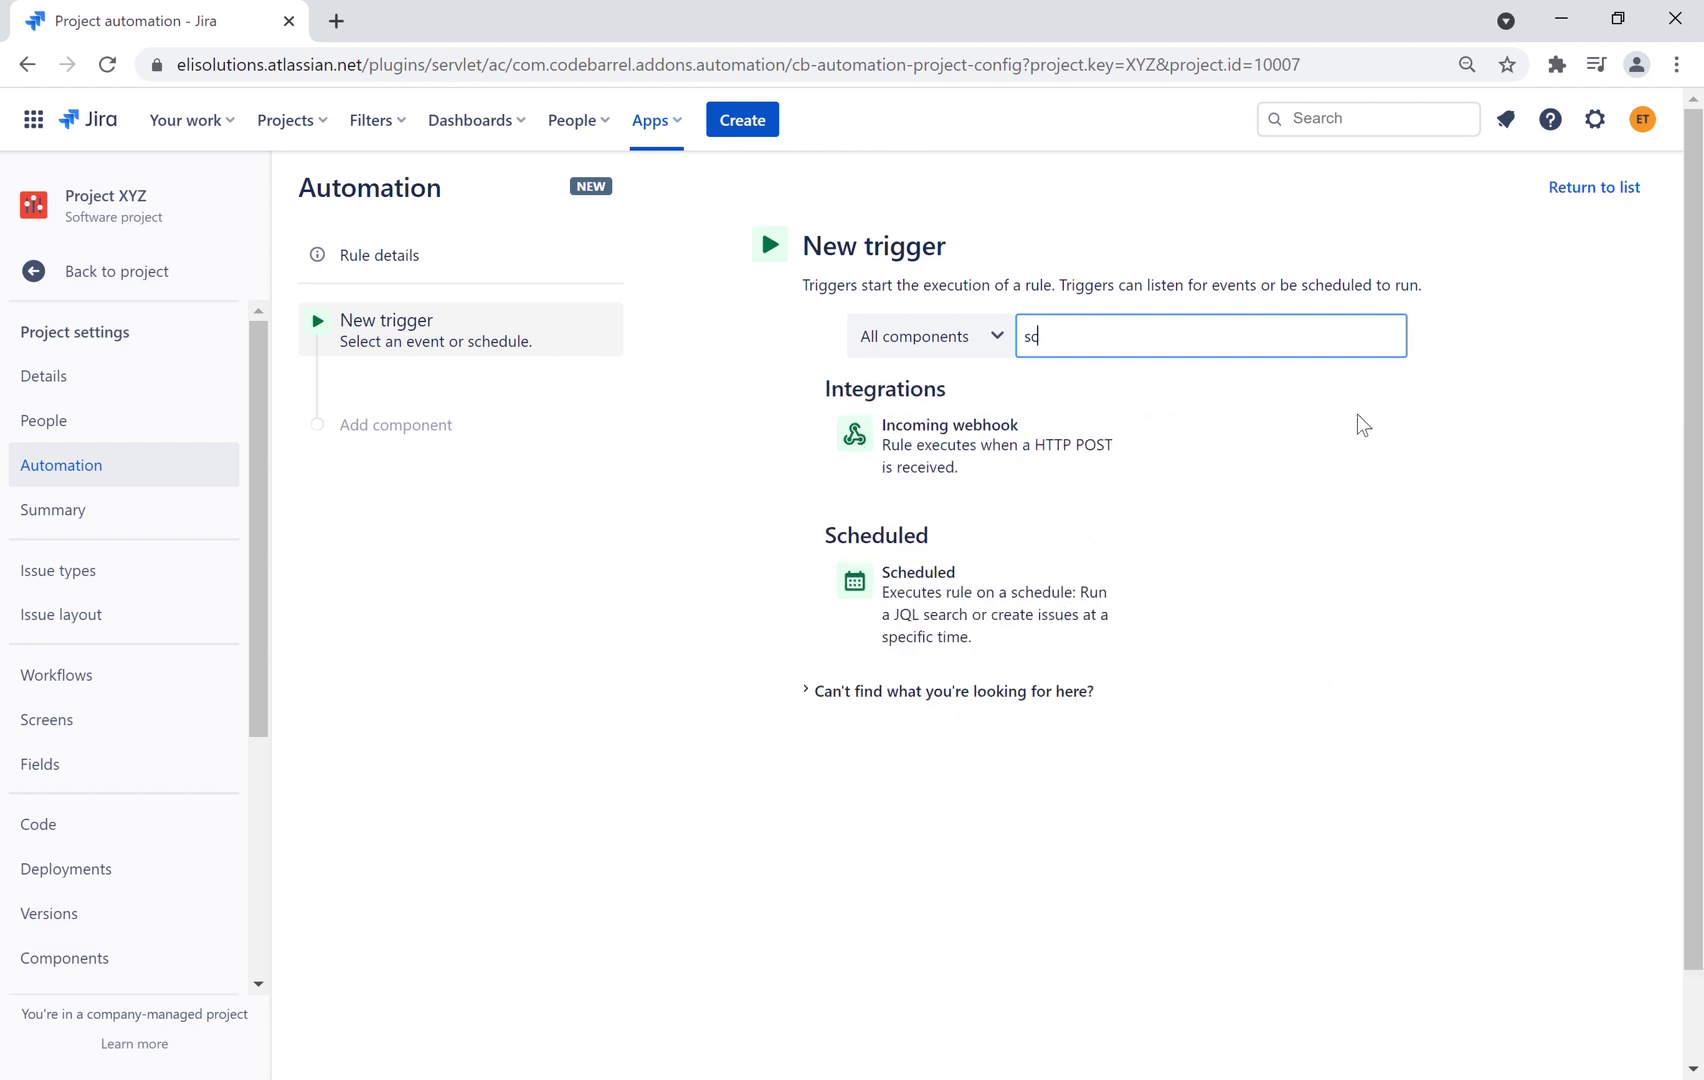
click(955, 627)
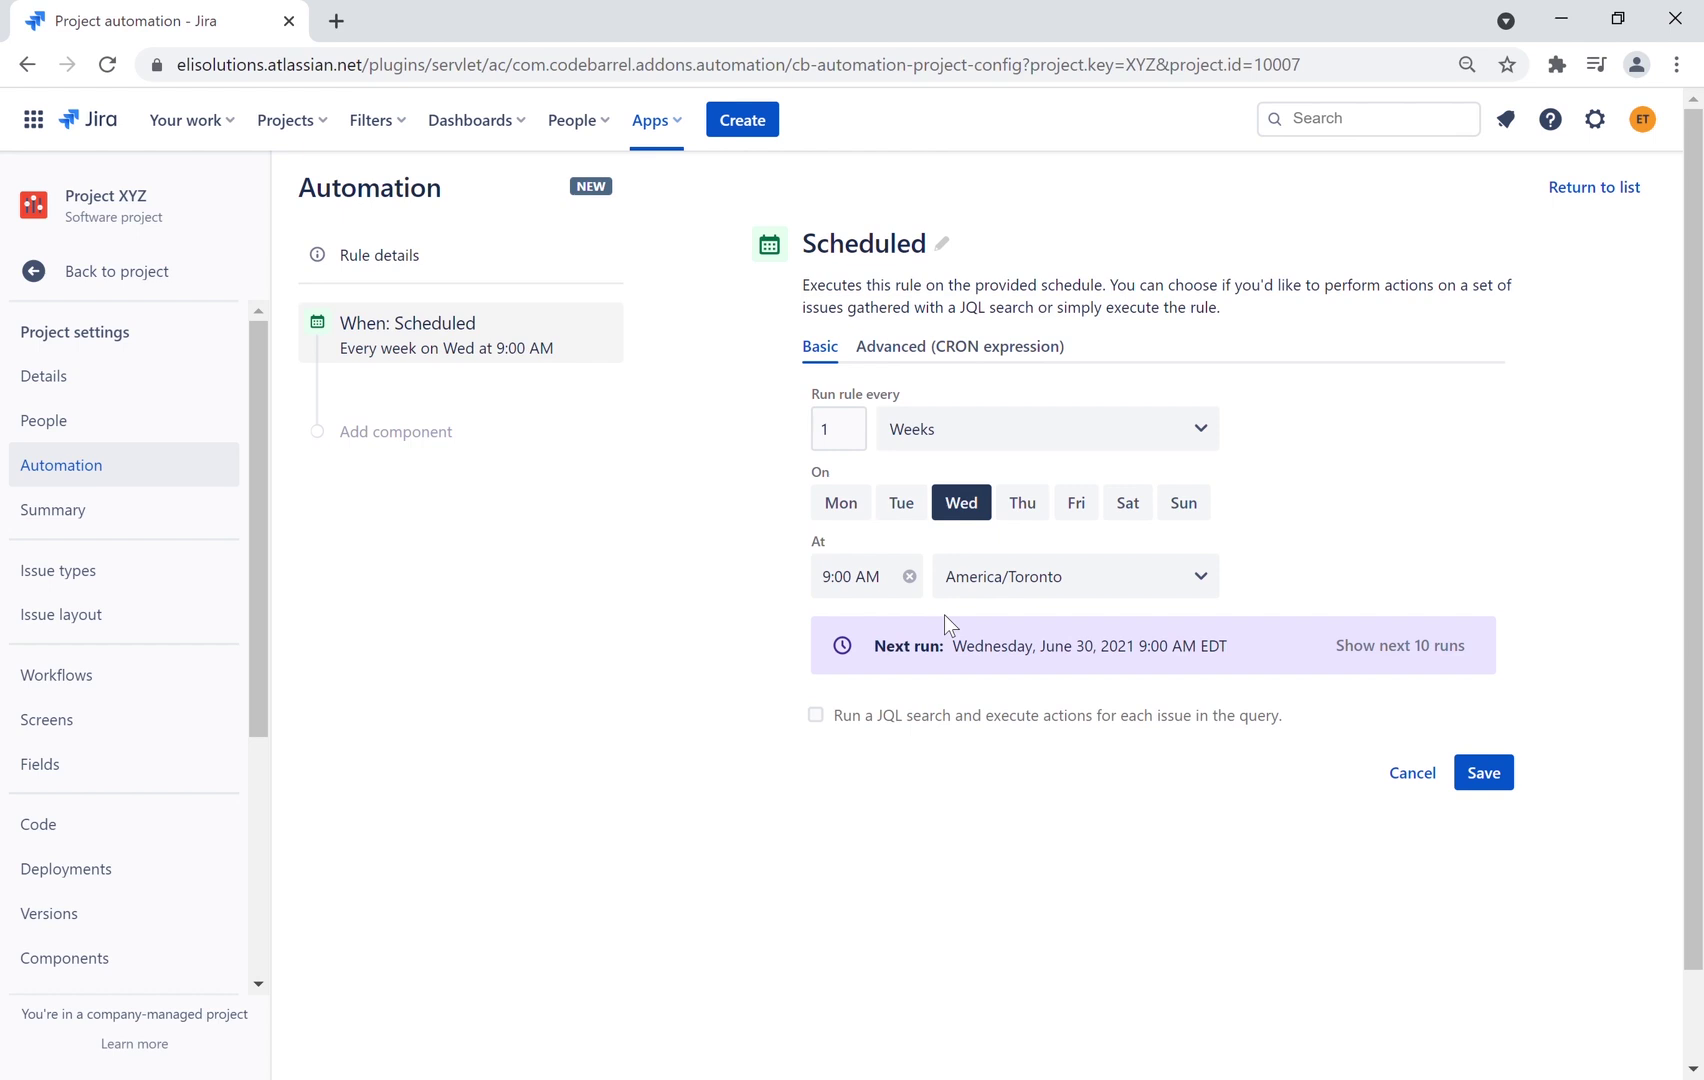
Schedule the rule to run every 1 day at 5:00 PM
click(1192, 438)
click(978, 560)
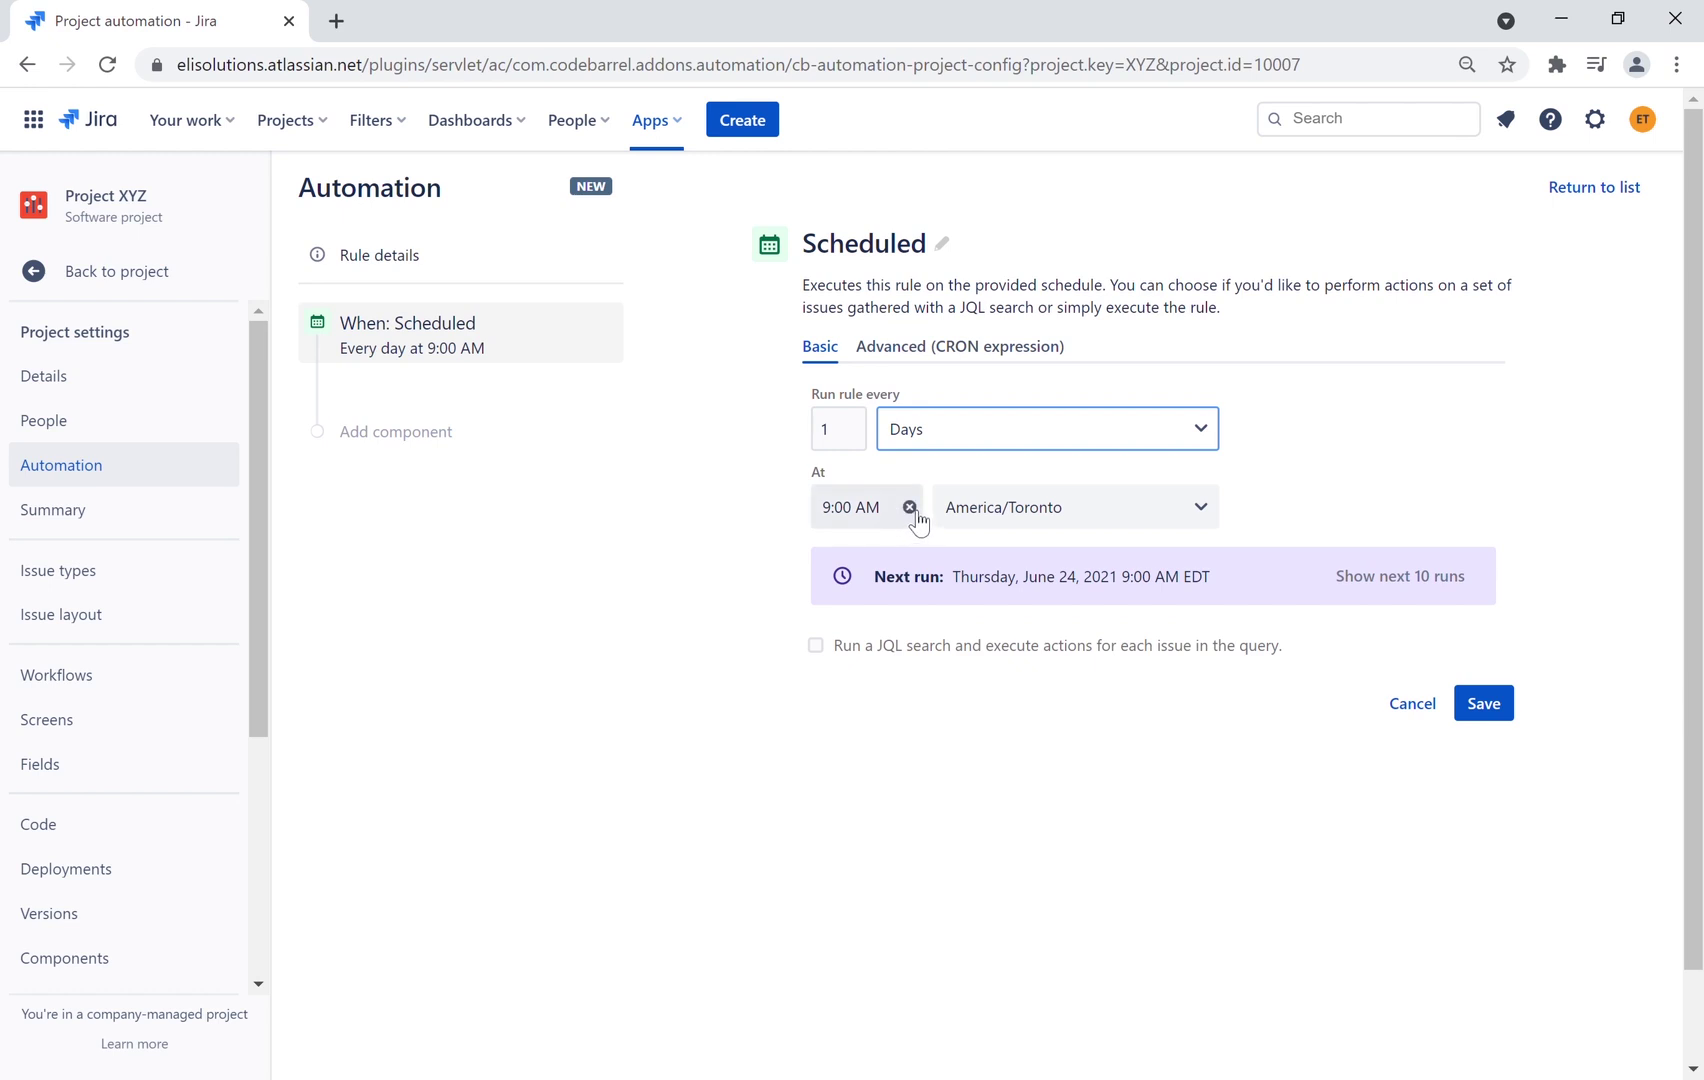
click(910, 508)
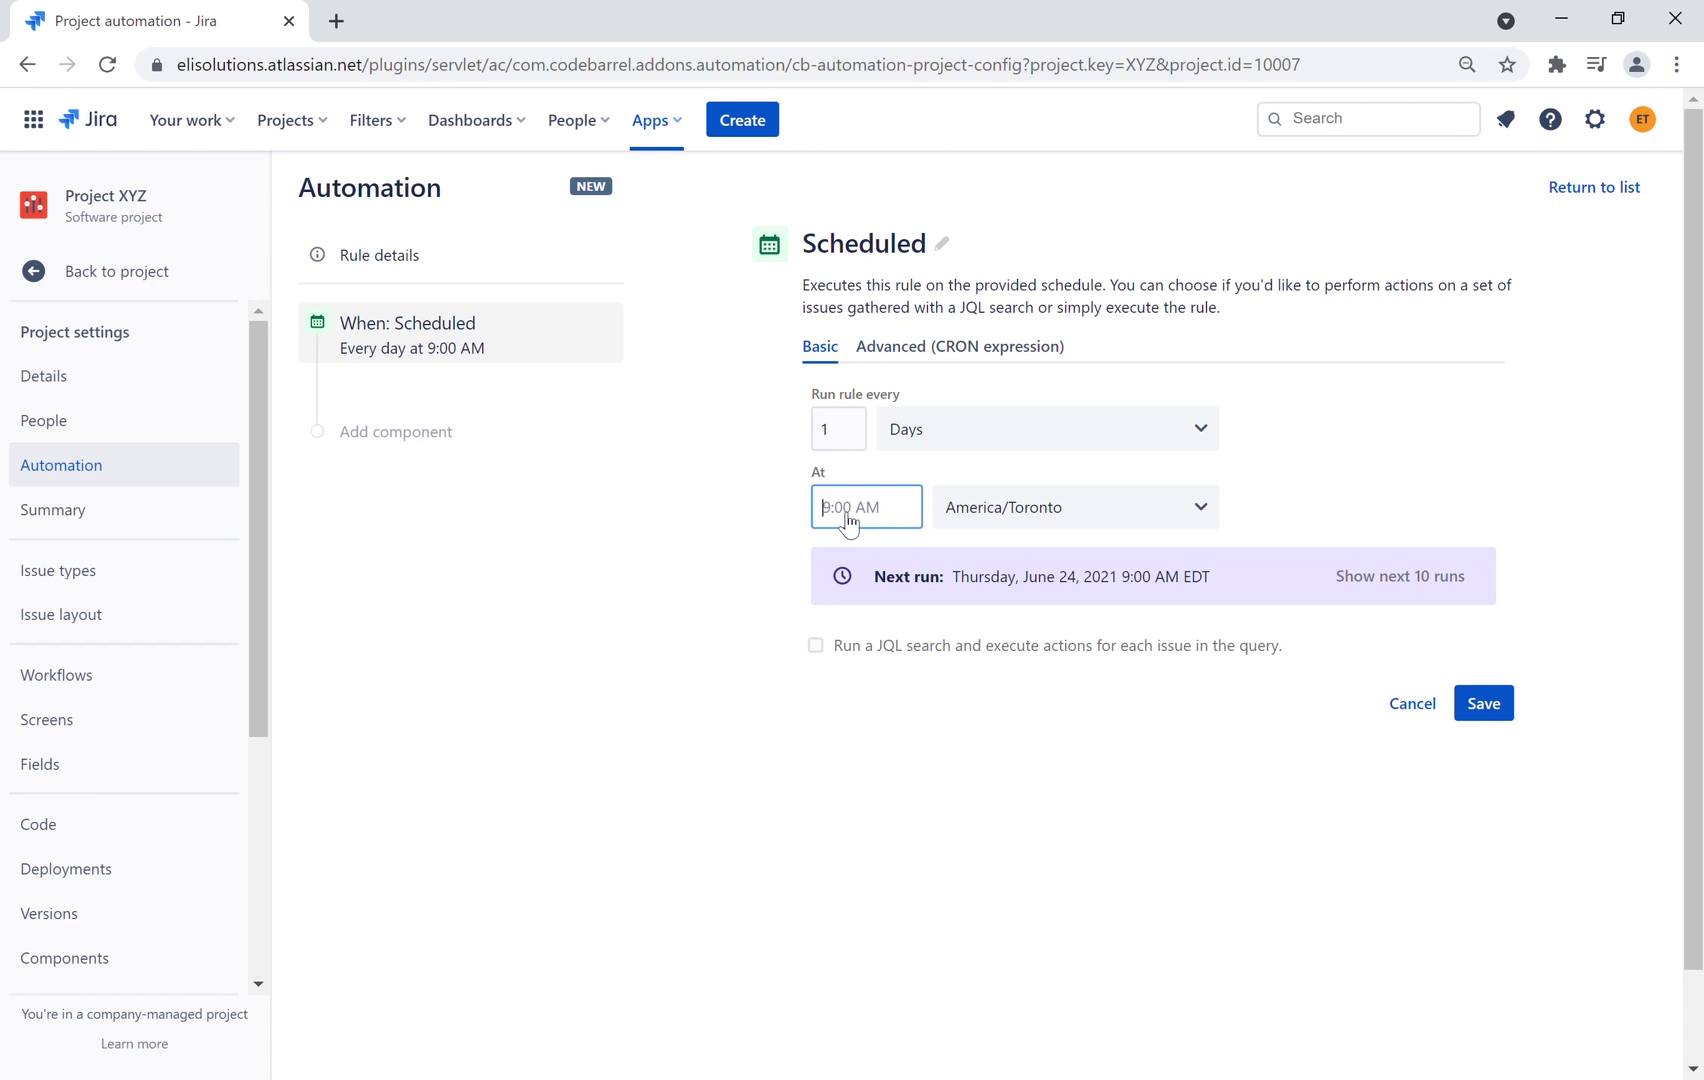
text(5)
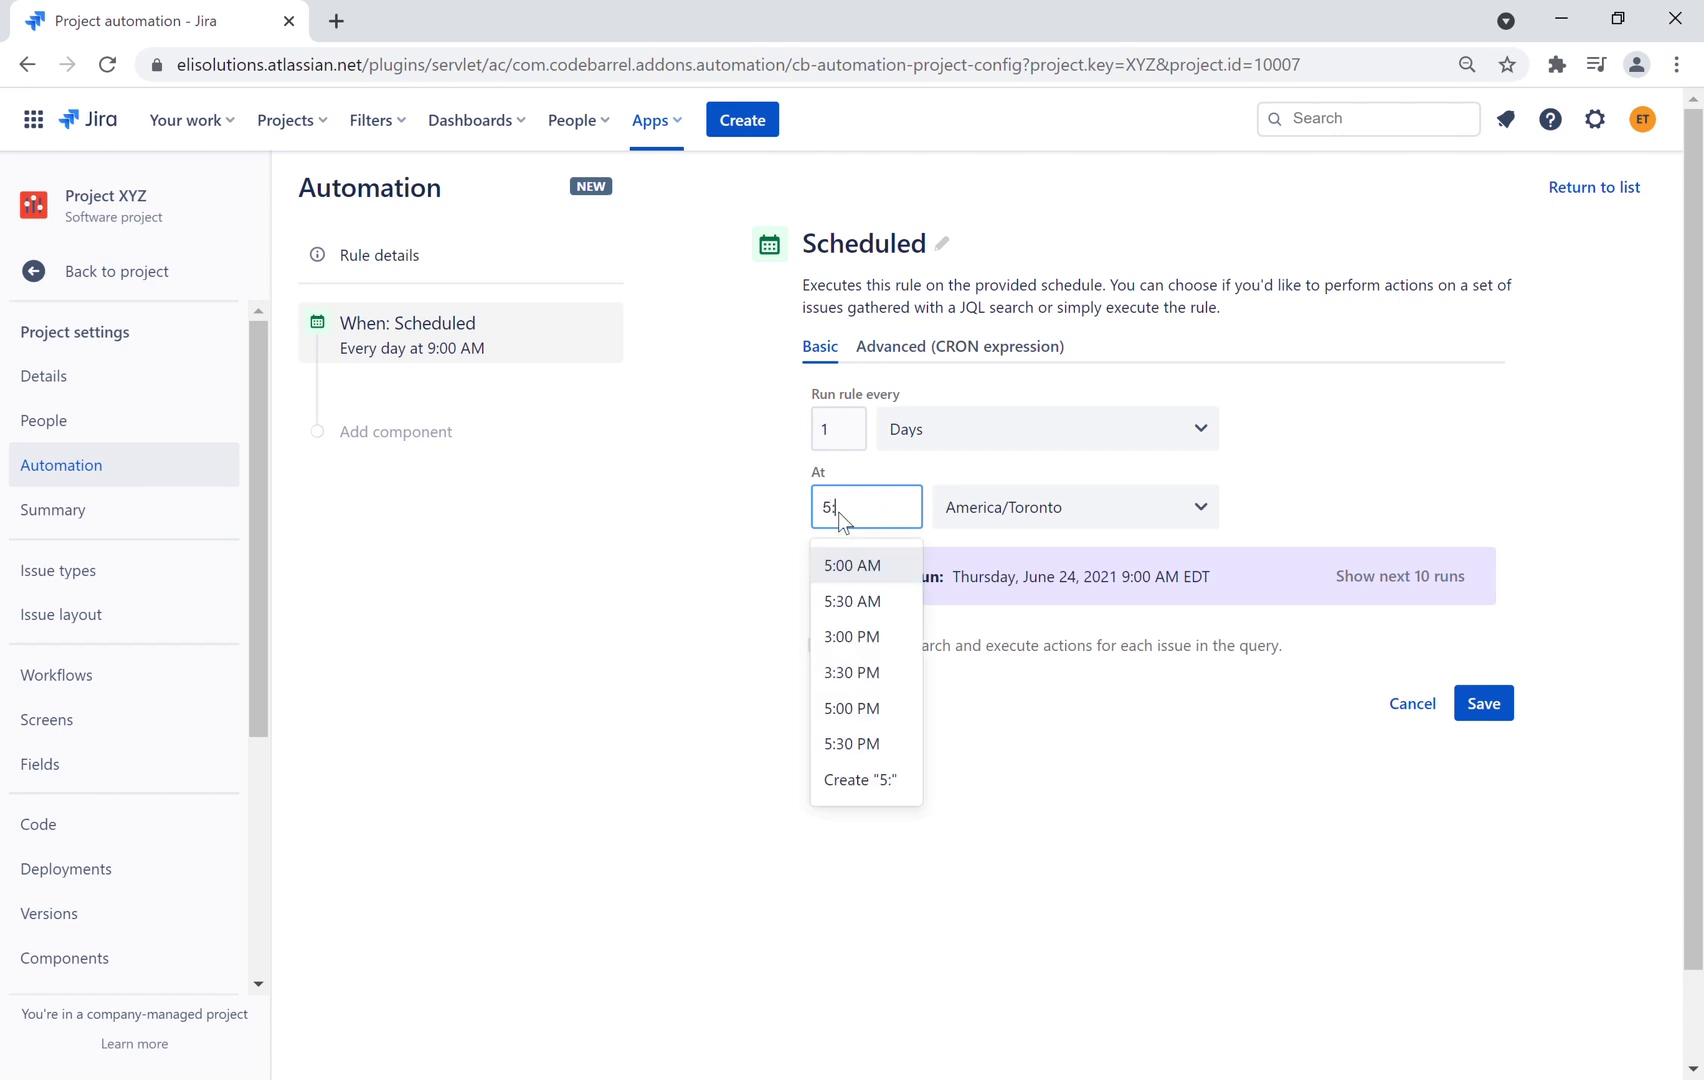
text(:)
click(887, 710)
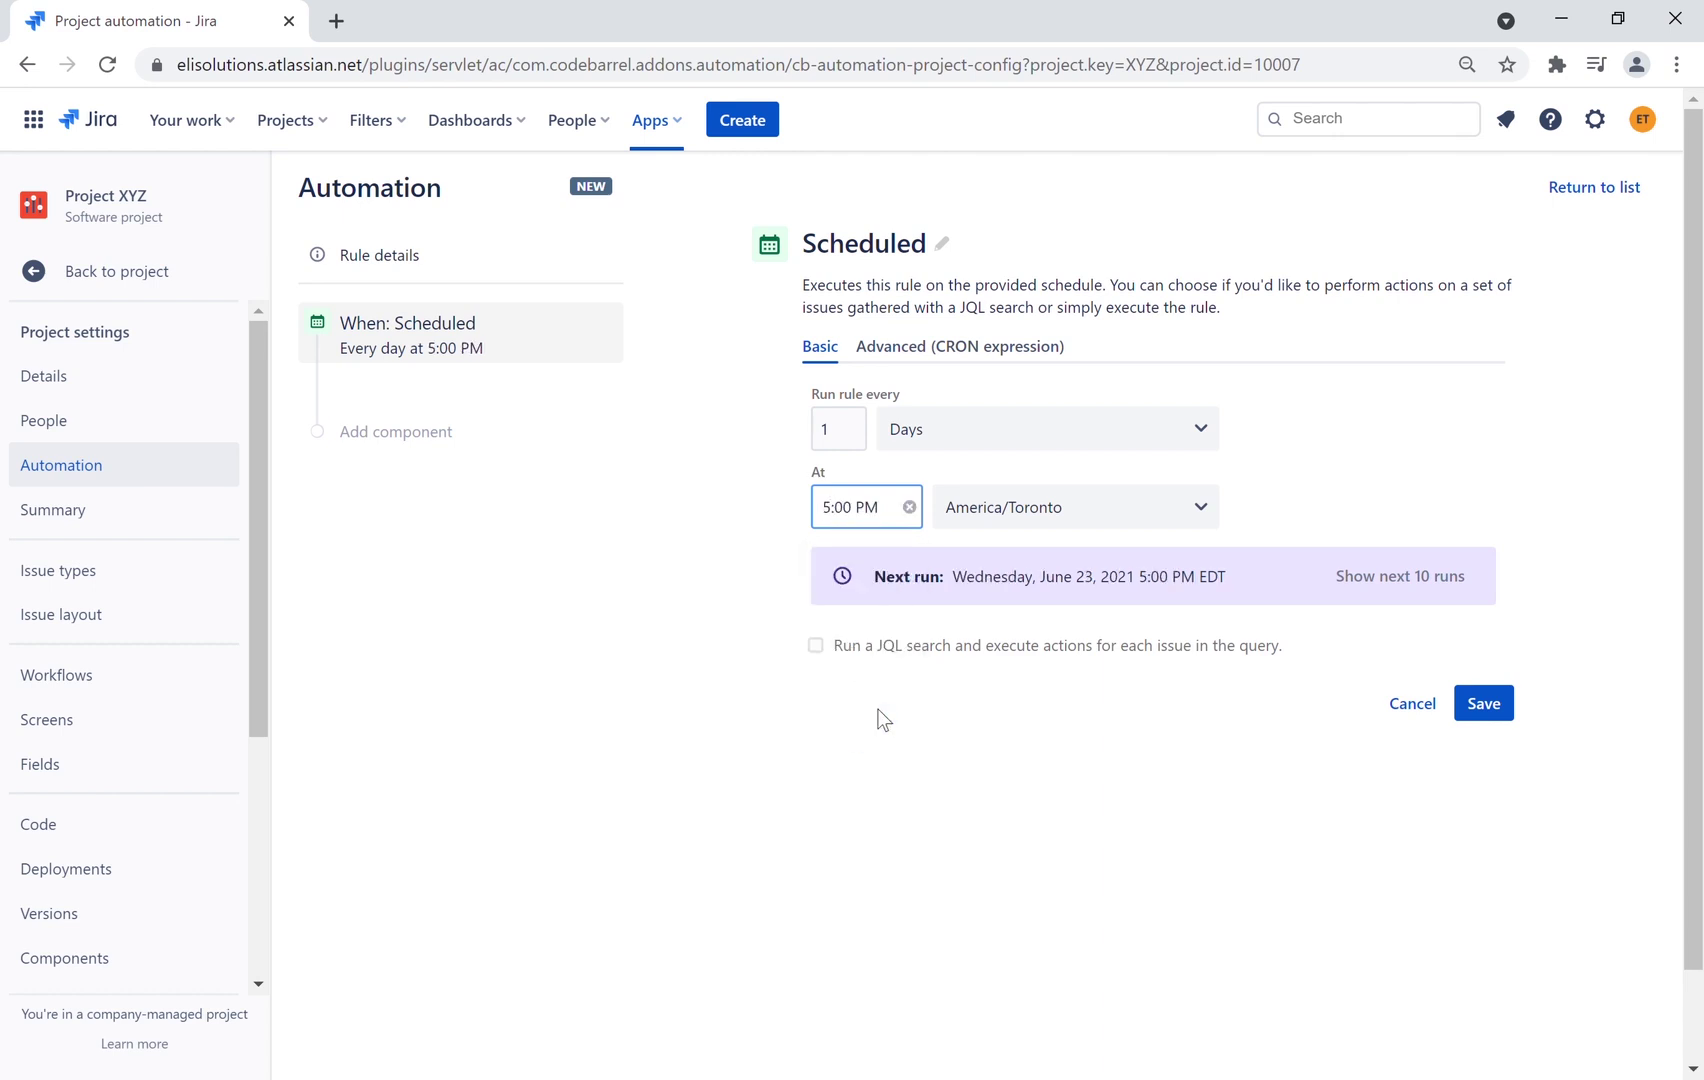
Make the trigger run a JQL search with "issuetype in (epic) and status not in (done)" for its issues, and save it
click(816, 645)
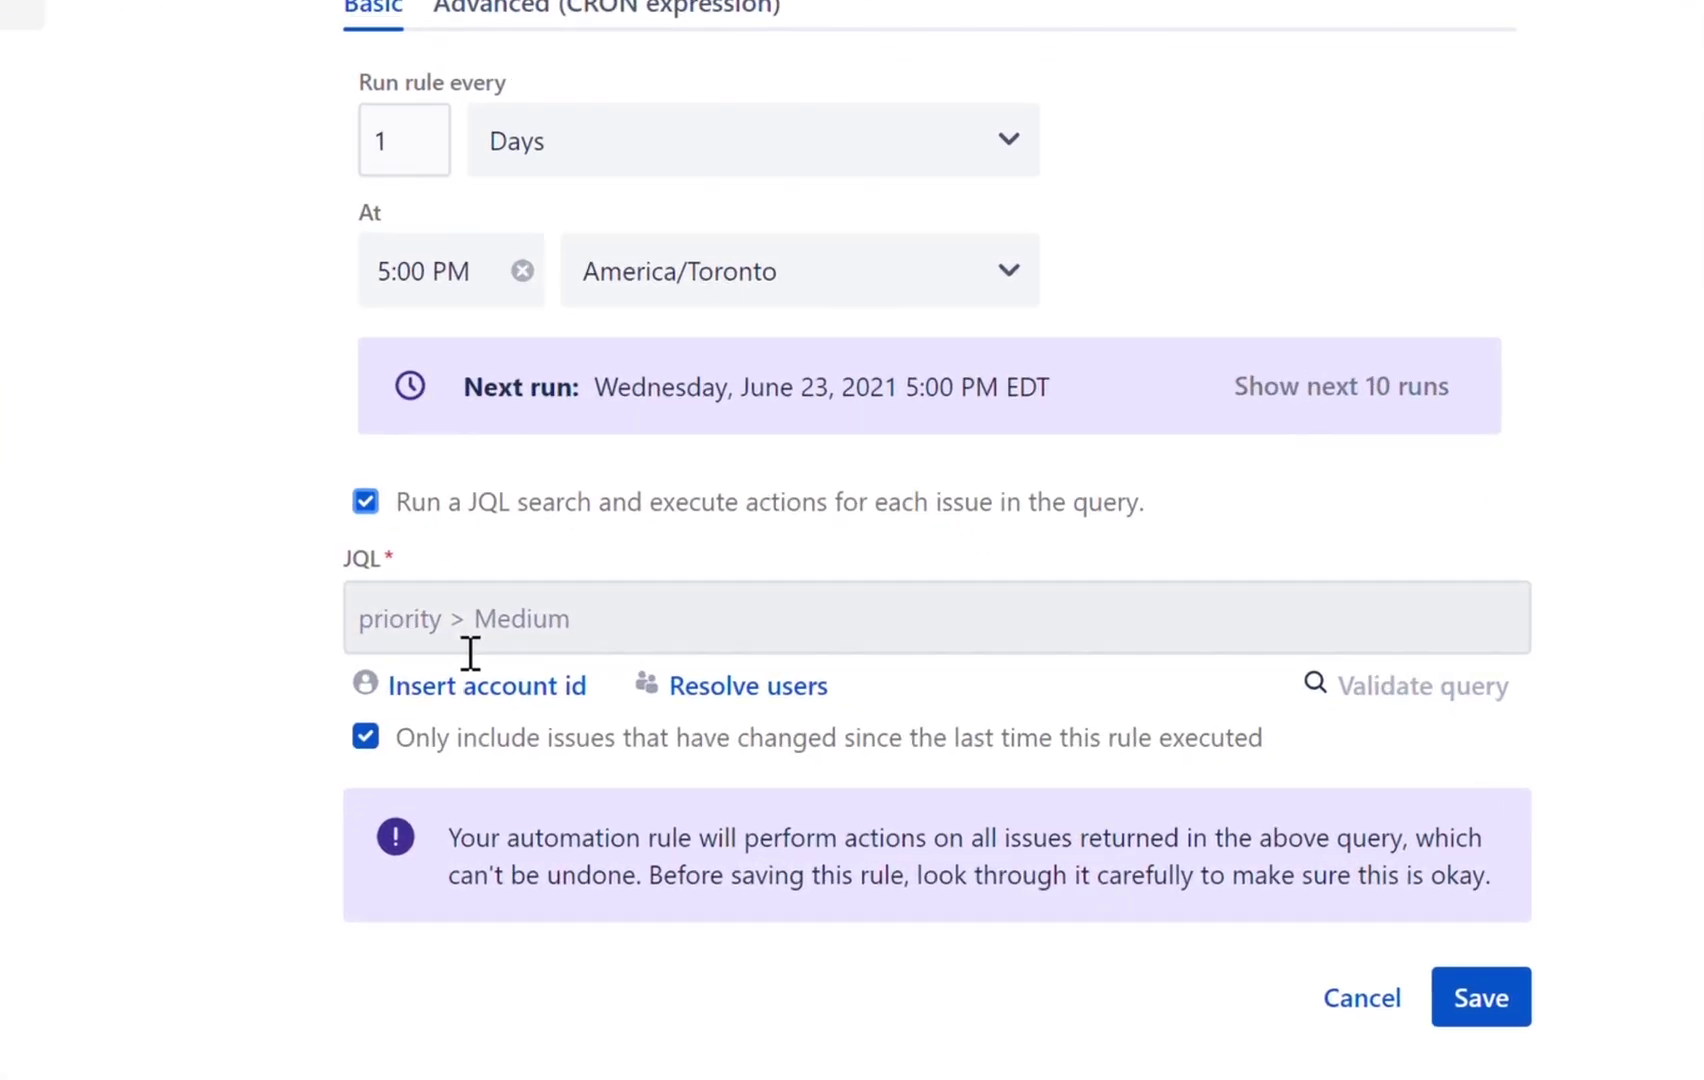
click(470, 648)
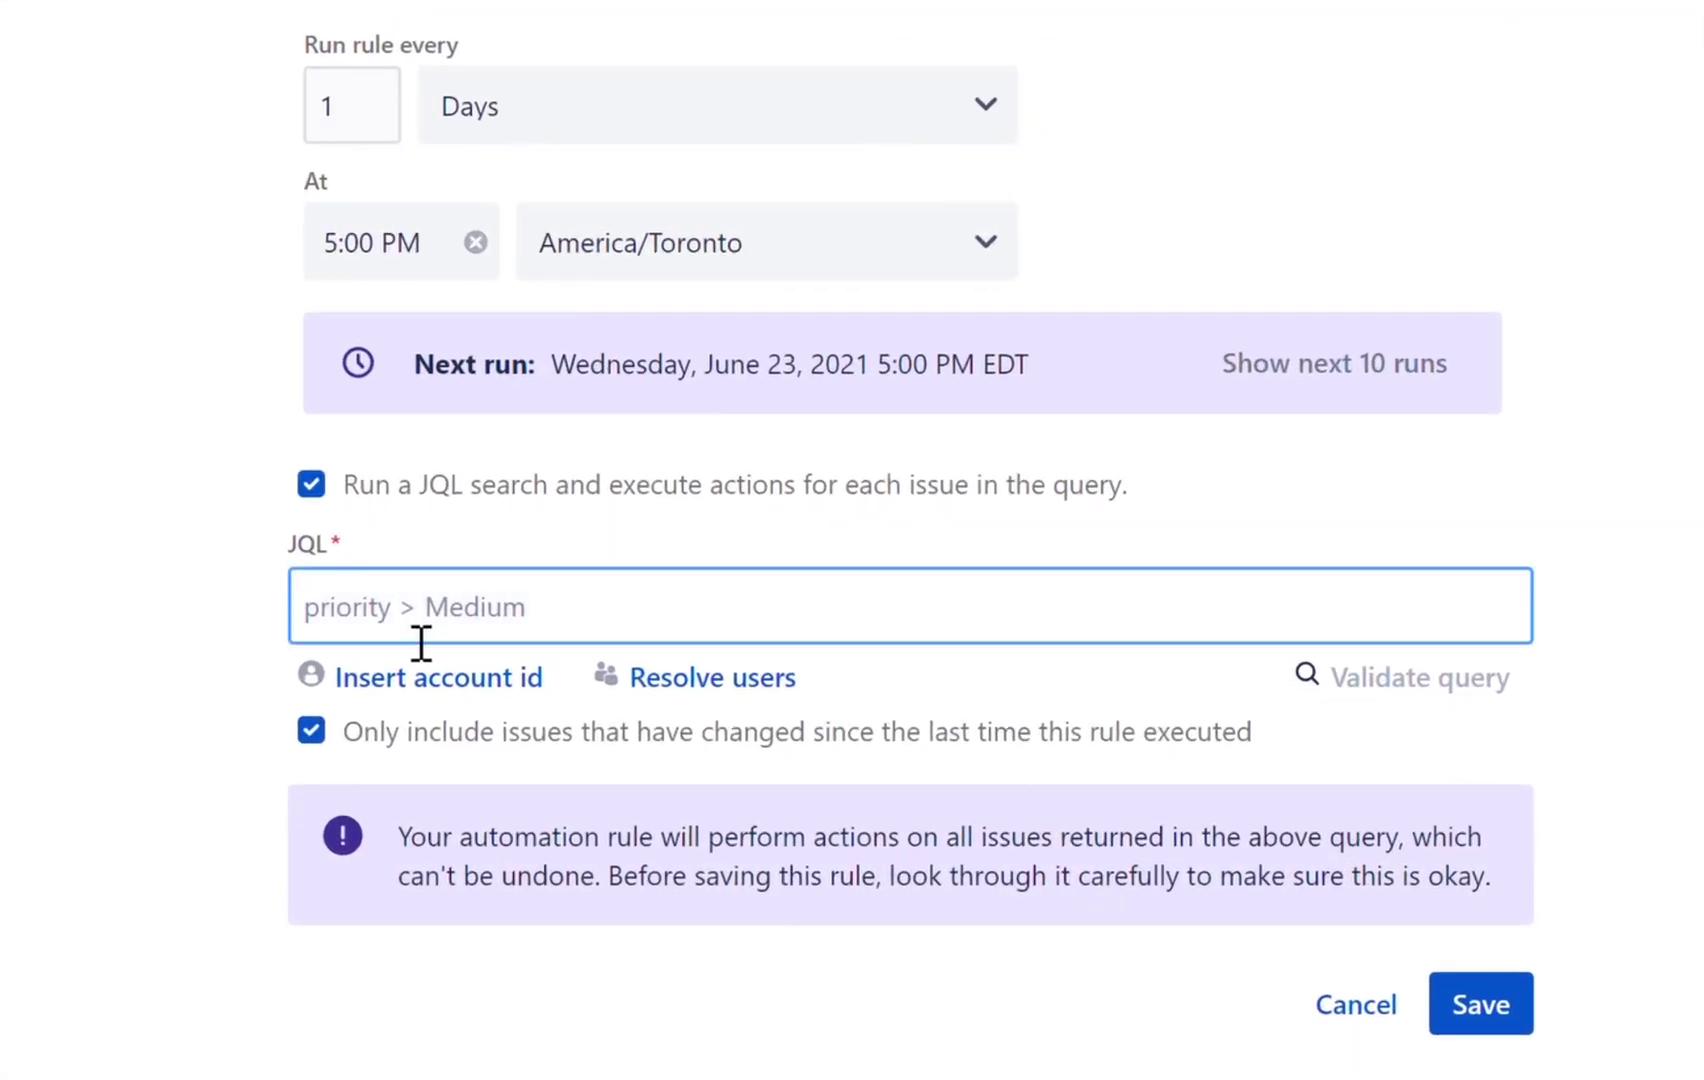
text(issuetype in (epic) and status not in (done))
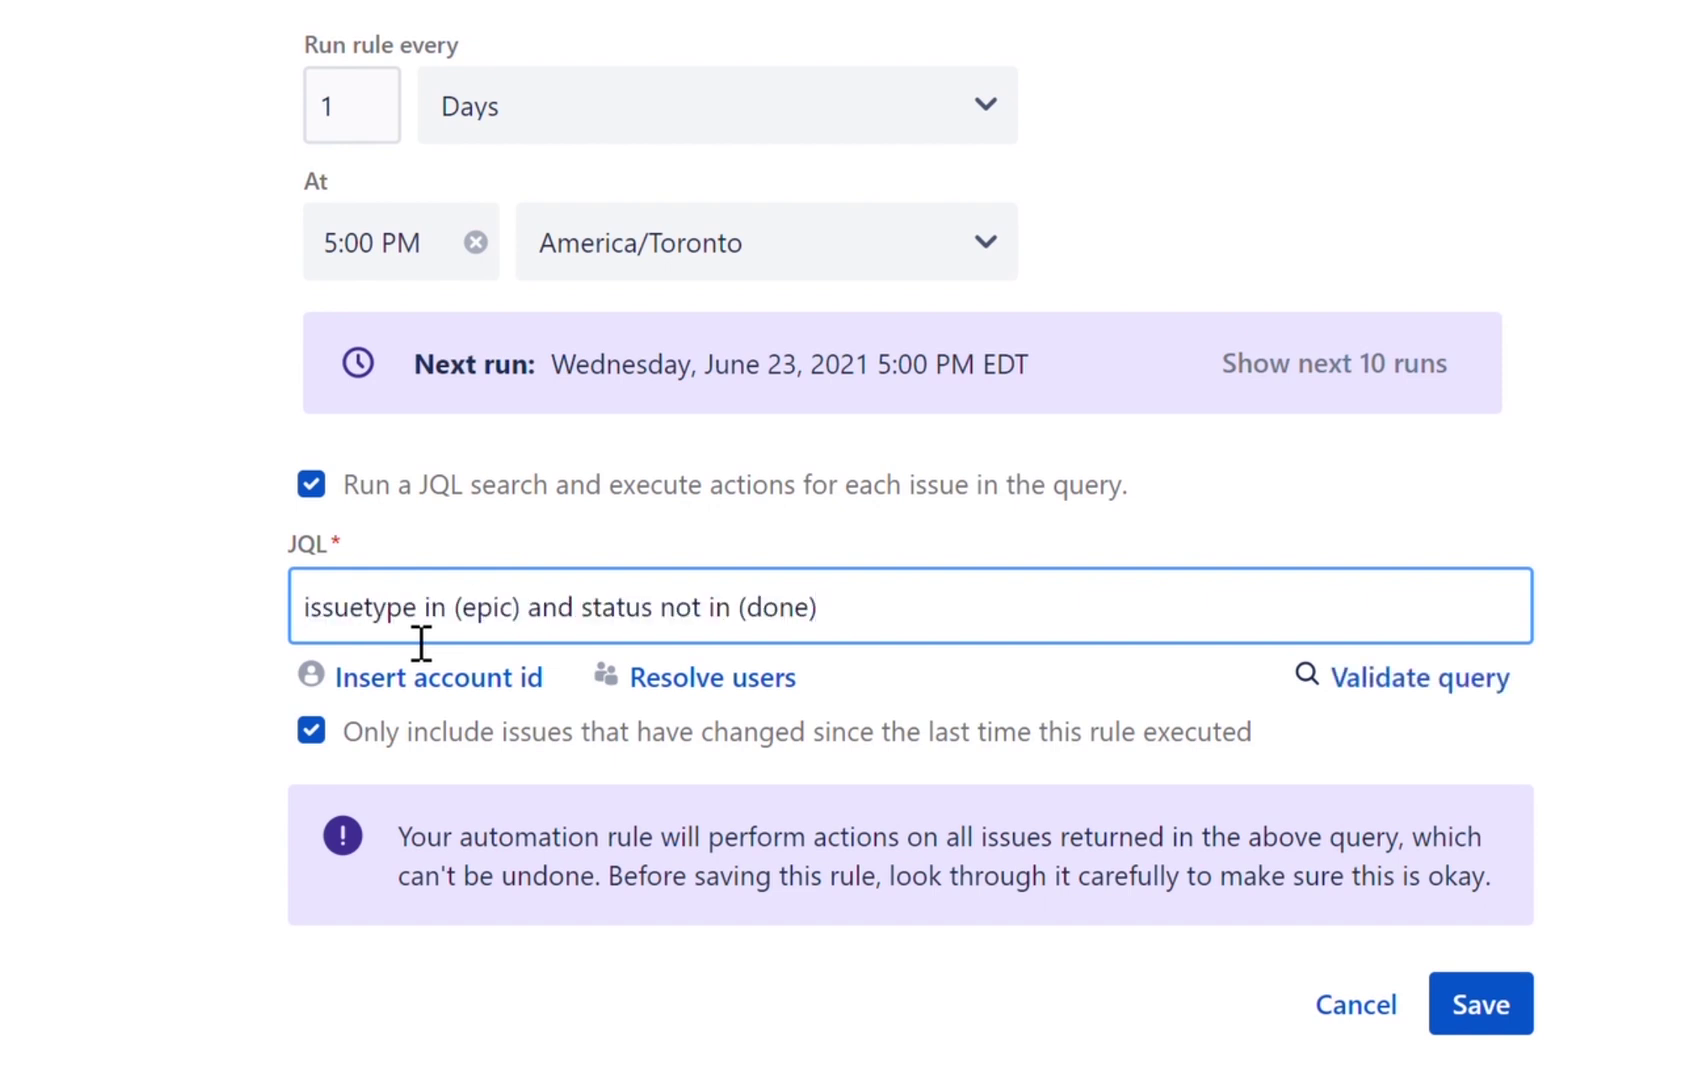
click(1233, 527)
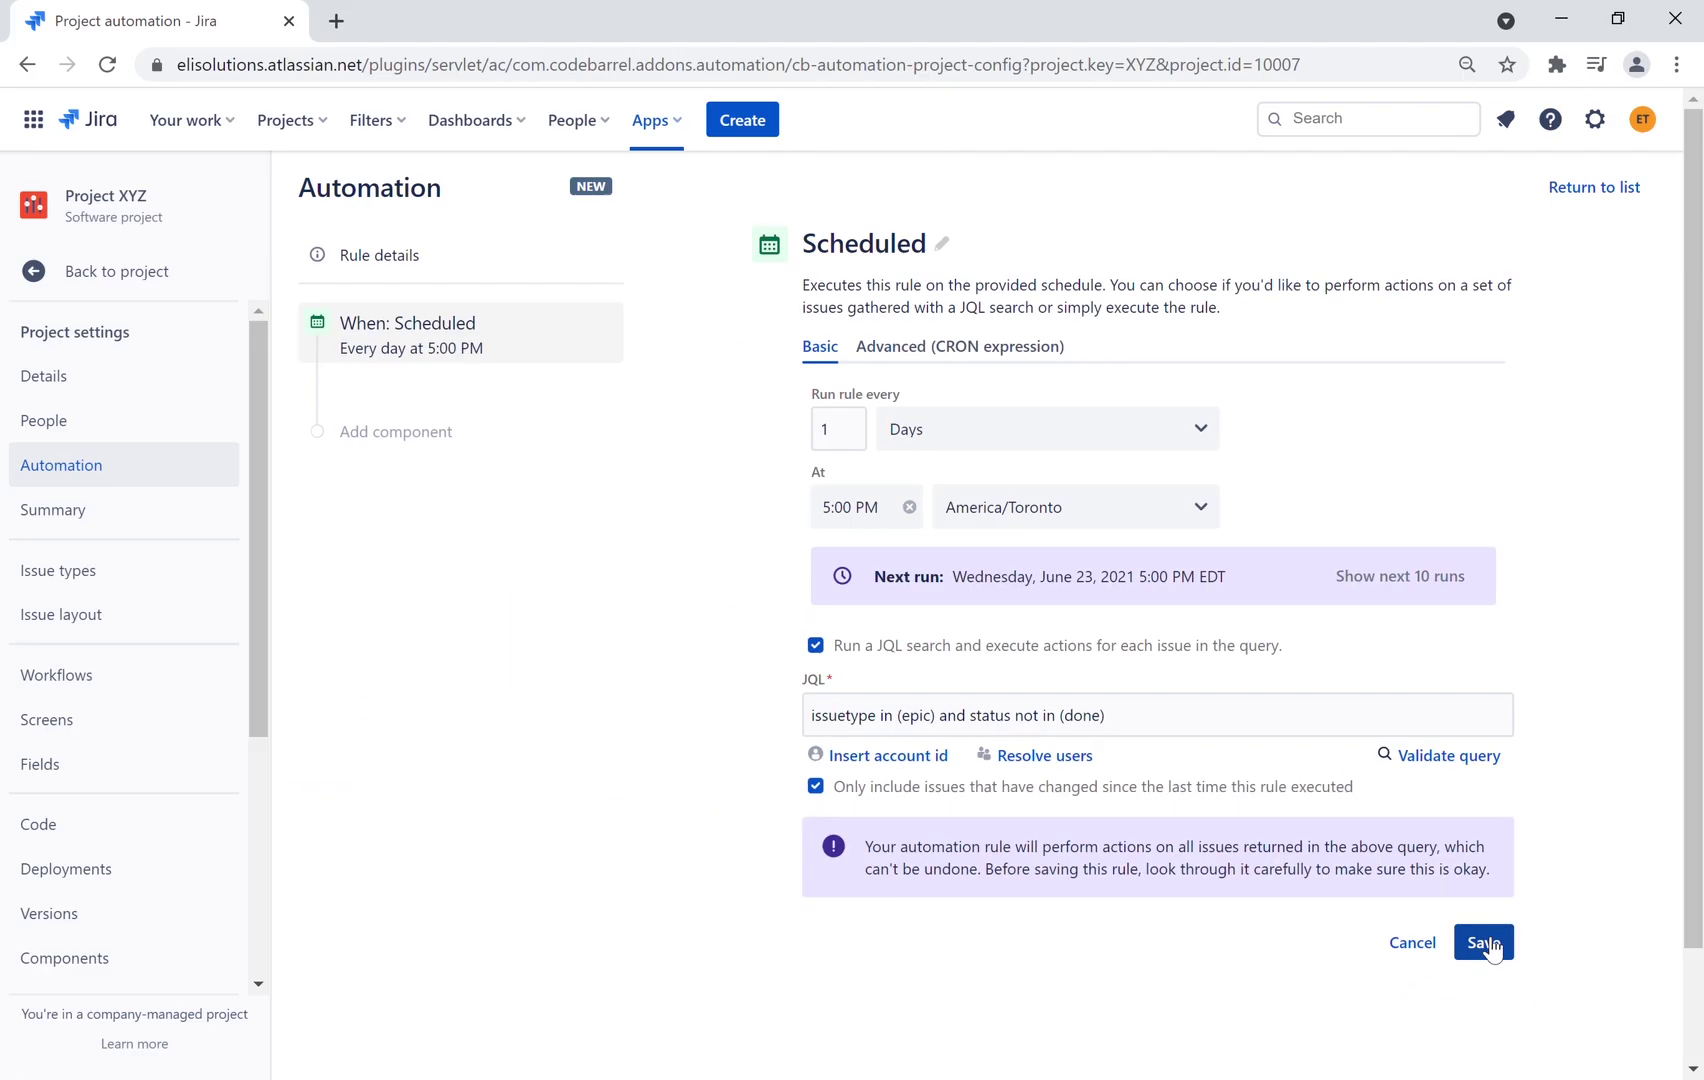
click(1482, 1005)
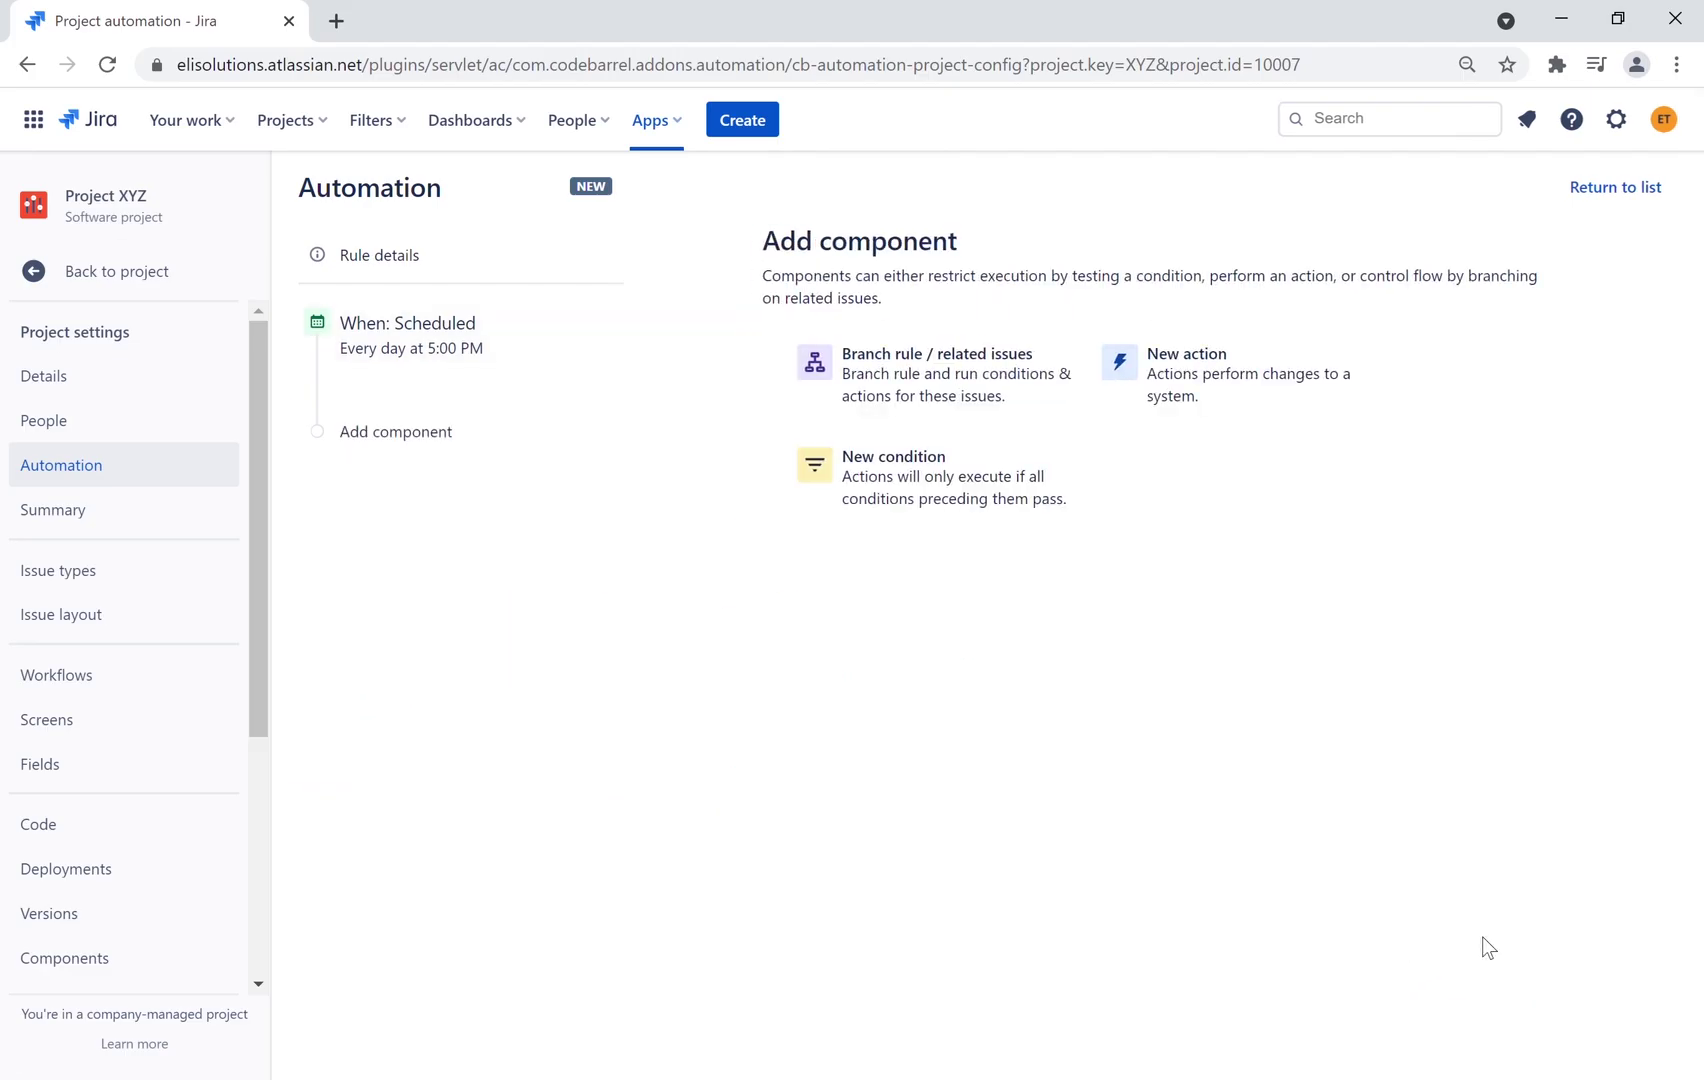
Add a branch for the current issue with a Lookup issues action using the JQL issuetype in (story) and "Epic Link" = "{{issue.Epic Name}}"
click(906, 396)
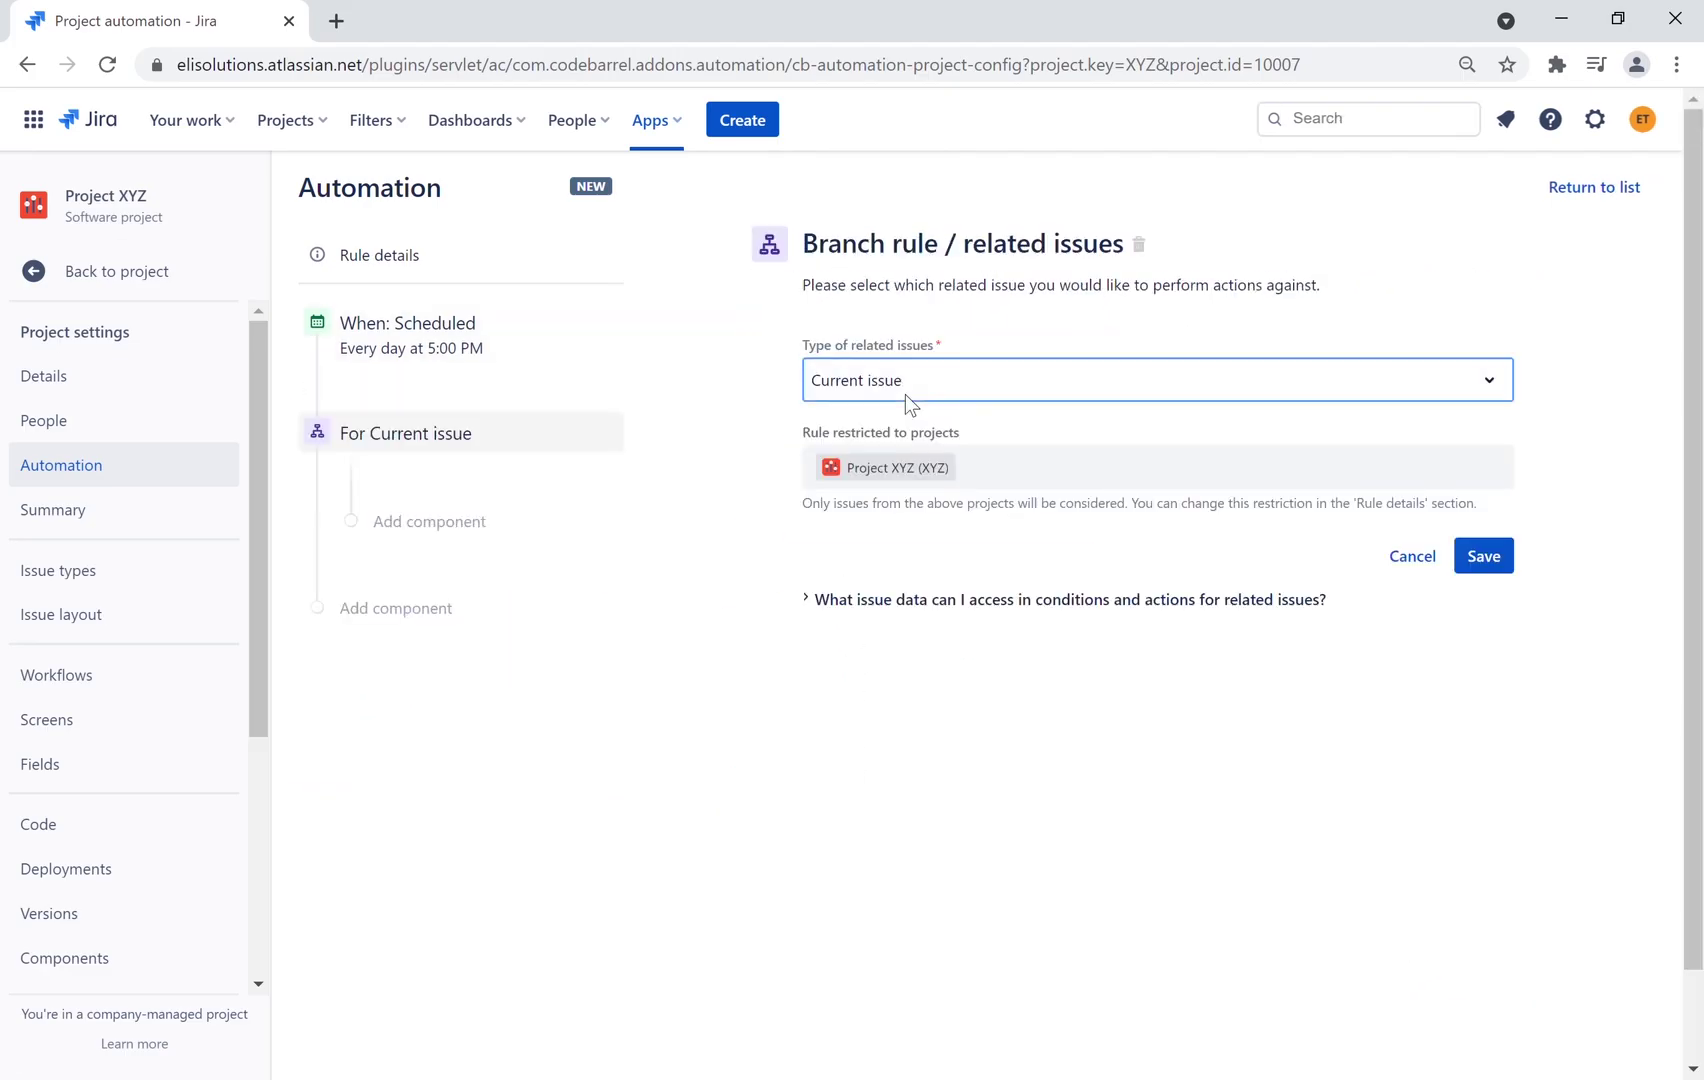
click(1494, 563)
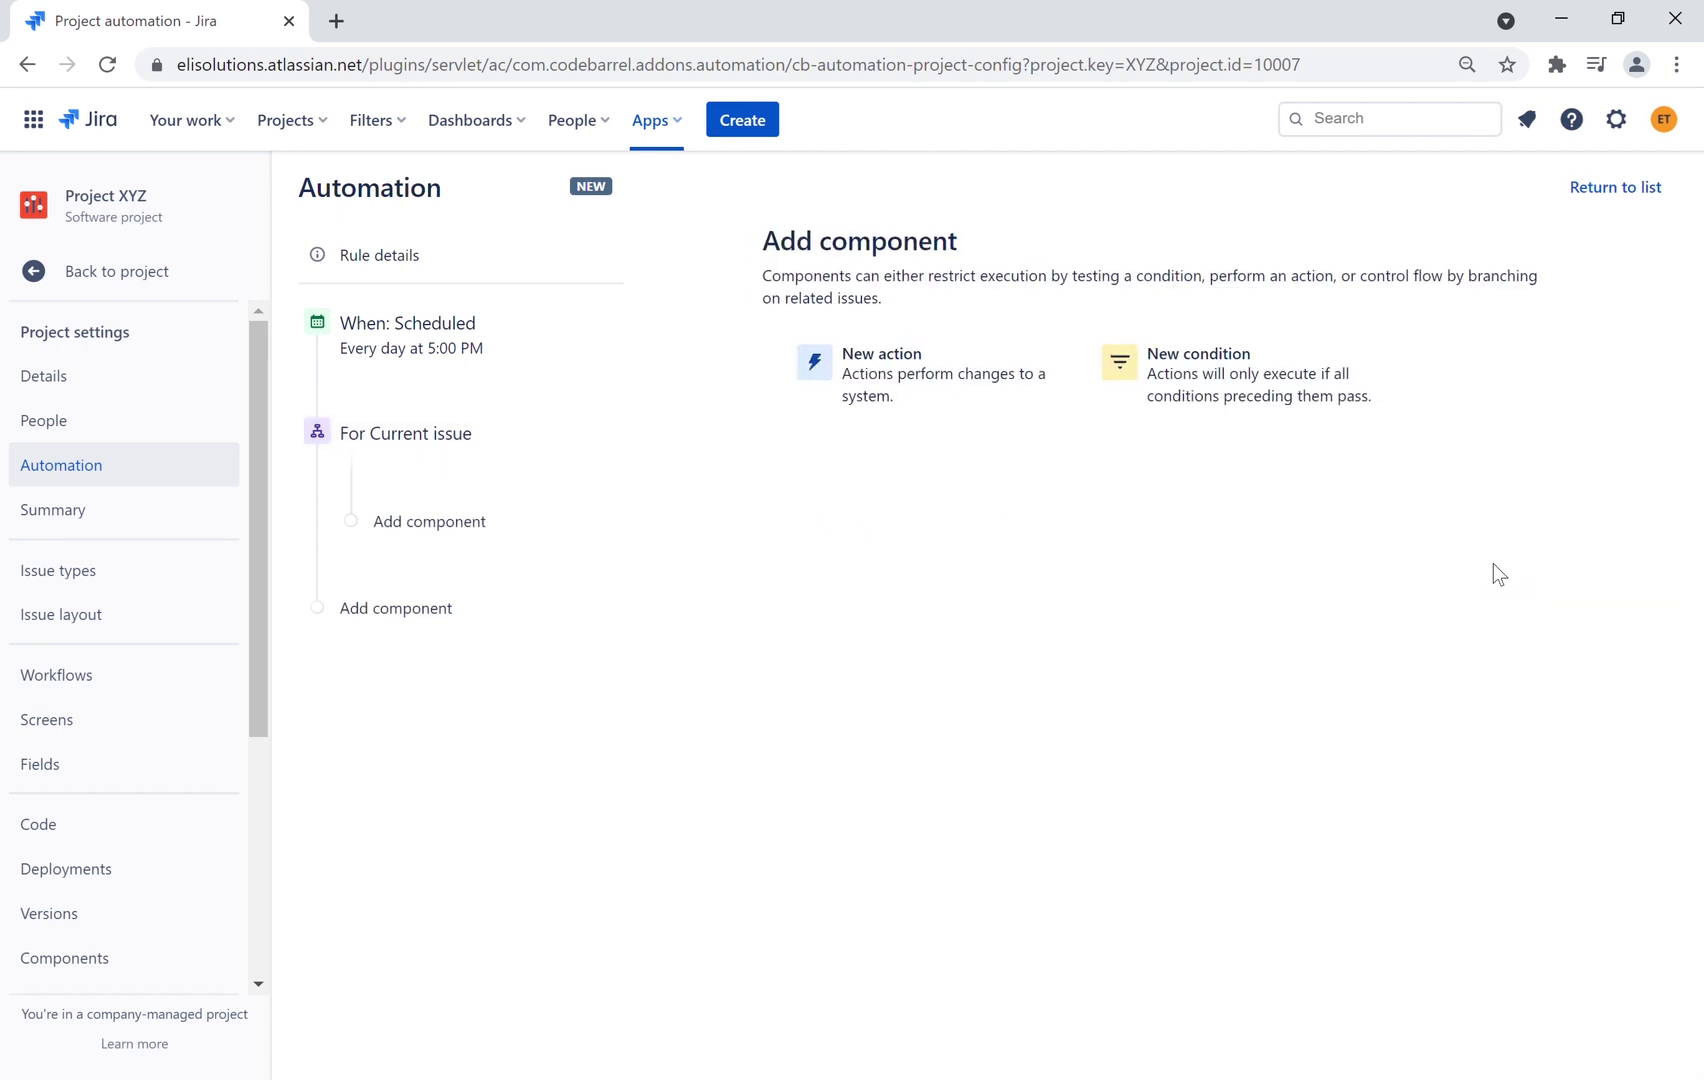
click(899, 386)
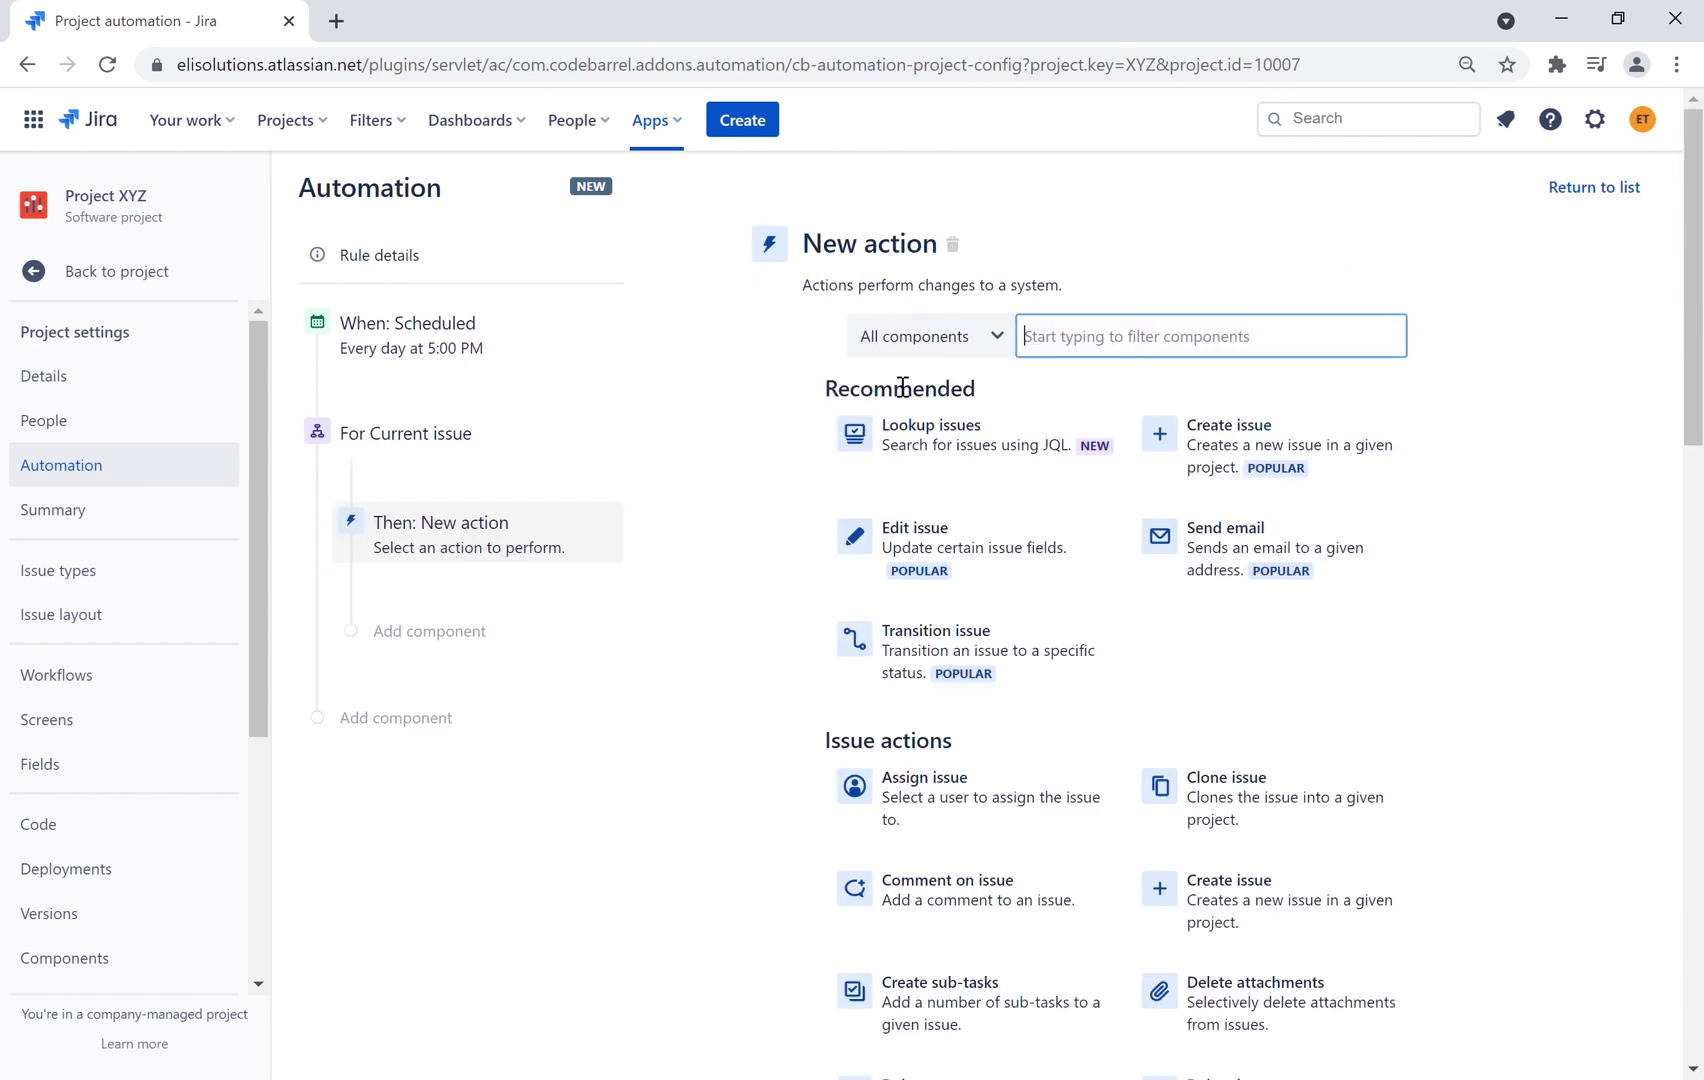
click(920, 442)
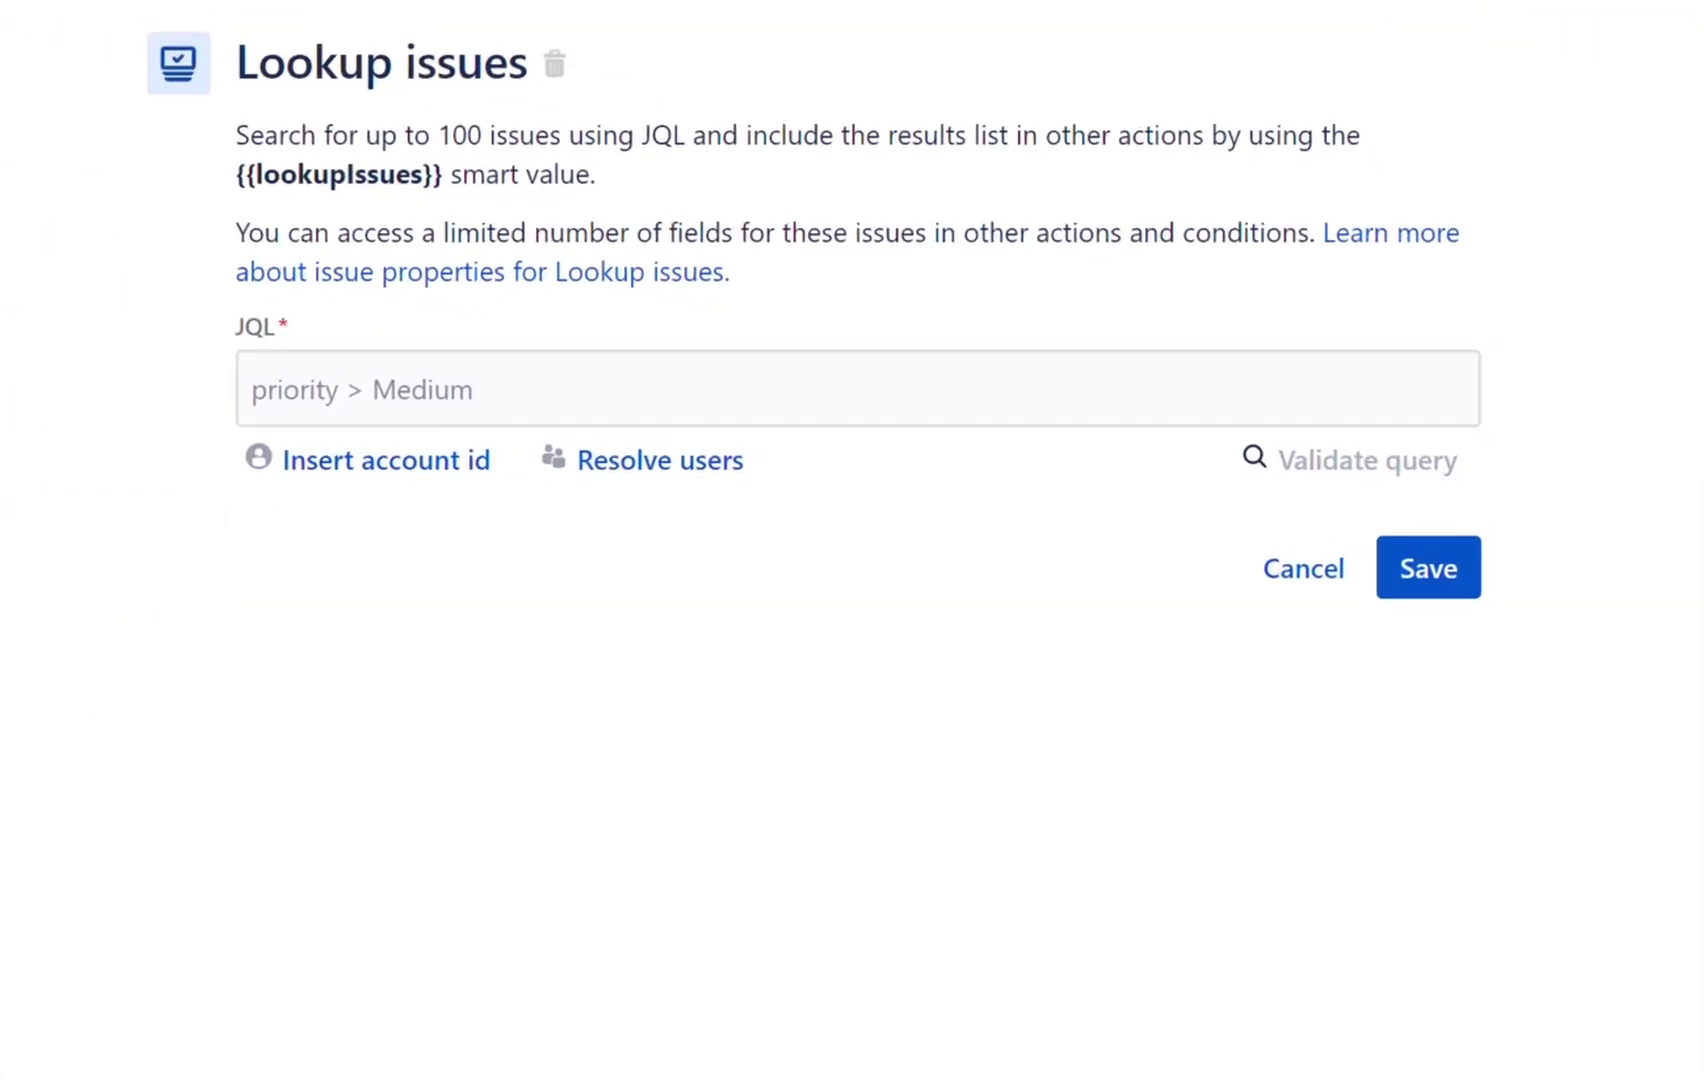
click(418, 415)
text(issuetype in (story) and "Epic Link" = "{{issue.Epic Name}}")
click(1098, 929)
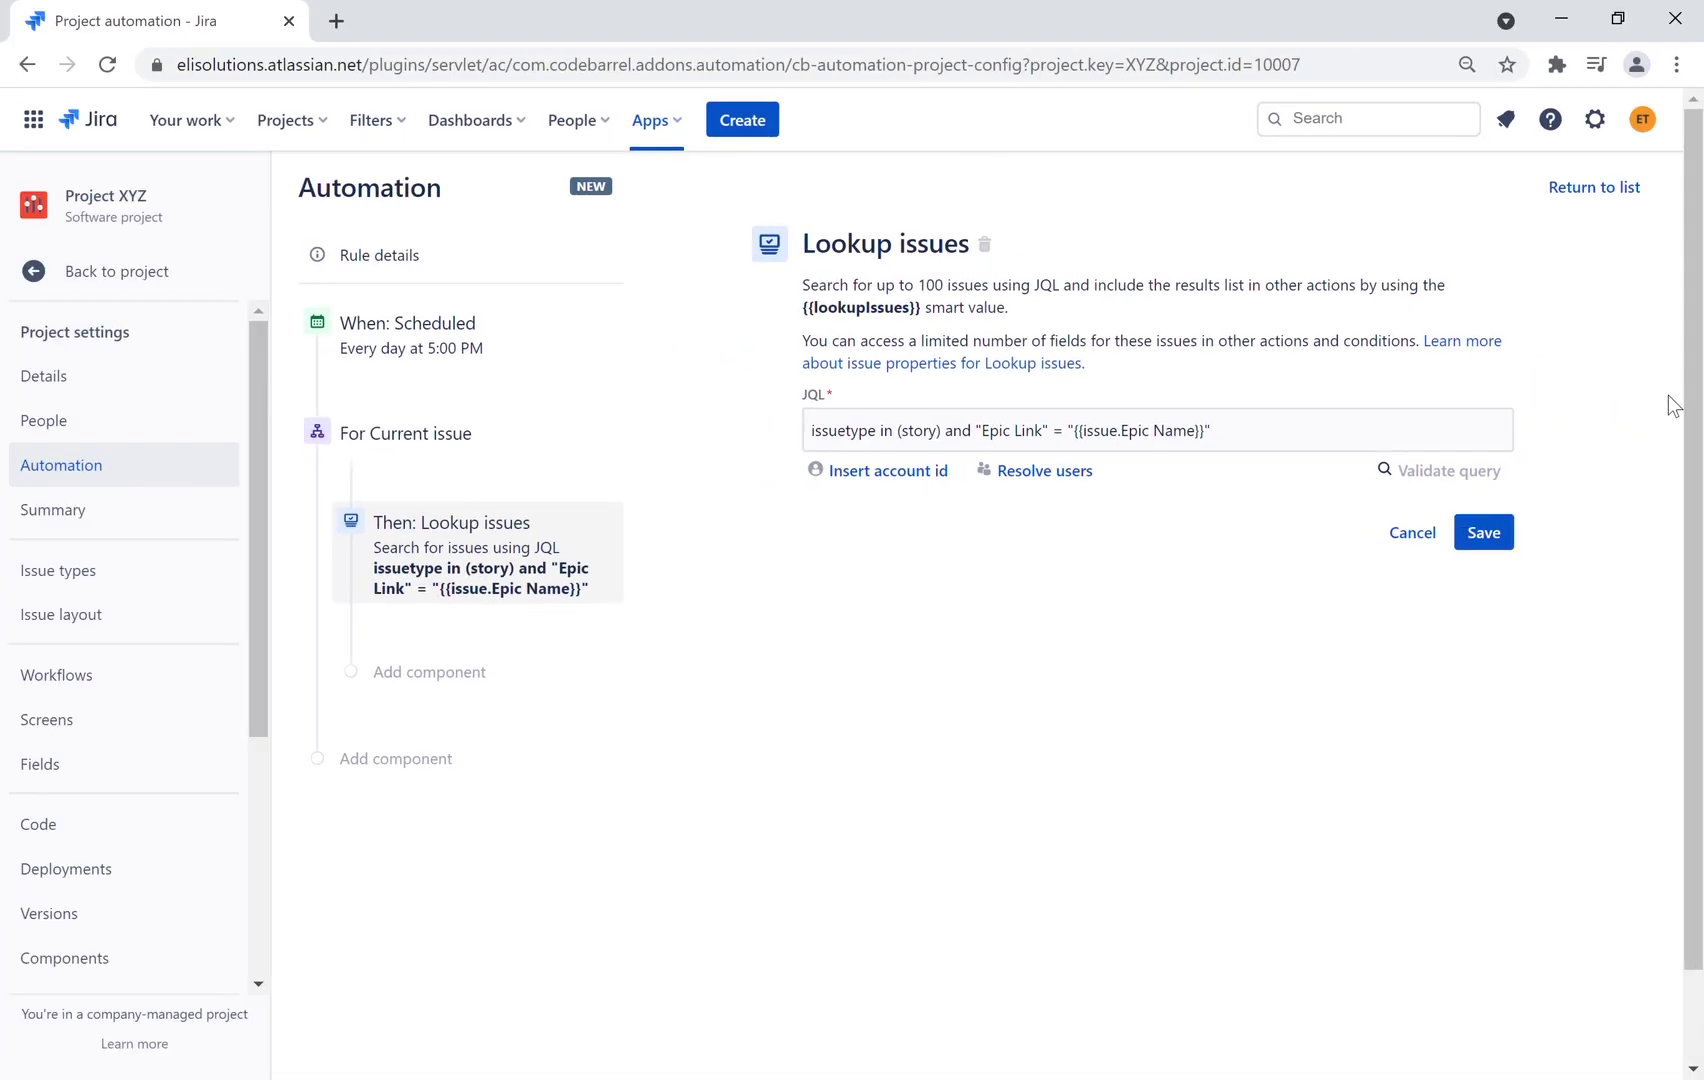
click(1488, 535)
Add an Edit issue action to the branch that sets Story Points to {{lookupIssues.Story Points.sum}}, and save it
click(887, 300)
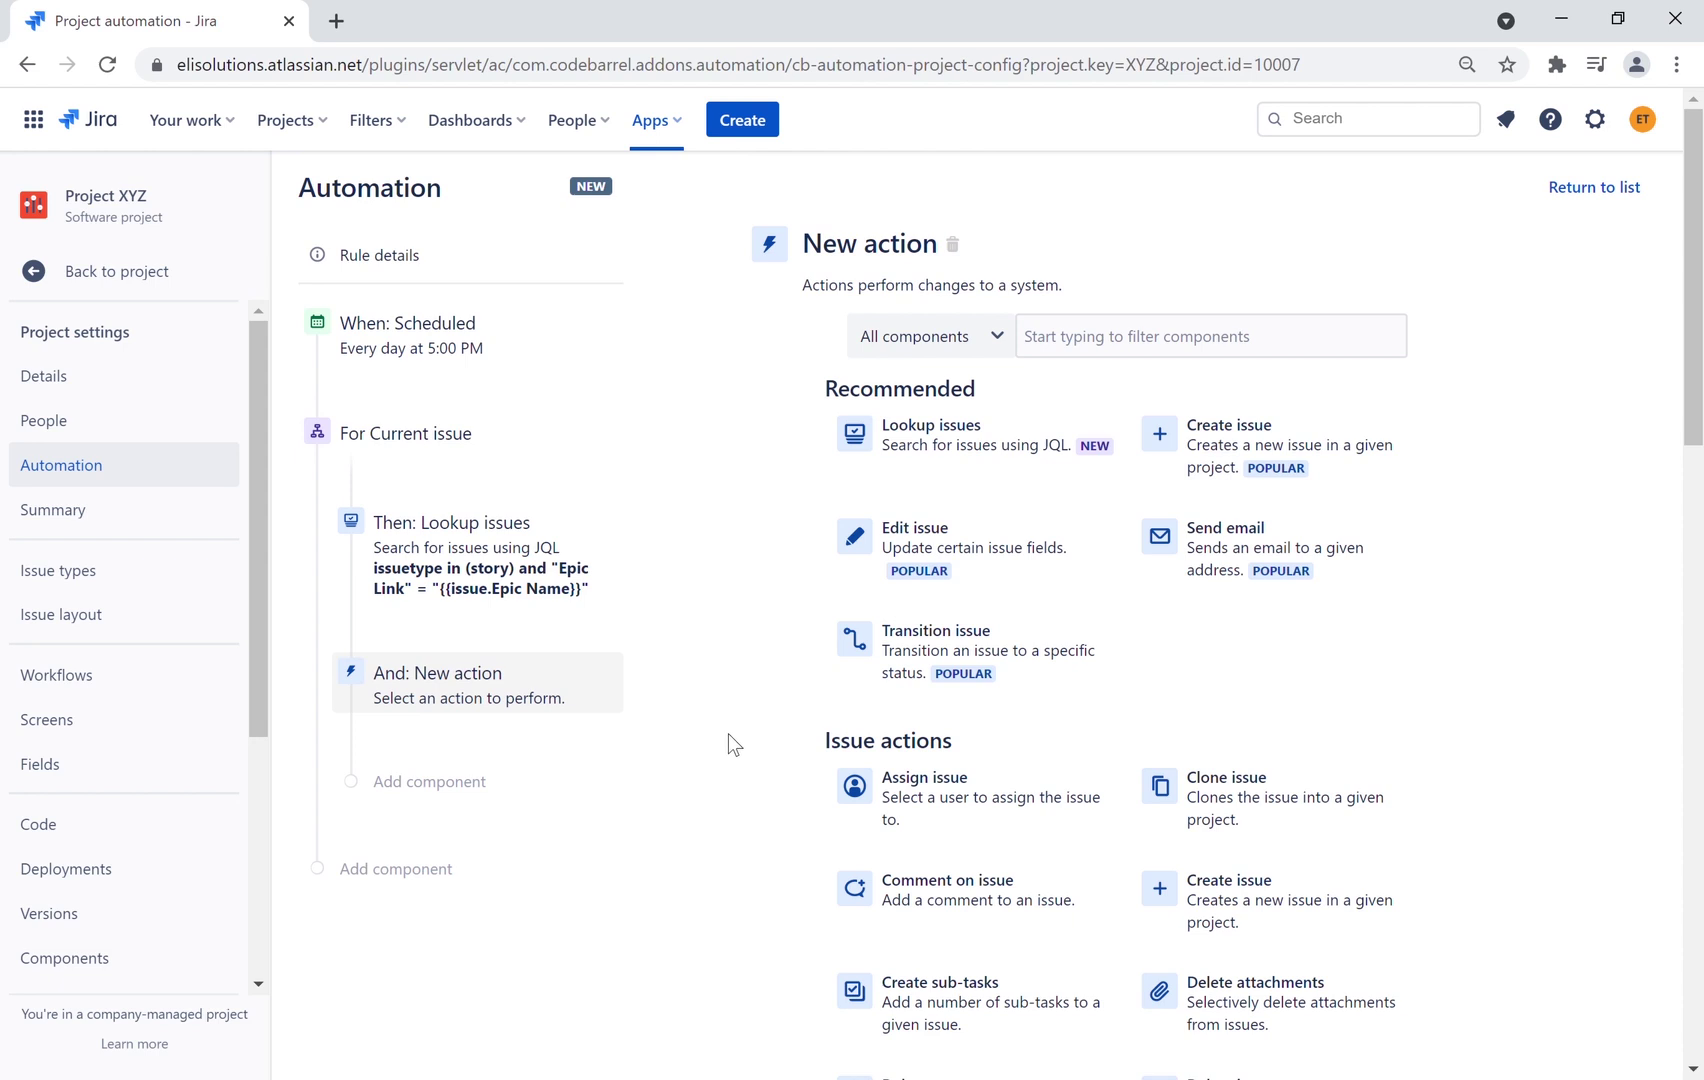
click(955, 560)
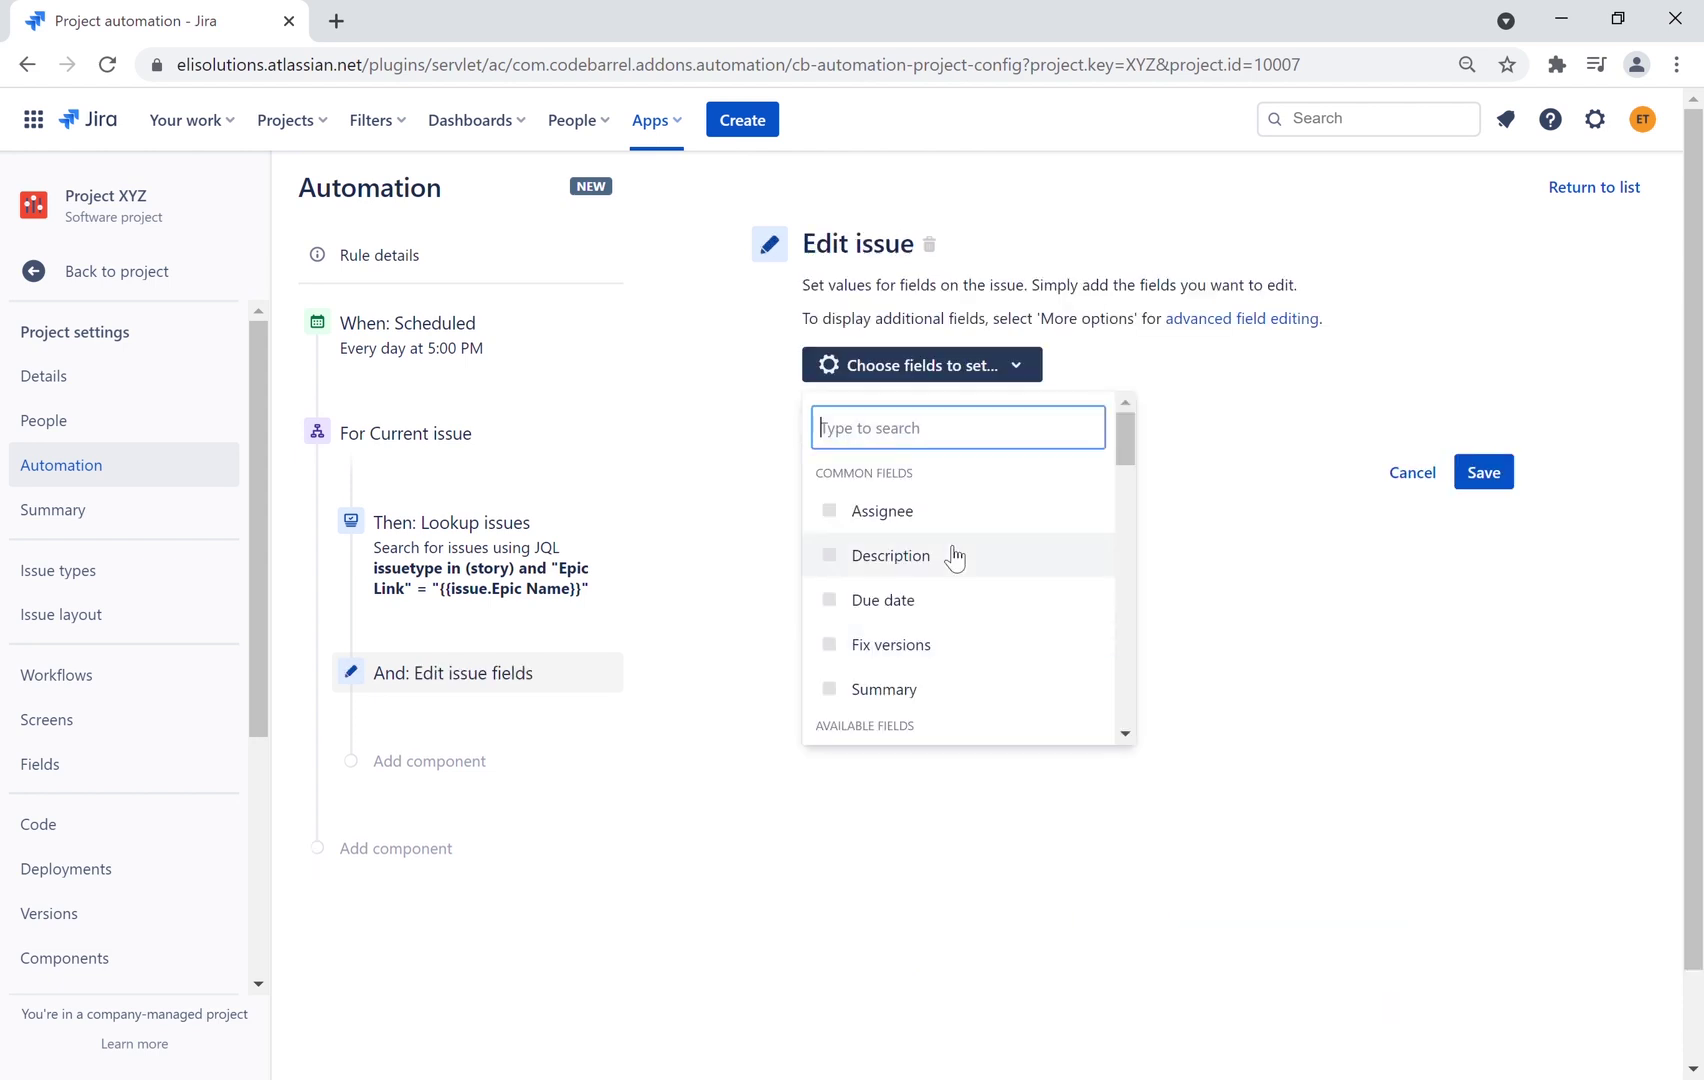
text(Story)
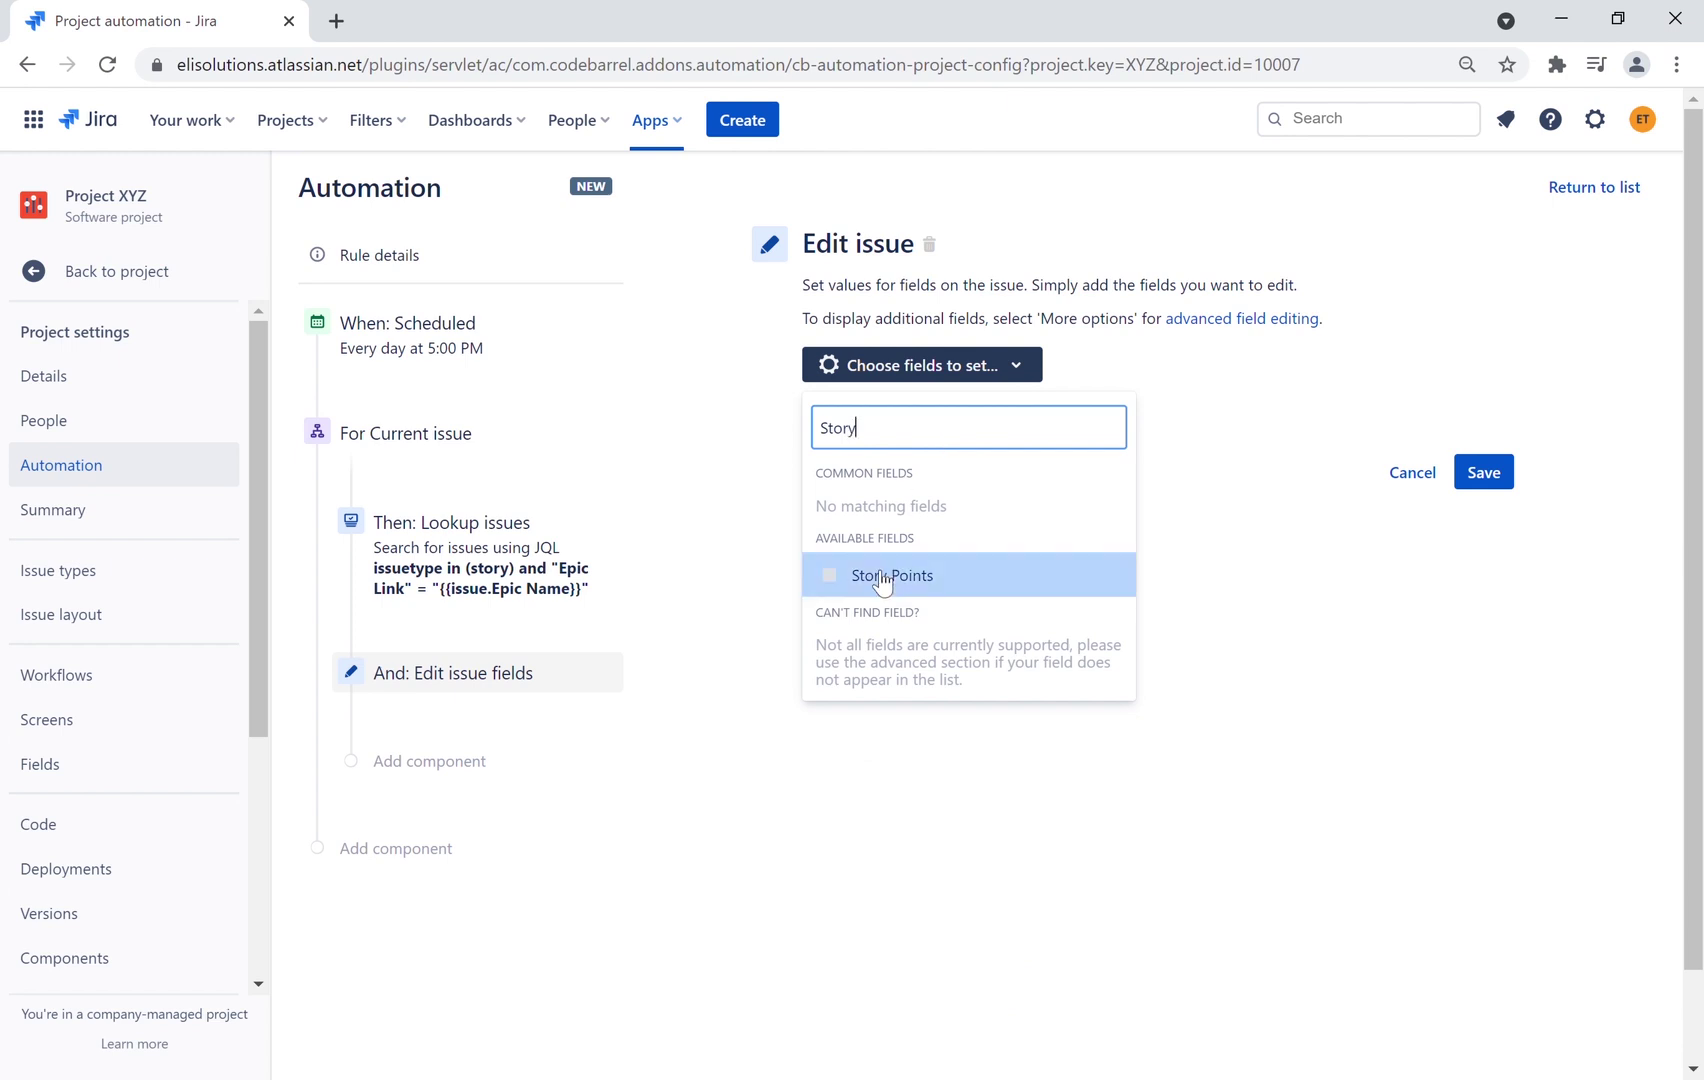
click(890, 574)
click(746, 453)
text({{lookupIssues.Story Points.sum}})
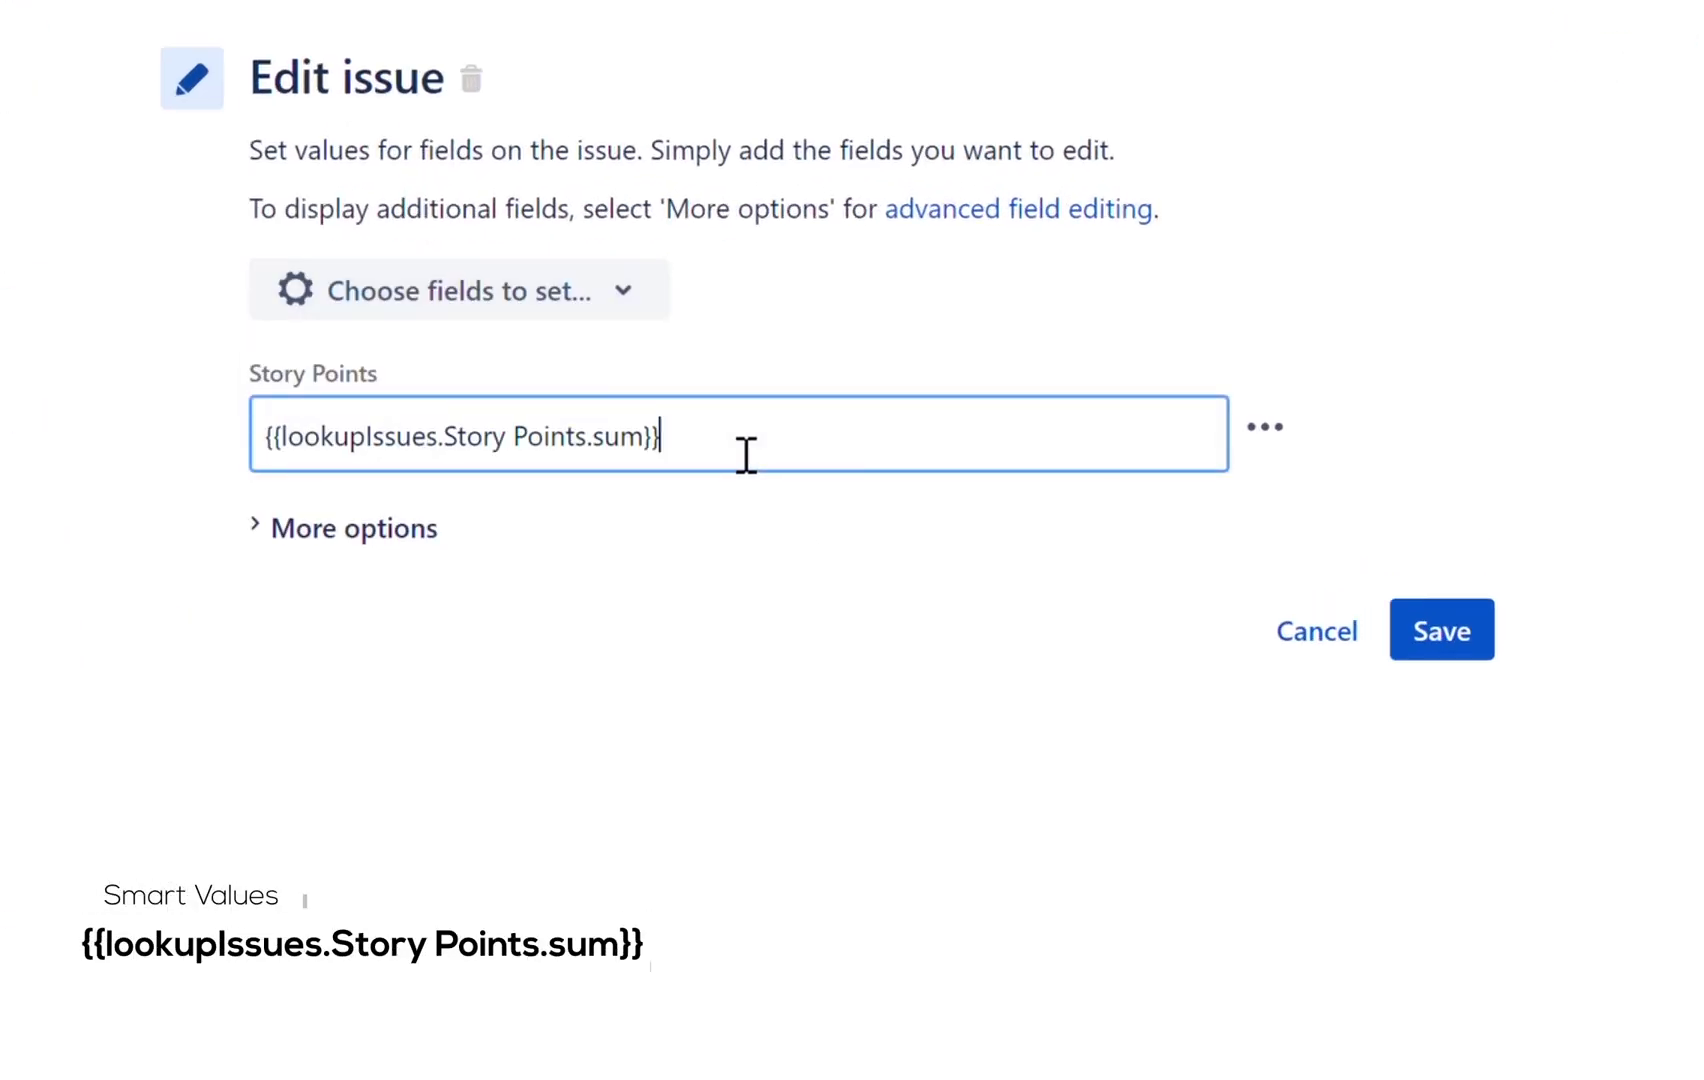
click(805, 561)
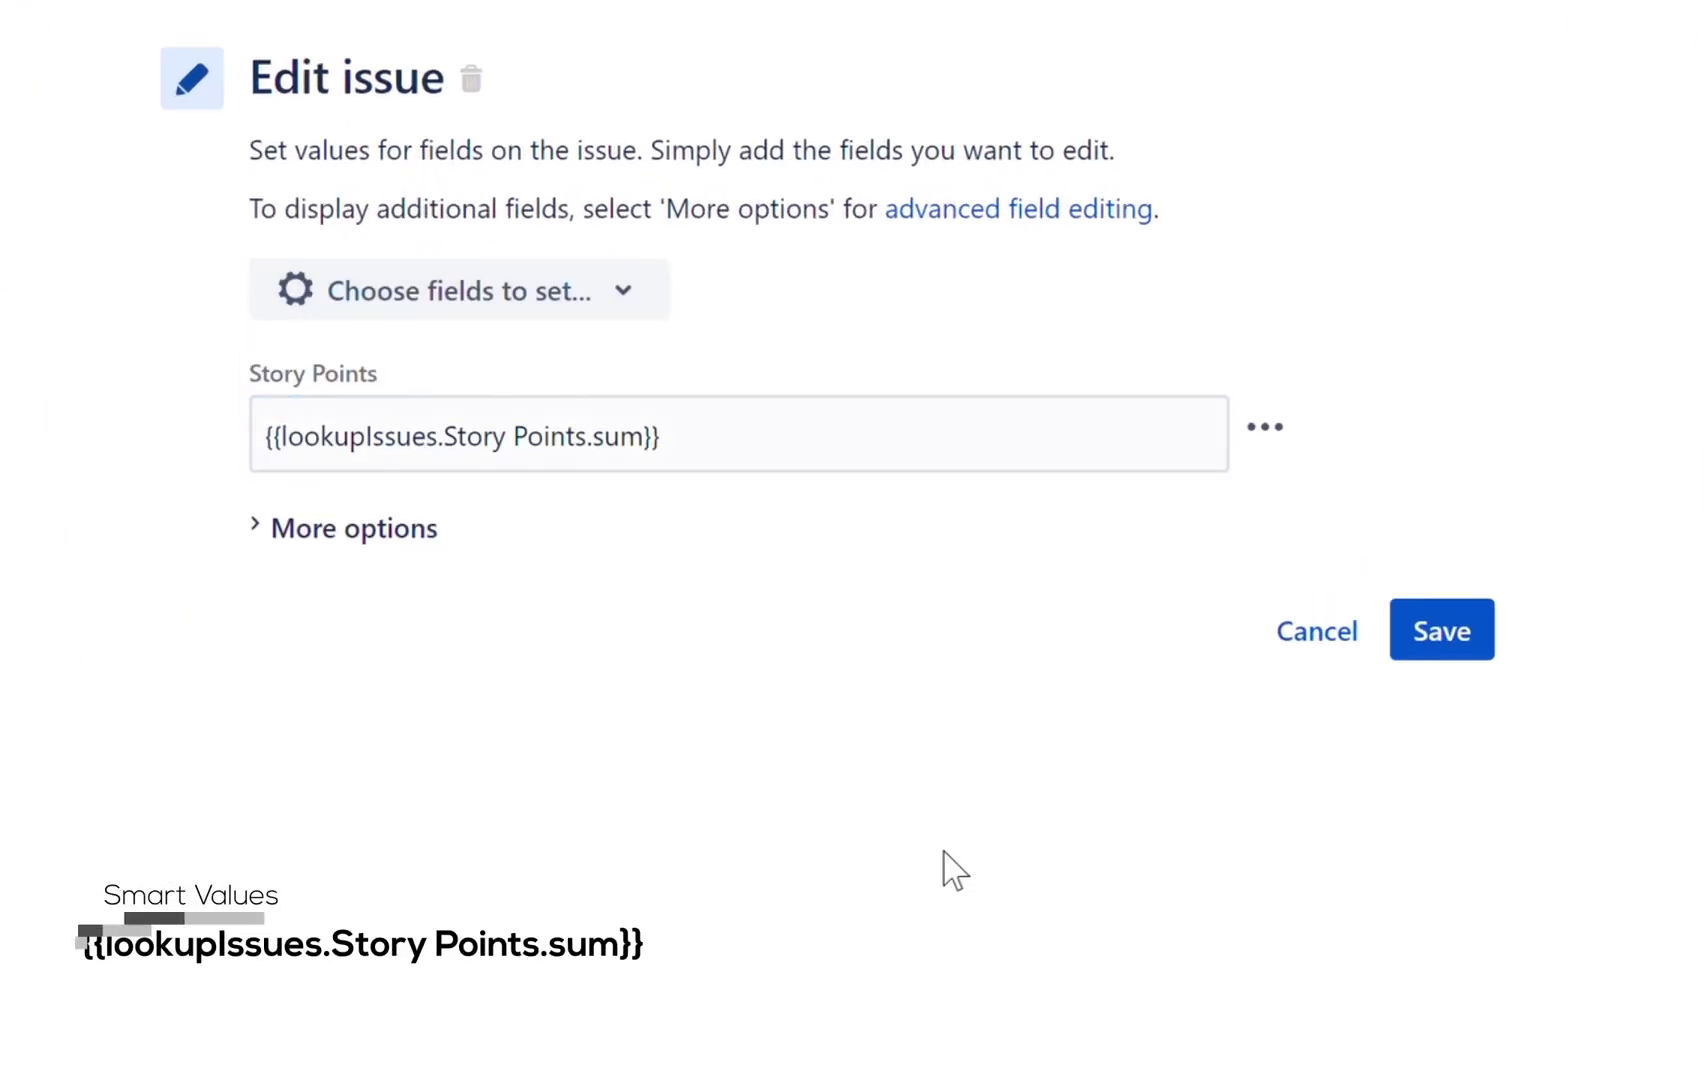
click(1445, 632)
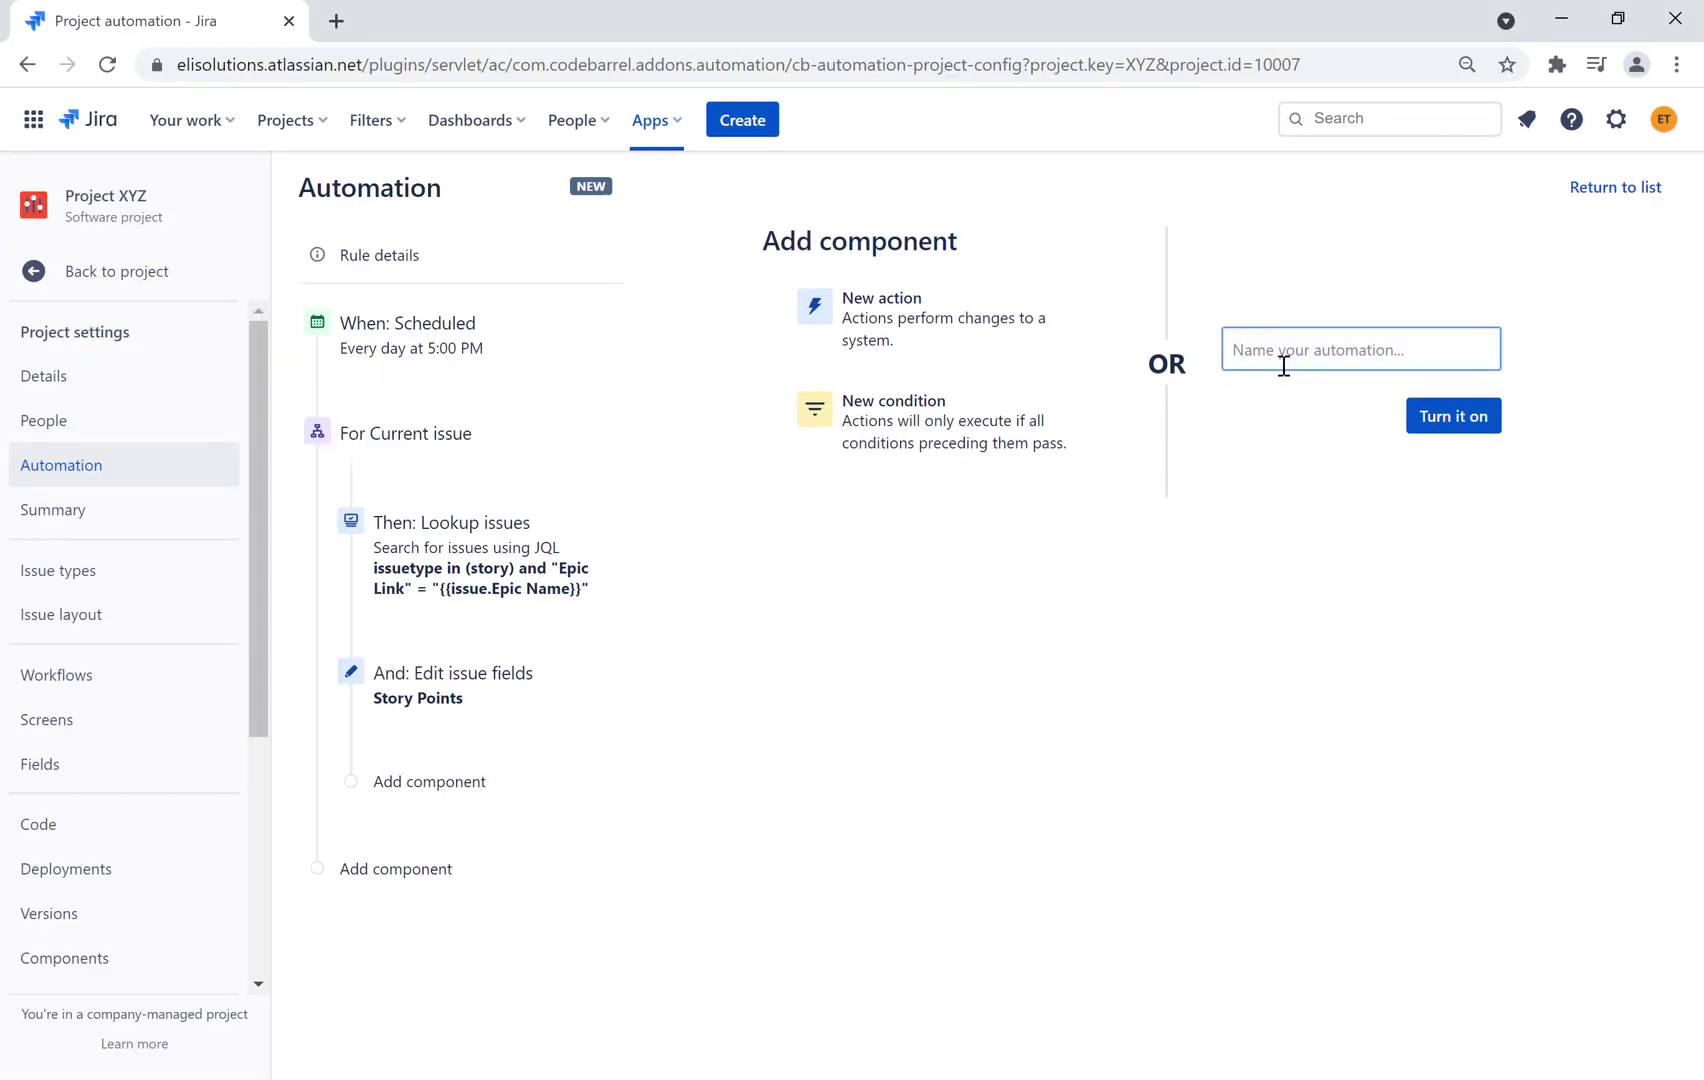
Name the automation "Scheduled: Epic Story Points Update" and turn it on
text(Scheduled: Epic Story Points Update)
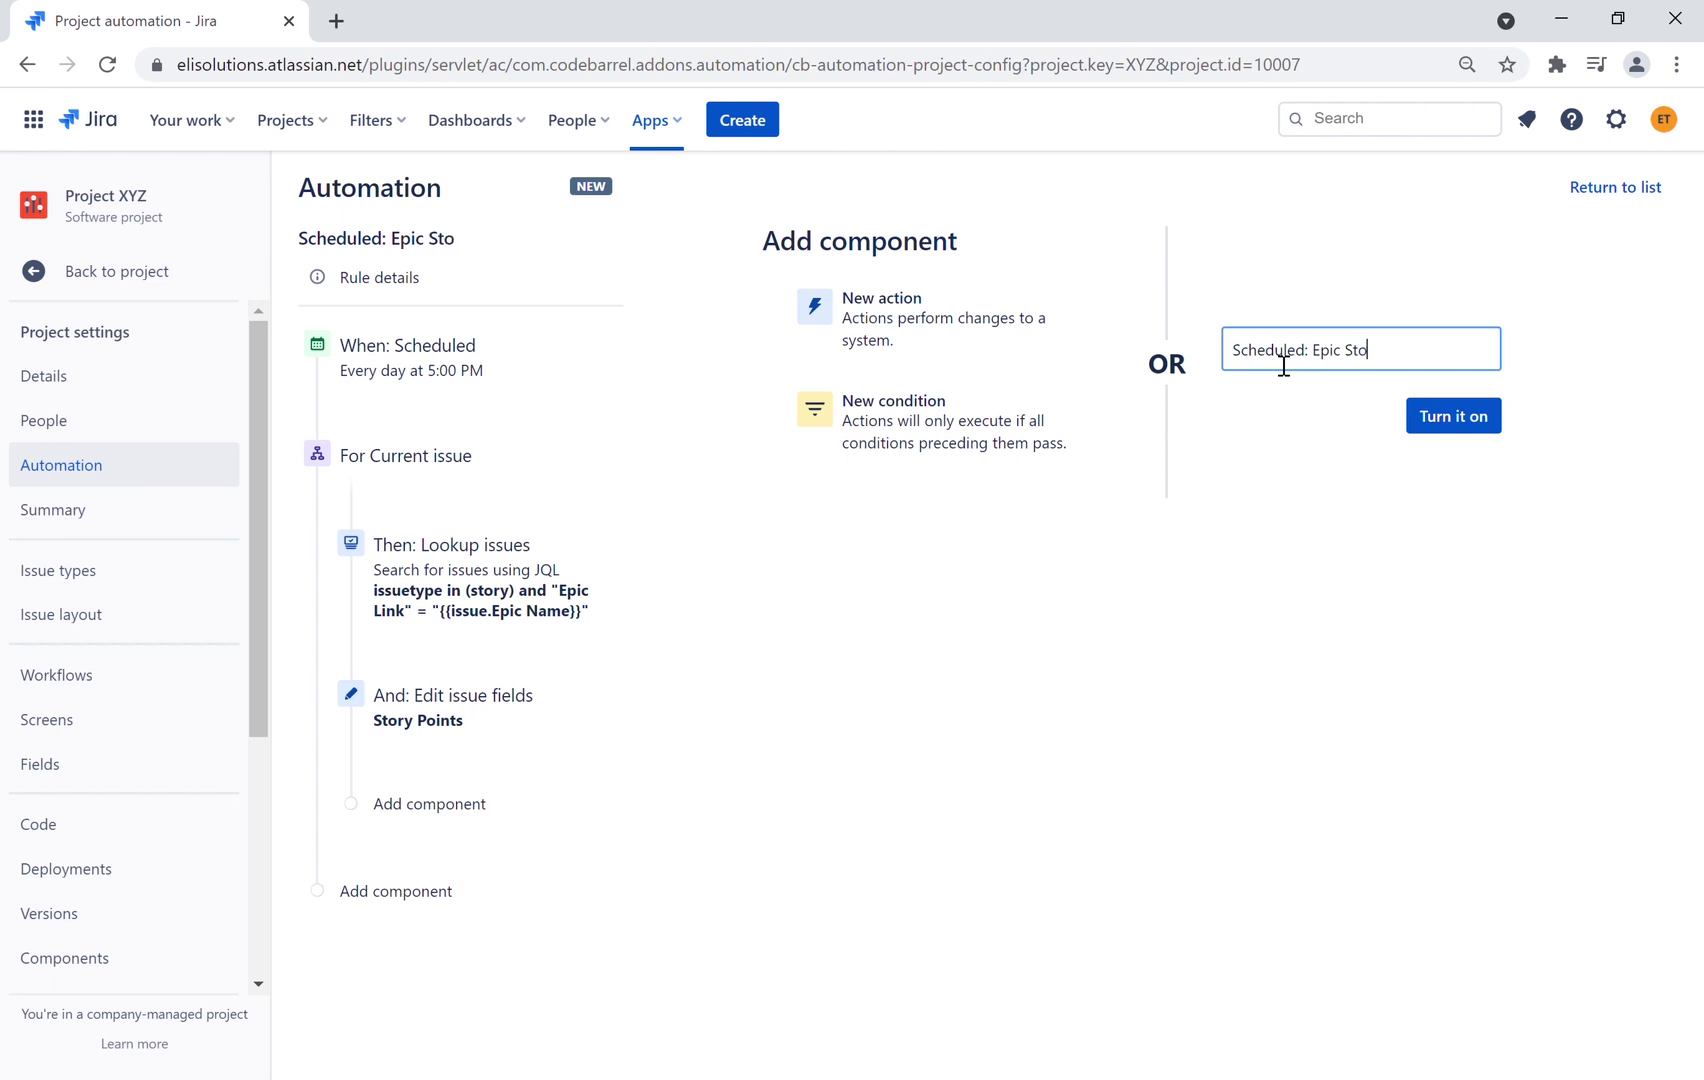
click(1293, 469)
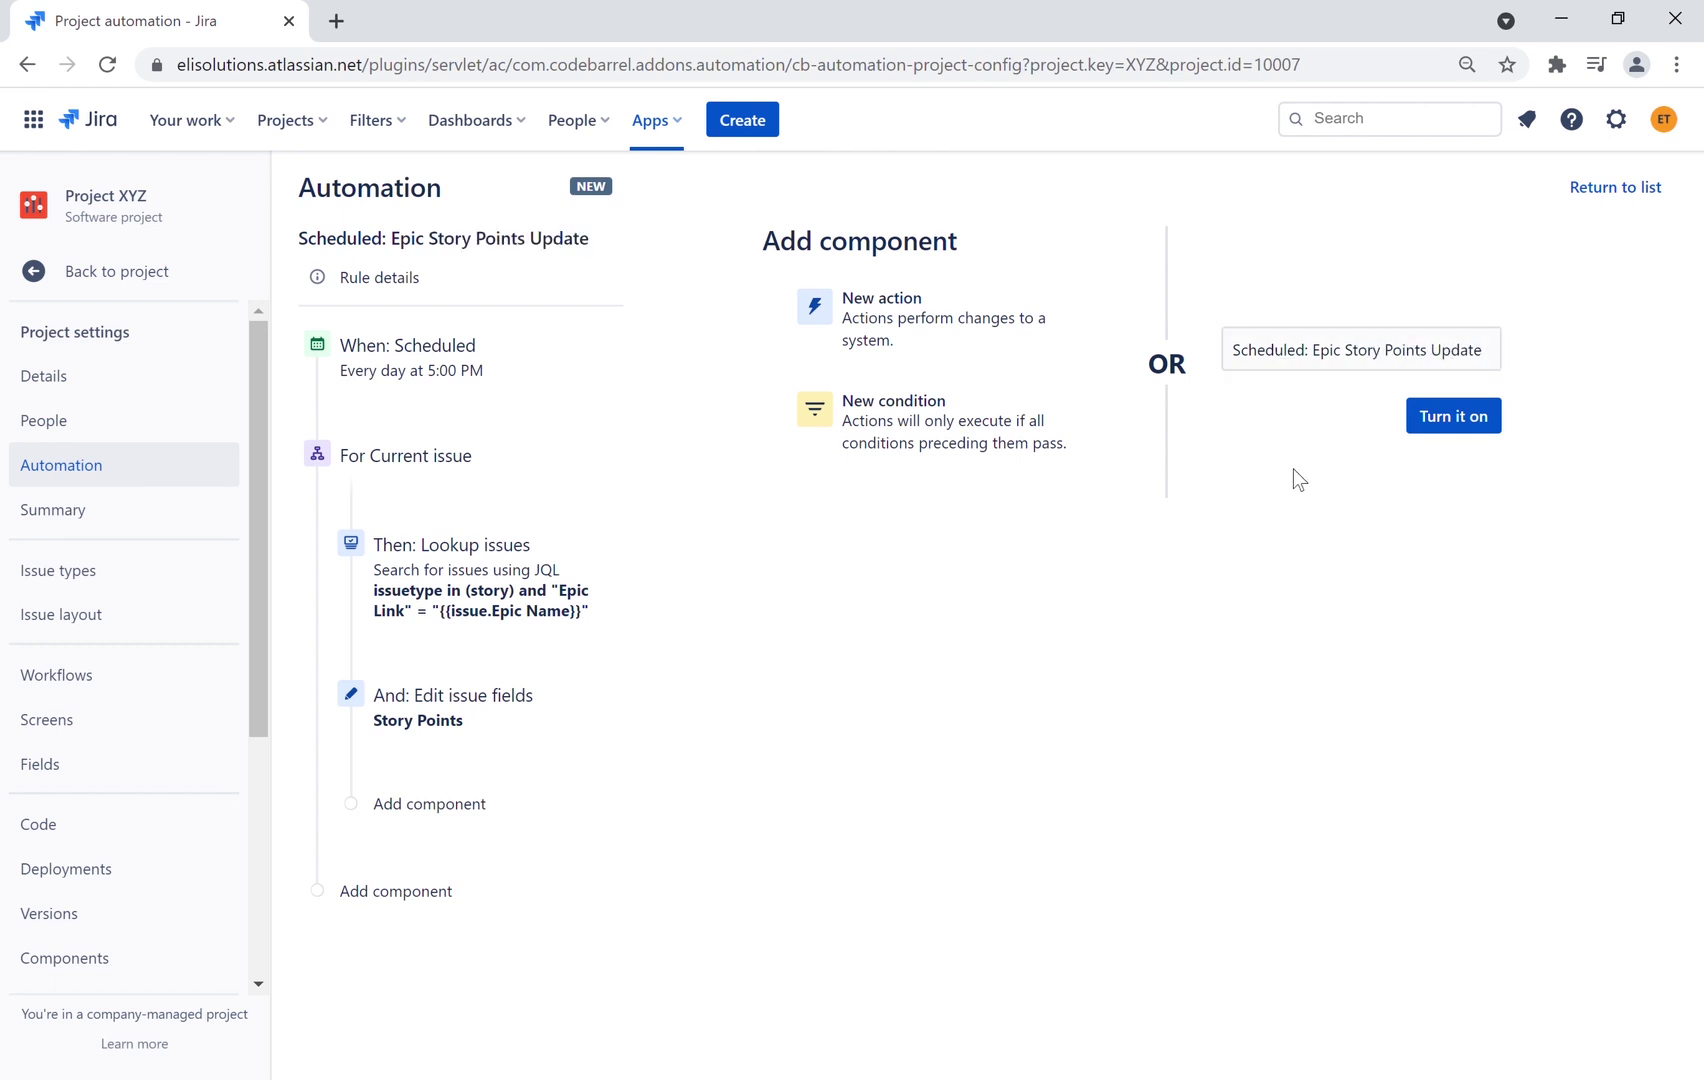
click(1456, 418)
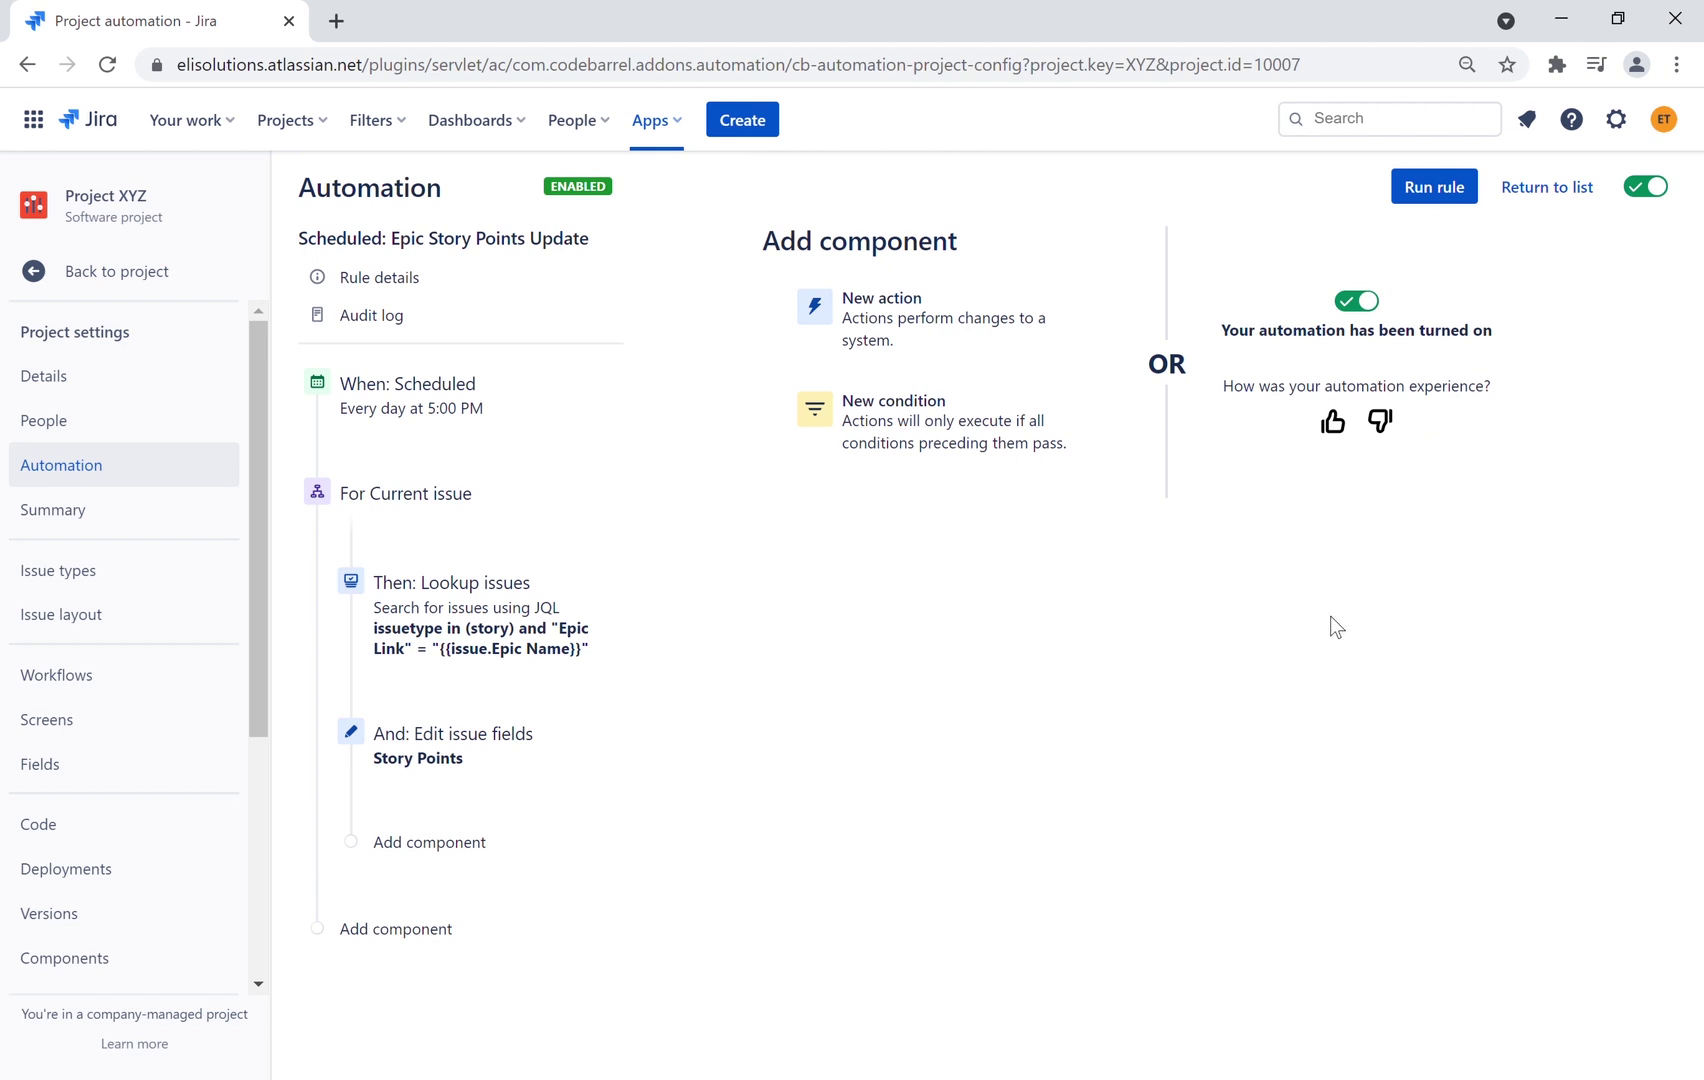
Run the scheduled rule manually and examine the details of that run in its audit log
click(1443, 186)
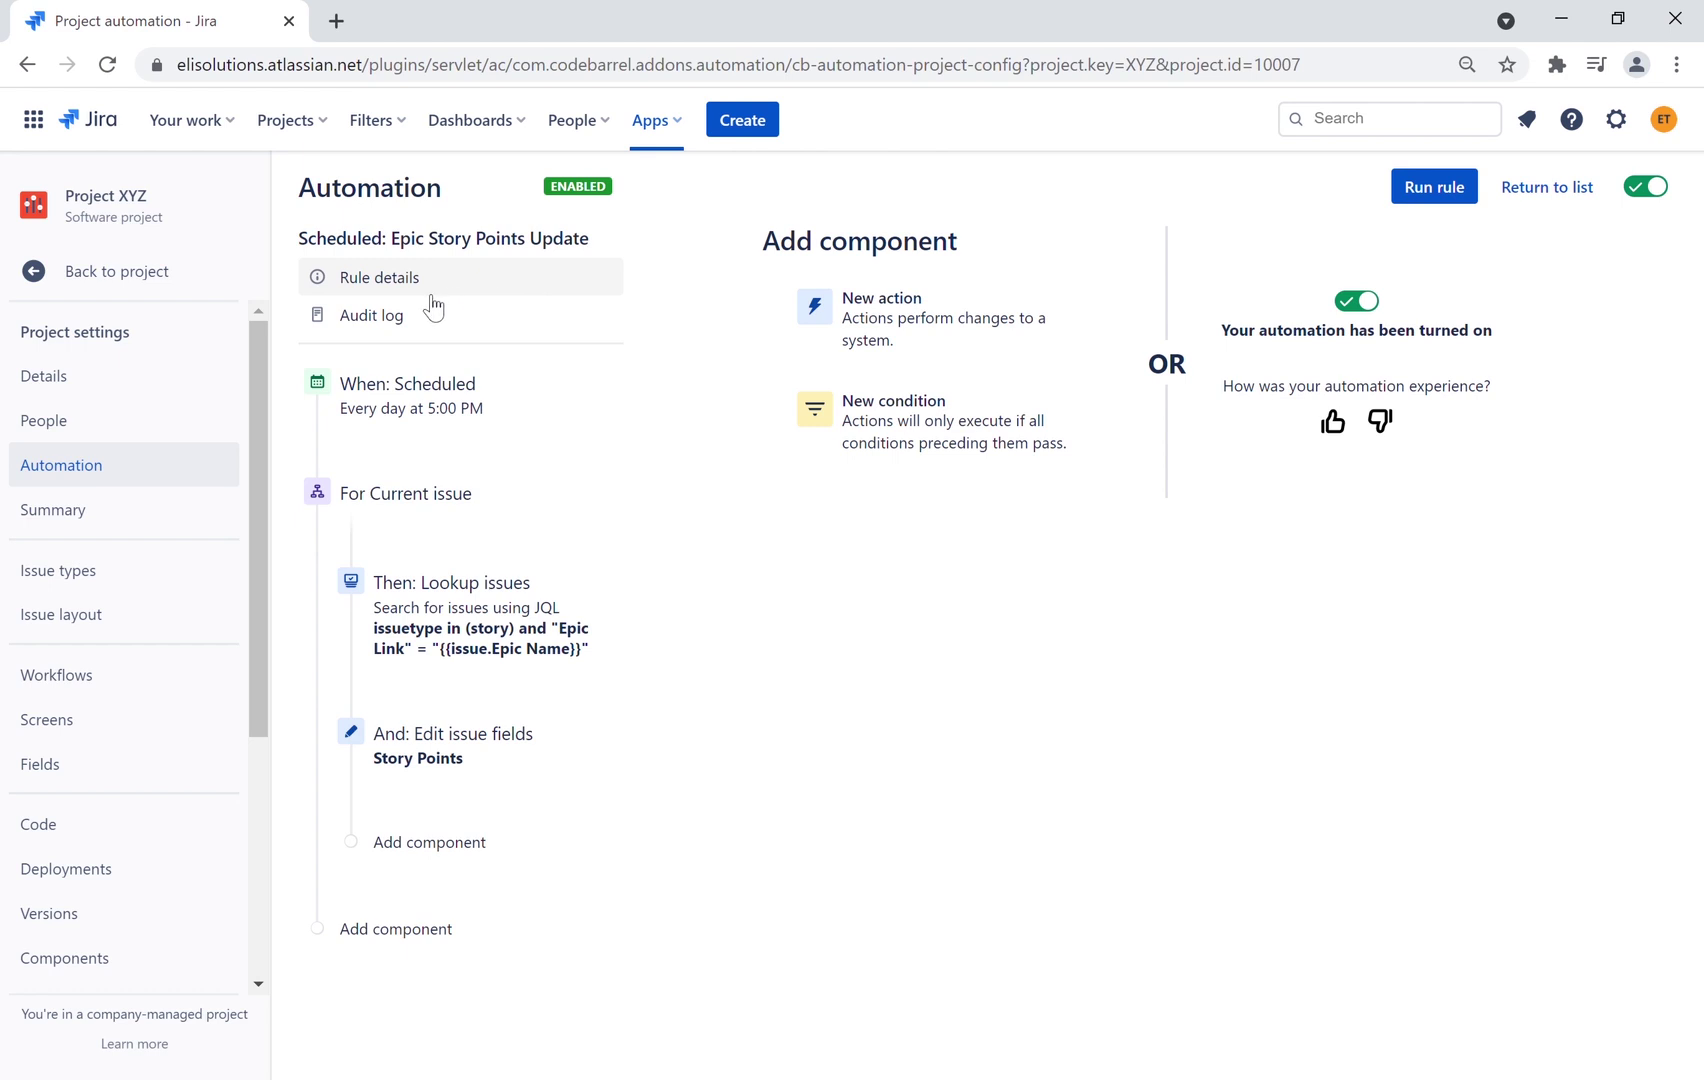
click(390, 325)
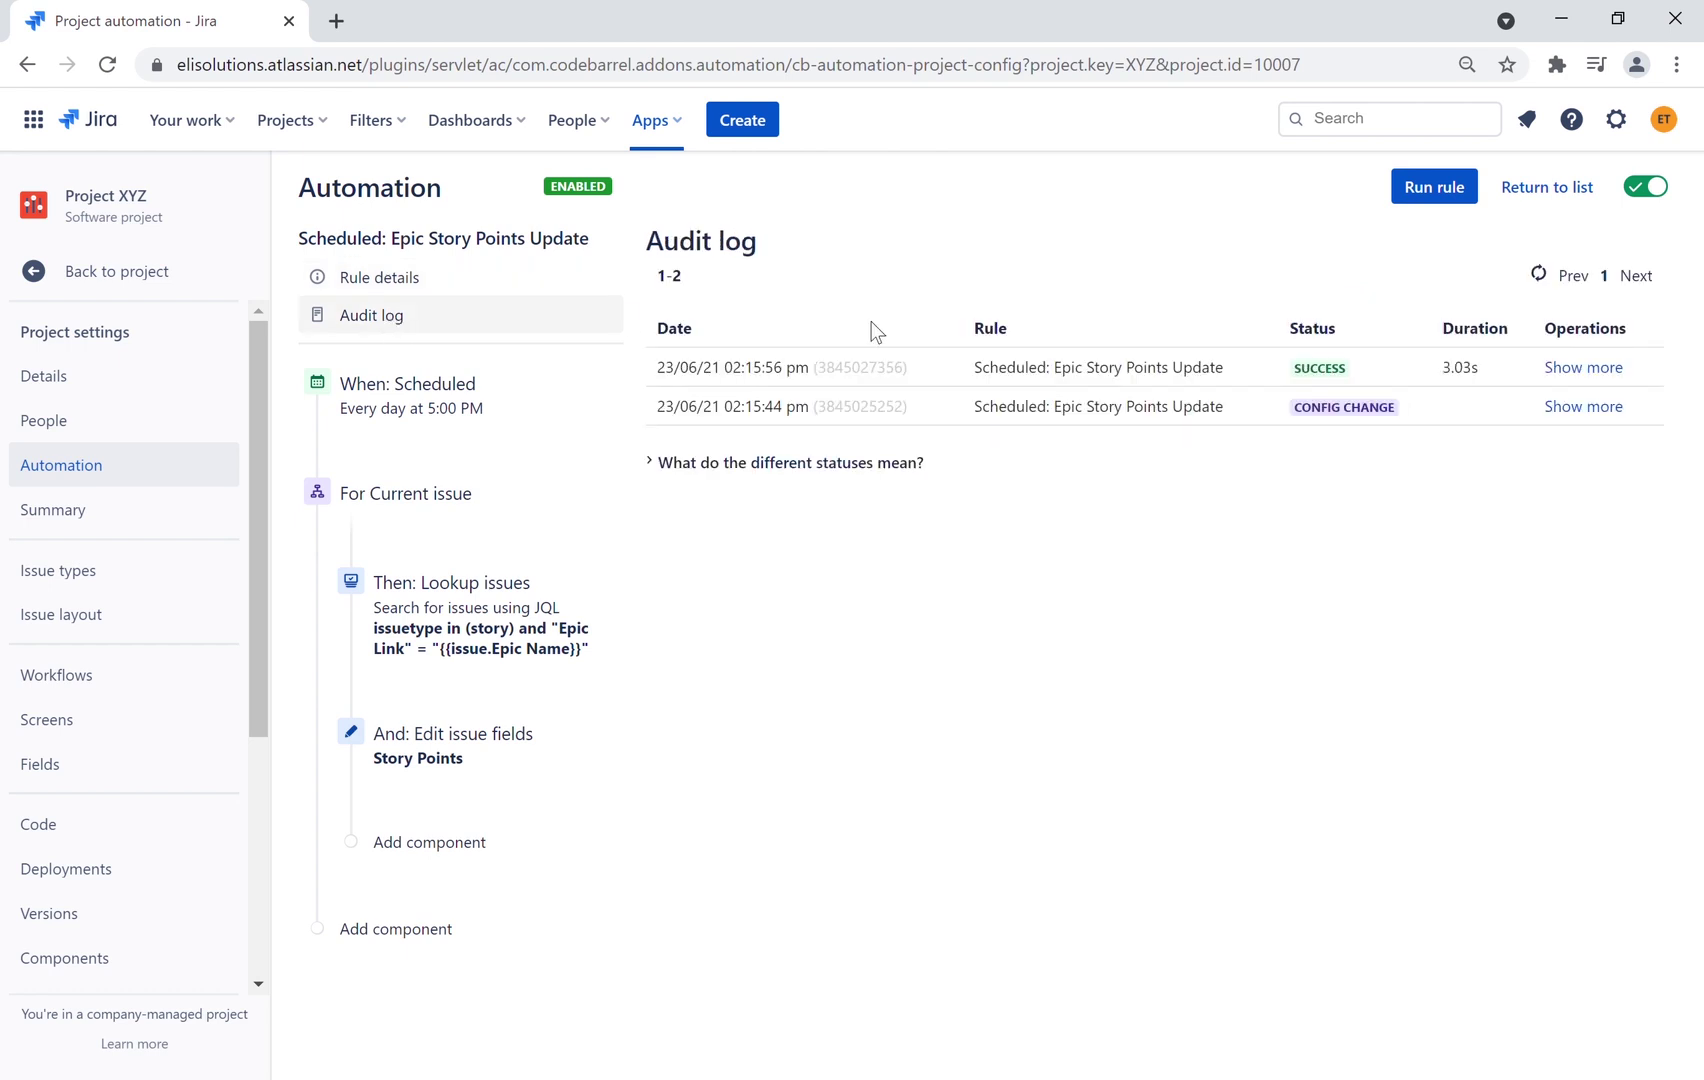
click(1586, 368)
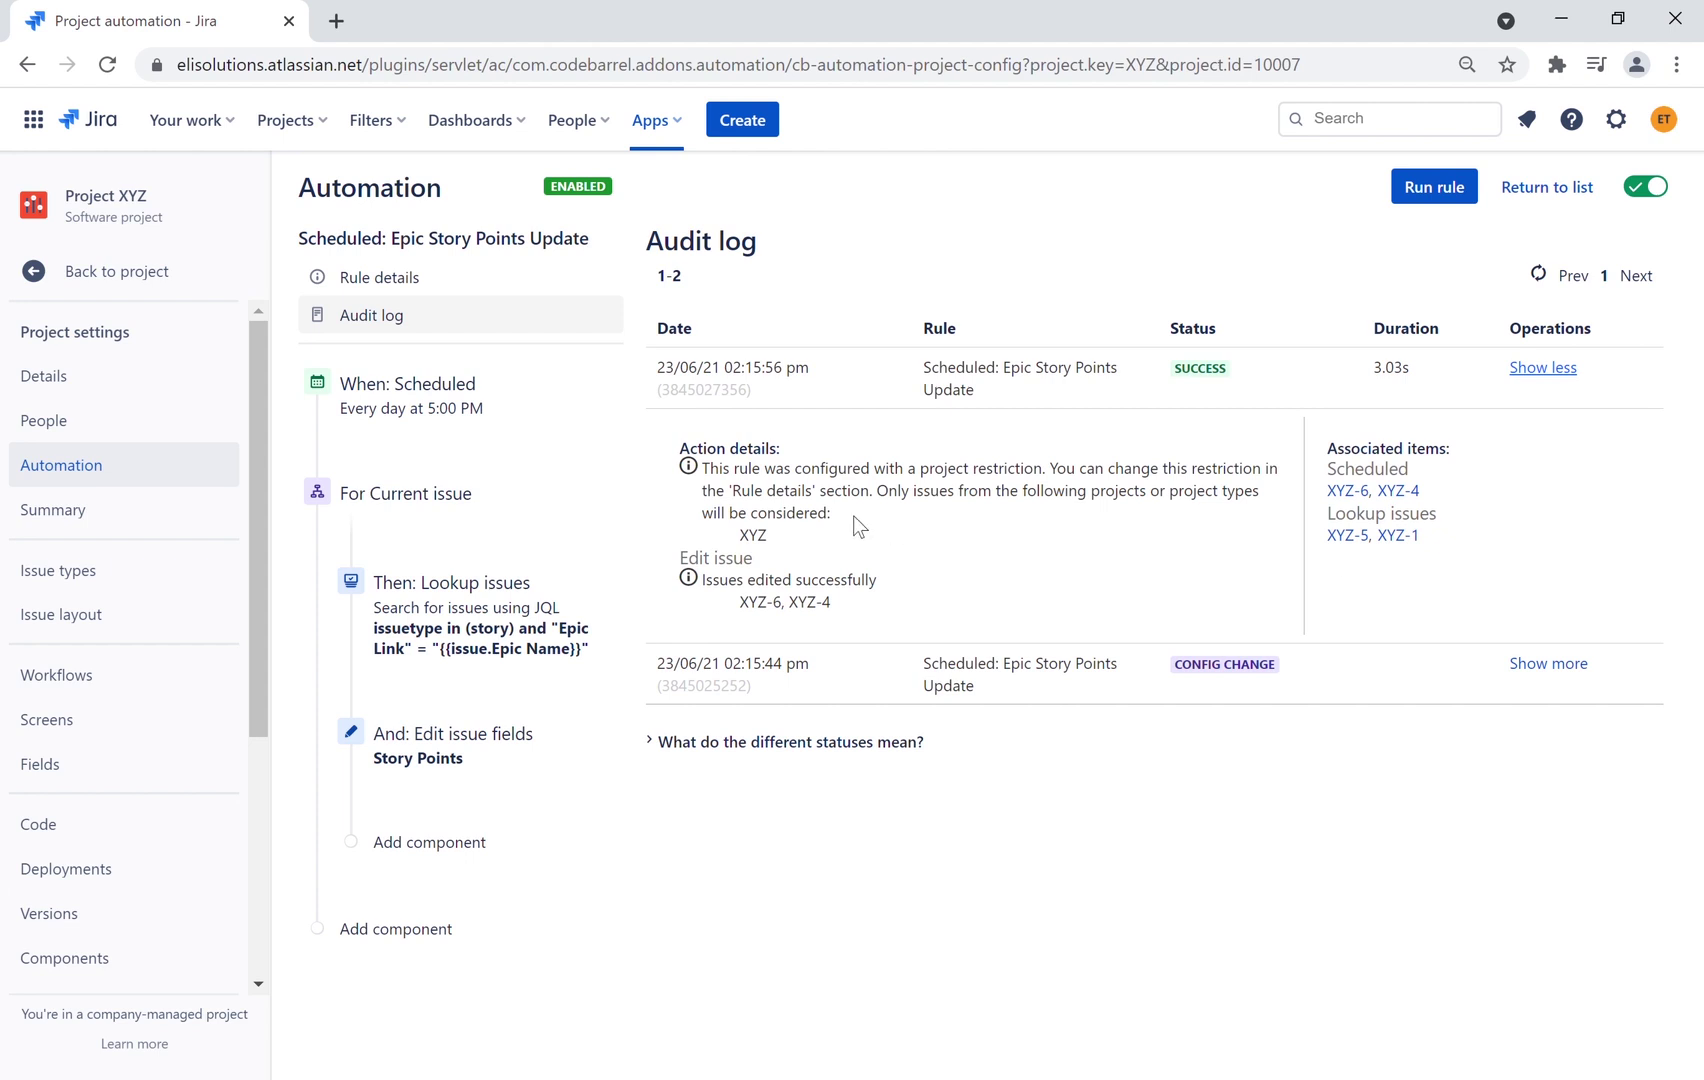
Open Epic 123 from the recent work items to check its story points and change history
click(230, 124)
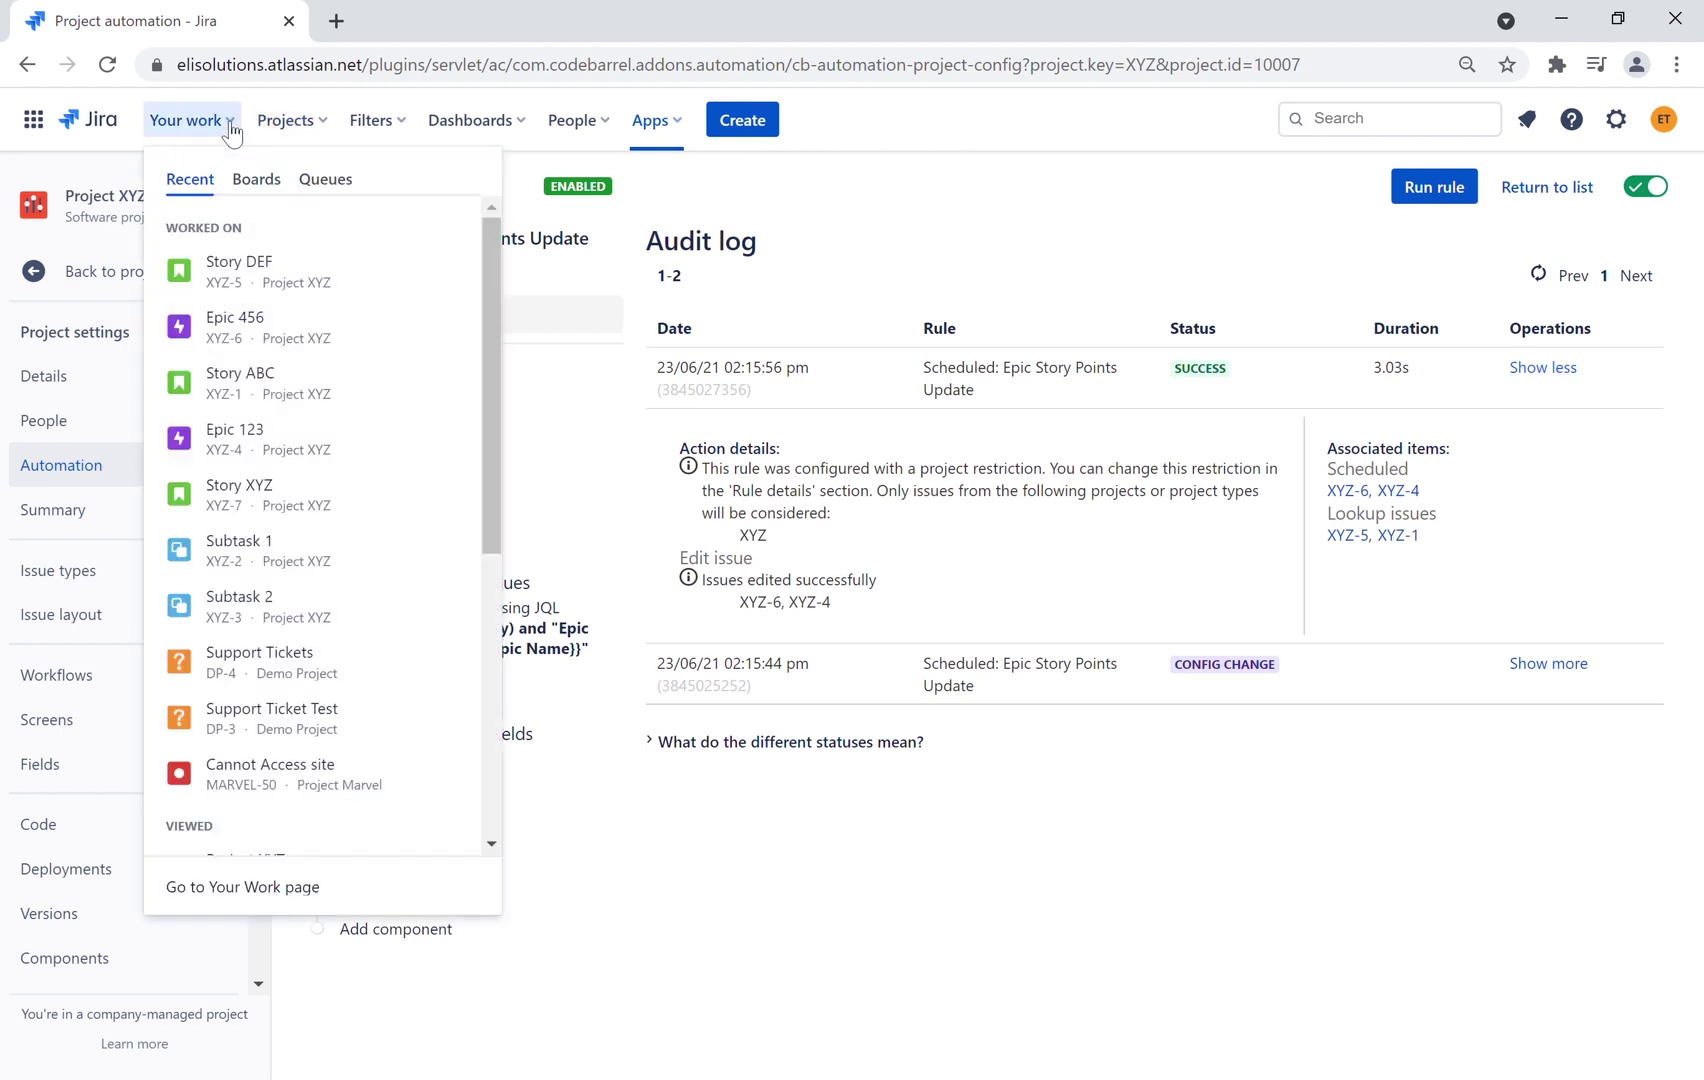
click(254, 440)
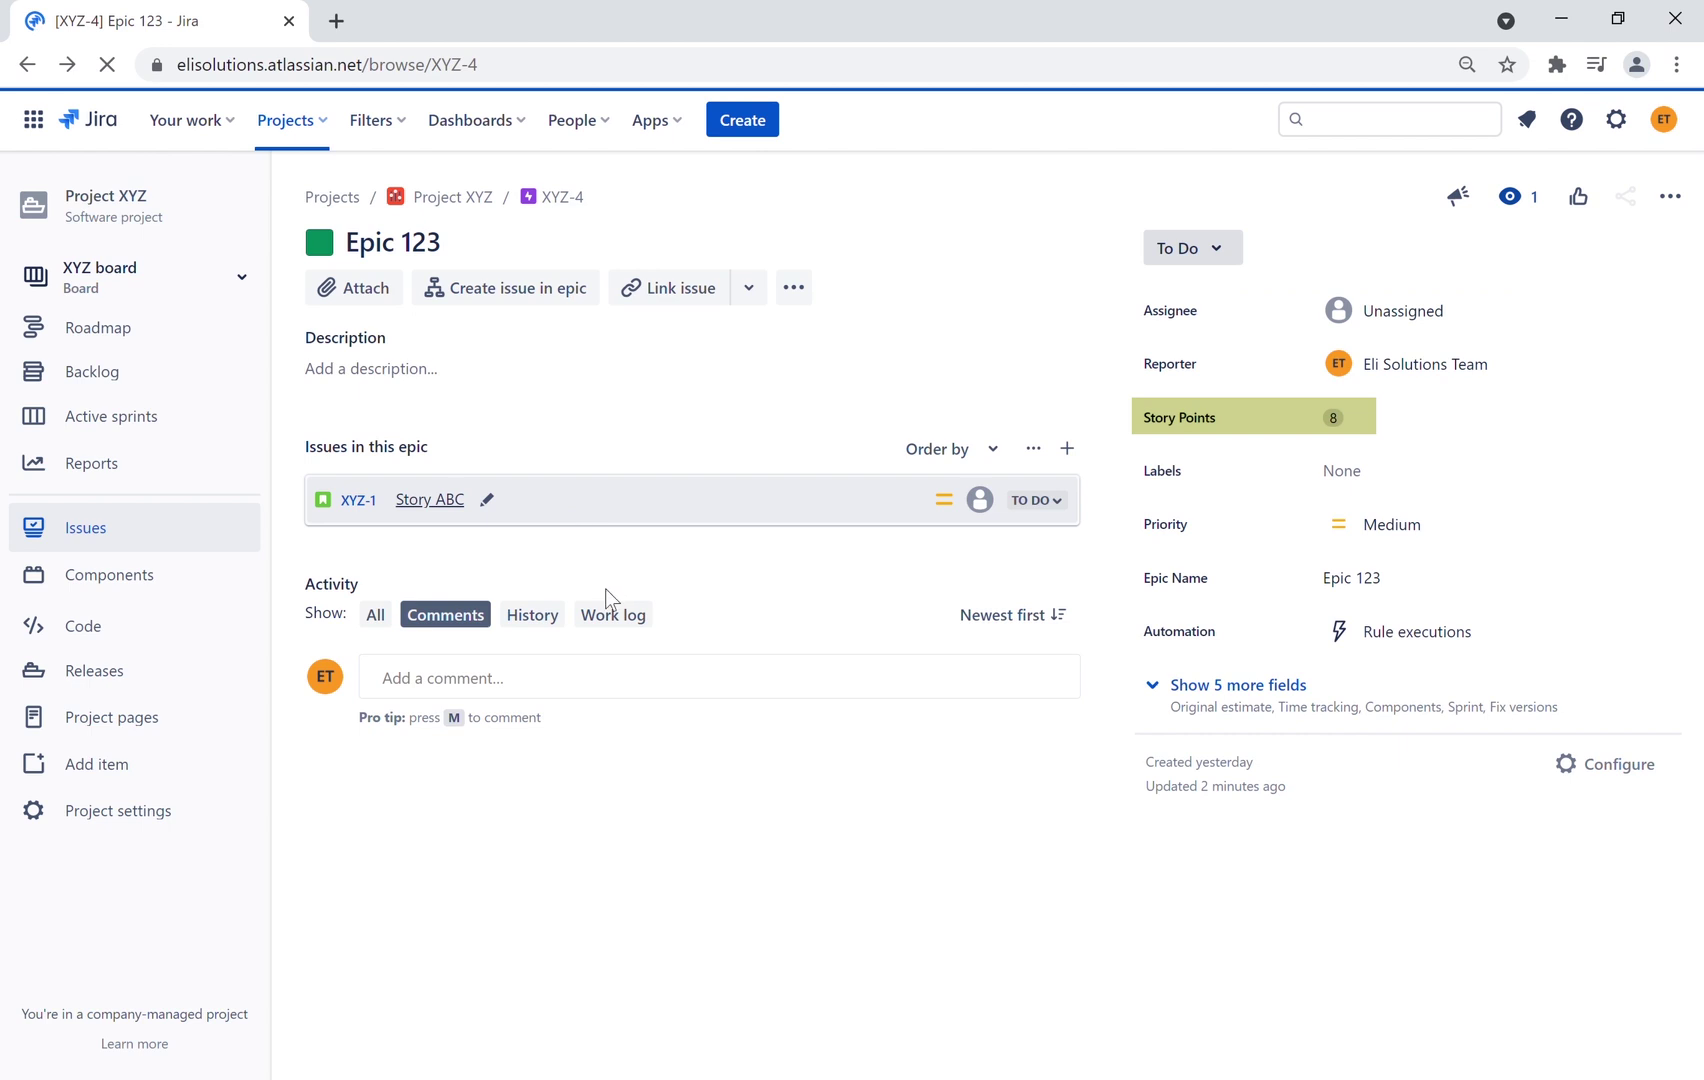
click(553, 624)
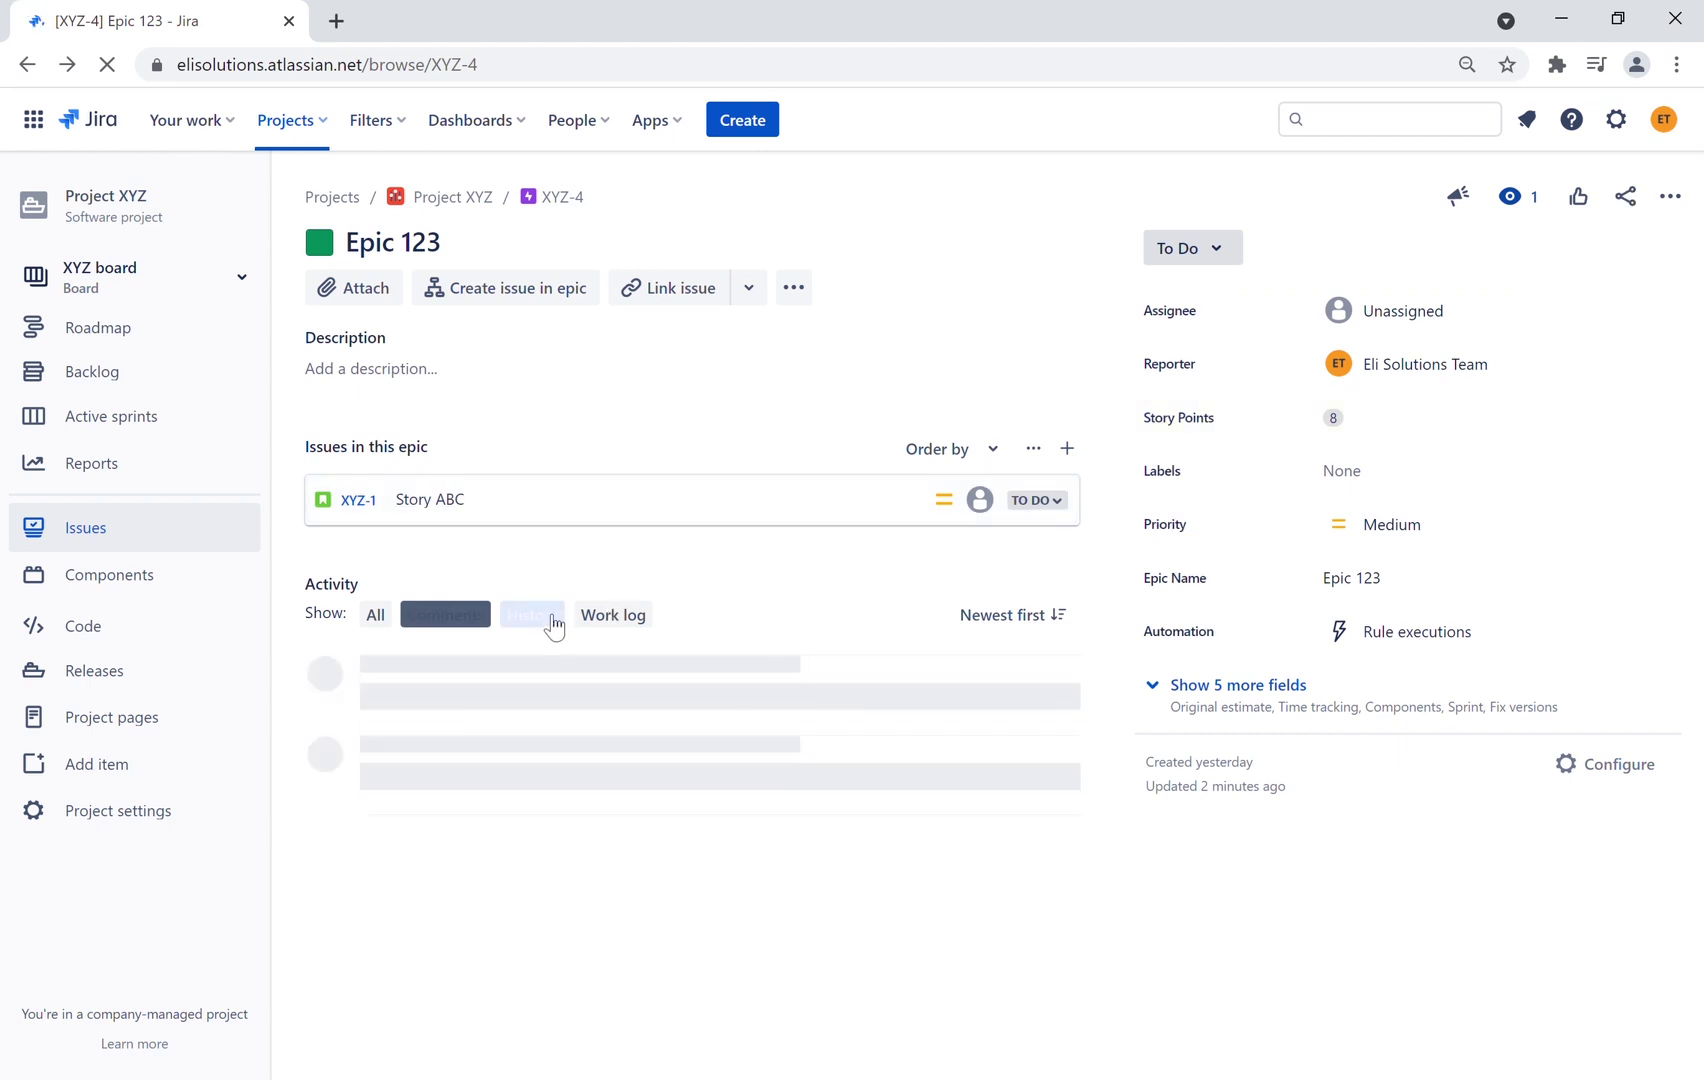